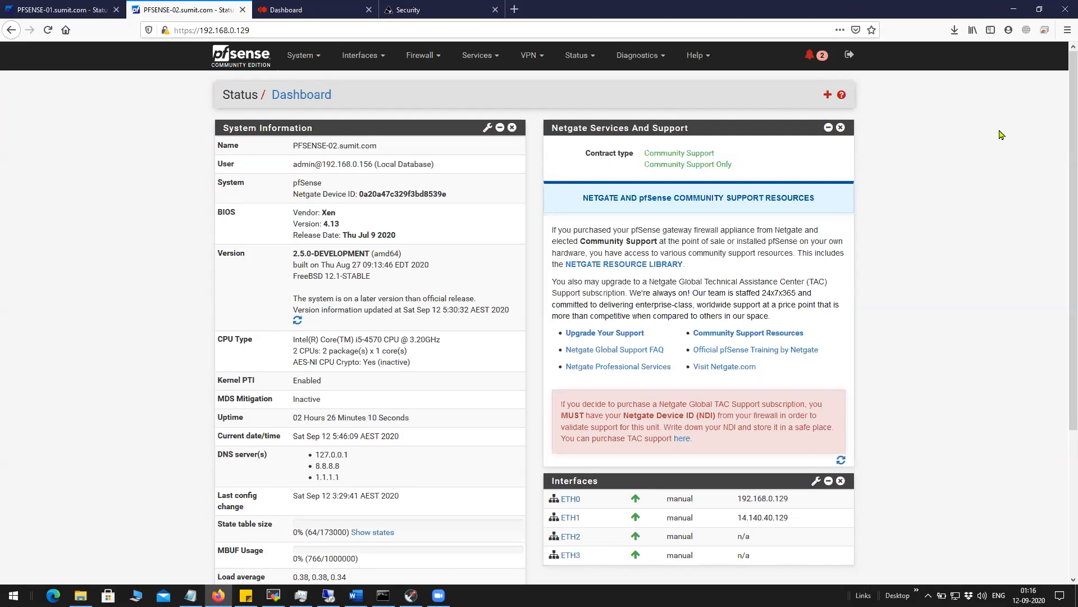
# Bring up the PFSENSE-01 (192.168.0.109) dashboard with its ETH0–ETH3 interfaces.
pyautogui.click(61, 10)
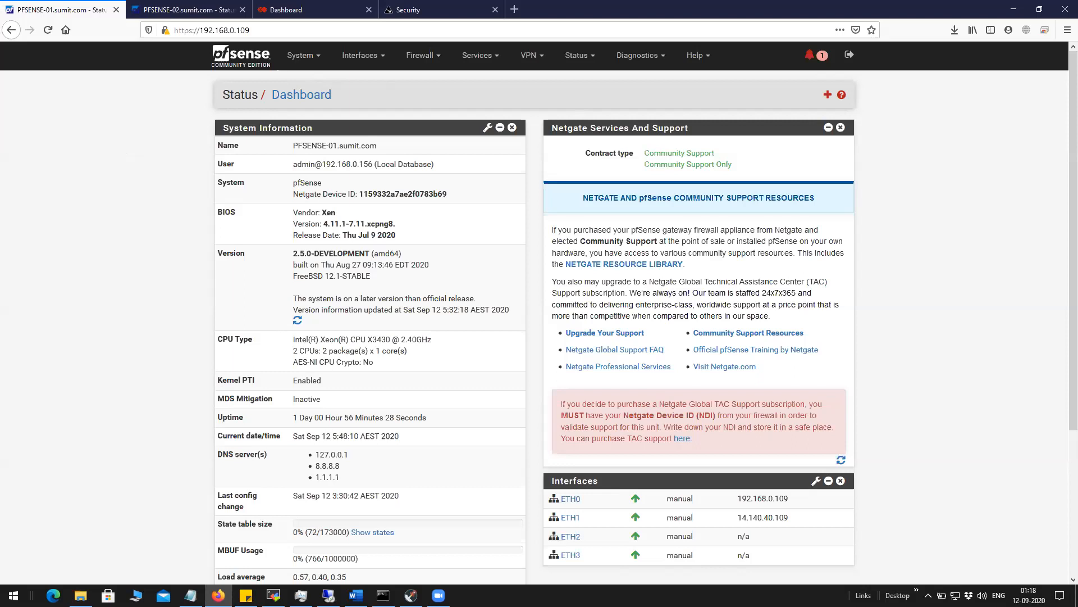
# Maximize the IKEv1 notes in Notepad and highlight the SA>Proposal payloads of messages #1 and #2.
pyautogui.hotkey('alt', 'Tab')
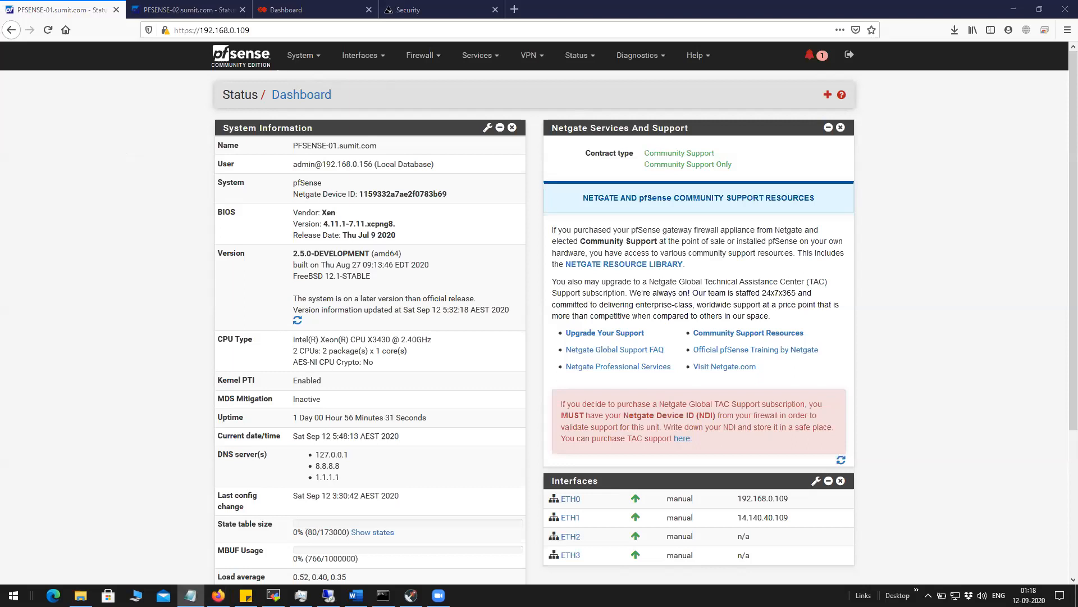
pyautogui.click(532, 100)
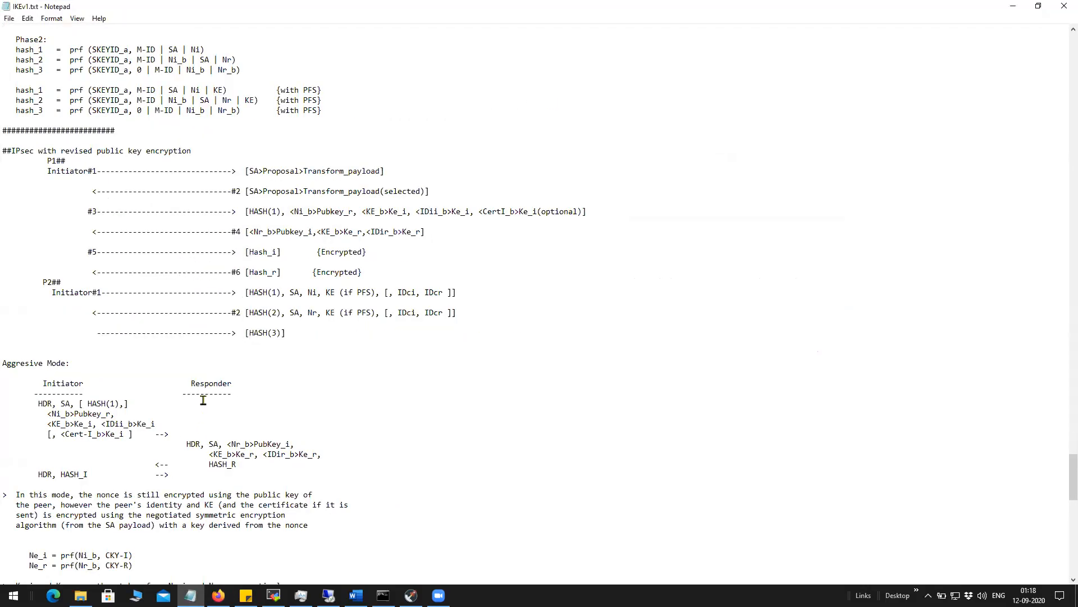
pyautogui.moveTo(248, 171); pyautogui.dragTo(386, 169)
pyautogui.moveTo(249, 191); pyautogui.dragTo(421, 191)
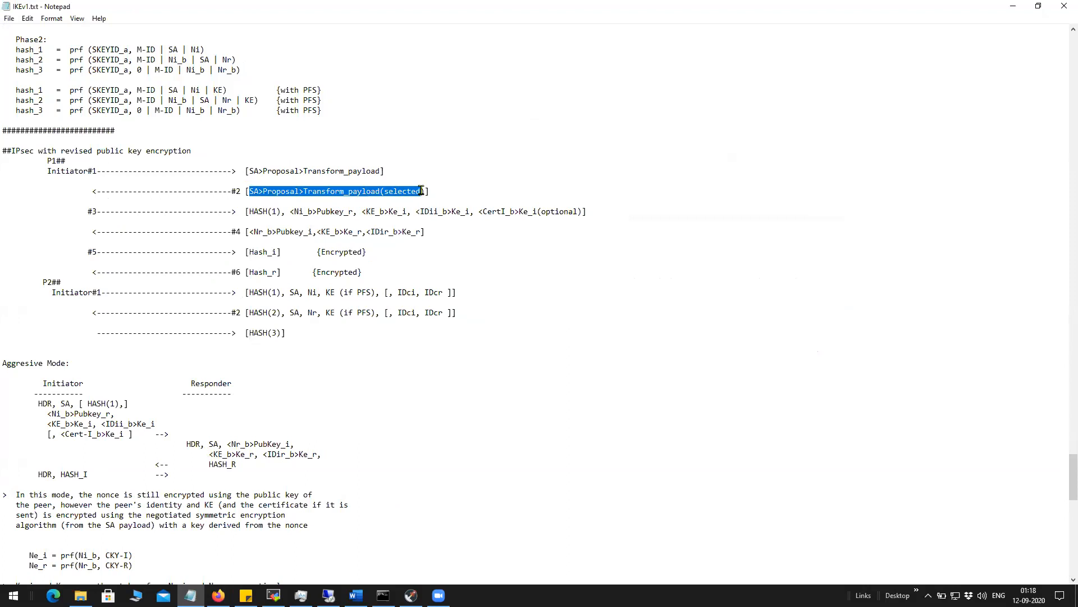
pyautogui.click(297, 224)
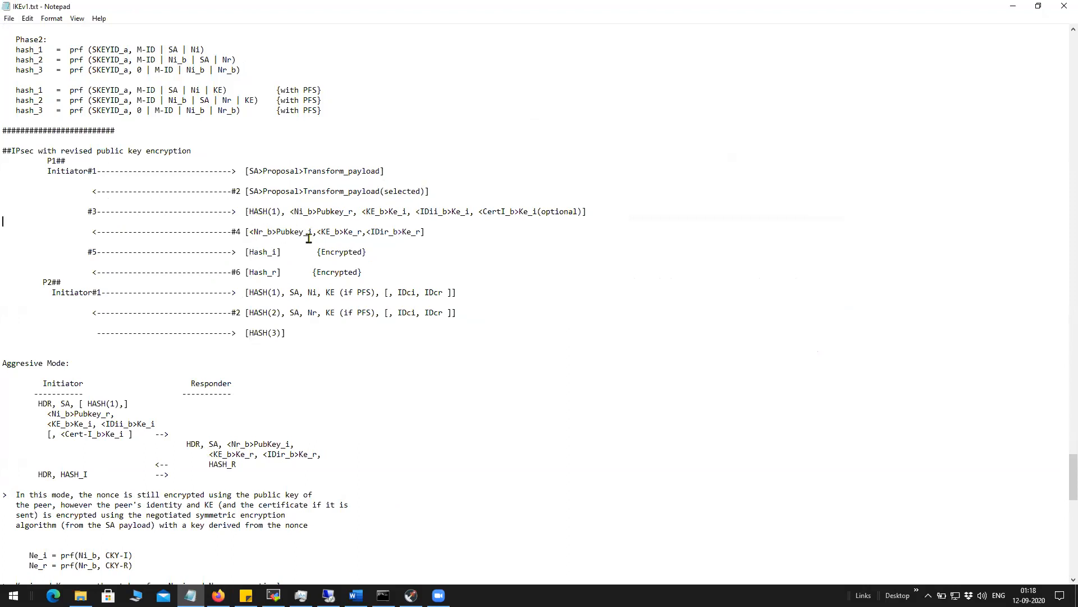
# Scroll the notes to the IPsec with Signatures section showing the CERT payloads.
pyautogui.scroll(13, 309, 238)
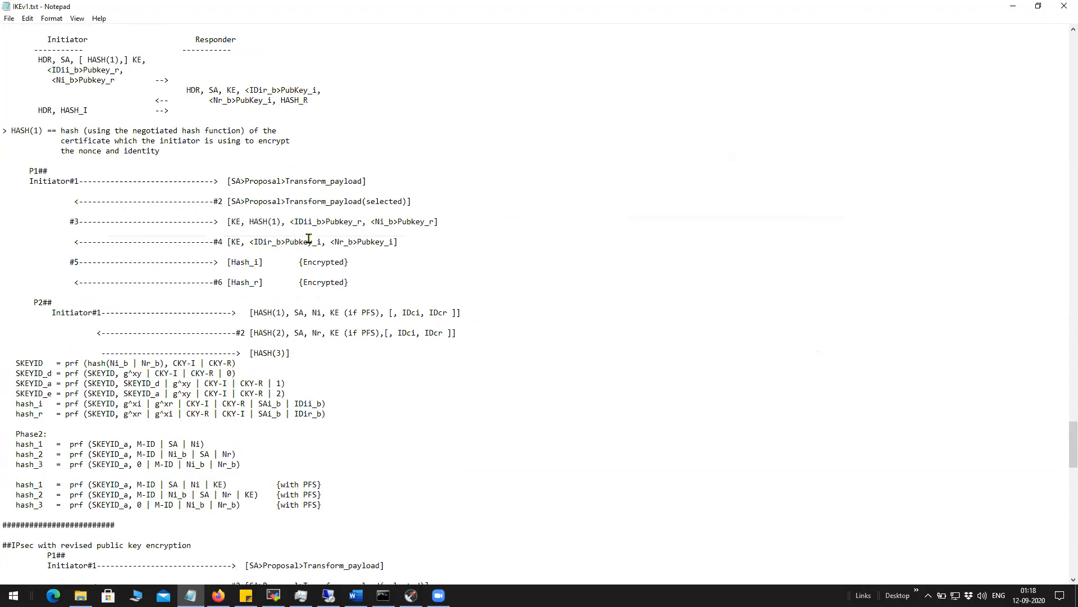
pyautogui.scroll(7, 308, 238)
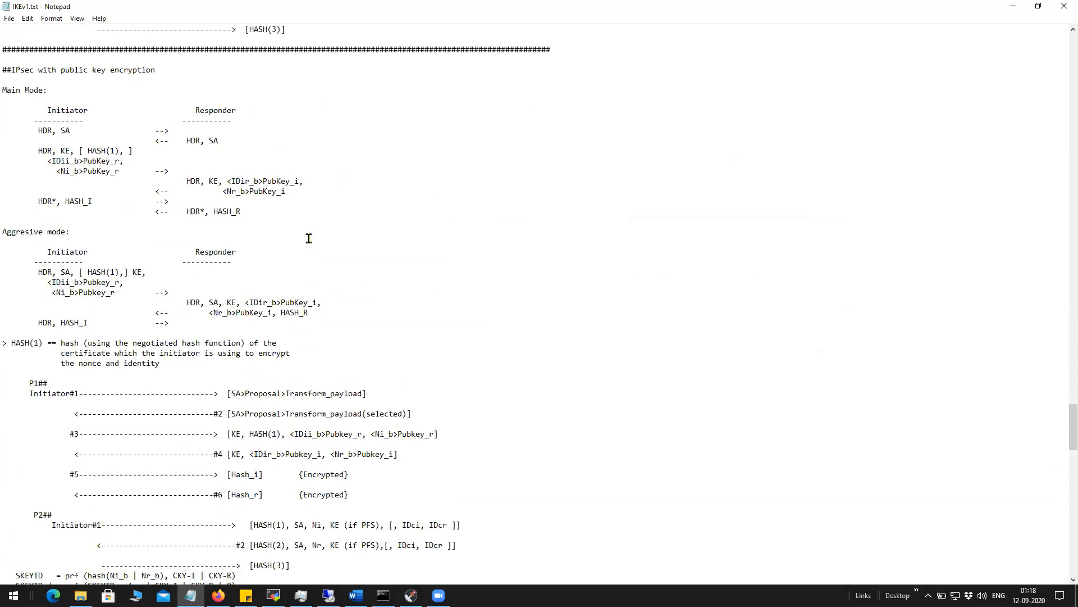
pyautogui.scroll(14, 160, 211)
pyautogui.scroll(17, 163, 282)
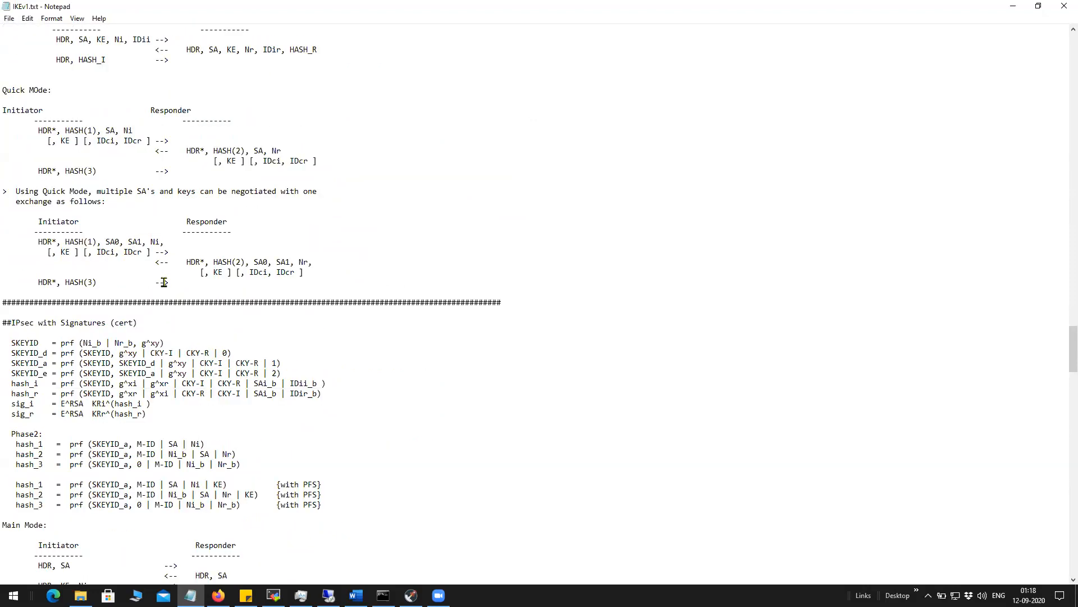
pyautogui.scroll(11, 163, 282)
pyautogui.scroll(12, 163, 282)
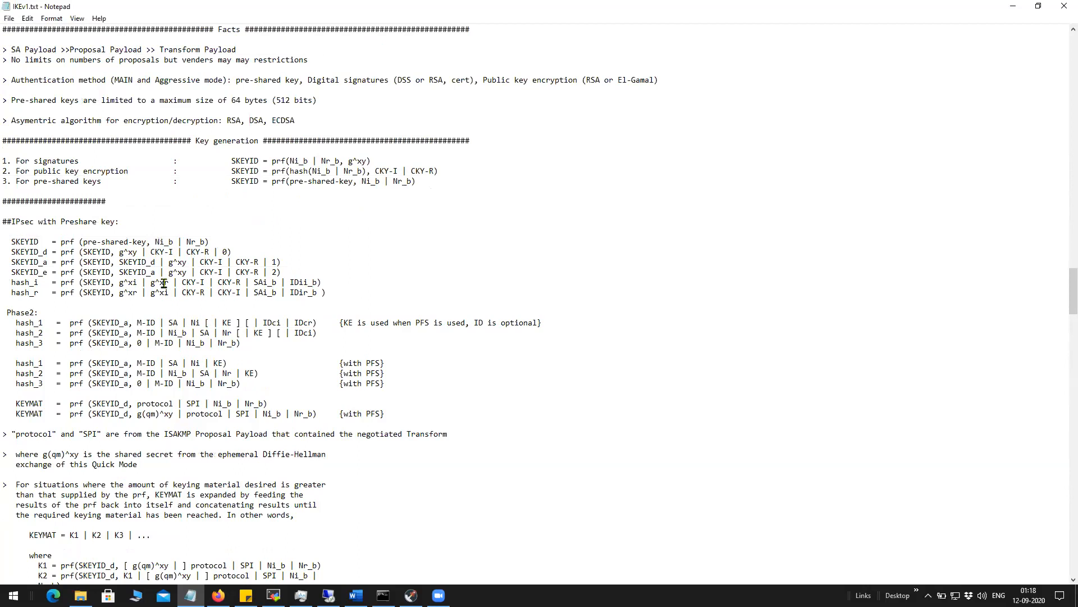
pyautogui.scroll(-20, 163, 282)
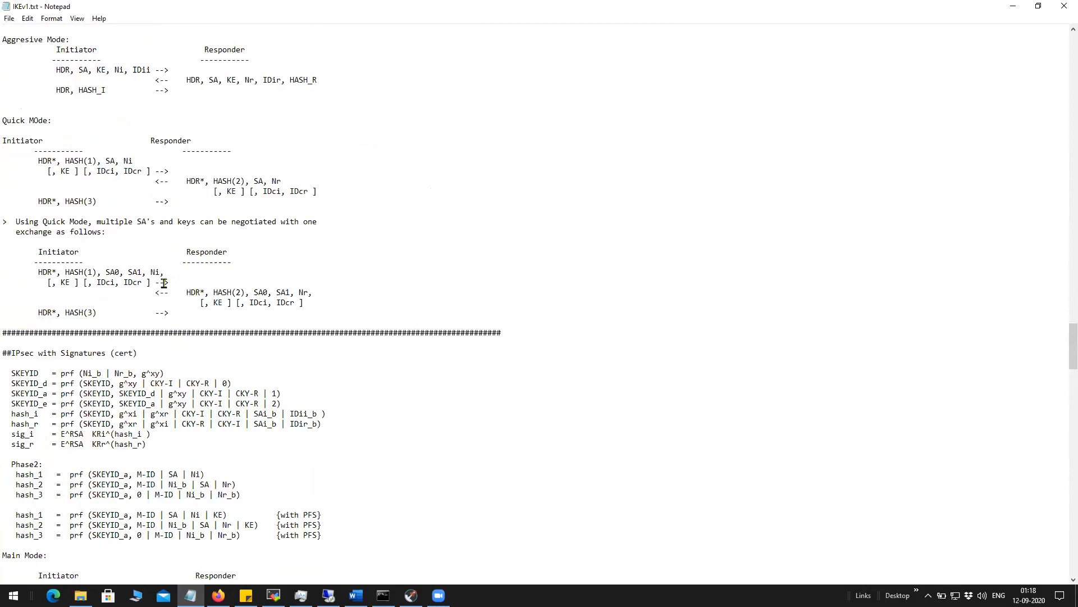
pyautogui.scroll(18, 163, 282)
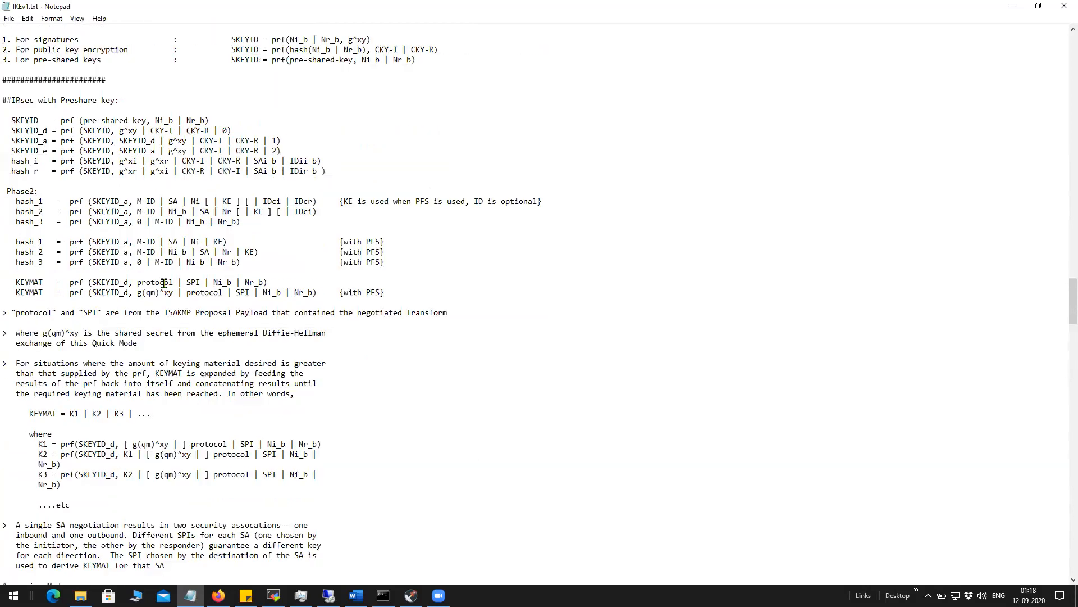
pyautogui.scroll(1, 164, 282)
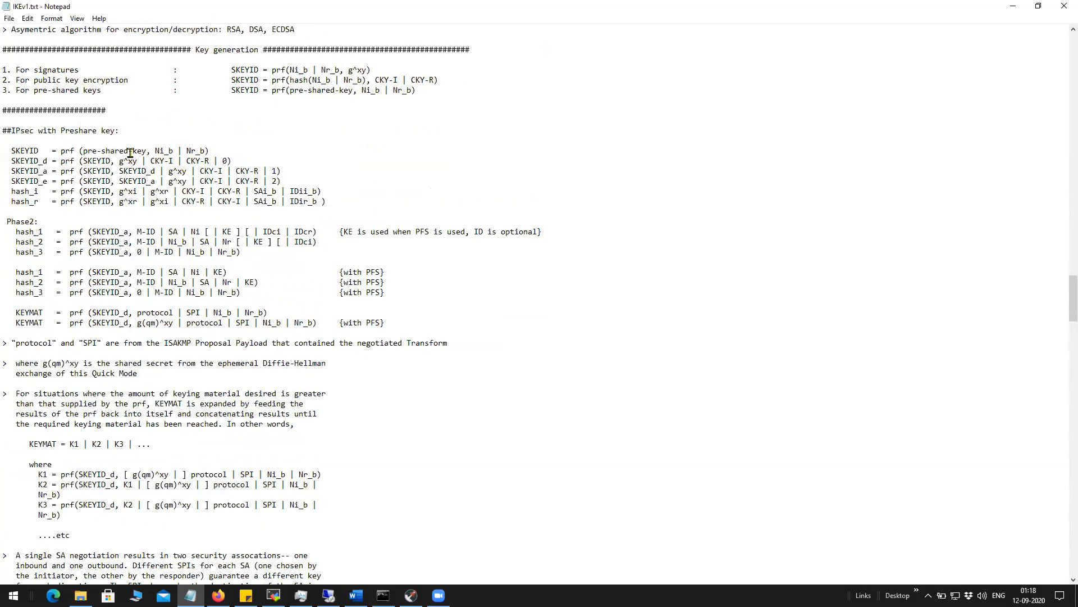
pyautogui.scroll(-8, 130, 153)
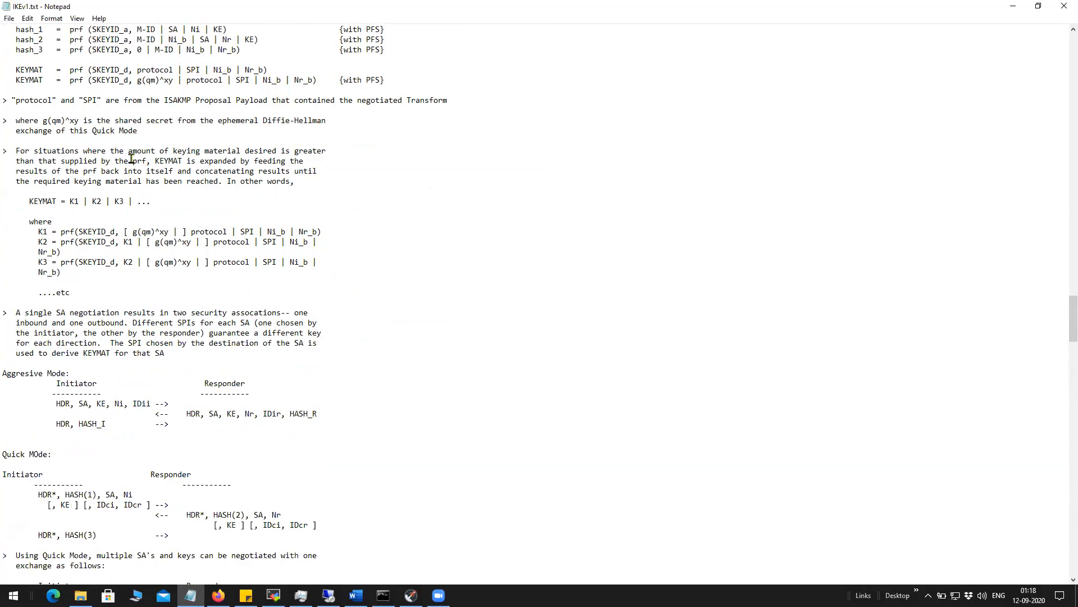
pyautogui.scroll(-5, 131, 159)
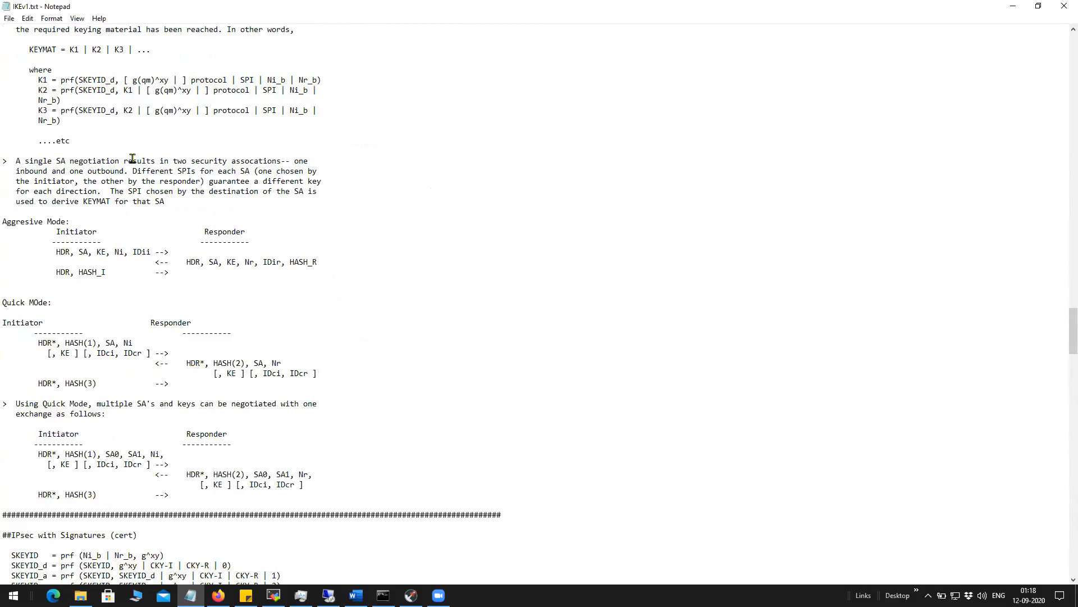
pyautogui.scroll(-3, 132, 159)
pyautogui.scroll(18, 132, 160)
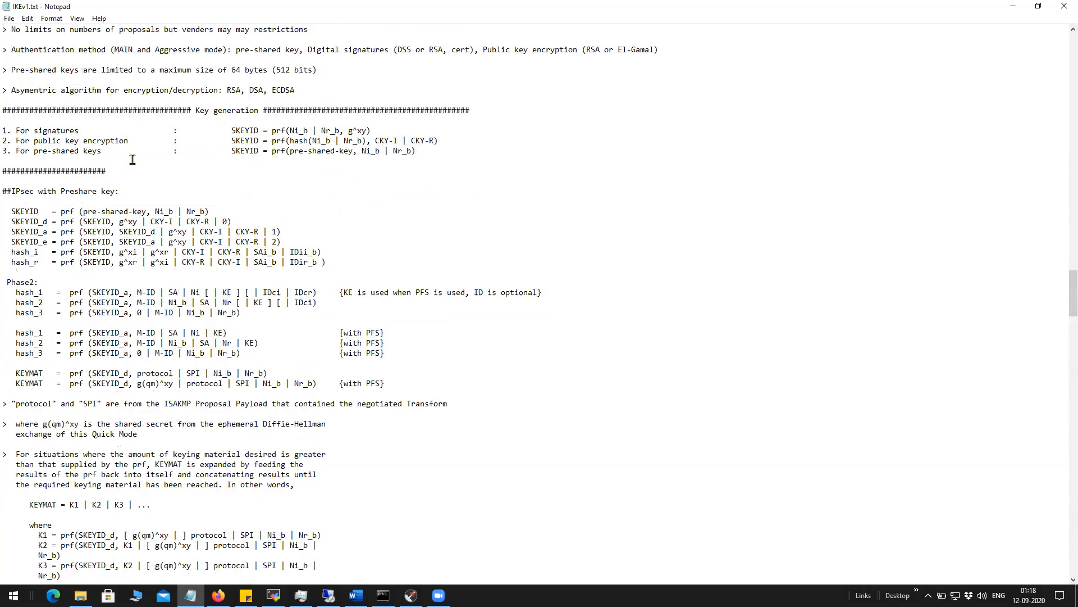
pyautogui.scroll(-17, 133, 161)
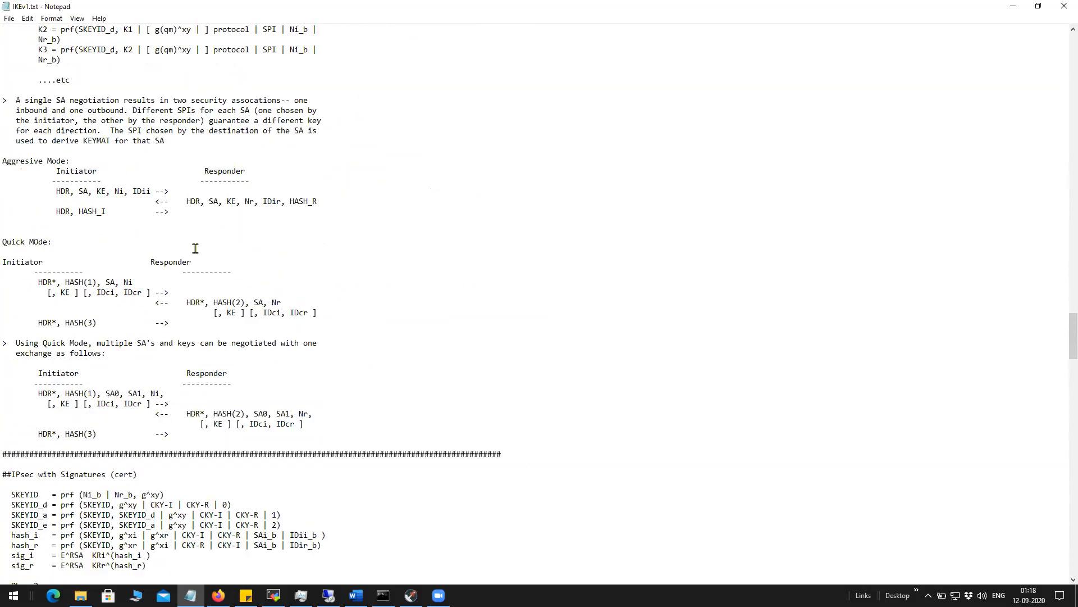
pyautogui.scroll(6, 195, 248)
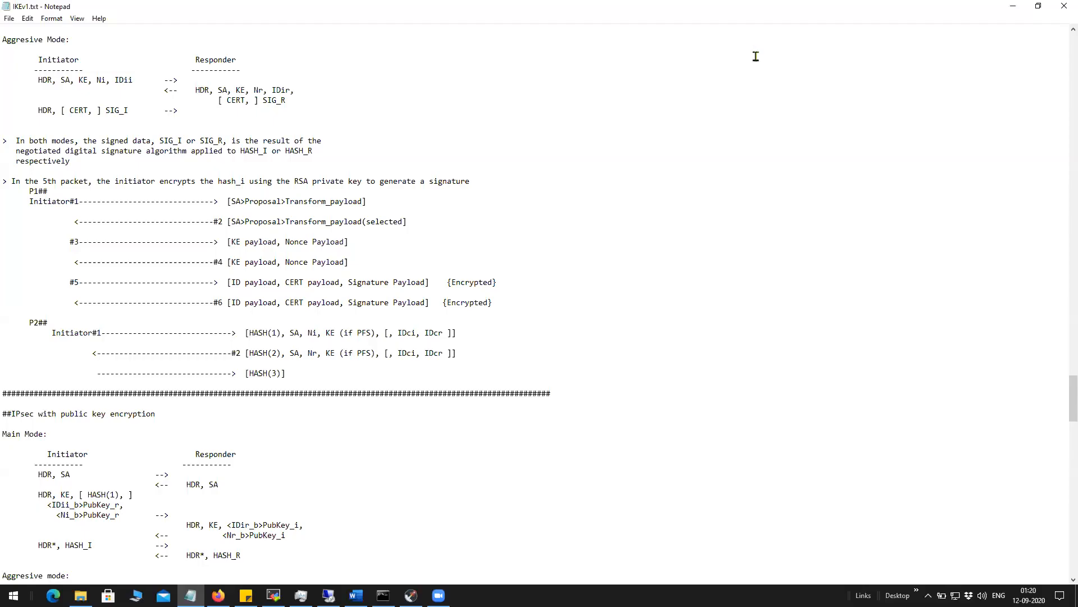
# Highlight the SA, KE and Nonce payloads of signature-mode messages #1 through #4.
pyautogui.moveTo(279, 223); pyautogui.dragTo(414, 217)
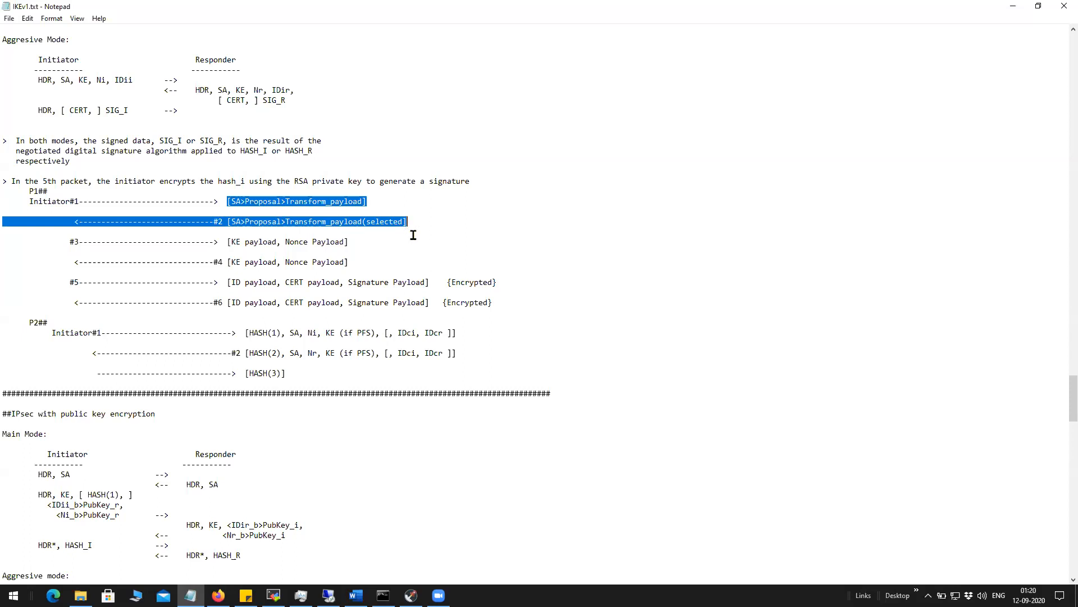
pyautogui.click(404, 241)
pyautogui.moveTo(227, 242); pyautogui.dragTo(350, 262)
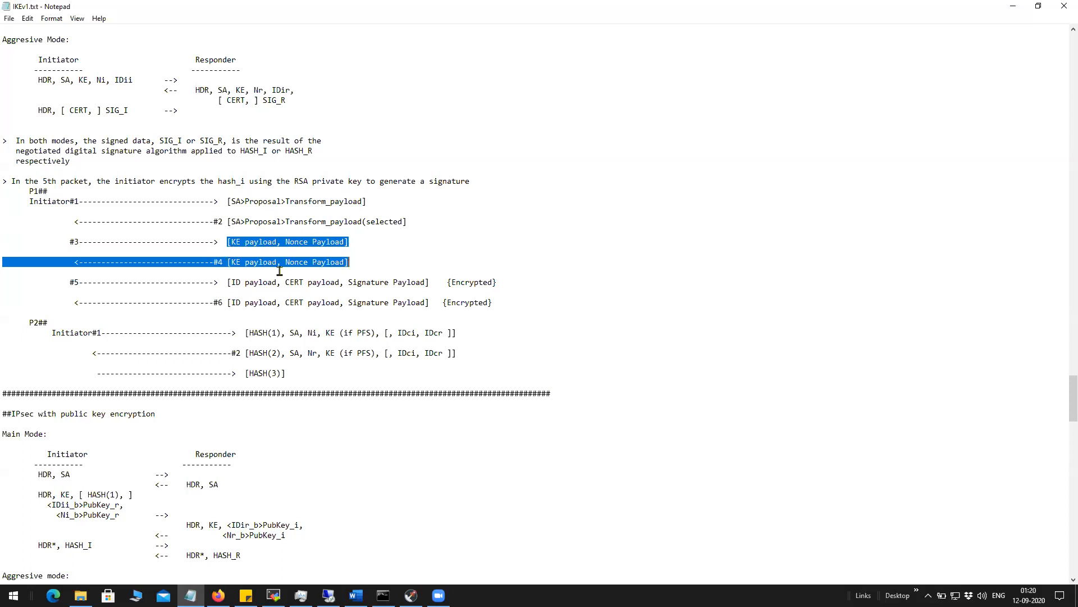
pyautogui.click(62, 246)
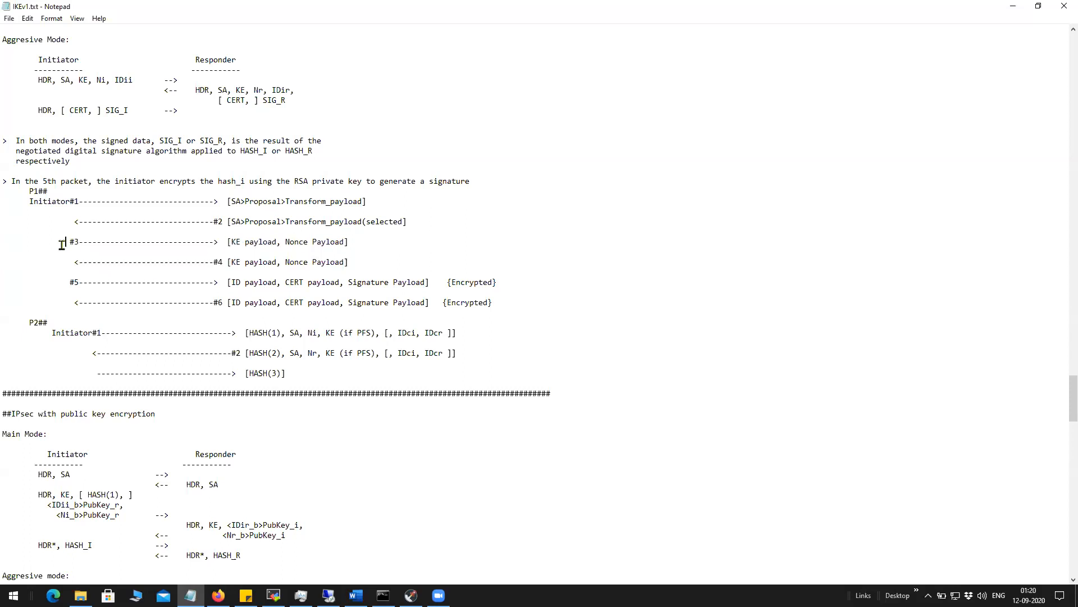
pyautogui.moveTo(233, 241); pyautogui.dragTo(345, 242)
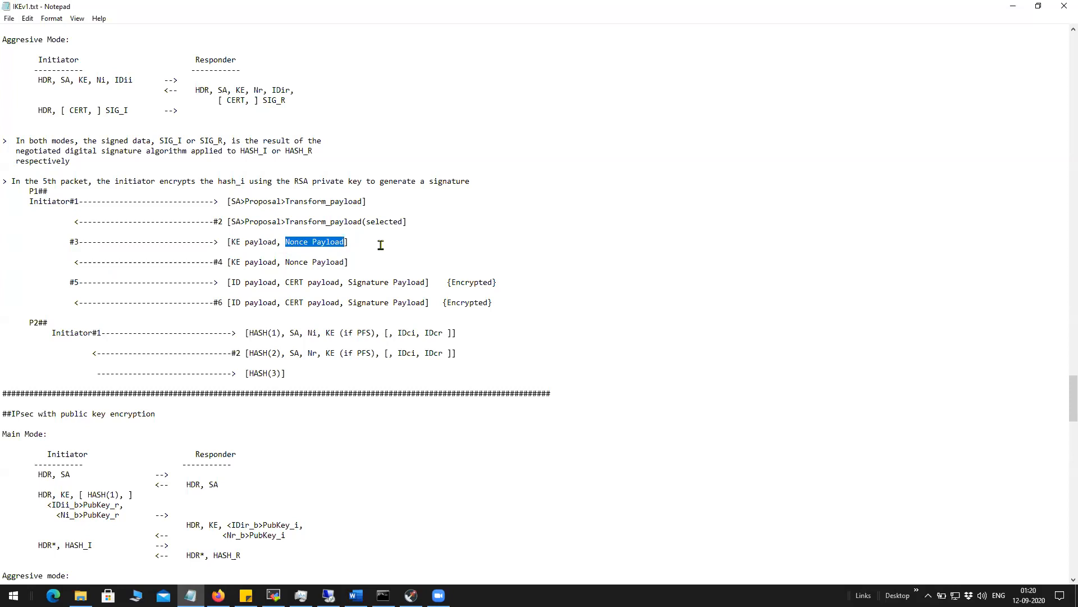
pyautogui.moveTo(351, 262); pyautogui.dragTo(3, 205)
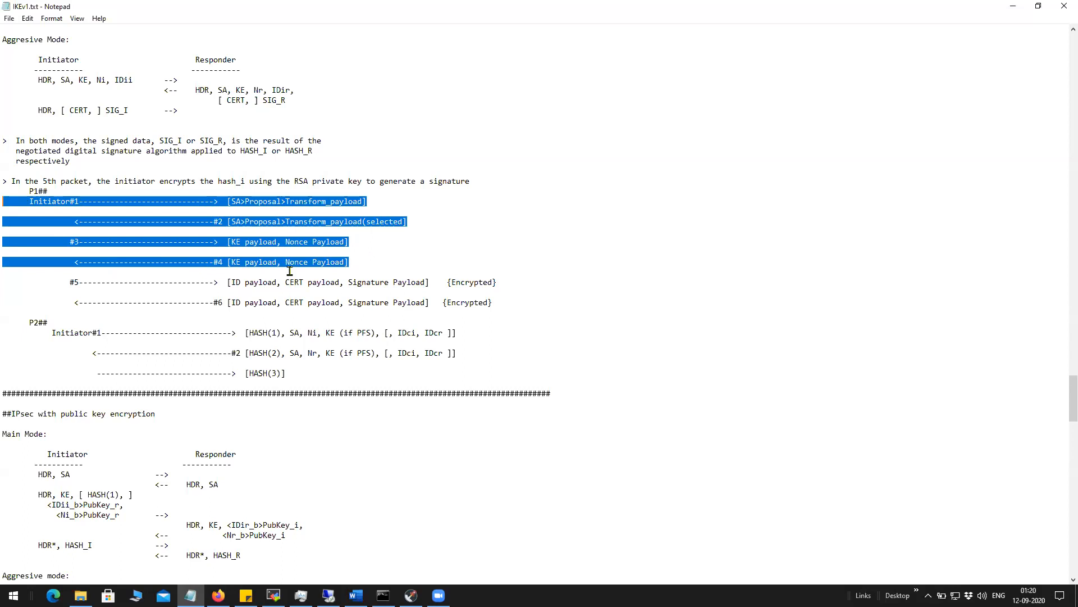
# Highlight the ID, CERT and Signature payloads of messages #5 and #6, then return to the browser.
pyautogui.moveTo(64, 284); pyautogui.dragTo(505, 299)
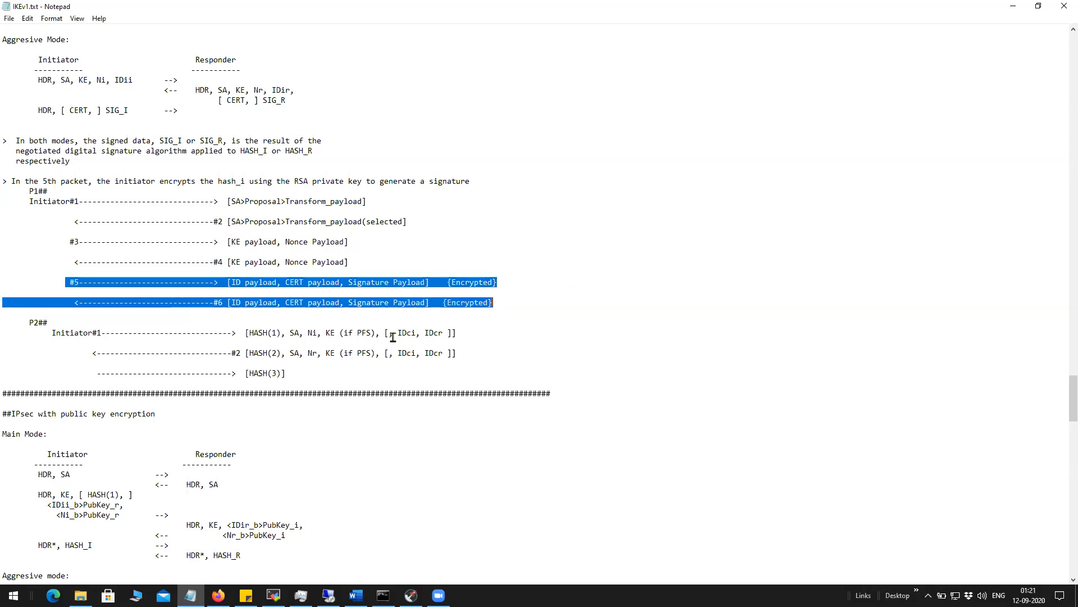
pyautogui.click(245, 302)
pyautogui.moveTo(233, 285); pyautogui.dragTo(277, 284)
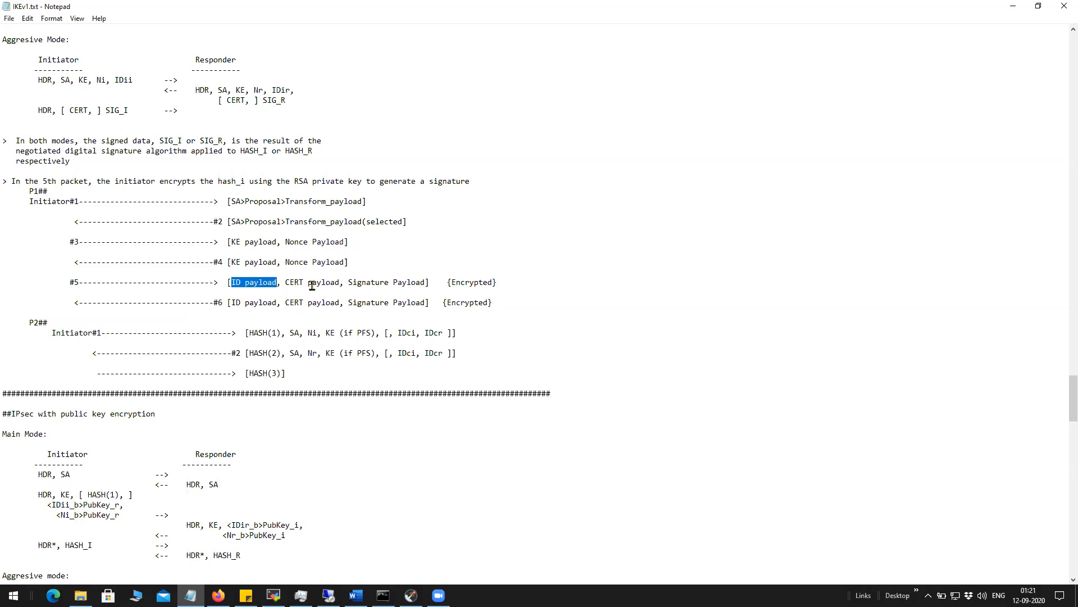
pyautogui.click(283, 284)
pyautogui.moveTo(284, 283); pyautogui.dragTo(426, 282)
pyautogui.moveTo(285, 302); pyautogui.dragTo(427, 303)
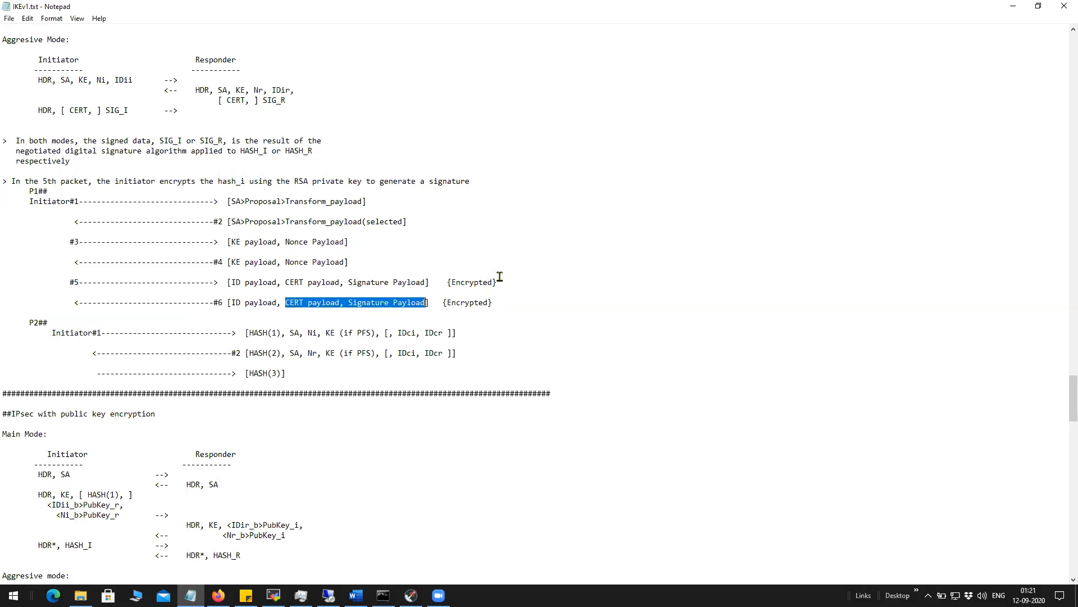
pyautogui.moveTo(231, 281); pyautogui.dragTo(276, 282)
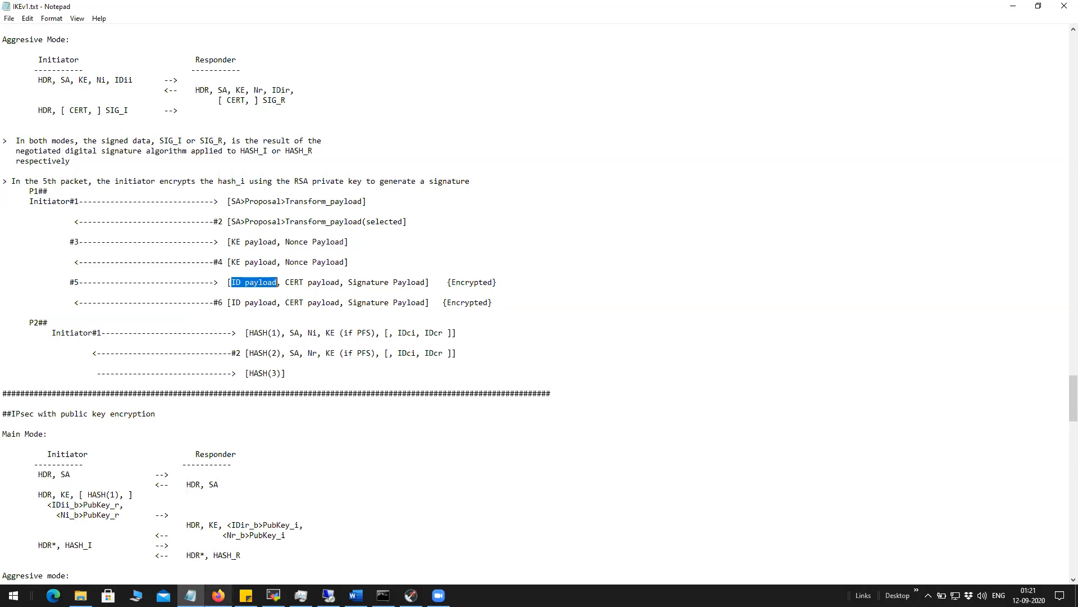
pyautogui.click(219, 595)
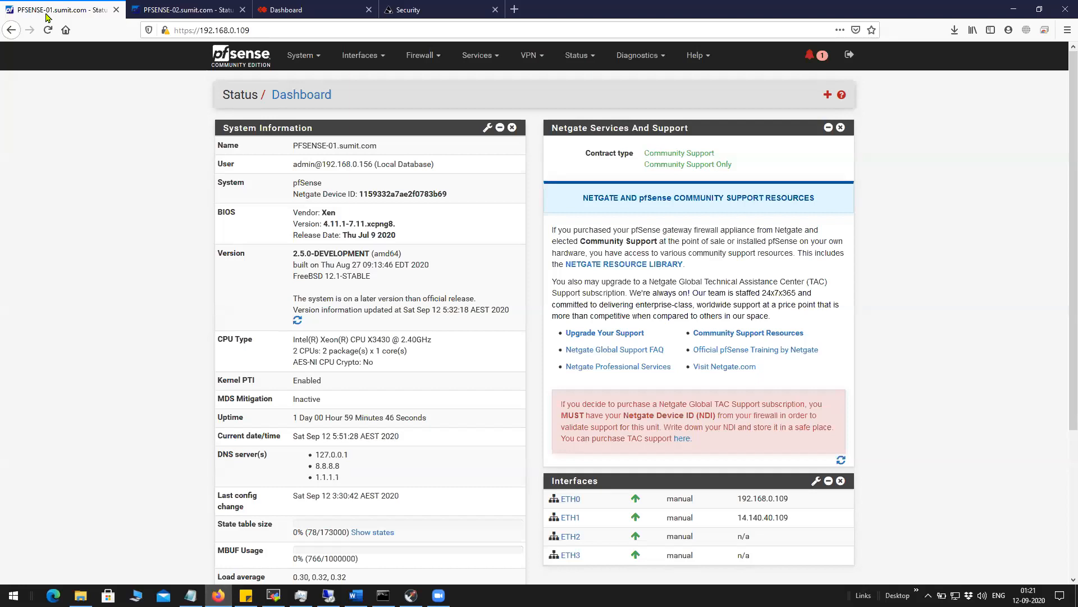
# Highlight PFSENSE-01's ETH0 address 192.168.0.109 in the Interfaces widget.
pyautogui.hotkey('ctrl', 'Tab')
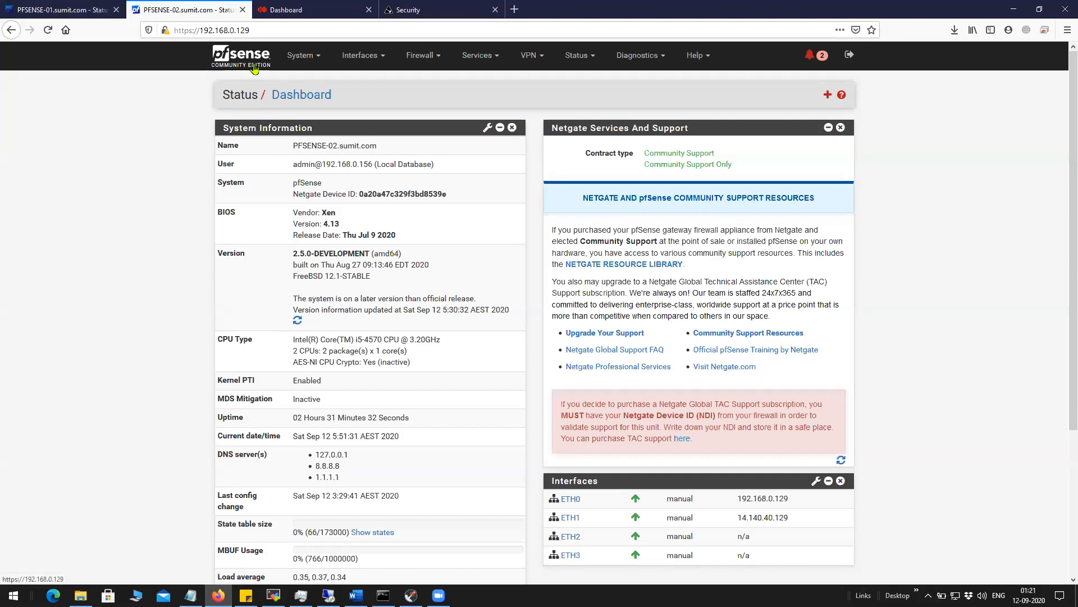
pyautogui.click(106, 16)
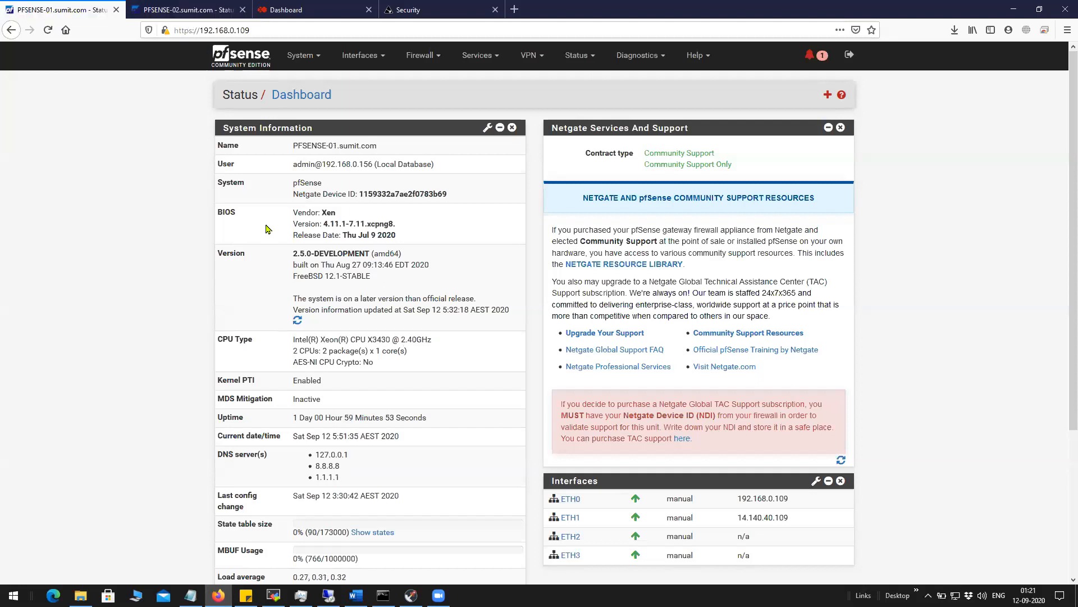
pyautogui.doubleClick(741, 499)
pyautogui.tripleClick(775, 498)
pyautogui.click(802, 504)
pyautogui.moveTo(736, 499); pyautogui.dragTo(811, 503)
pyautogui.click(917, 501)
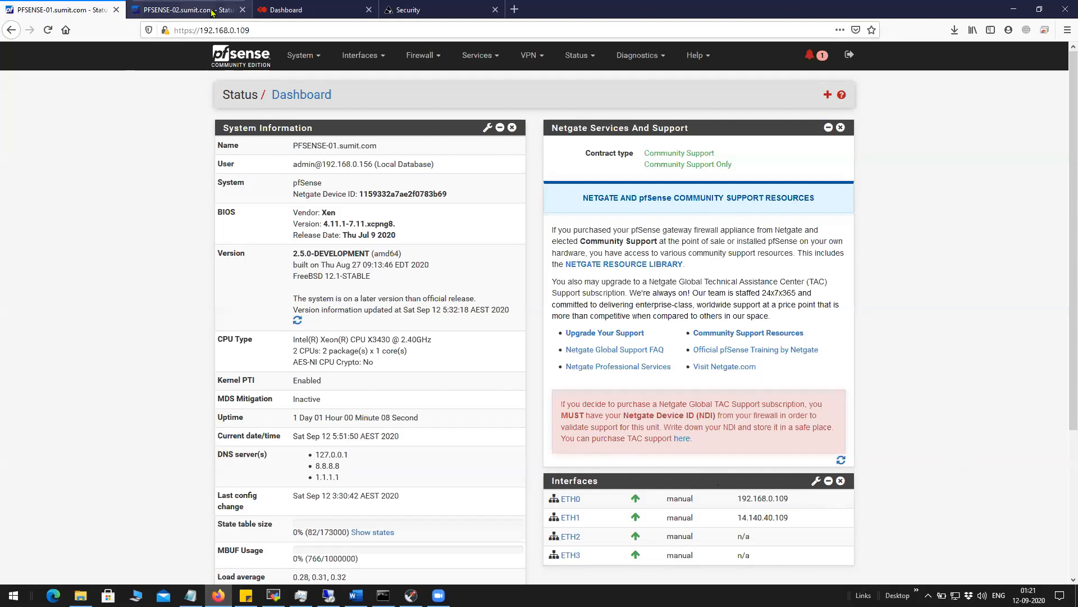
# Highlight PFSENSE-02's ETH0 address 192.168.0.129 in the Interfaces widget.
pyautogui.click(174, 10)
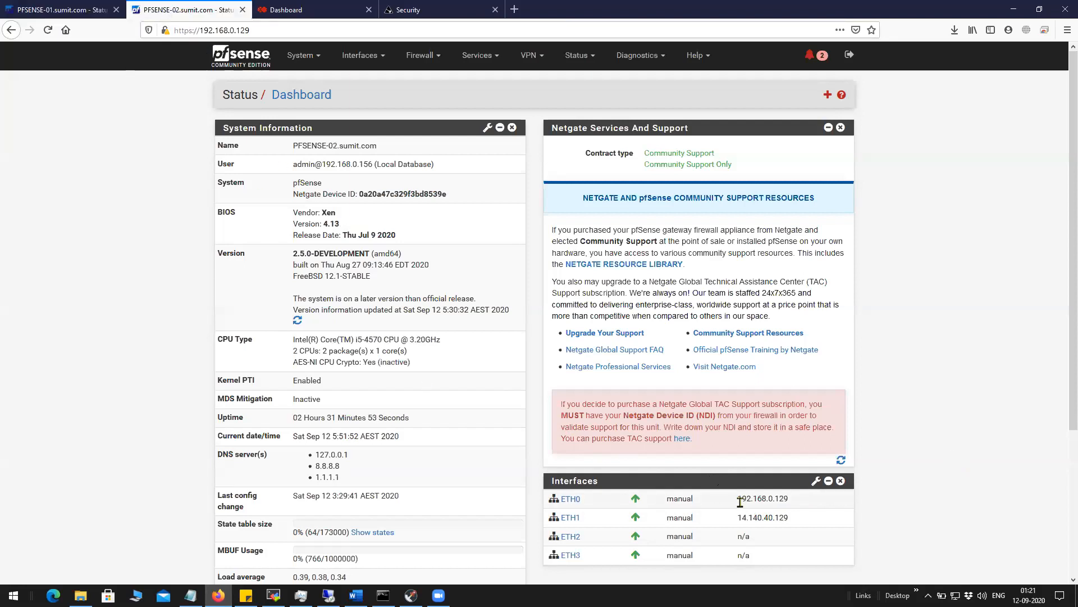
pyautogui.moveTo(736, 499); pyautogui.dragTo(810, 505)
pyautogui.click(905, 505)
pyautogui.tripleClick(785, 499)
pyautogui.click(868, 500)
pyautogui.doubleClick(760, 501)
pyautogui.click(897, 480)
# Re-highlight PFSENSE-01's ETH0 address 192.168.0.109, then return to the IKEv1 notes.
pyautogui.click(42, 10)
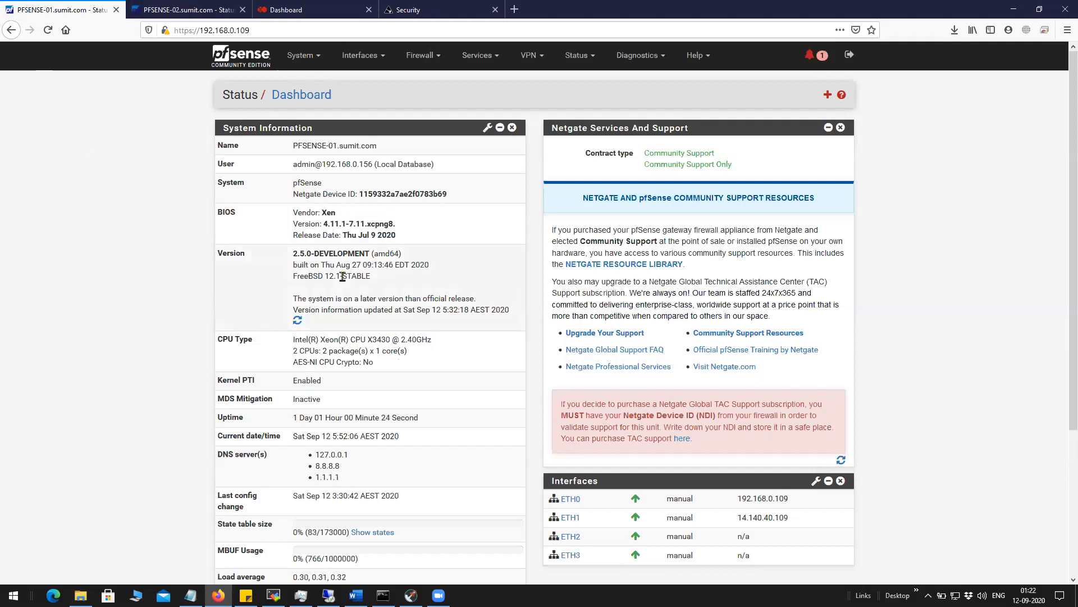
pyautogui.moveTo(733, 499); pyautogui.dragTo(786, 496)
pyautogui.click(892, 506)
pyautogui.click(911, 521)
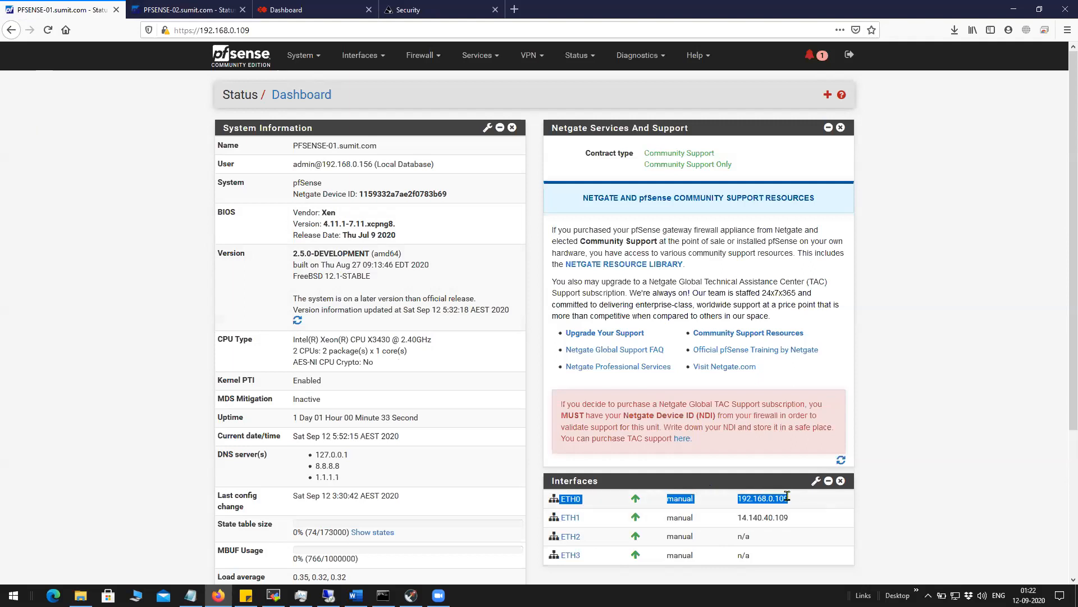
pyautogui.click(901, 492)
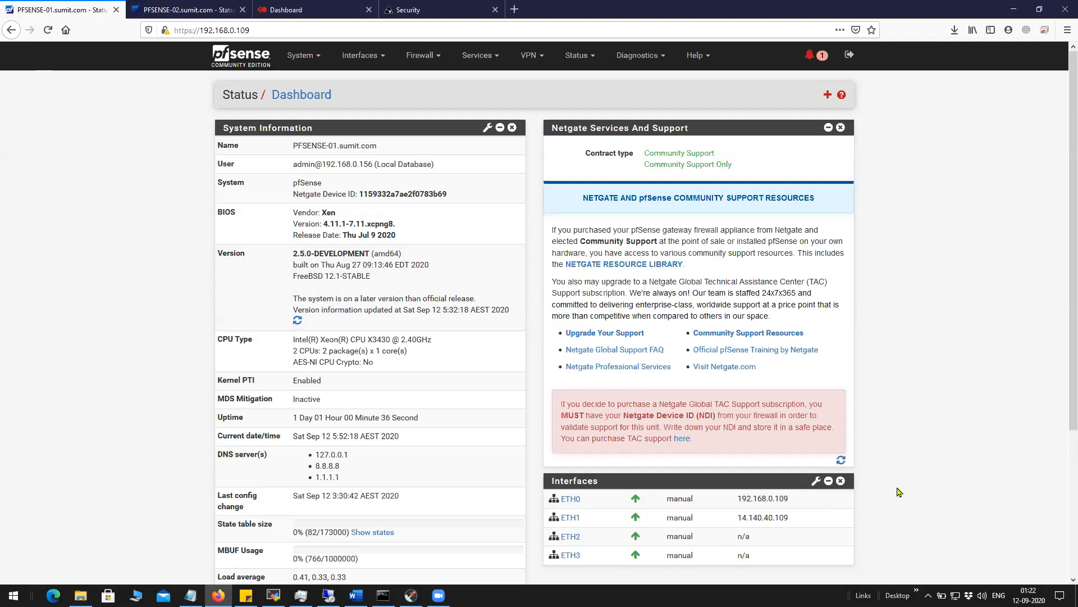
pyautogui.moveTo(737, 499); pyautogui.dragTo(552, 498)
pyautogui.hotkey('ctrl', 'Tab')
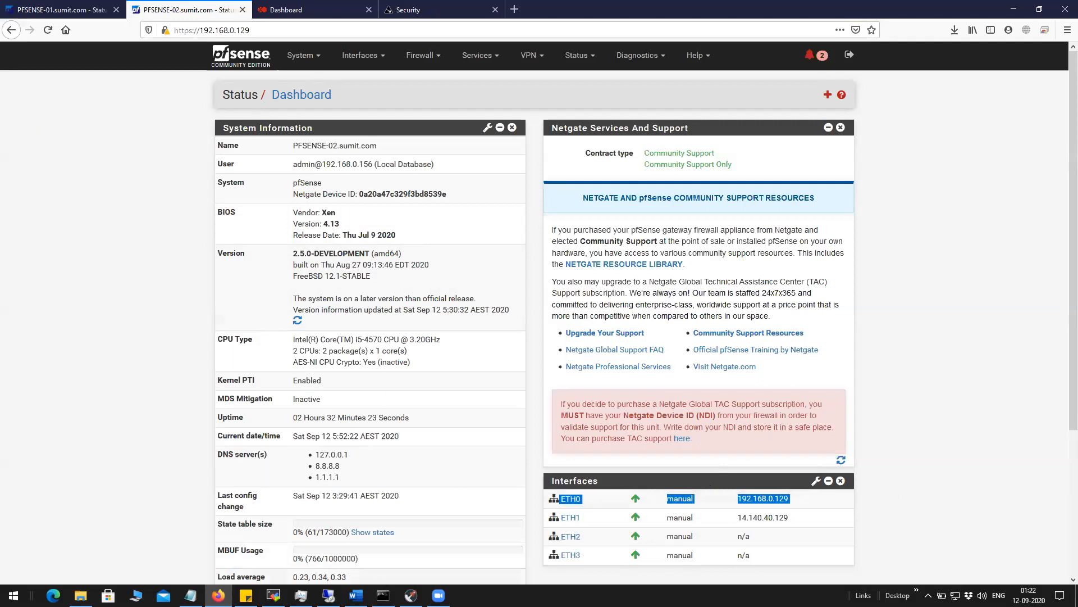
pyautogui.click(190, 595)
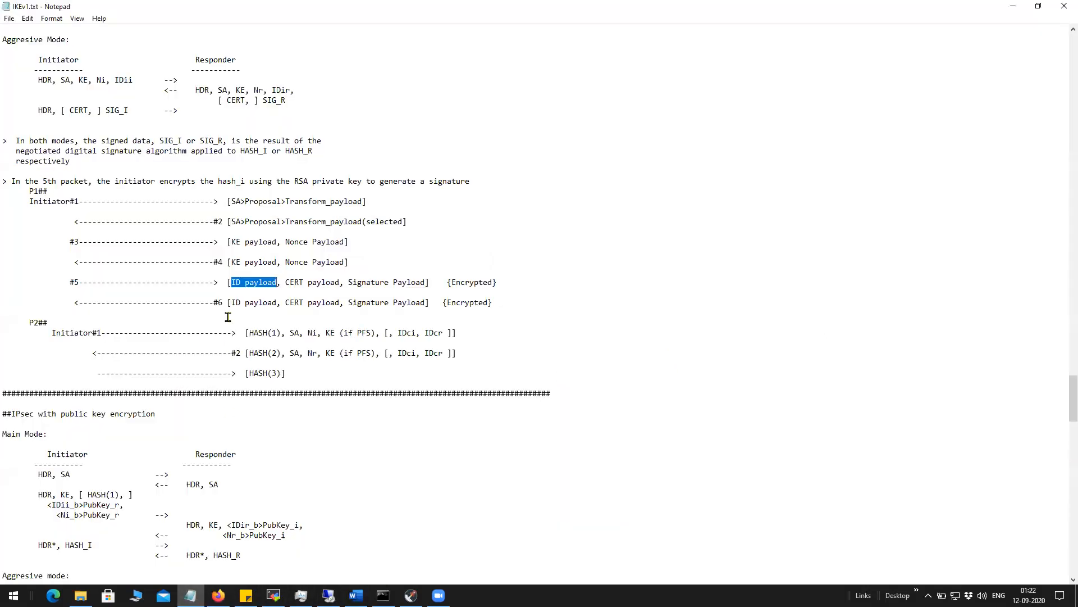
pyautogui.click(273, 284)
pyautogui.moveTo(235, 283); pyautogui.dragTo(277, 283)
pyautogui.moveTo(223, 202); pyautogui.dragTo(365, 200)
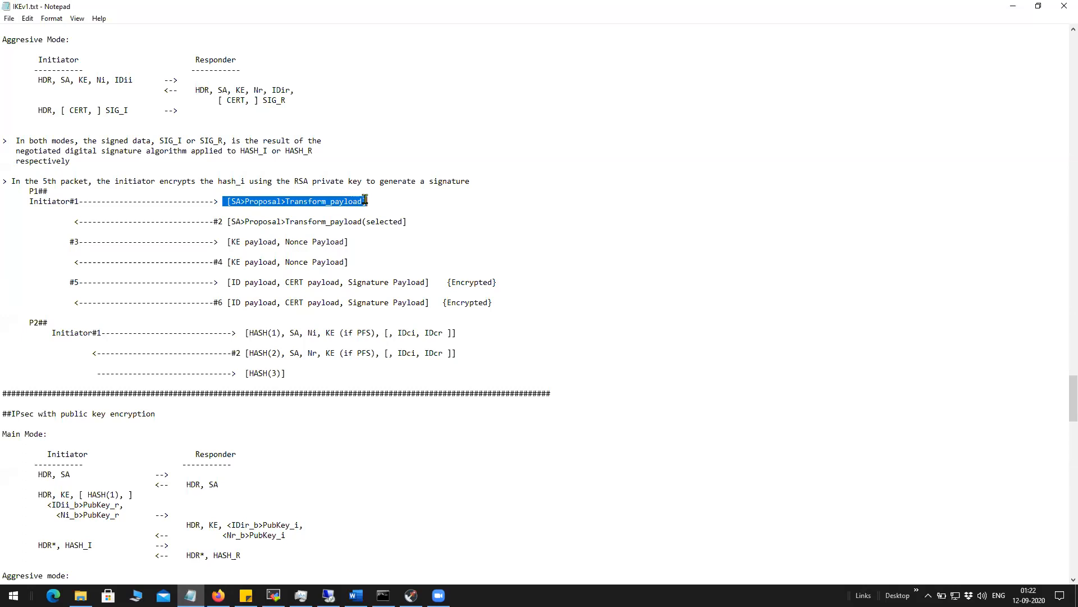
pyautogui.moveTo(228, 222); pyautogui.dragTo(409, 223)
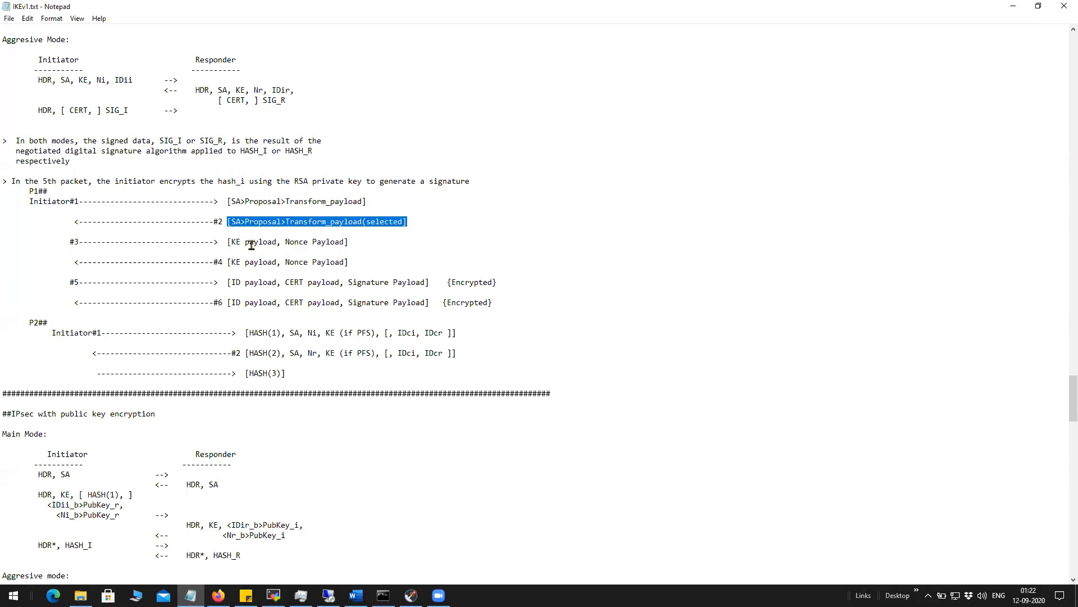
pyautogui.moveTo(230, 201); pyautogui.dragTo(404, 220)
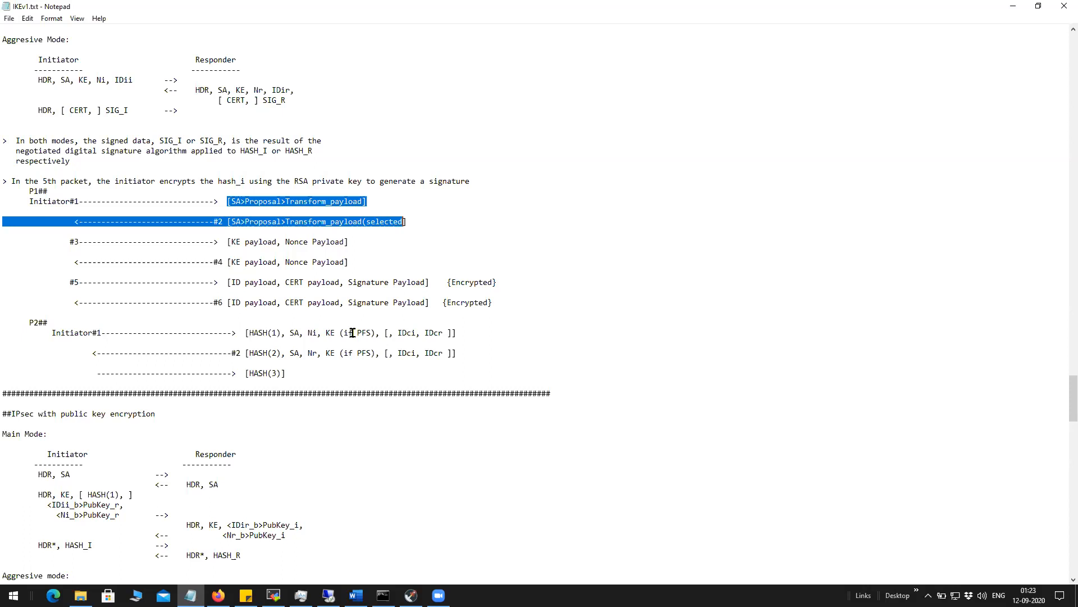
pyautogui.click(356, 262)
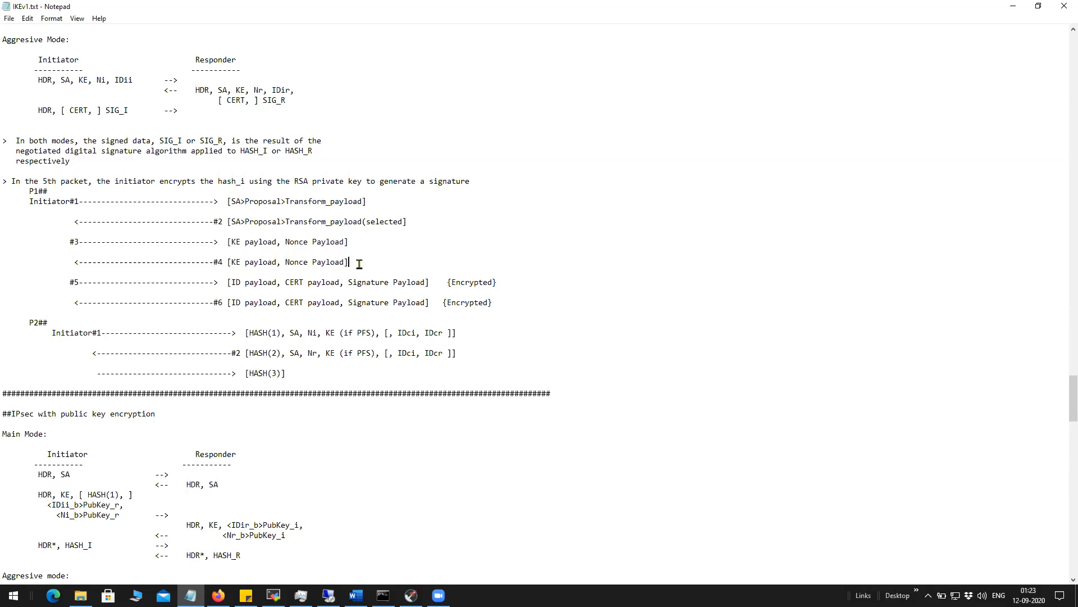
pyautogui.click(356, 242)
pyautogui.click(233, 288)
pyautogui.moveTo(231, 282); pyautogui.dragTo(278, 282)
pyautogui.click(288, 289)
pyautogui.moveTo(285, 285); pyautogui.dragTo(340, 284)
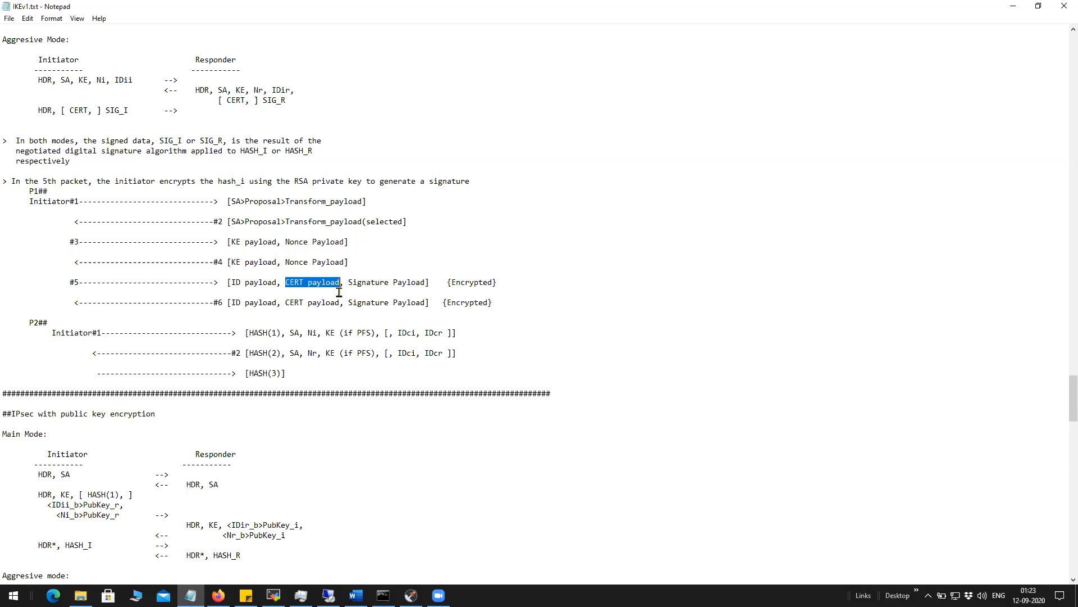
pyautogui.click(340, 287)
pyautogui.moveTo(339, 281); pyautogui.dragTo(285, 282)
pyautogui.click(391, 296)
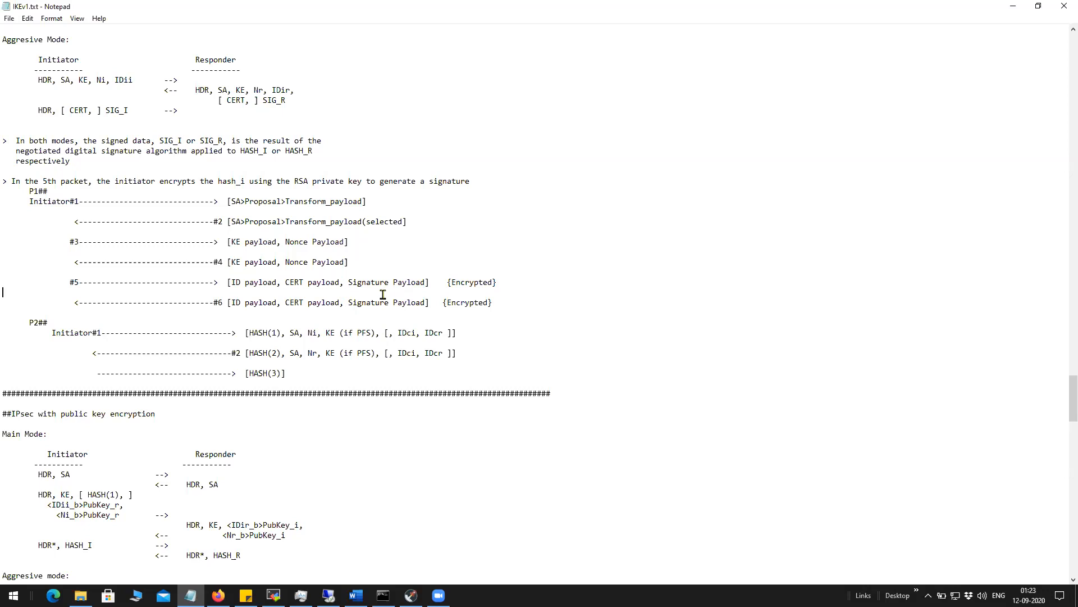
pyautogui.moveTo(348, 283); pyautogui.dragTo(425, 282)
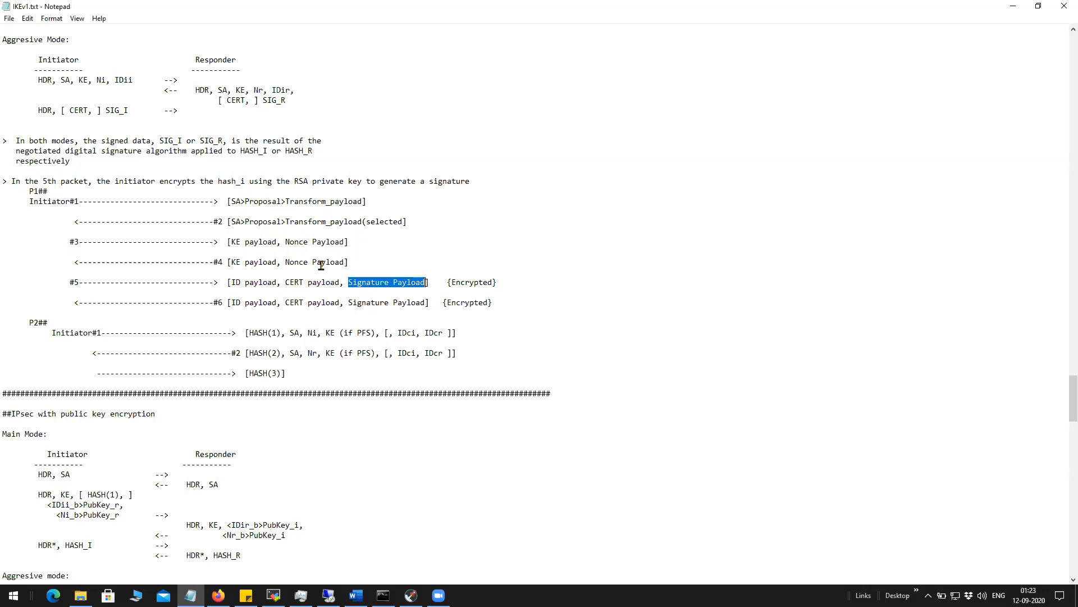
pyautogui.click(361, 295)
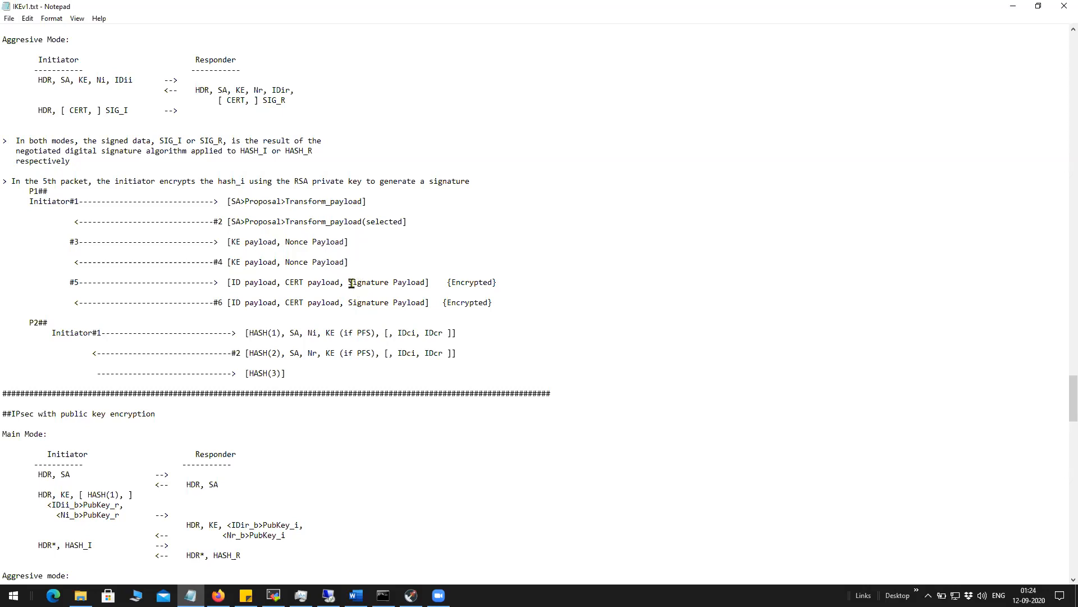
pyautogui.moveTo(349, 280); pyautogui.dragTo(423, 282)
pyautogui.scroll(2, 361, 288)
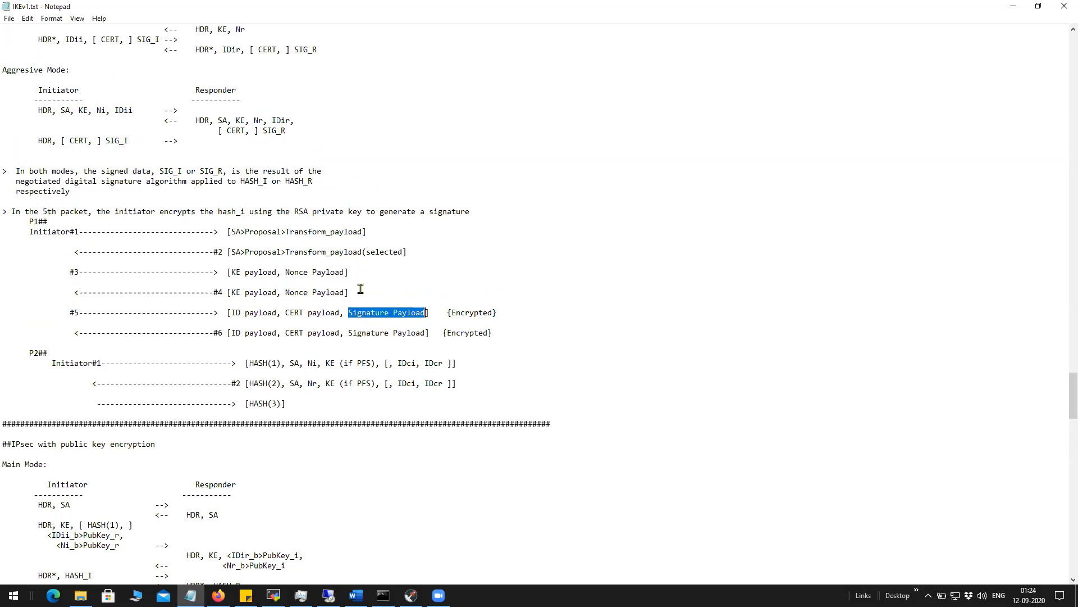
pyautogui.scroll(-4, 361, 289)
pyautogui.scroll(-1, 360, 288)
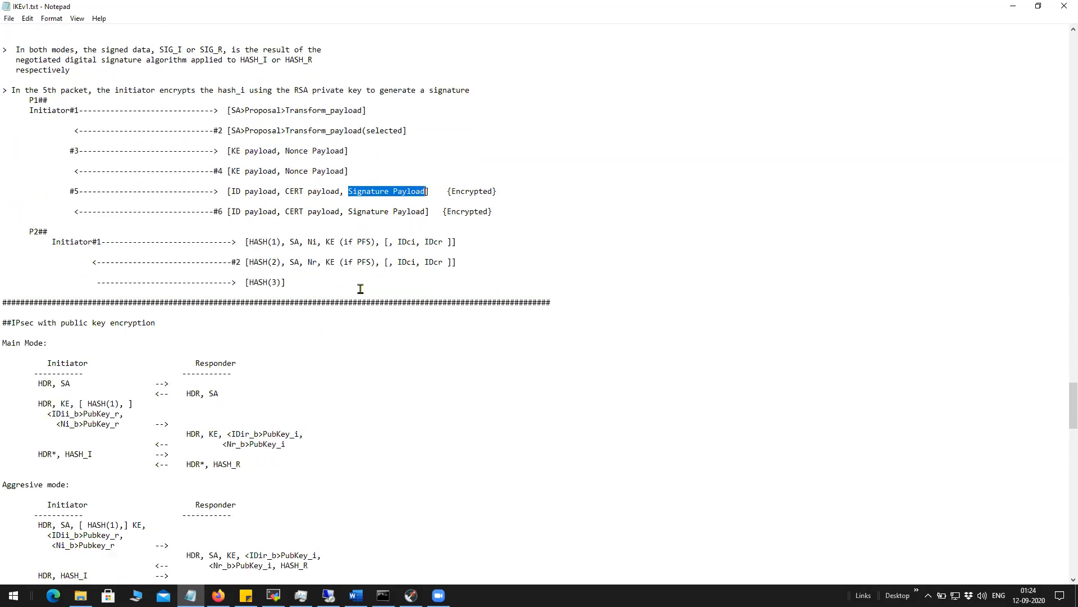
pyautogui.click(382, 201)
pyautogui.moveTo(286, 192); pyautogui.dragTo(428, 191)
pyautogui.click(287, 192)
pyautogui.click(352, 194)
pyautogui.moveTo(349, 192)
pyautogui.mouseDown()
pyautogui.moveTo(428, 192)
pyautogui.moveTo(414, 202)
pyautogui.mouseUp()
pyautogui.moveTo(366, 110); pyautogui.dragTo(38, 110)
pyautogui.moveTo(409, 131); pyautogui.dragTo(22, 110)
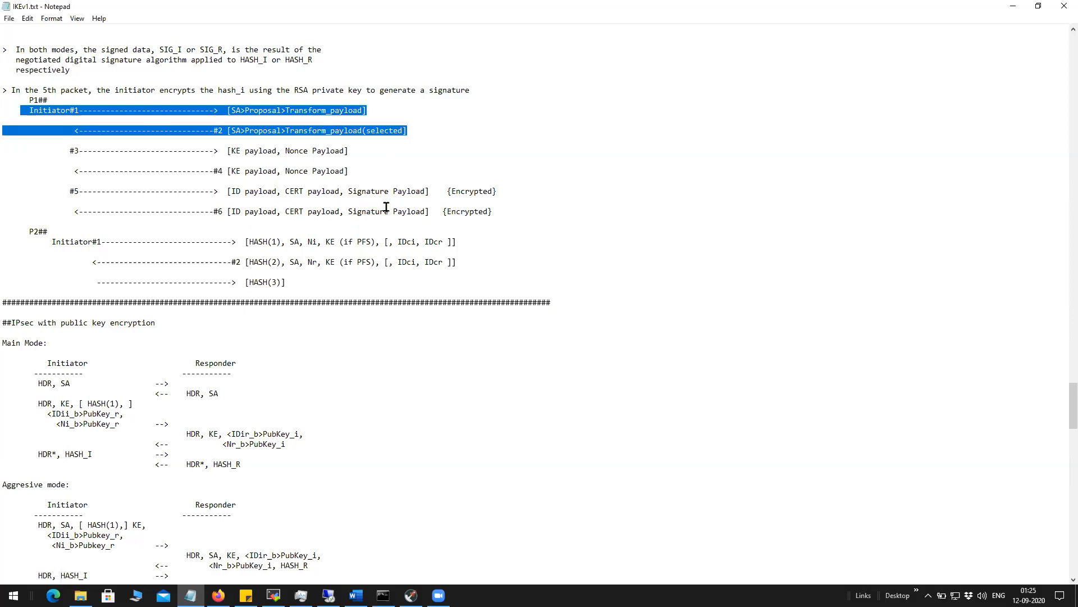
pyautogui.click(529, 209)
pyautogui.moveTo(529, 208); pyautogui.dragTo(9, 92)
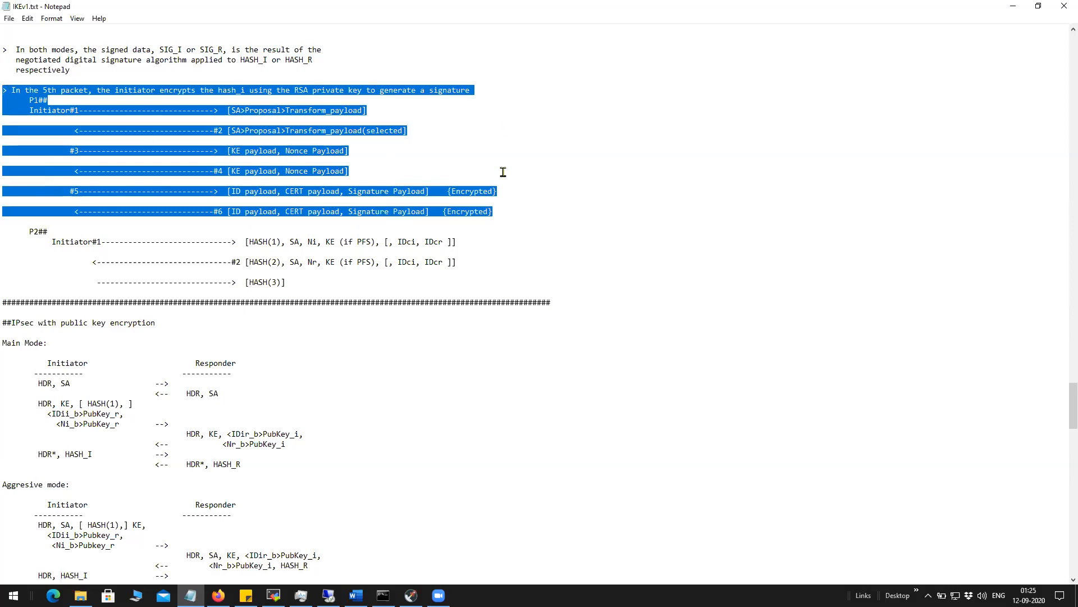
pyautogui.click(414, 160)
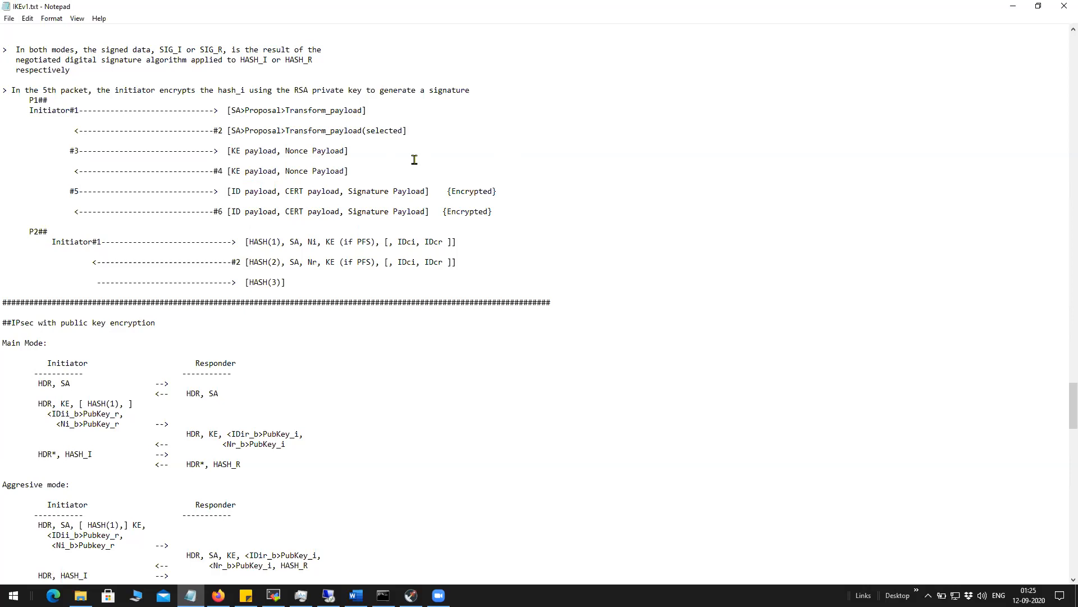
pyautogui.scroll(3, 414, 160)
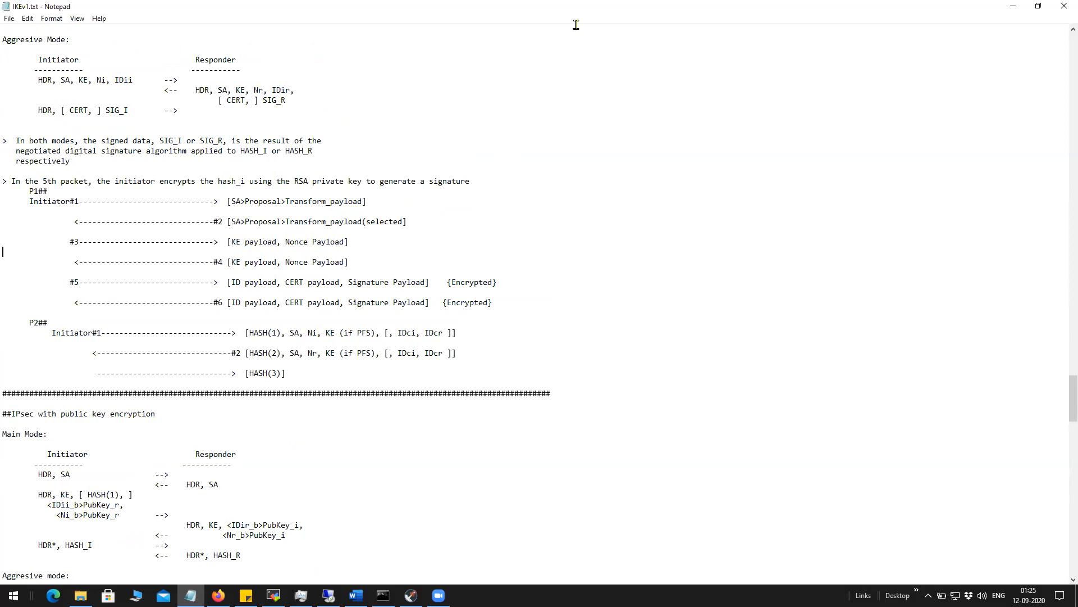
# Highlight the hash_i, hash_r, sig_i and sig_r formulas in the IKEv1 notes.
pyautogui.scroll(12, 576, 25)
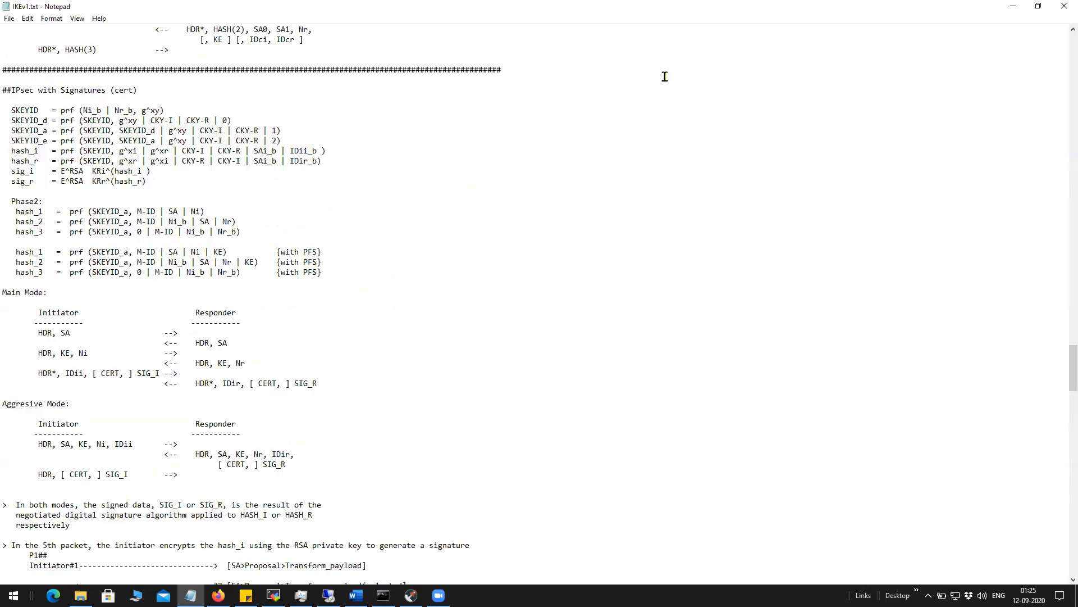
pyautogui.moveTo(7, 171); pyautogui.dragTo(33, 174)
pyautogui.moveTo(140, 172); pyautogui.dragTo(116, 173)
pyautogui.moveTo(7, 151); pyautogui.dragTo(327, 180)
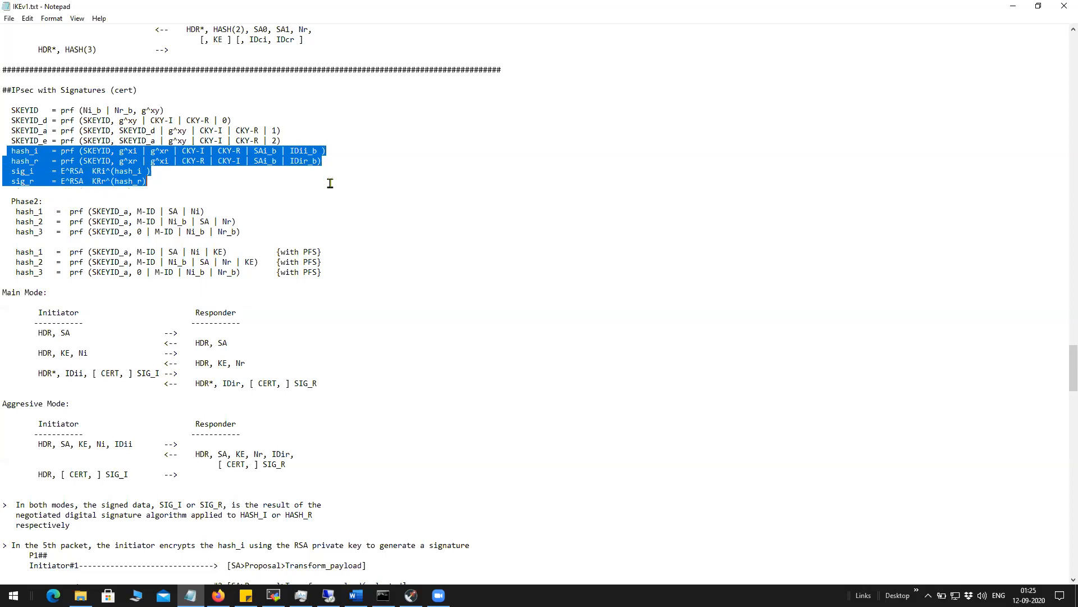
pyautogui.click(174, 186)
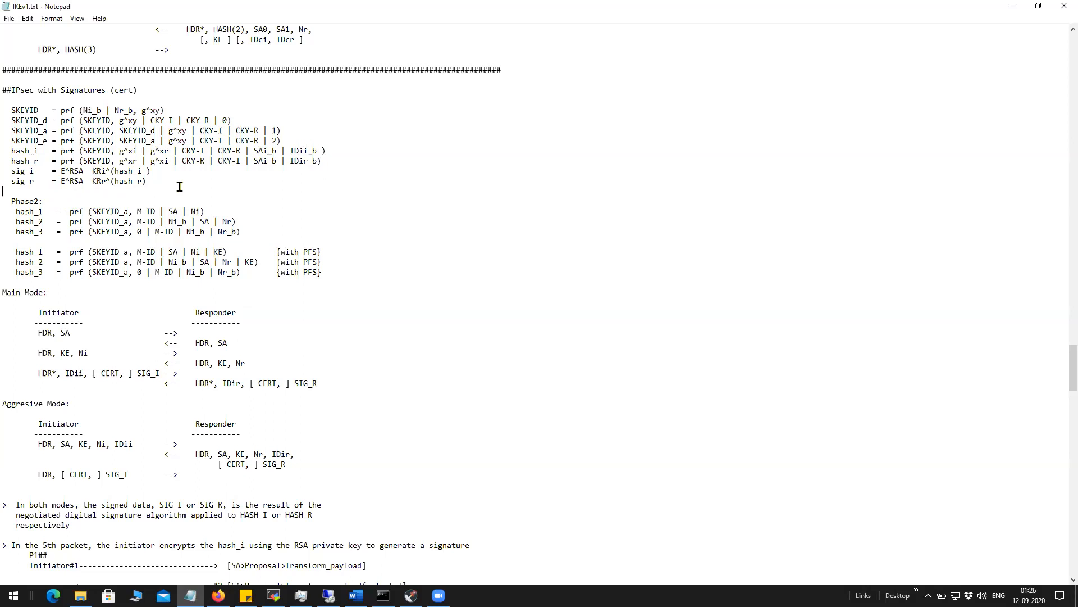
# Highlight the CERT and Signature payloads of message #5, then minimize Notepad.
pyautogui.scroll(-16, 180, 187)
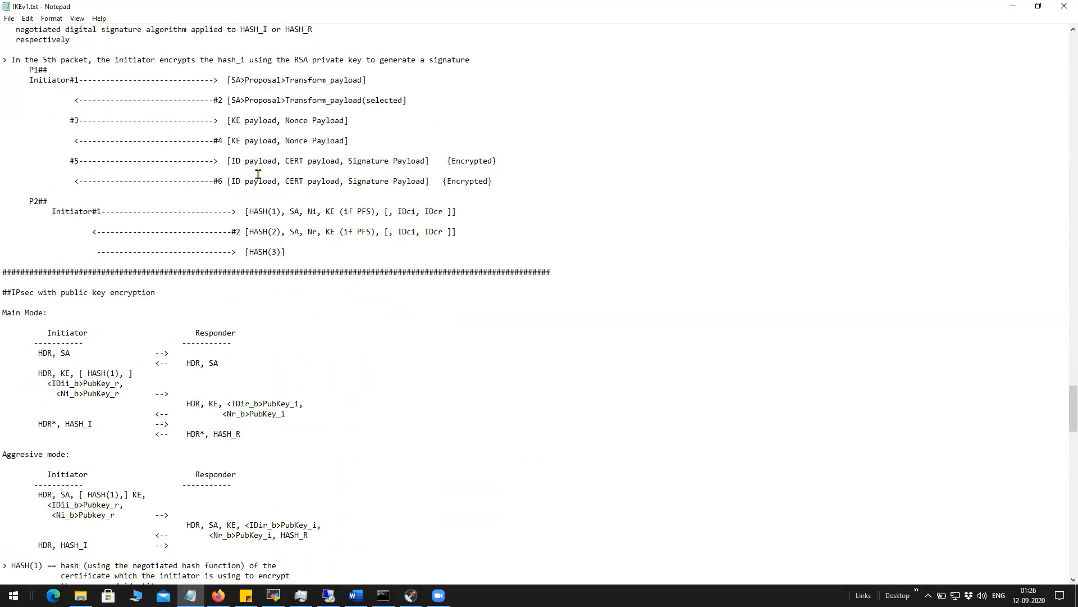
pyautogui.moveTo(285, 160)
pyautogui.mouseDown()
pyautogui.moveTo(498, 163)
pyautogui.moveTo(445, 181)
pyautogui.moveTo(497, 180)
pyautogui.mouseUp()
pyautogui.moveTo(349, 161); pyautogui.dragTo(425, 162)
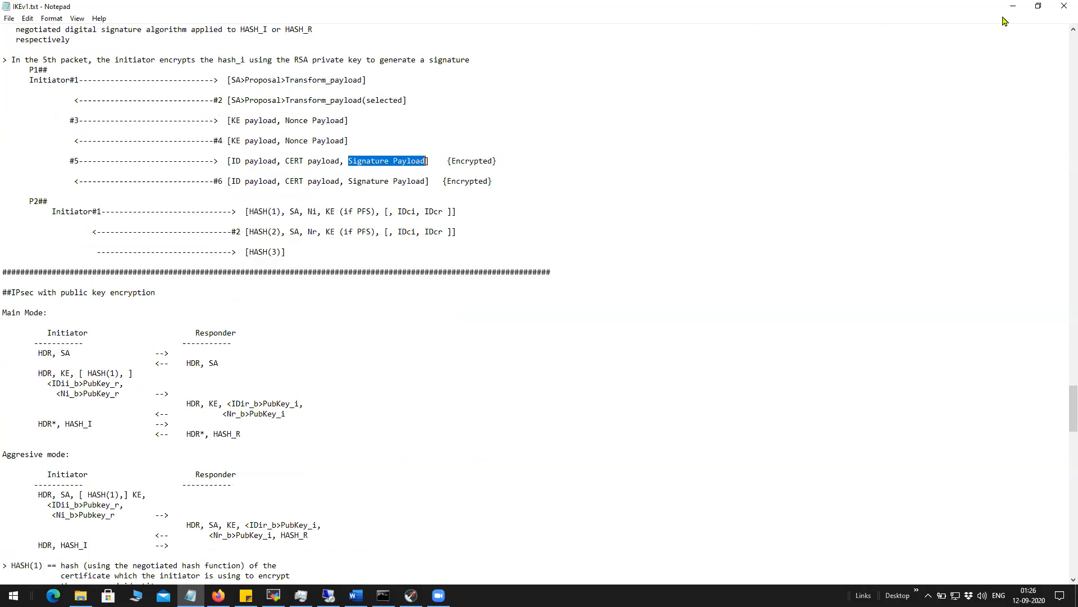
pyautogui.click(1063, 6)
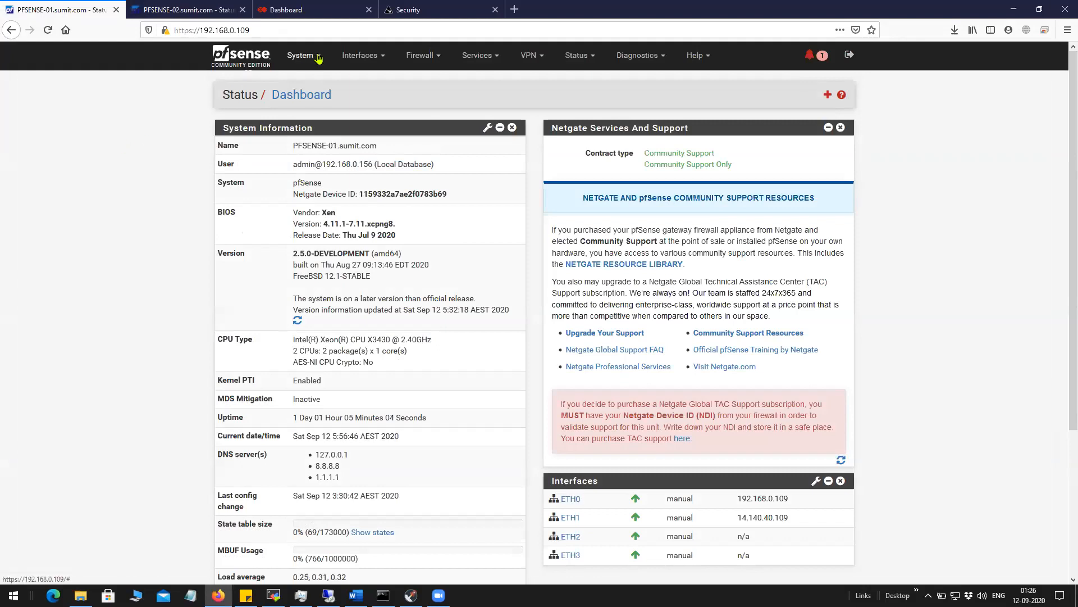
# Open the IPsec tunnel's Phase 1 edit page under VPN > IPsec on PFSENSE-01.
pyautogui.click(493, 59)
pyautogui.click(423, 55)
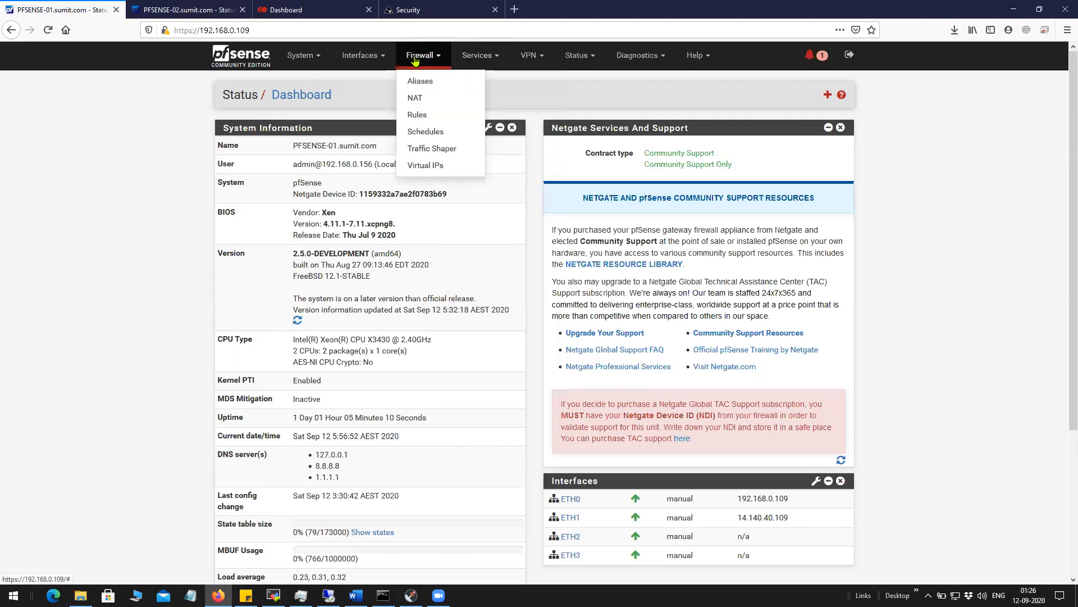
pyautogui.click(550, 58)
pyautogui.click(546, 82)
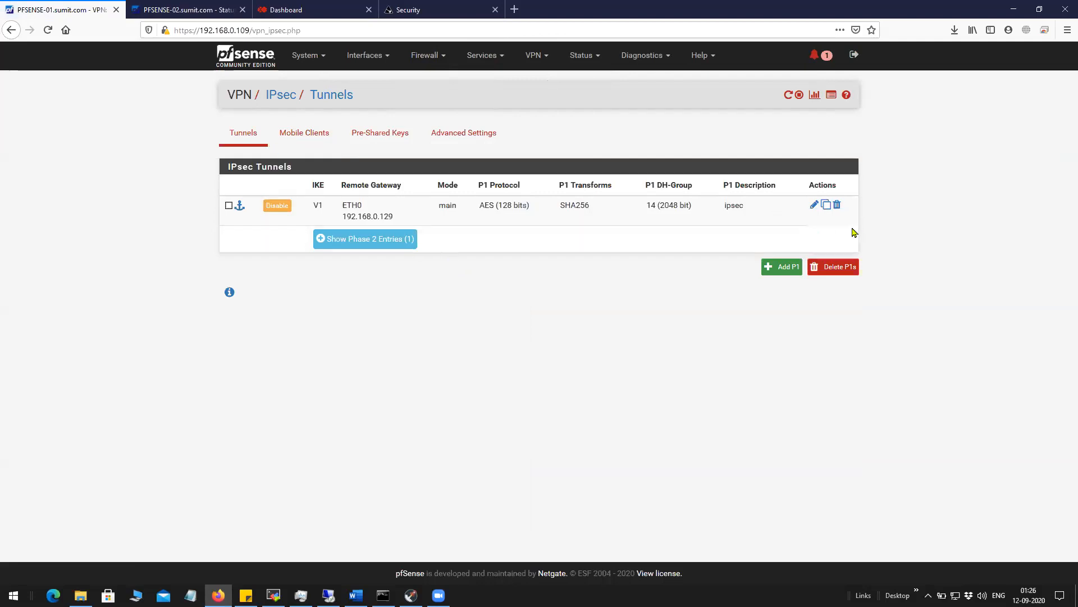
pyautogui.click(811, 209)
pyautogui.click(812, 207)
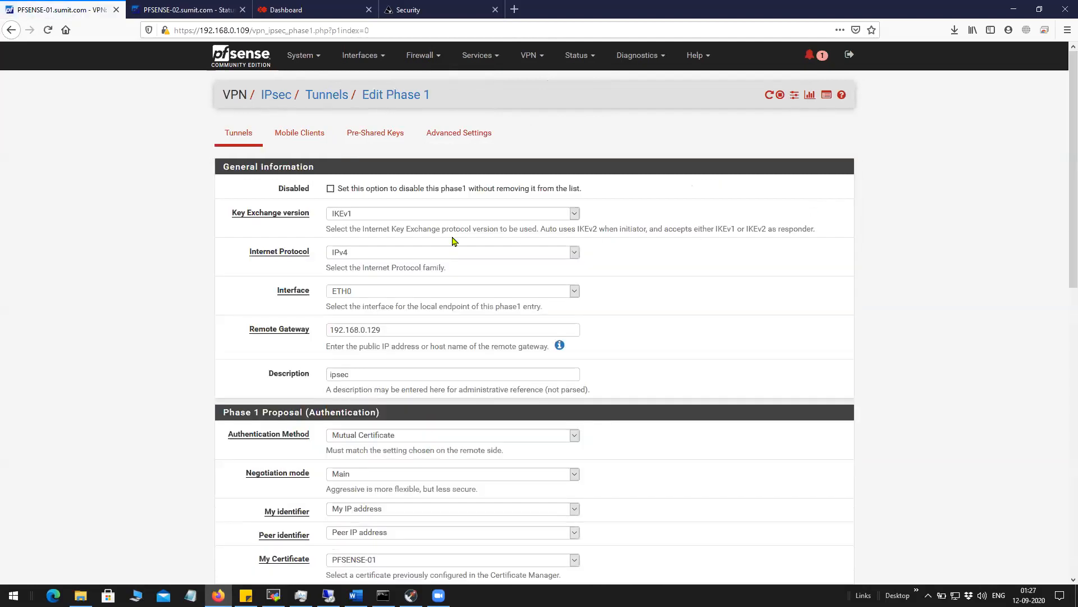
pyautogui.click(239, 141)
pyautogui.click(812, 206)
# Confirm the Phase 1 key exchange is IKEv1 over IPv4.
pyautogui.click(345, 214)
pyautogui.click(348, 224)
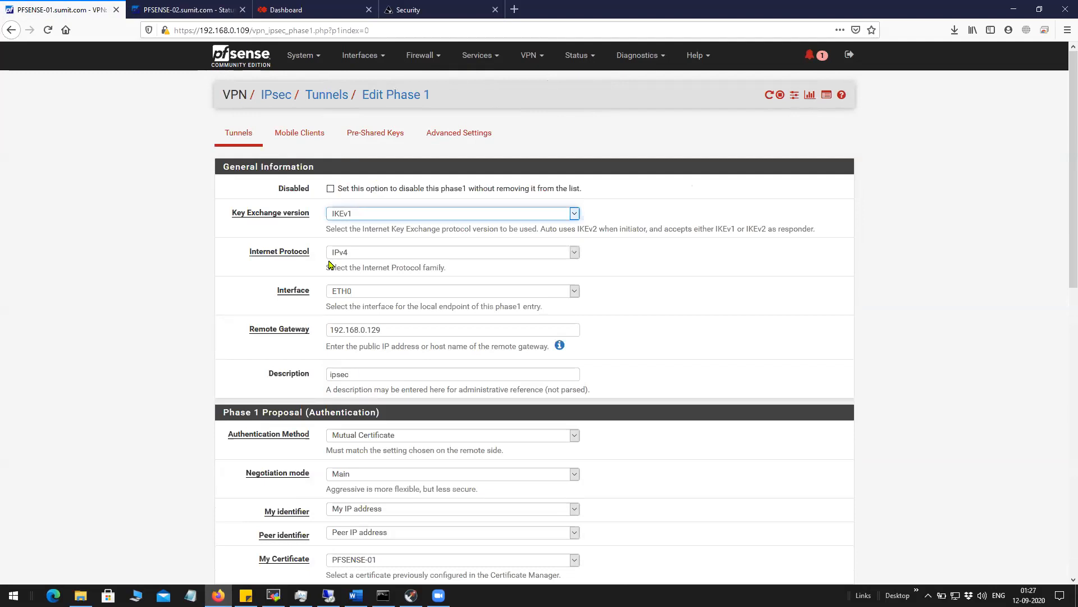
pyautogui.click(401, 258)
pyautogui.click(388, 268)
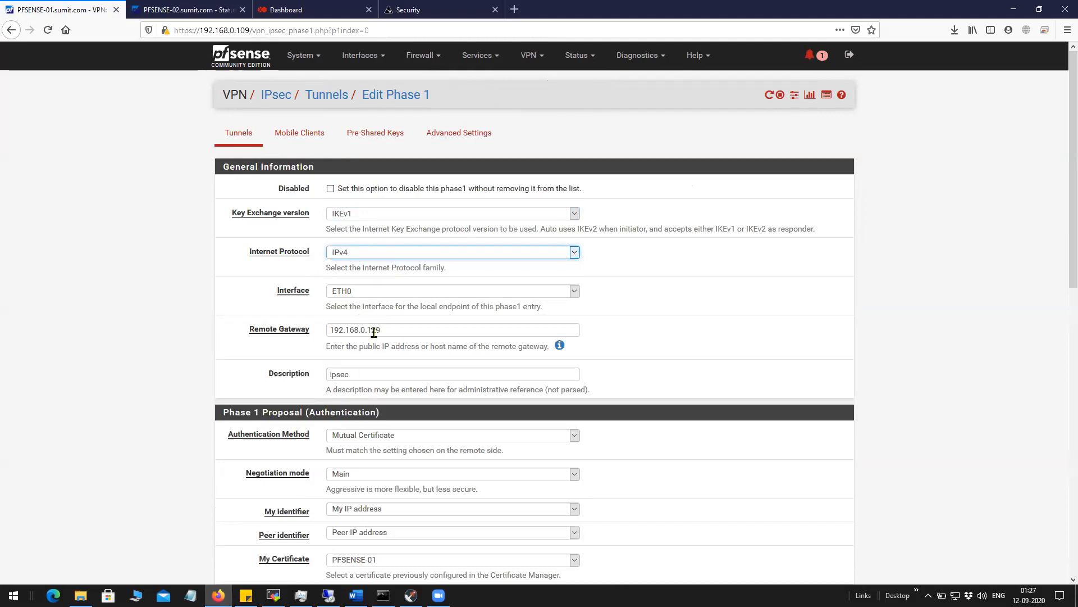
# Check the remote gateway 192.168.0.129 against PFSENSE-02's ETH0 address.
pyautogui.moveTo(392, 331); pyautogui.dragTo(319, 333)
pyautogui.click(188, 9)
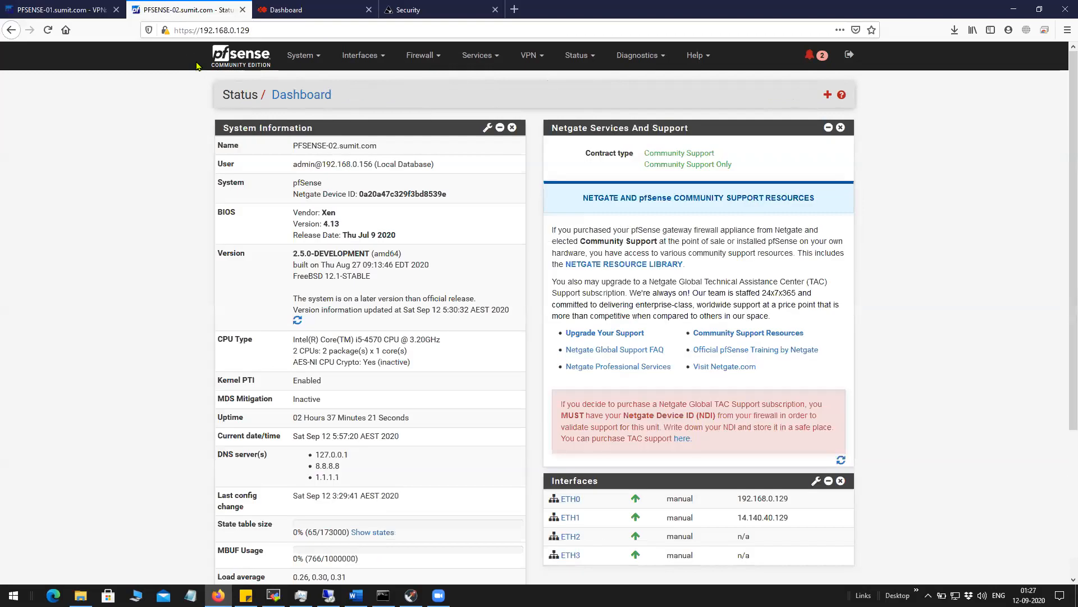
pyautogui.moveTo(791, 499); pyautogui.dragTo(726, 502)
pyautogui.click(71, 10)
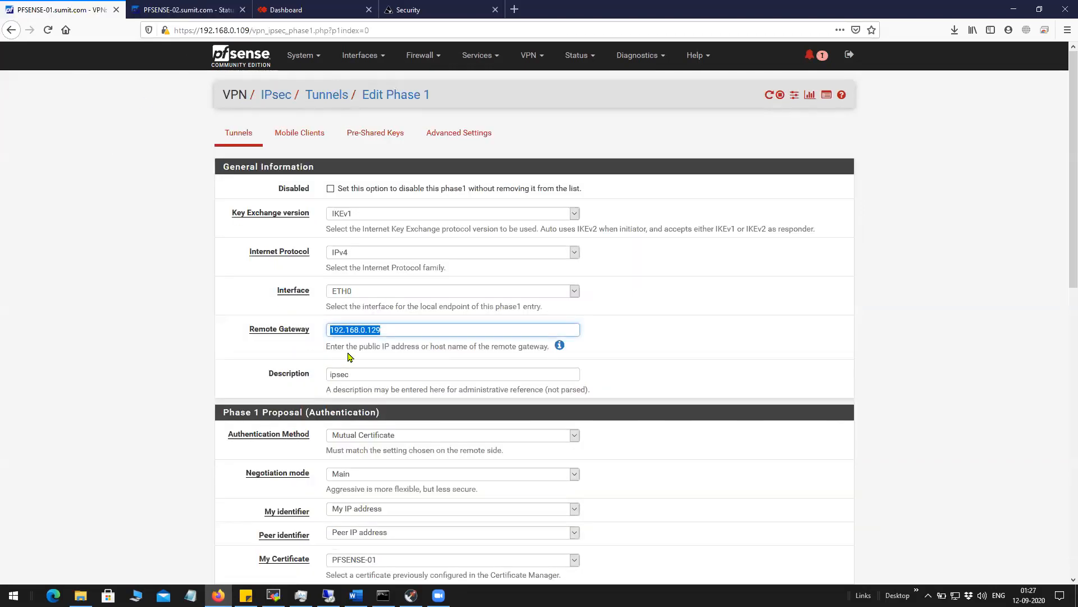
pyautogui.click(351, 375)
pyautogui.doubleClick(351, 376)
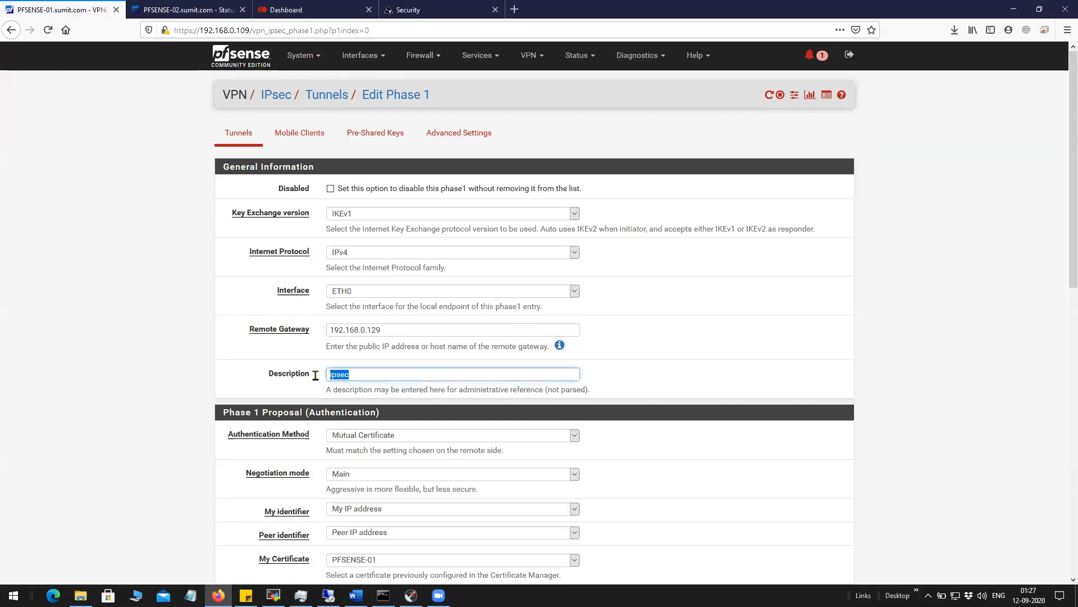
pyautogui.scroll(-2, 371, 366)
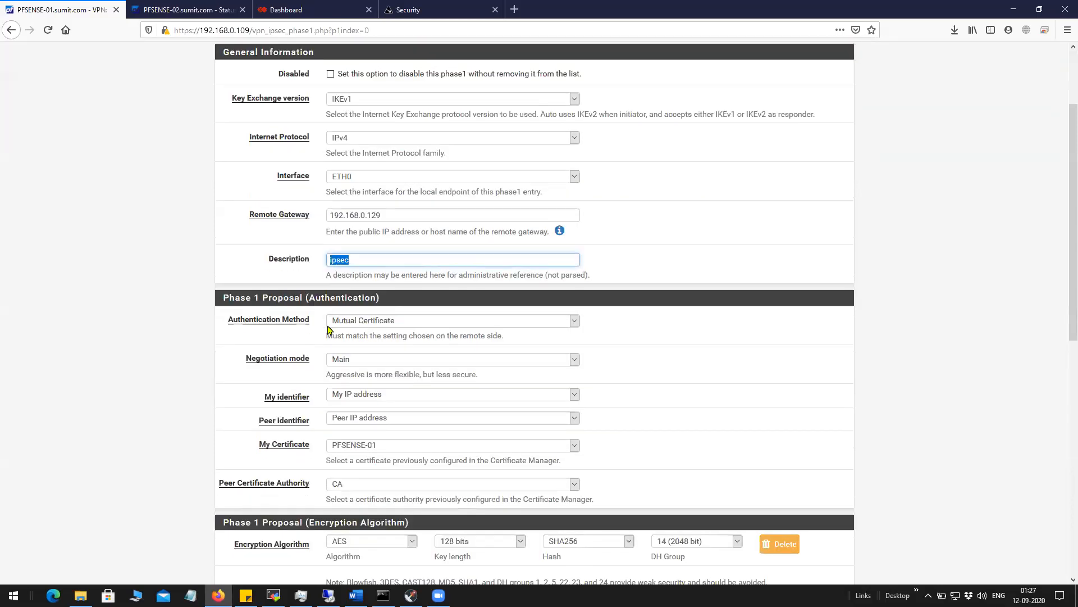
pyautogui.moveTo(223, 324); pyautogui.dragTo(314, 325)
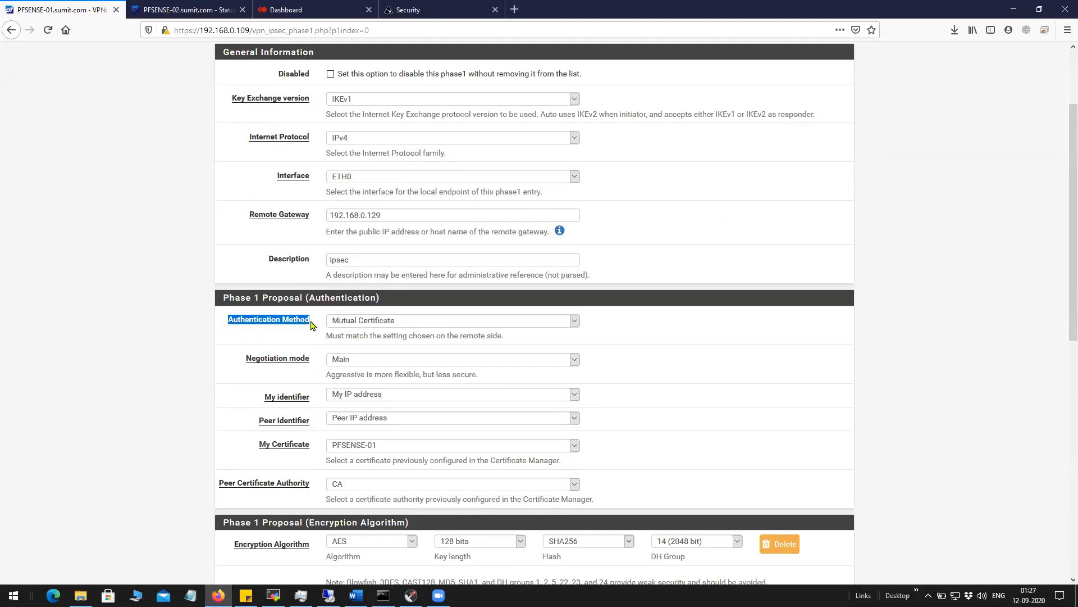
pyautogui.click(398, 320)
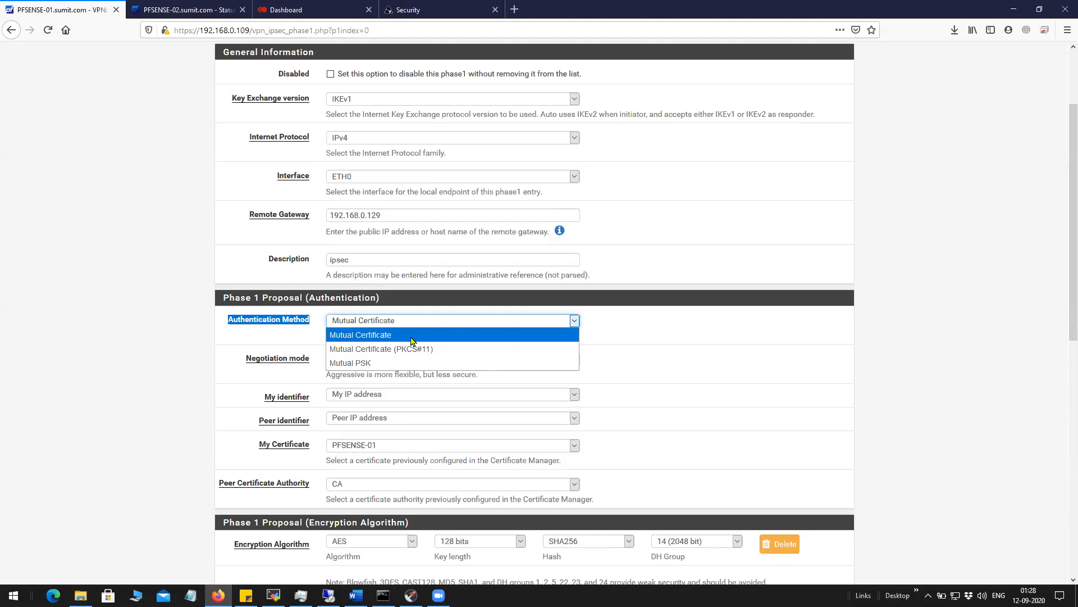
pyautogui.click(412, 339)
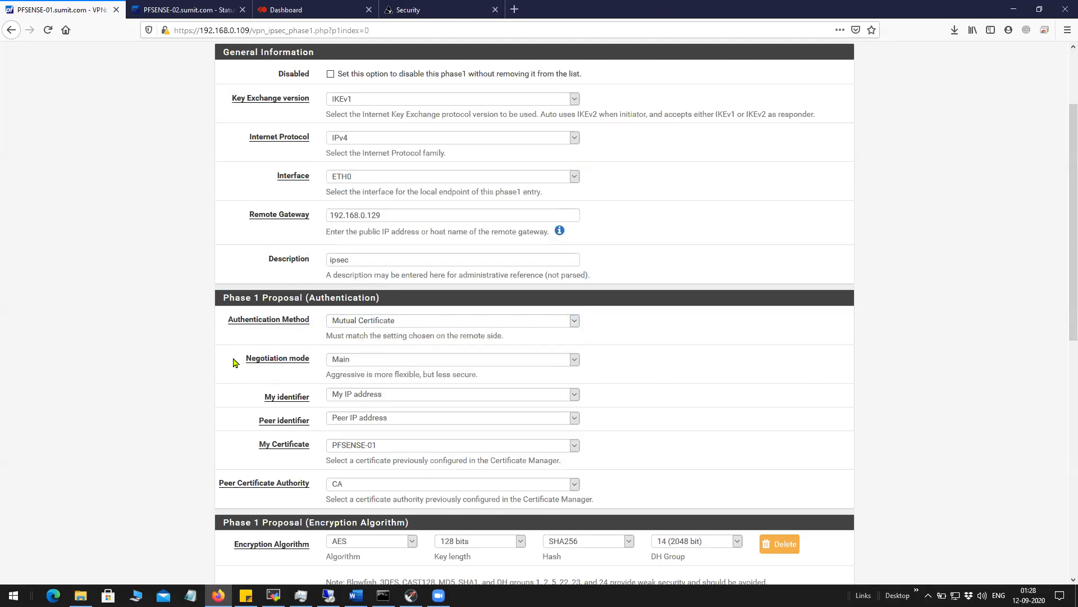
pyautogui.tripleClick(308, 364)
pyautogui.click(356, 366)
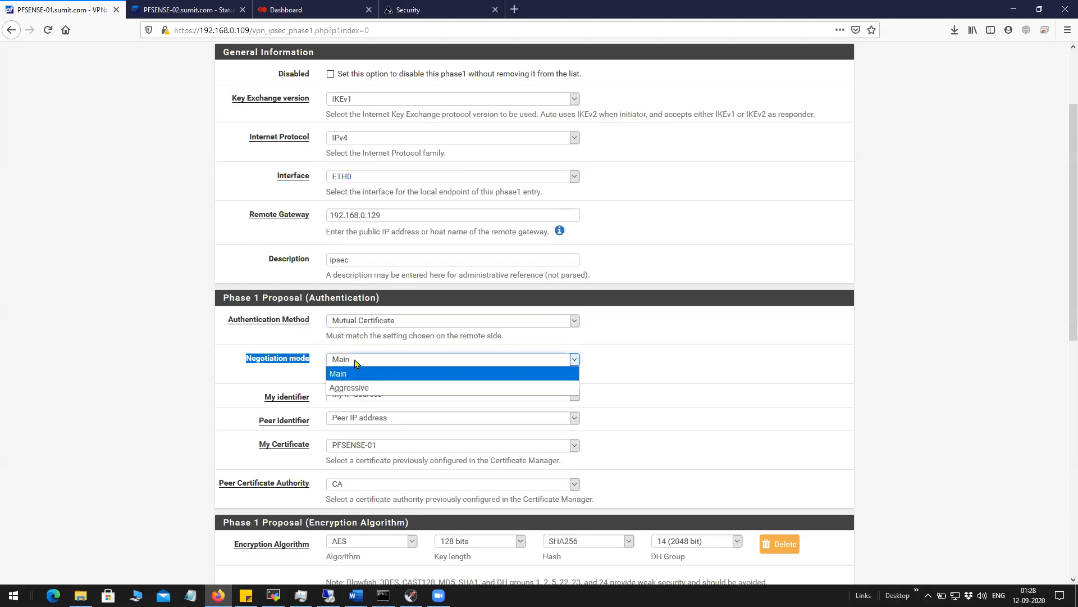
pyautogui.click(436, 367)
pyautogui.scroll(-1, 271, 412)
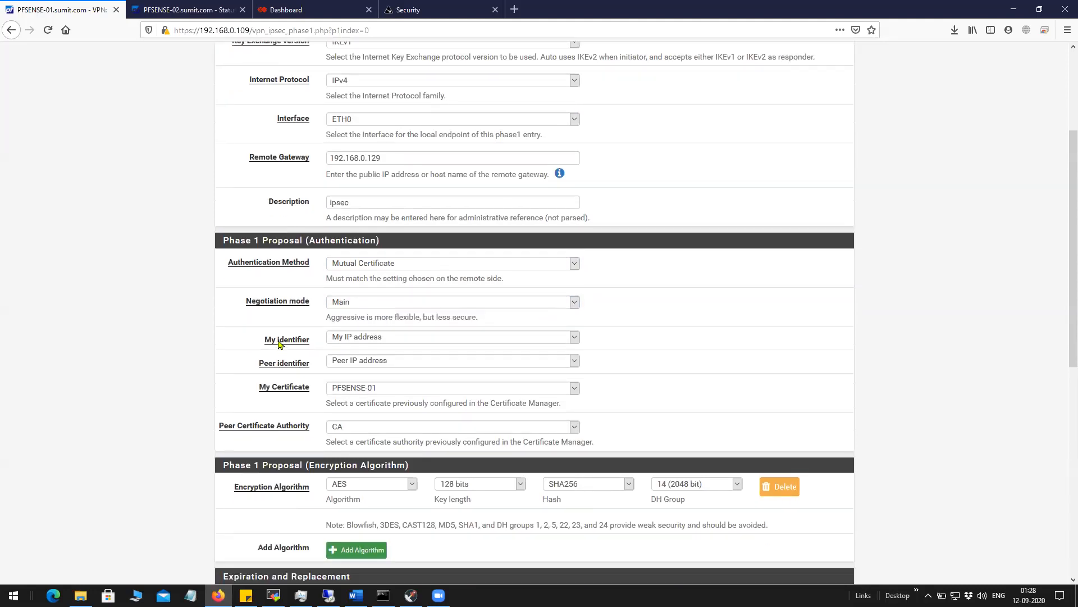
pyautogui.moveTo(310, 341); pyautogui.dragTo(254, 341)
pyautogui.click(392, 341)
pyautogui.click(389, 353)
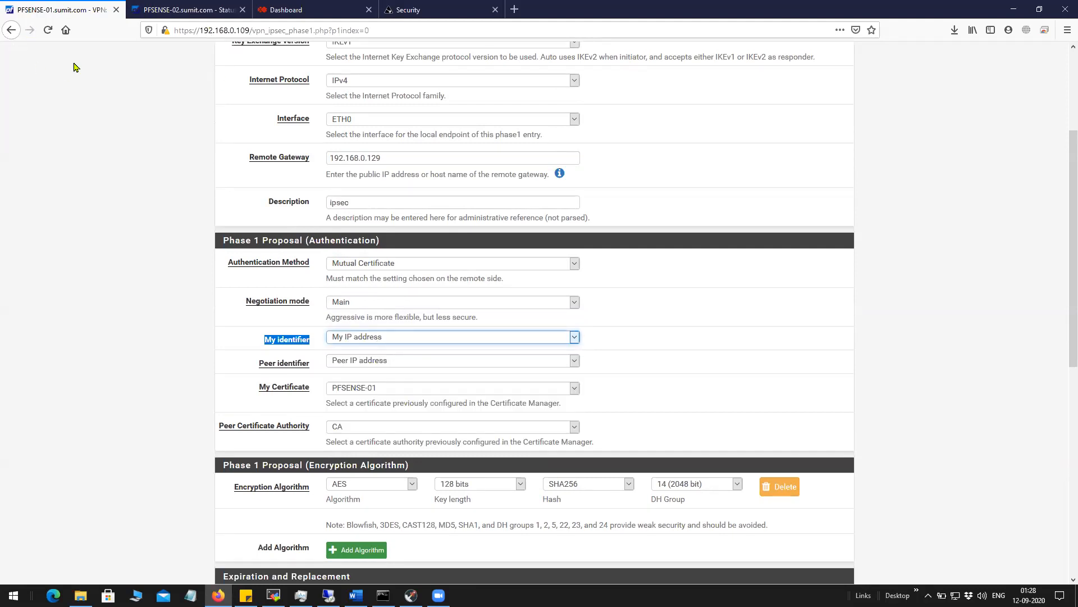
pyautogui.click(186, 10)
pyautogui.tripleClick(732, 504)
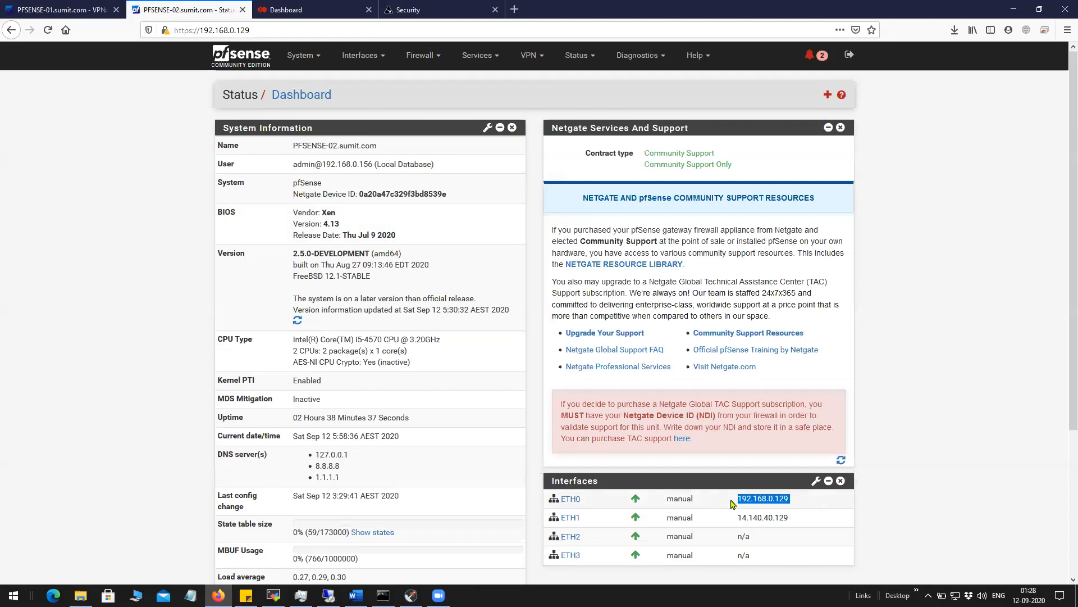
pyautogui.click(63, 9)
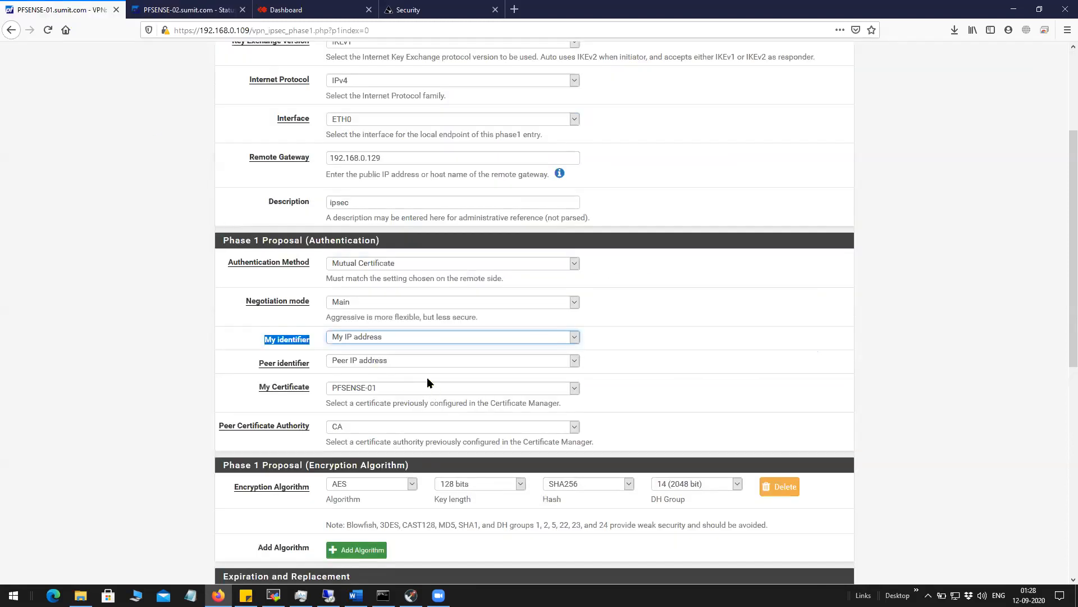
pyautogui.click(429, 339)
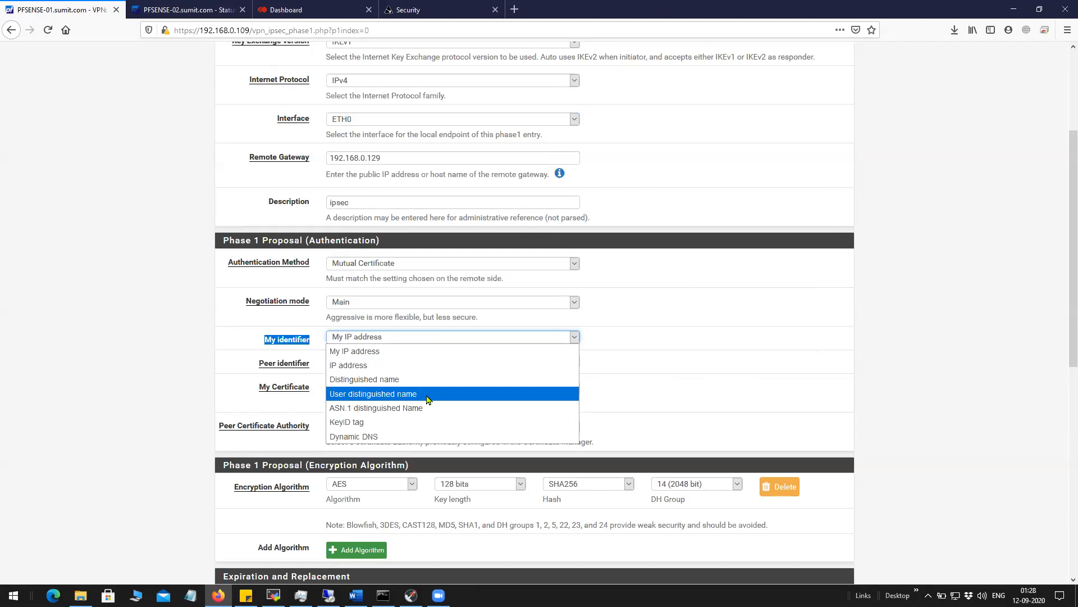
pyautogui.click(196, 365)
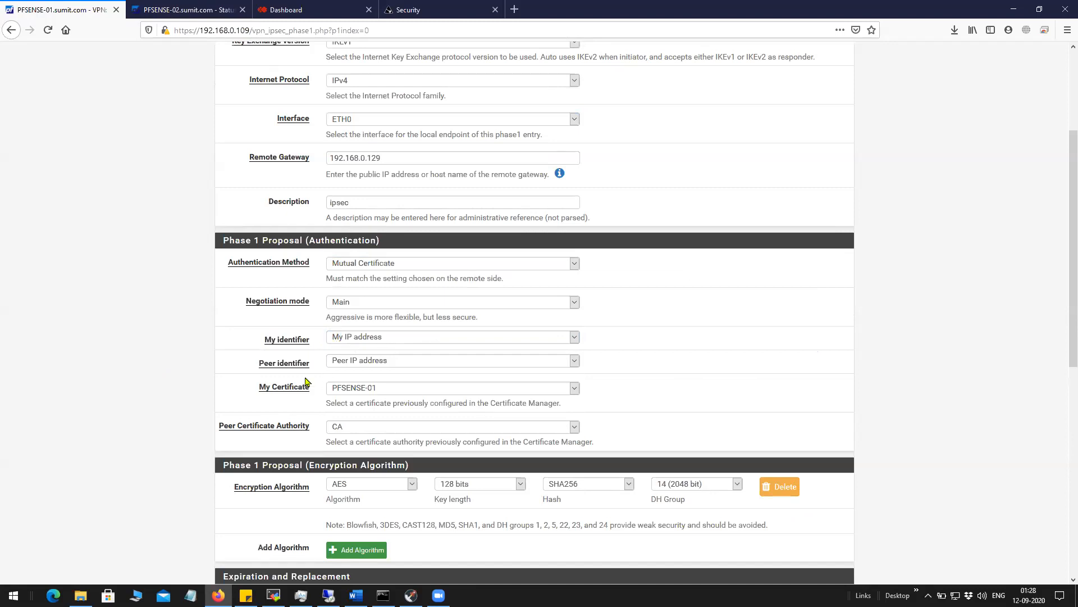
pyautogui.moveTo(318, 365); pyautogui.dragTo(251, 365)
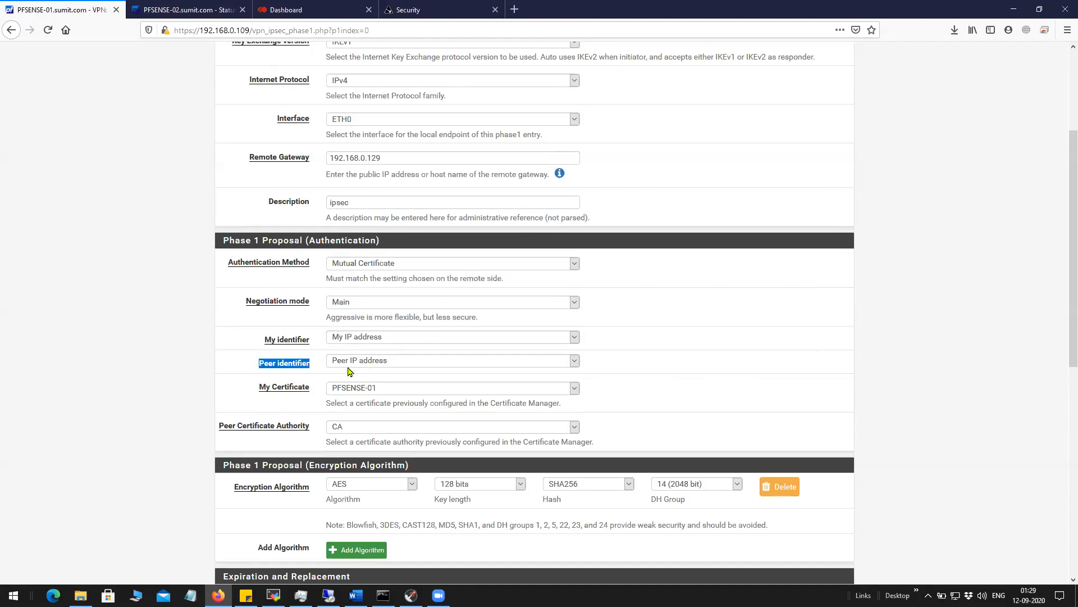
pyautogui.click(313, 376)
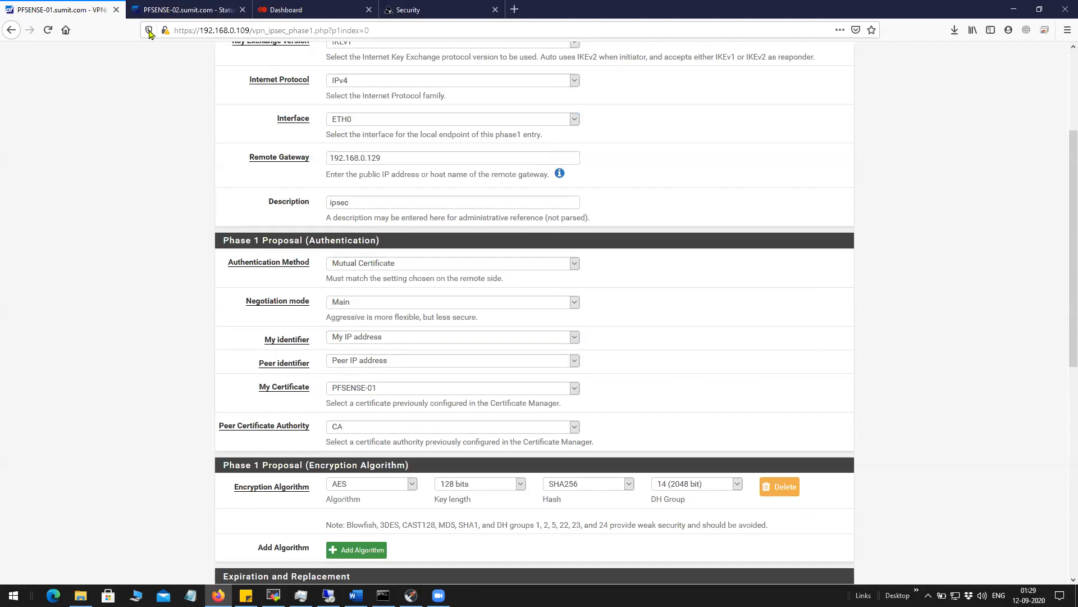
pyautogui.click(166, 10)
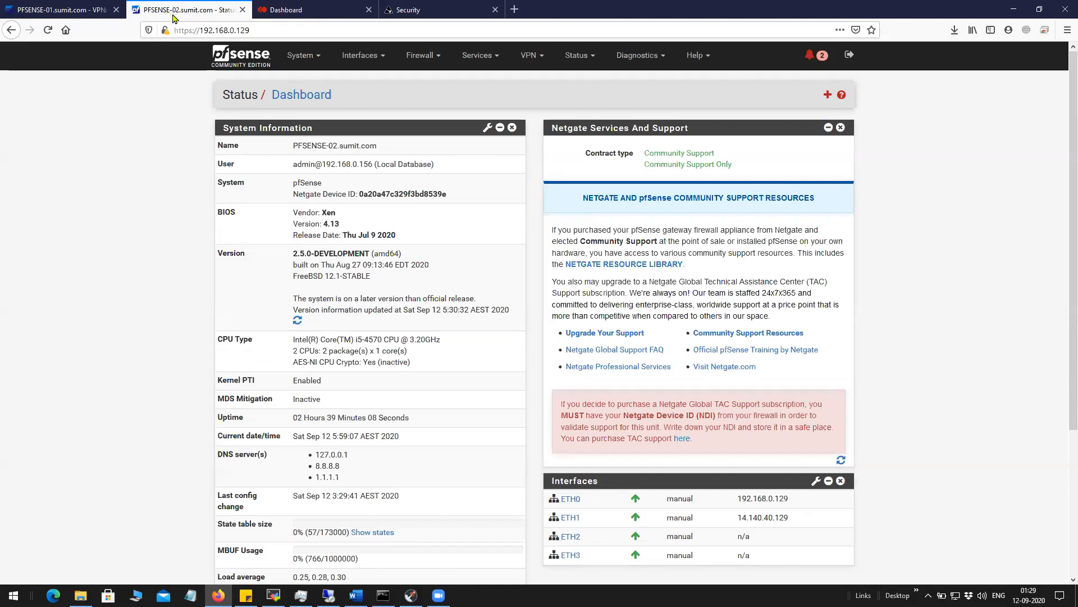
pyautogui.moveTo(802, 500); pyautogui.dragTo(733, 506)
pyautogui.click(62, 10)
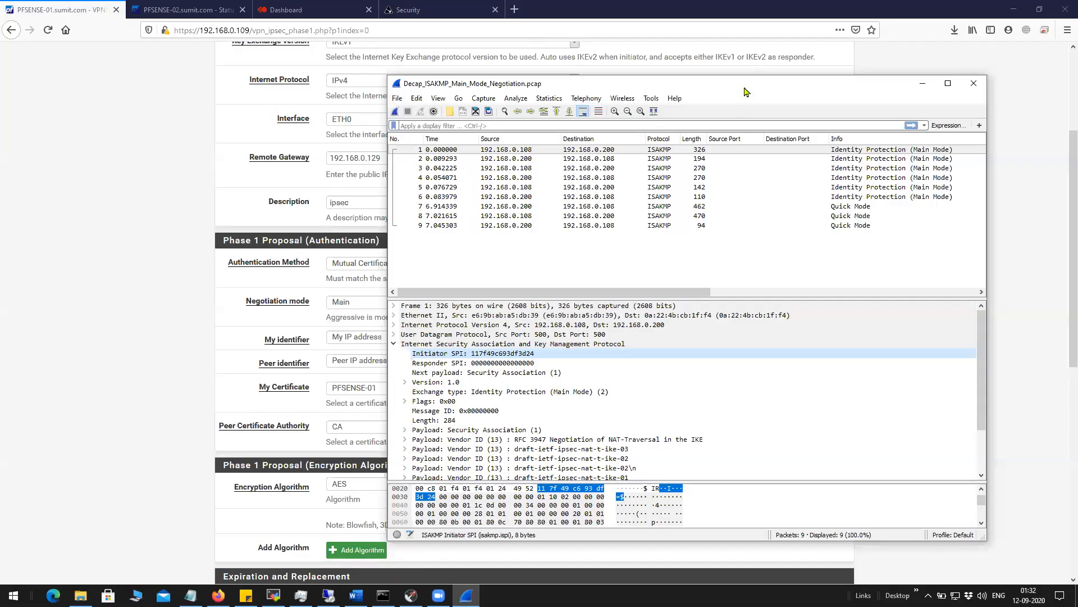
# Inspect packet 5's decrypted Identification payload, showing ID_IPV4_ADDR 192.168.0.108.
pyautogui.moveTo(725, 87); pyautogui.dragTo(716, 61)
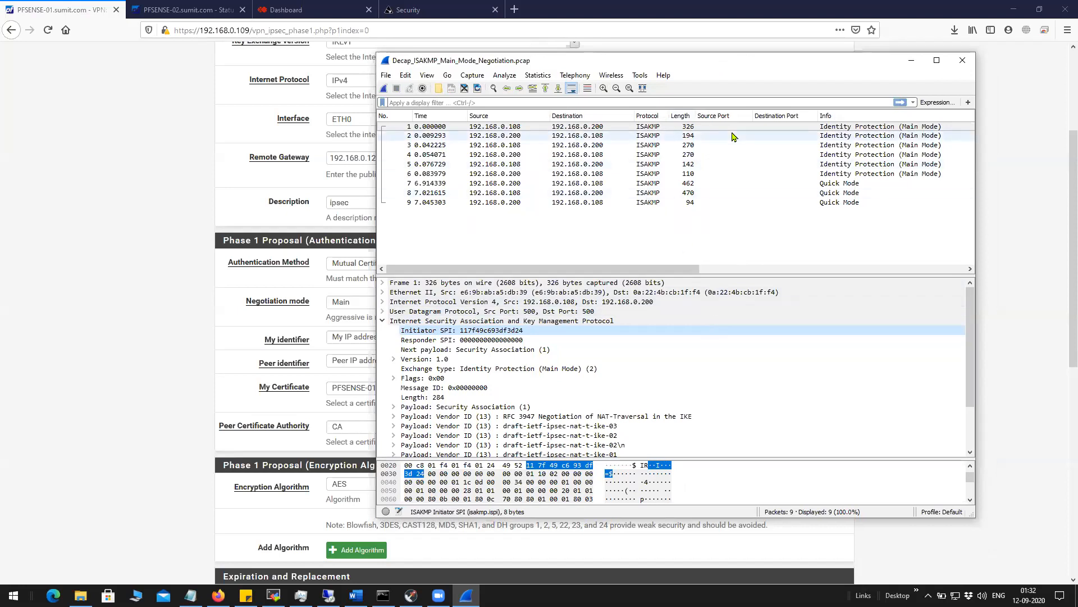
pyautogui.click(762, 164)
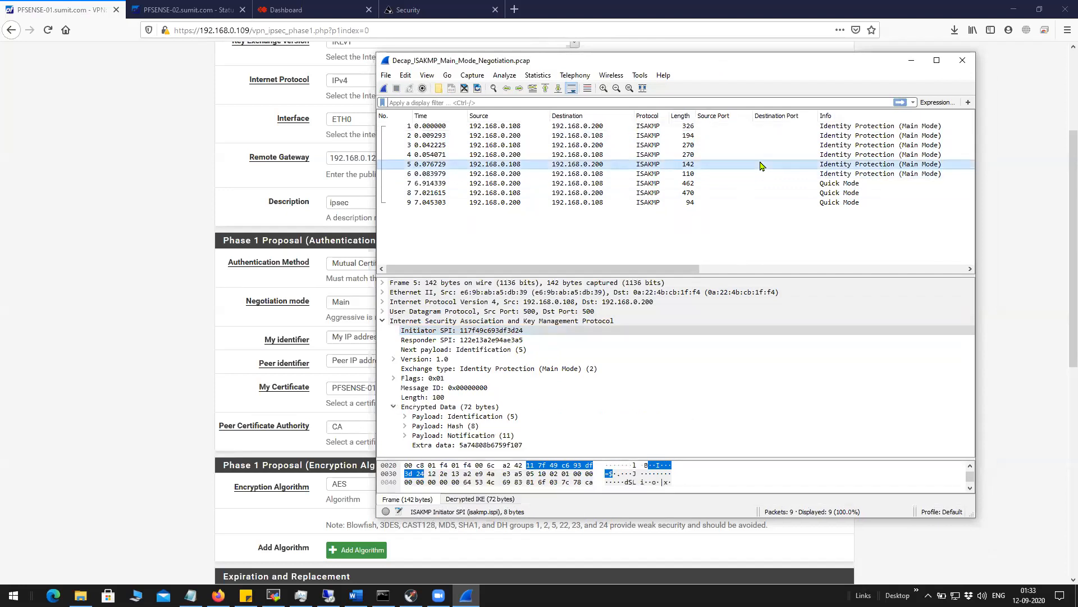
pyautogui.moveTo(610, 274); pyautogui.dragTo(608, 212)
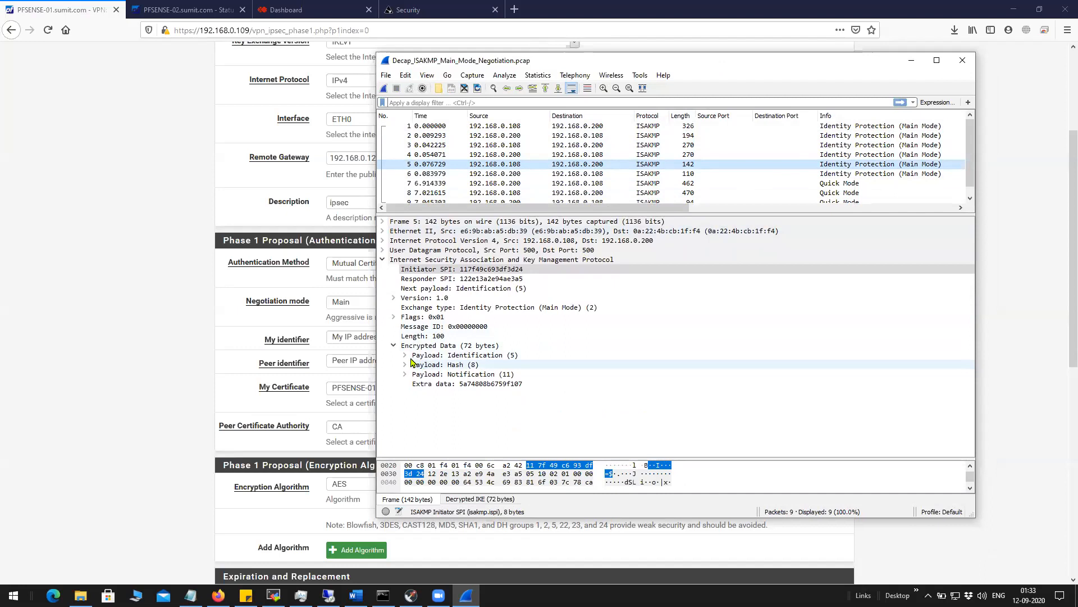
pyautogui.click(405, 347)
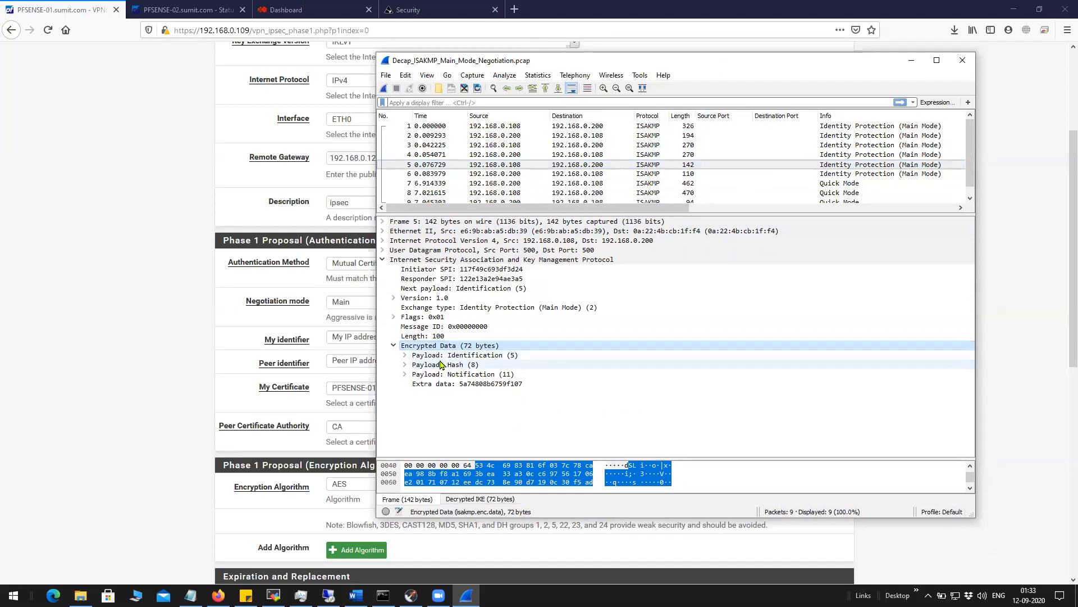
pyautogui.click(405, 355)
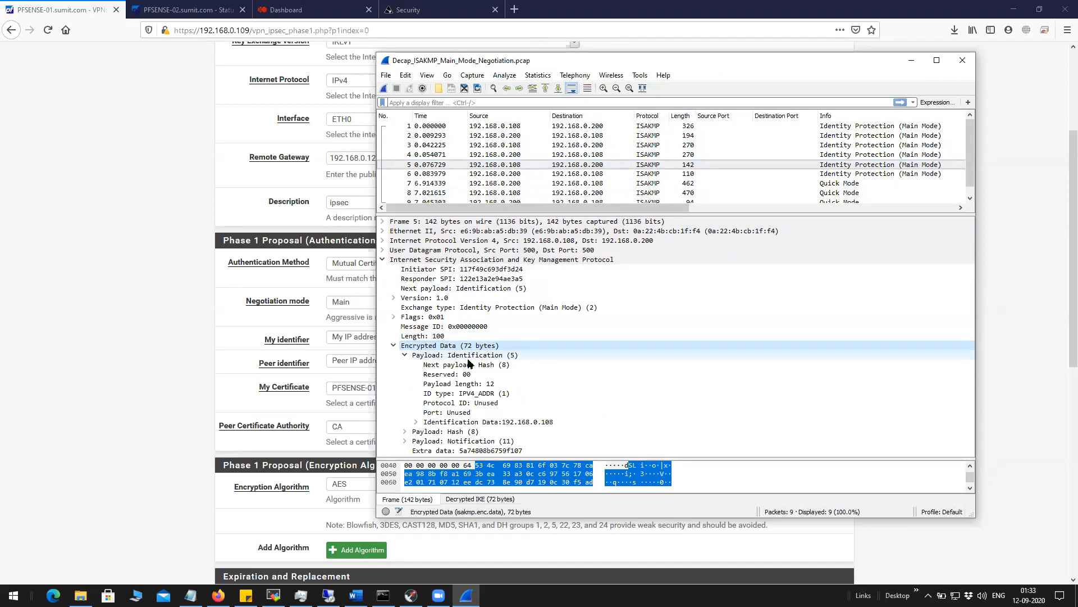
pyautogui.click(416, 422)
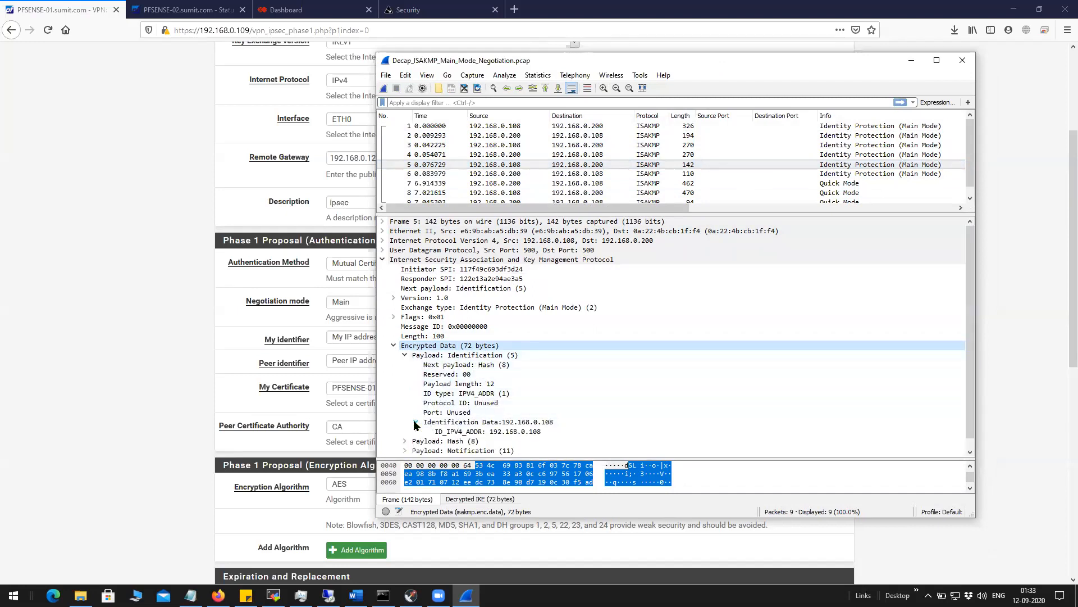
pyautogui.click(456, 427)
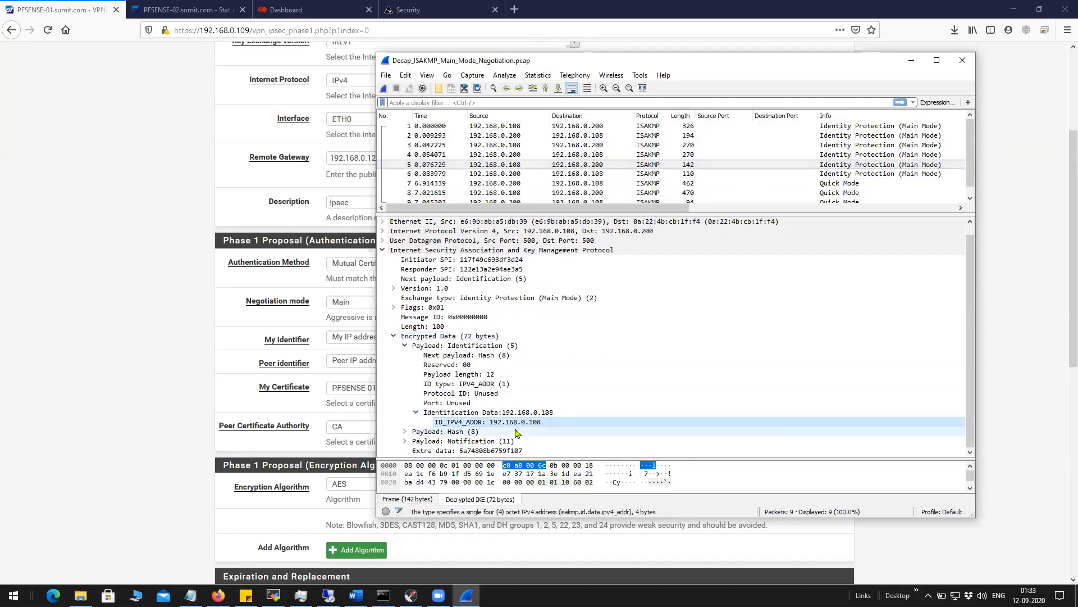
# Examine the Hash payload's DATA value, then close Wireshark.
pyautogui.click(405, 431)
pyautogui.scroll(-2, 466, 430)
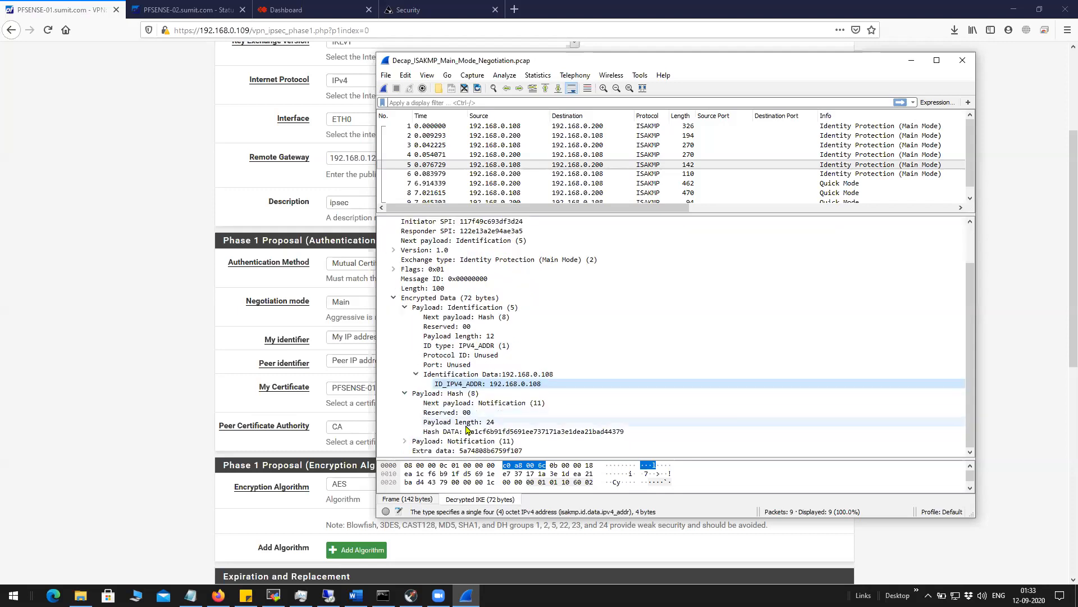
pyautogui.click(526, 432)
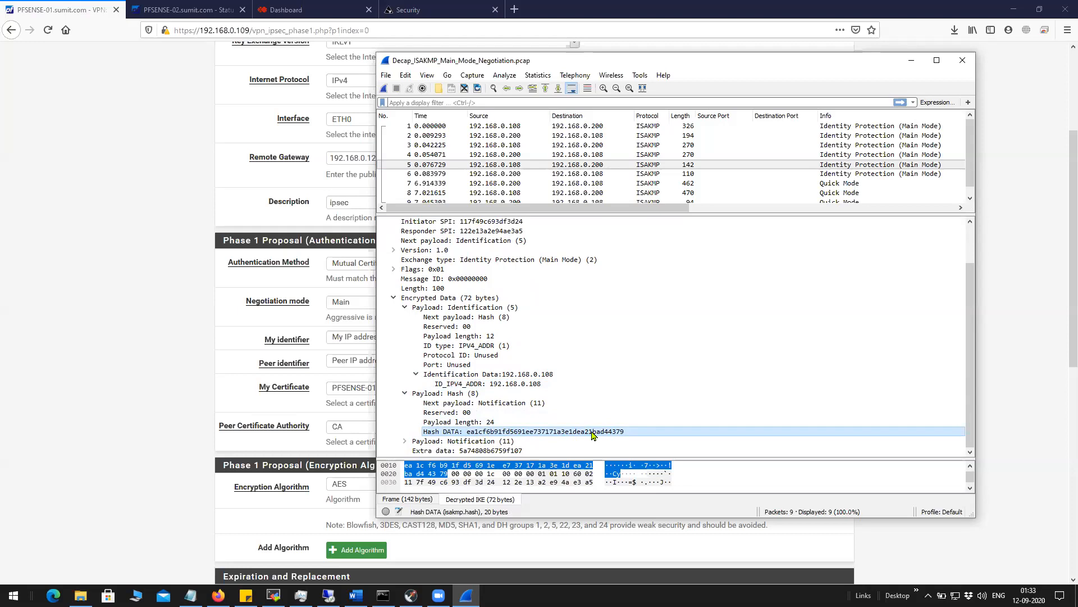
pyautogui.click(519, 385)
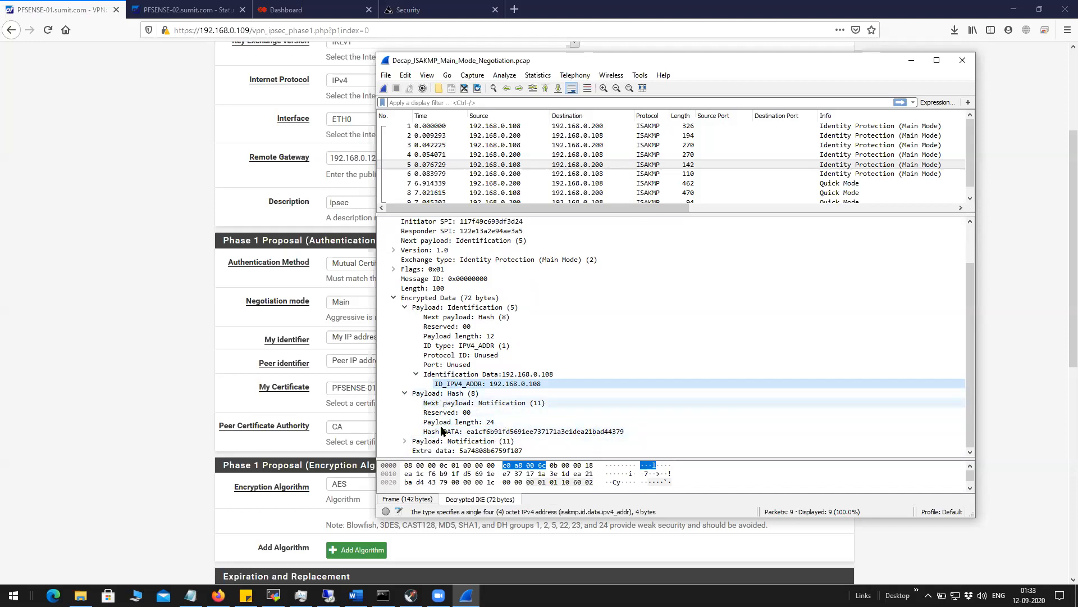
pyautogui.click(592, 432)
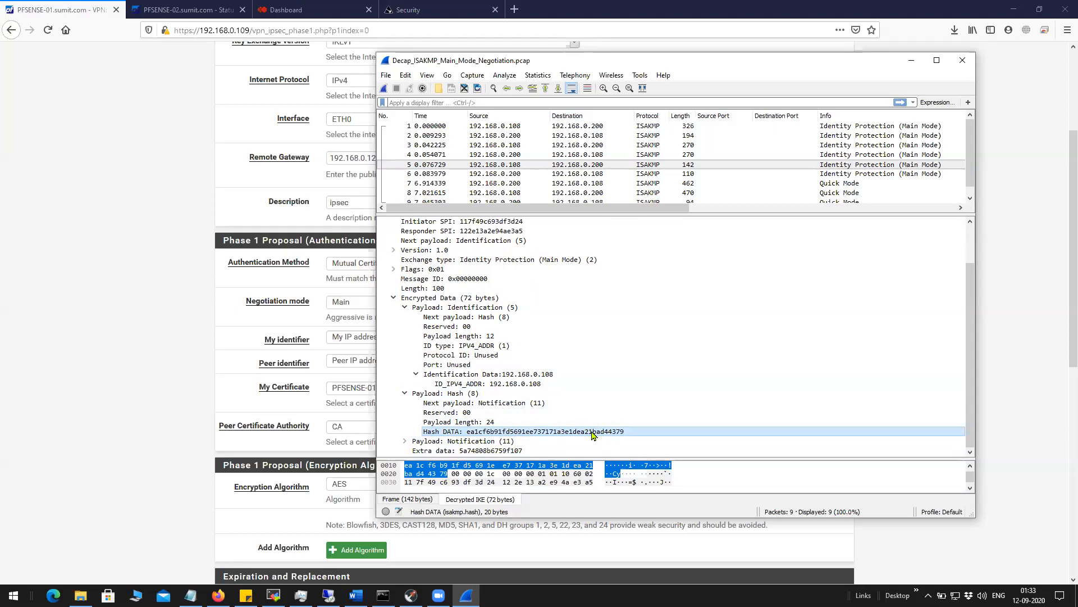
pyautogui.click(963, 62)
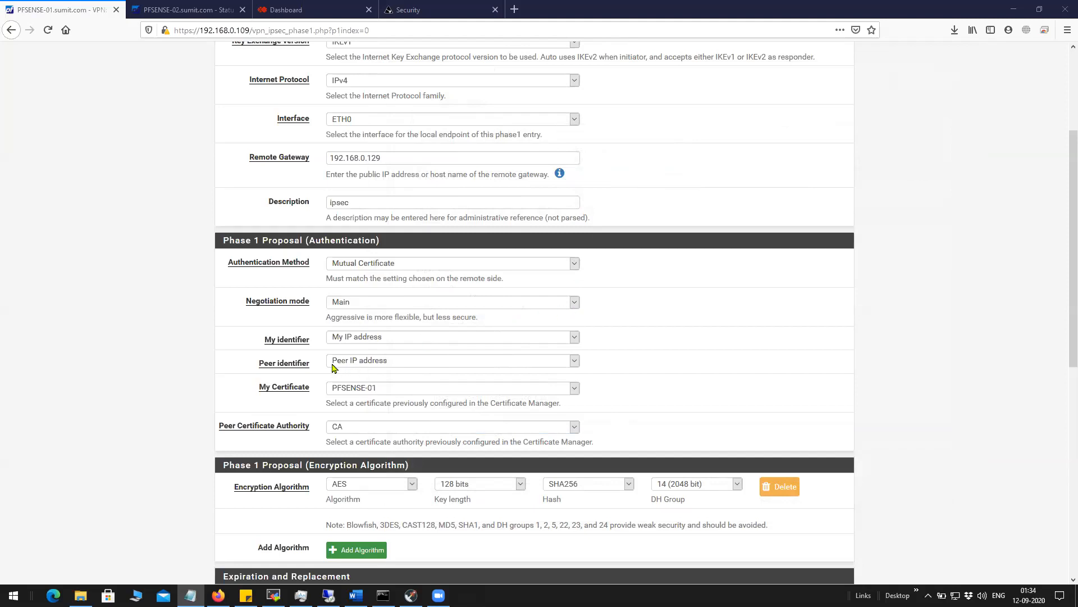
# Keep PFSENSE-01 as My Certificate and CA as the Peer Certificate Authority.
pyautogui.moveTo(312, 368); pyautogui.dragTo(248, 368)
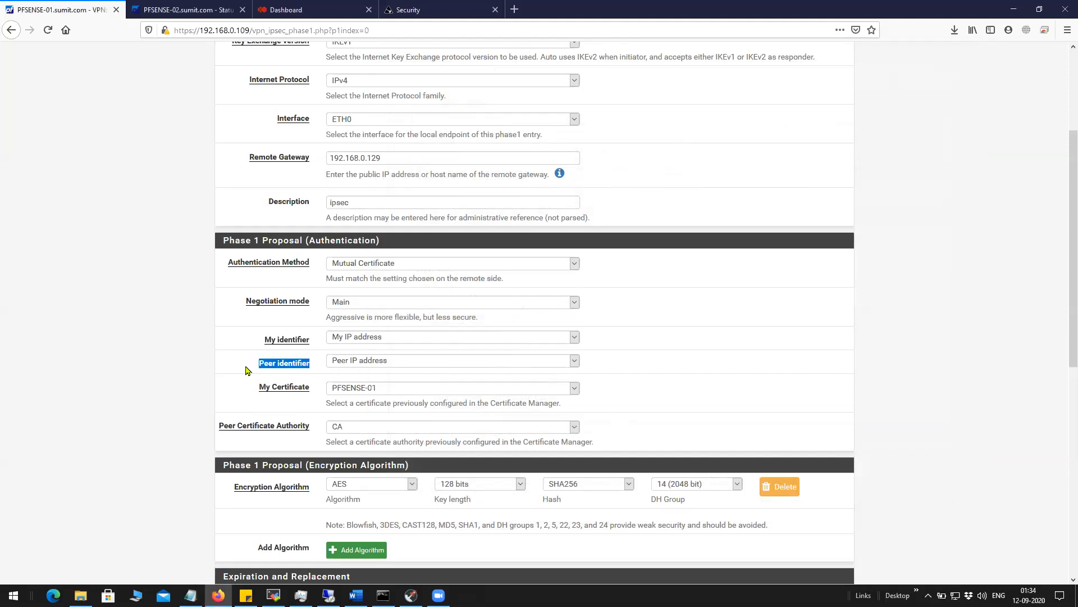
pyautogui.click(779, 378)
pyautogui.moveTo(298, 391); pyautogui.dragTo(253, 390)
pyautogui.click(400, 391)
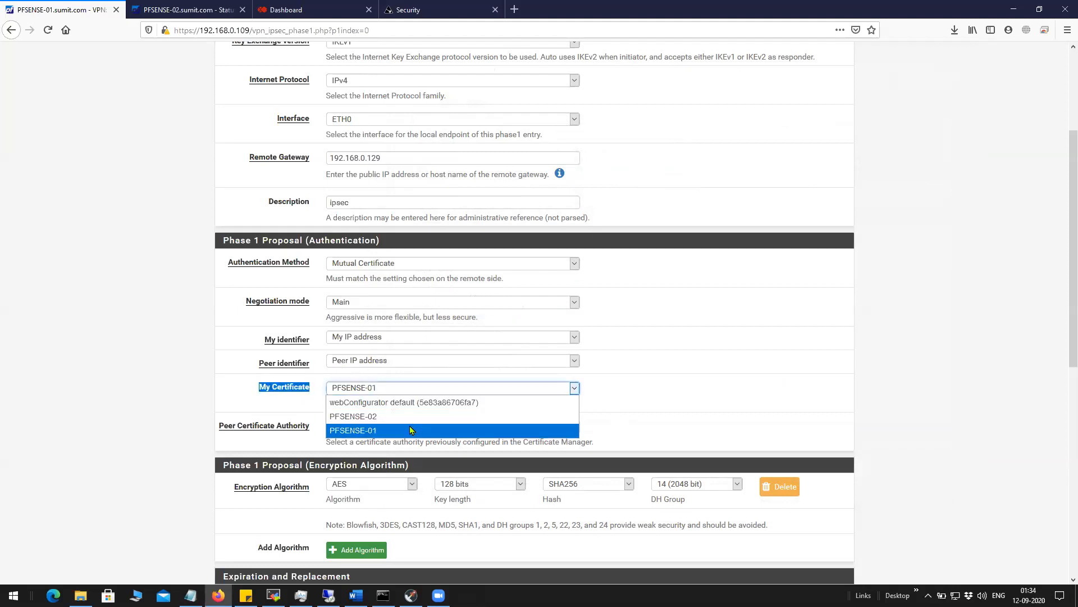
pyautogui.click(691, 394)
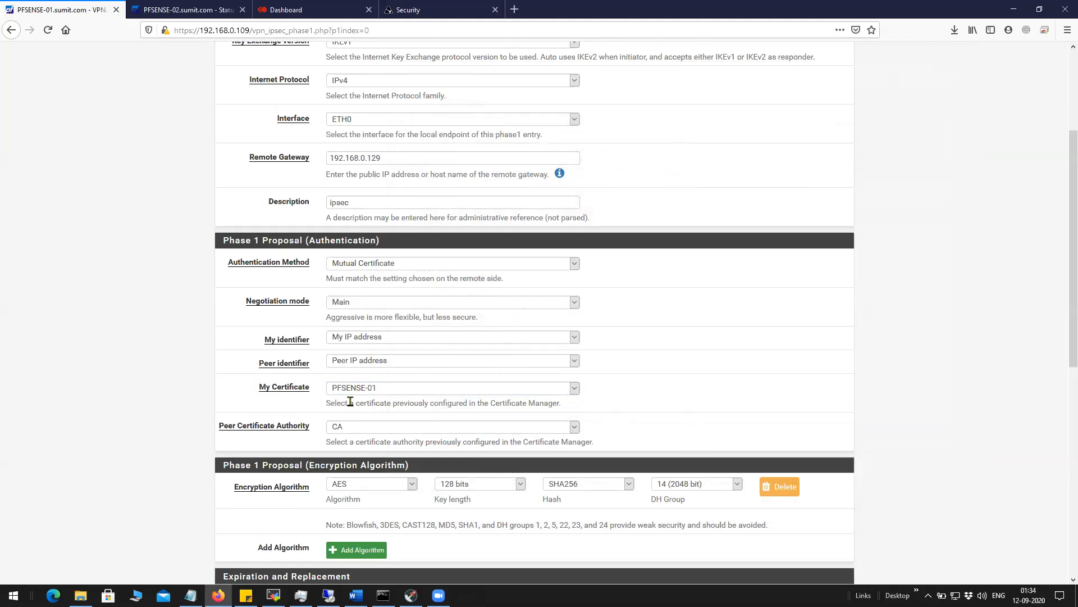
pyautogui.click(374, 389)
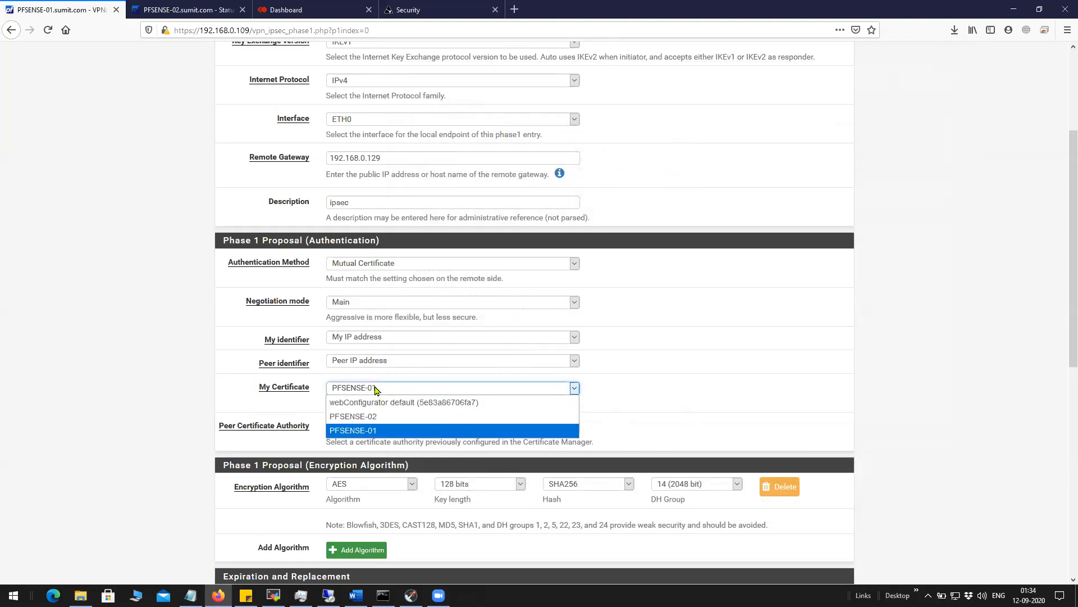
pyautogui.click(386, 430)
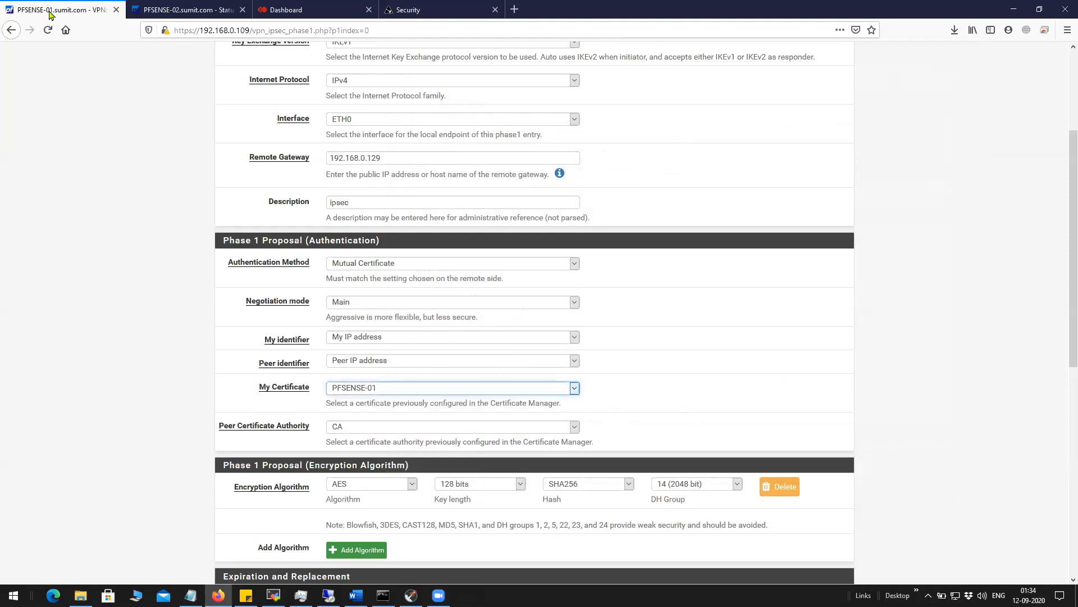
pyautogui.click(402, 429)
pyautogui.click(405, 441)
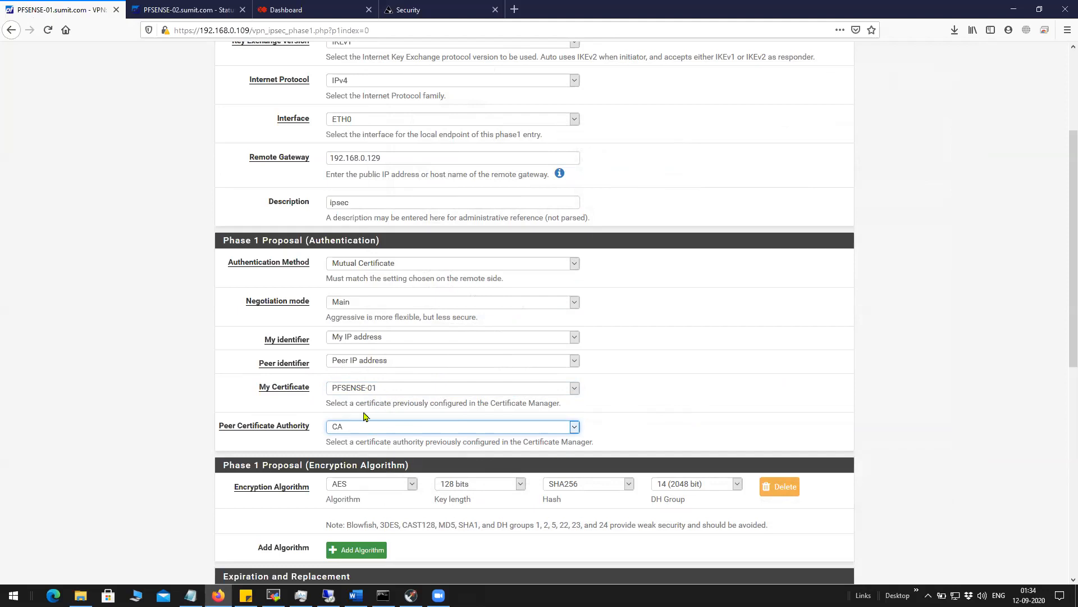
pyautogui.click(337, 430)
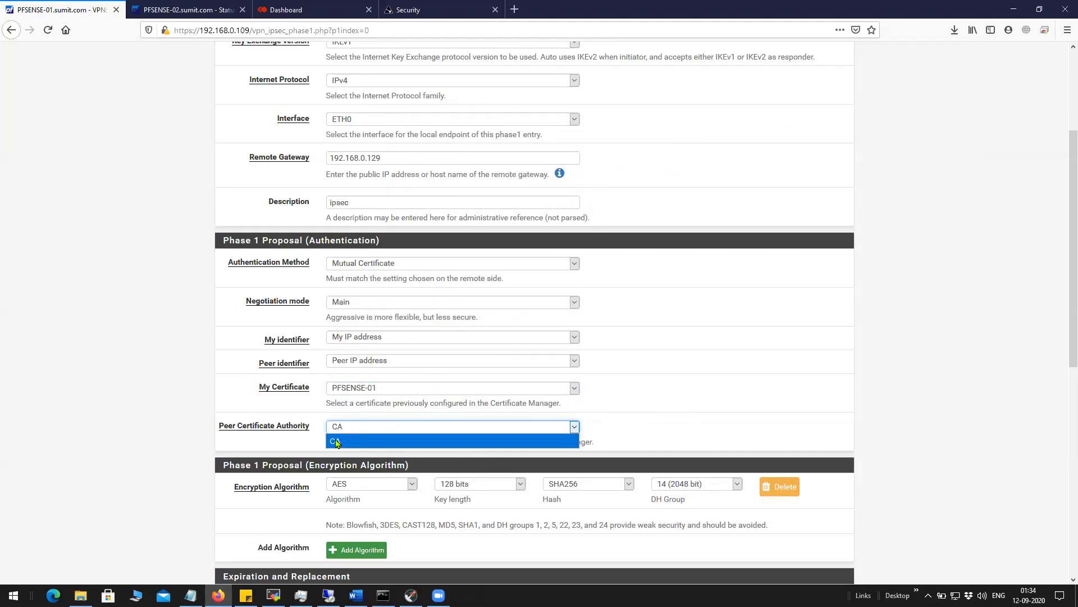
pyautogui.click(337, 443)
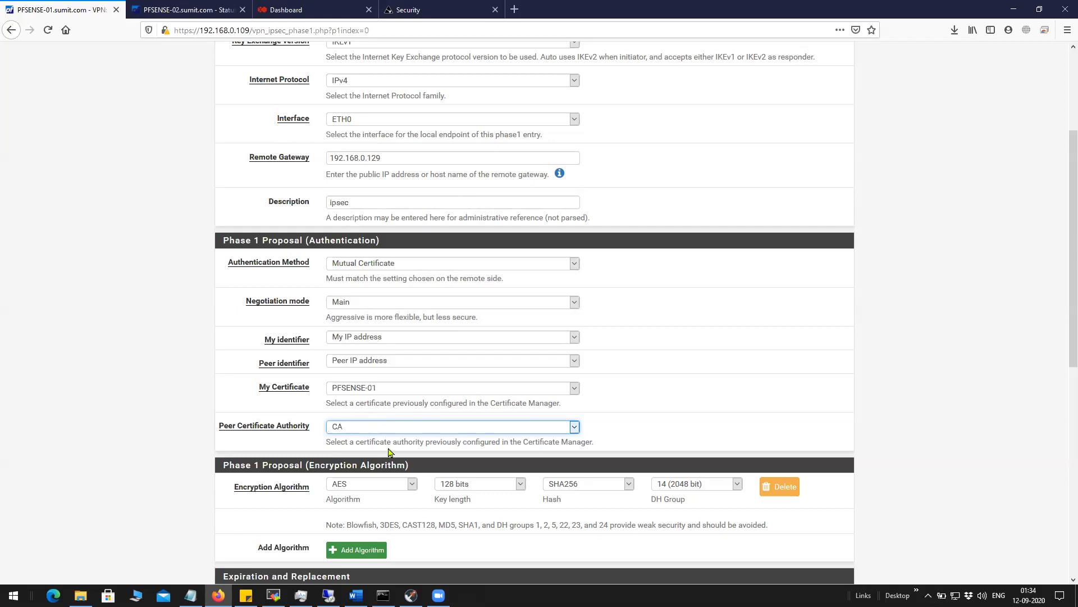
# Review the 28800-second Reauth Time and the Enable DPD setting.
pyautogui.scroll(-2, 390, 452)
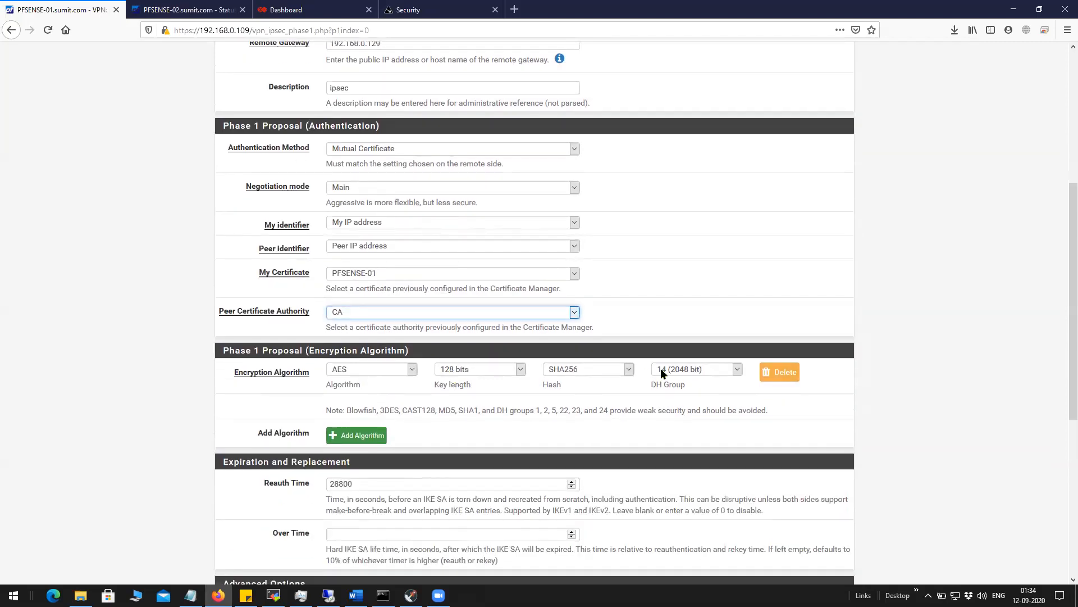
pyautogui.scroll(-3, 362, 437)
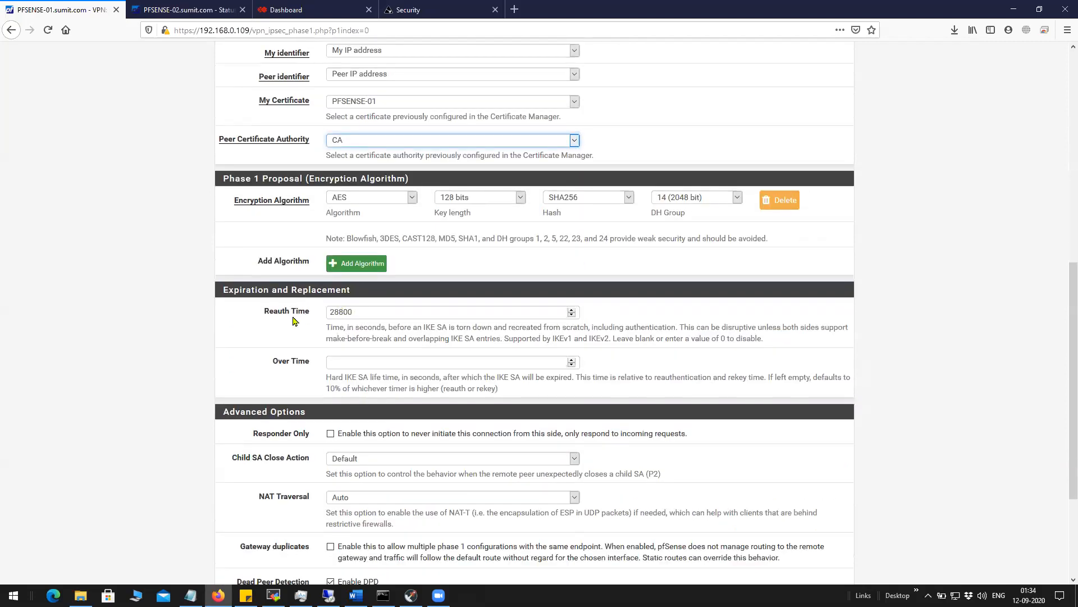
pyautogui.click(371, 314)
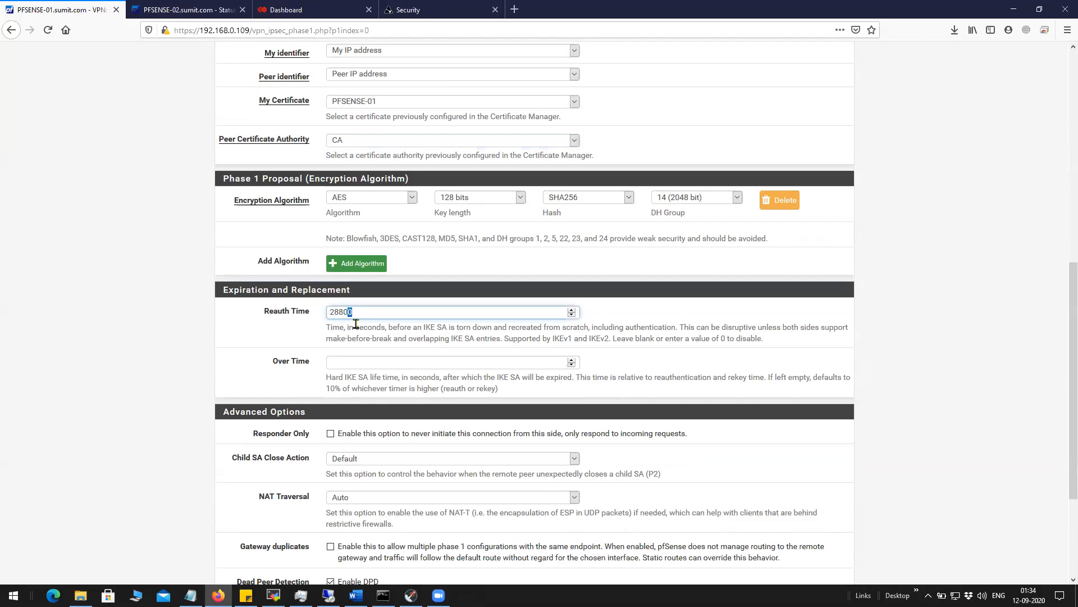
pyautogui.doubleClick(342, 311)
pyautogui.scroll(-3, 241, 408)
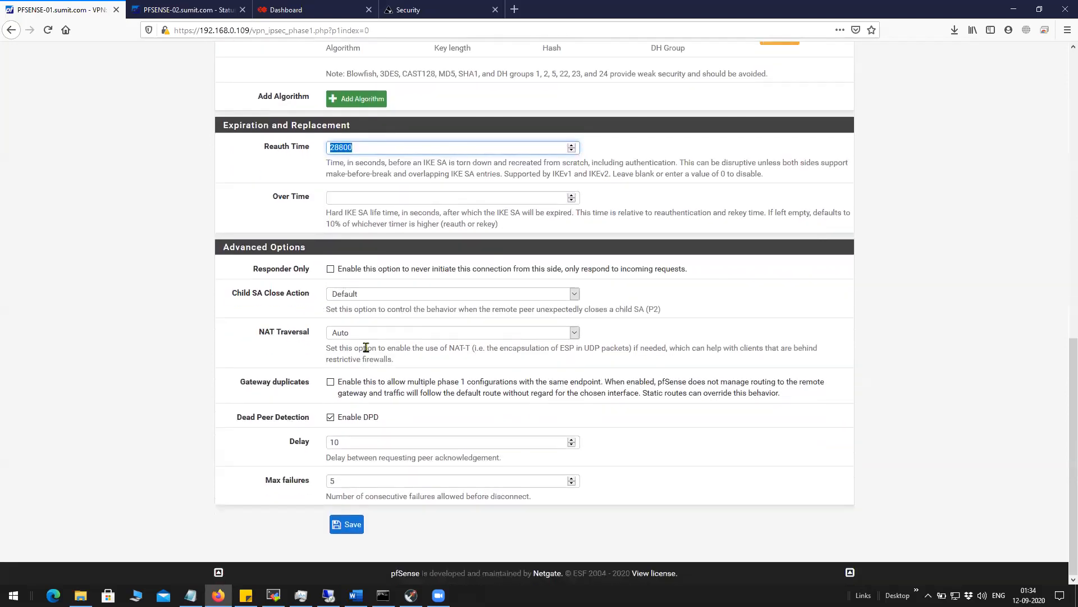
pyautogui.moveTo(387, 421); pyautogui.dragTo(336, 418)
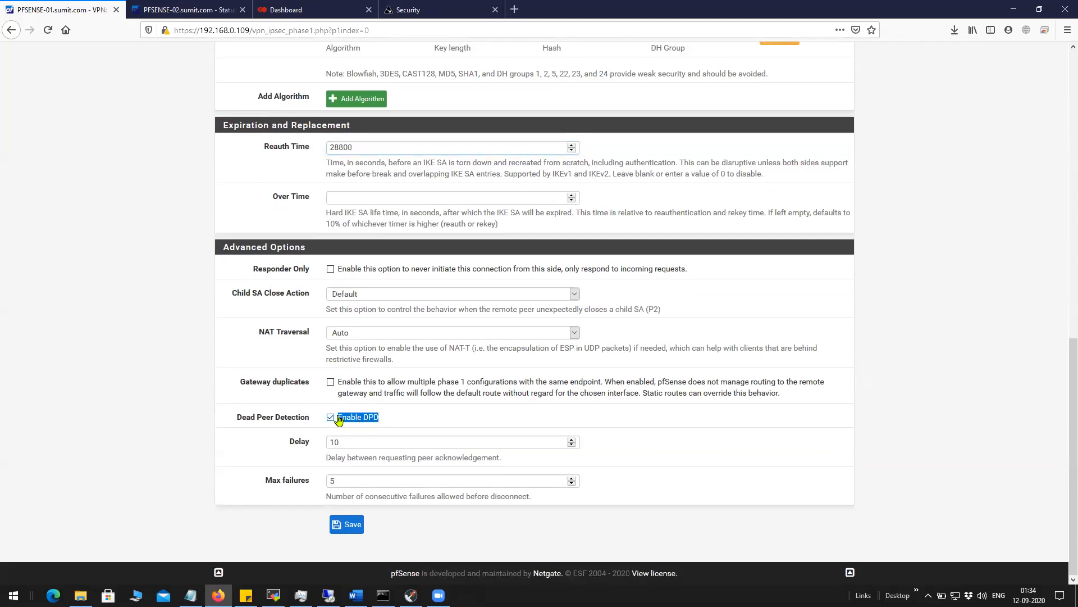
# Save and apply the phase 1 settings, then open the phase 2 entry with Tunnel IPv4 mode.
pyautogui.click(353, 526)
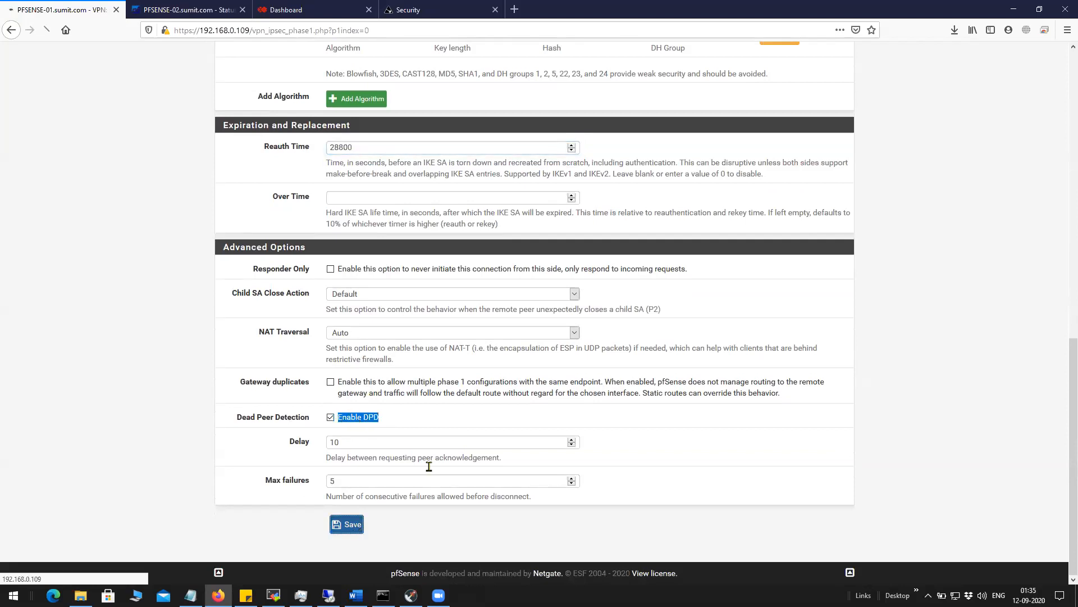
pyautogui.click(796, 186)
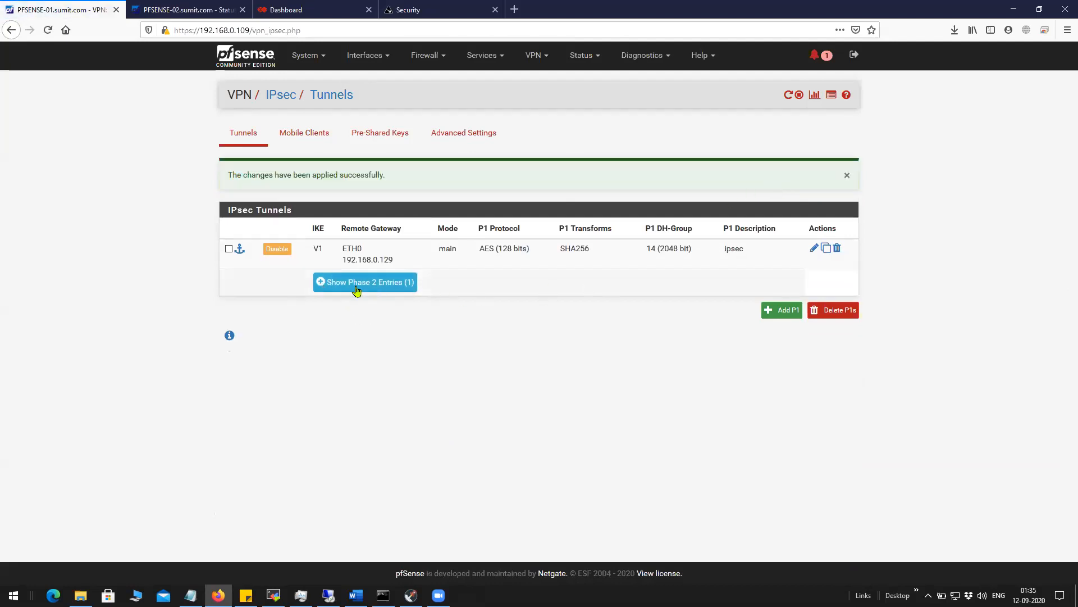
pyautogui.click(356, 289)
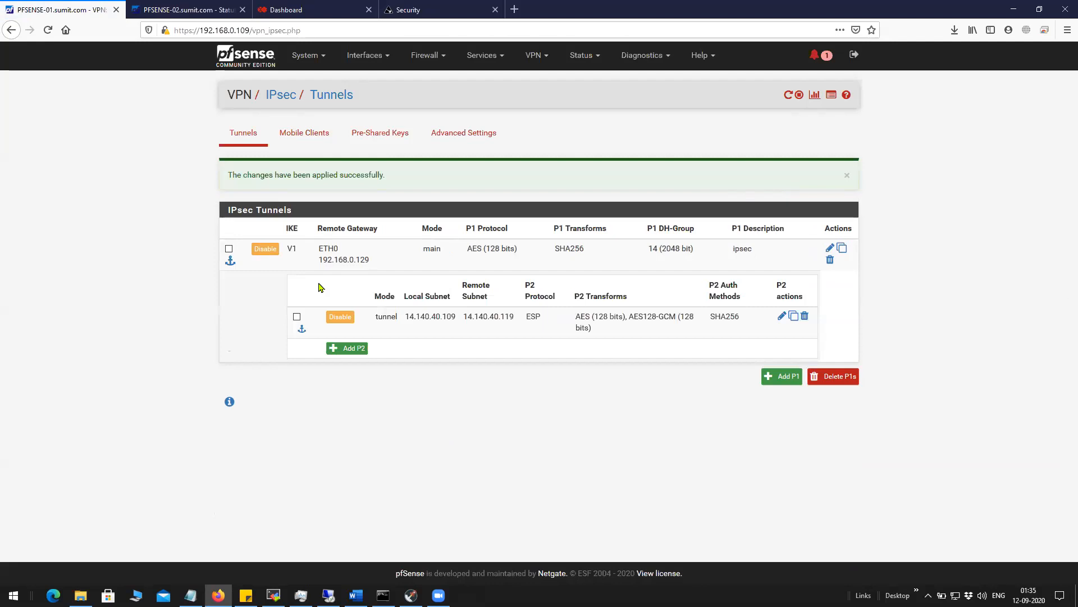
pyautogui.click(782, 316)
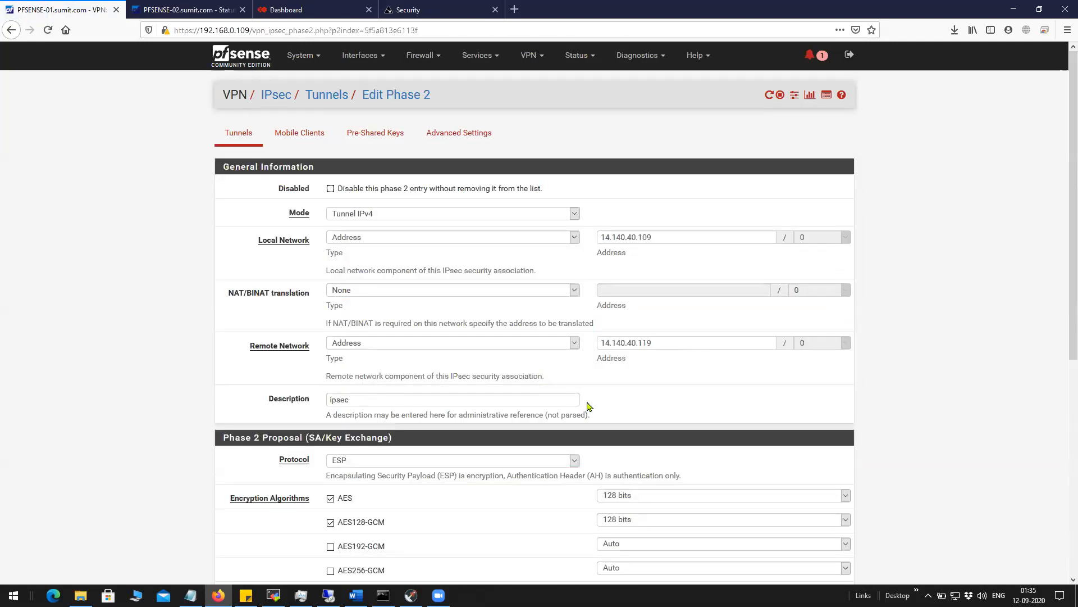
pyautogui.click(382, 218)
pyautogui.click(384, 229)
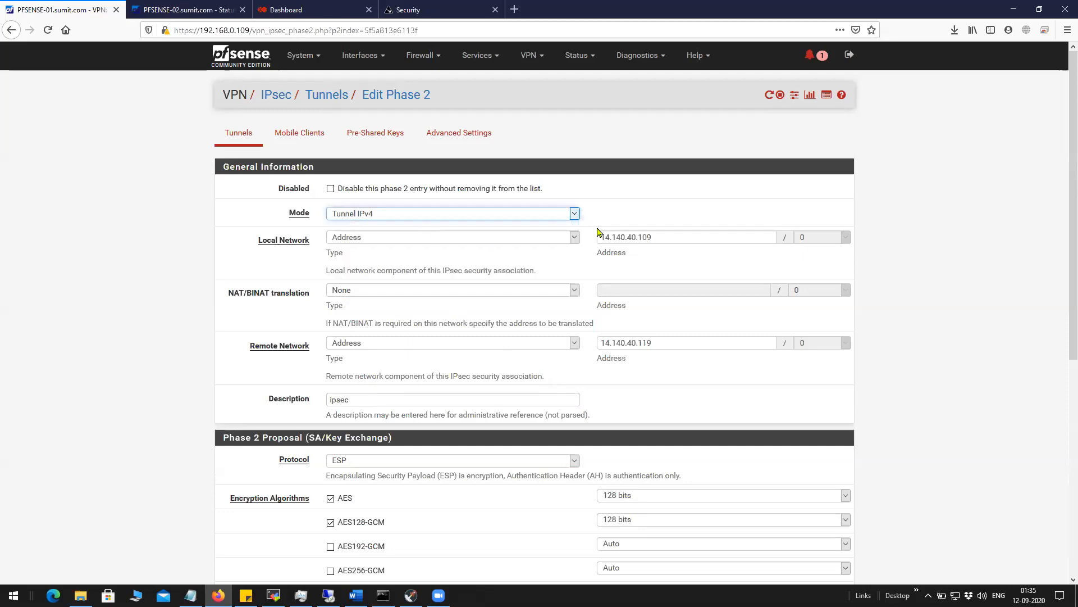
# Review the phase 2 local network 14.140.40.109 and remote network 14.140.40.119.
pyautogui.tripleClick(640, 236)
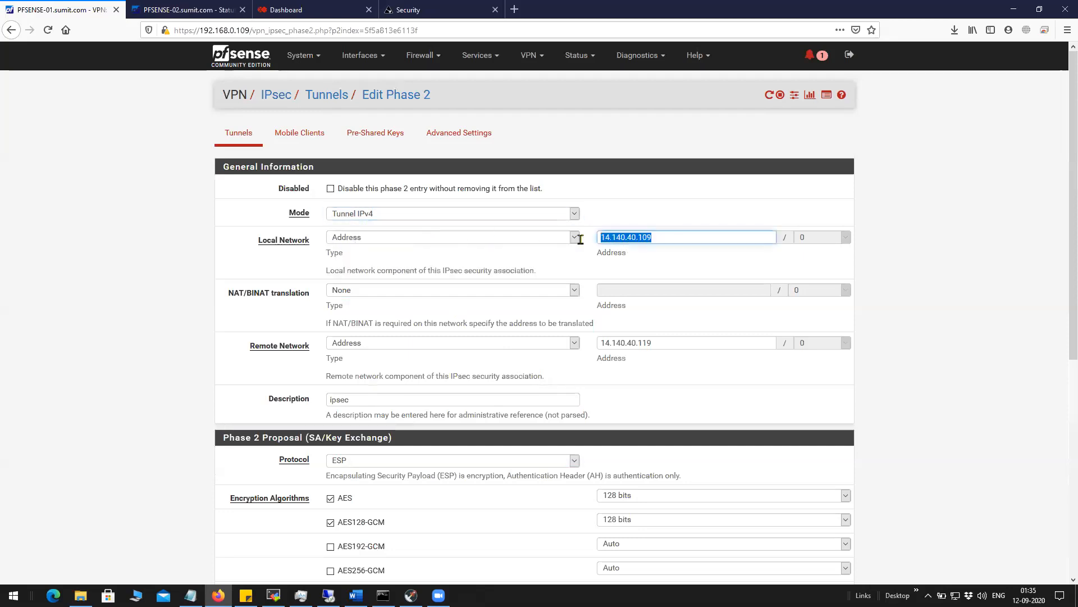
pyautogui.click(921, 225)
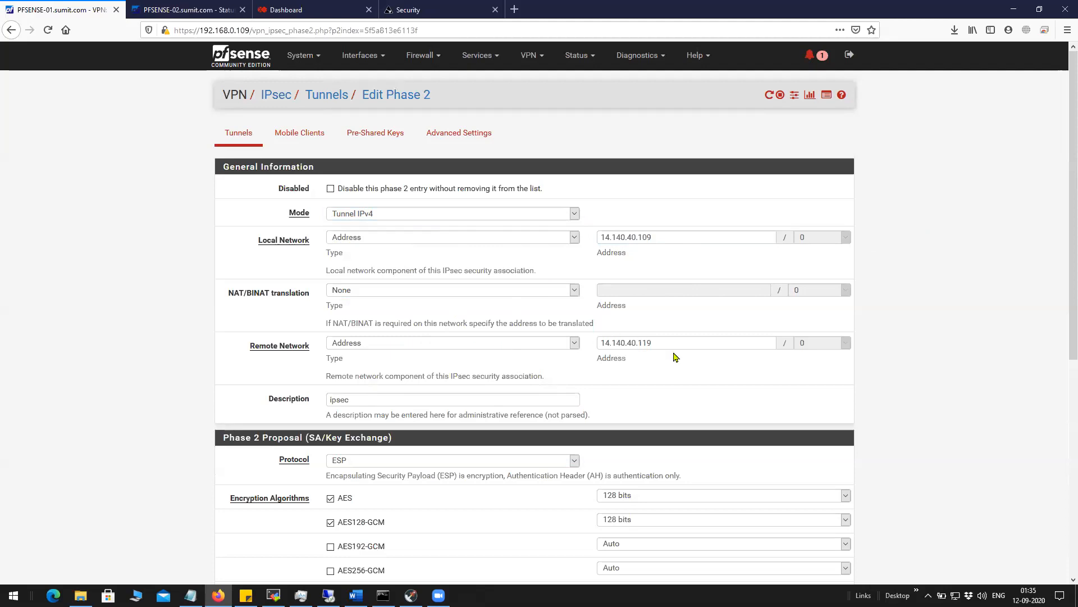
pyautogui.doubleClick(618, 344)
pyautogui.moveTo(666, 233); pyautogui.dragTo(602, 243)
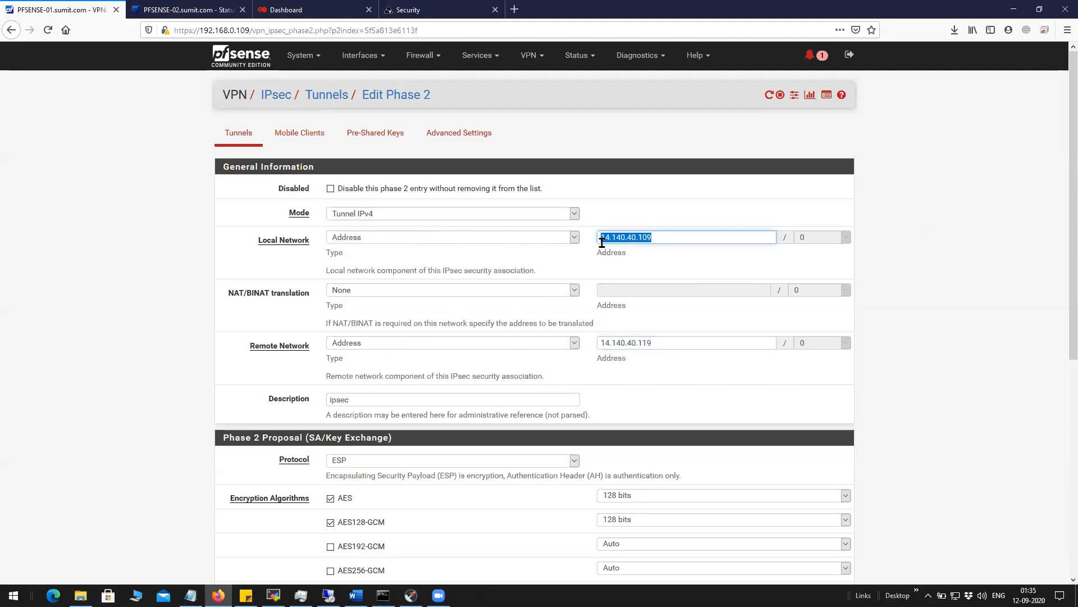
pyautogui.moveTo(654, 344); pyautogui.dragTo(600, 344)
pyautogui.moveTo(657, 237); pyautogui.dragTo(597, 240)
pyautogui.moveTo(667, 347); pyautogui.dragTo(588, 347)
pyautogui.moveTo(663, 239); pyautogui.dragTo(597, 241)
pyautogui.click(663, 267)
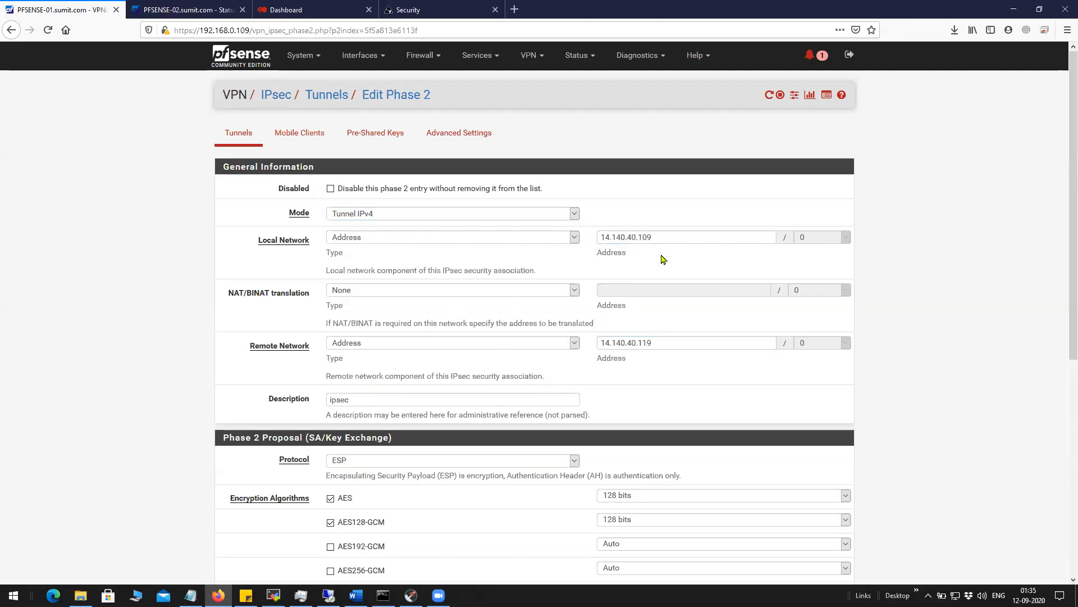
pyautogui.moveTo(661, 237); pyautogui.dragTo(597, 239)
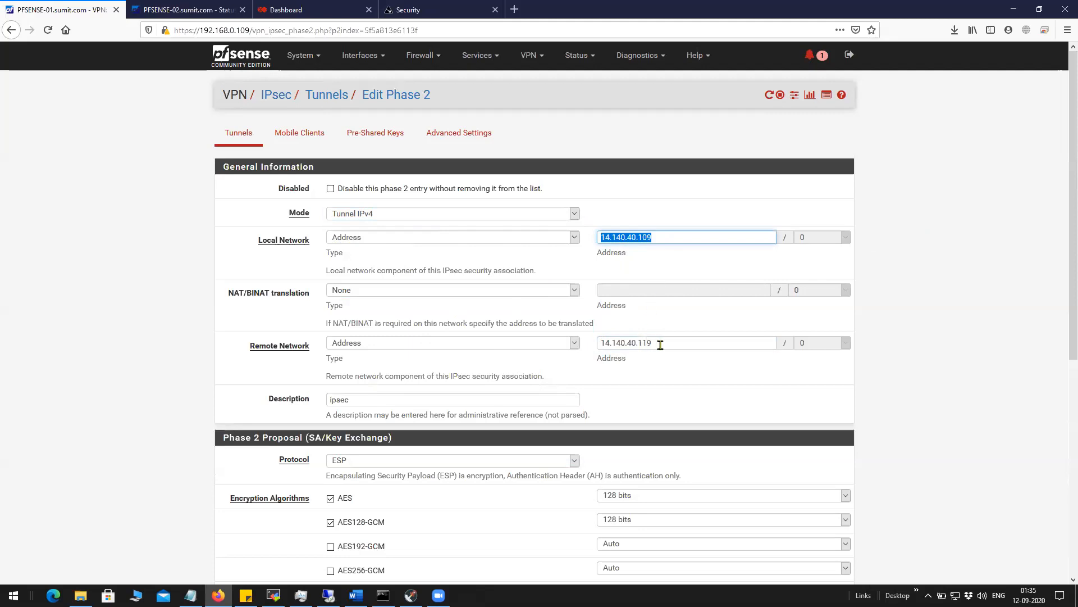
pyautogui.moveTo(661, 345); pyautogui.dragTo(561, 345)
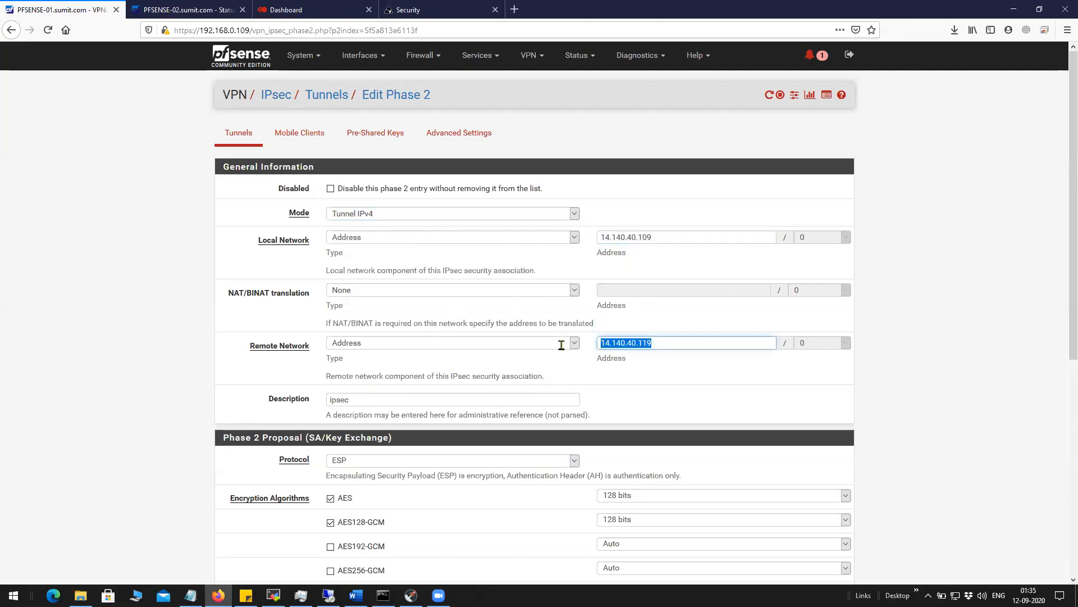
pyautogui.click(674, 371)
pyautogui.moveTo(665, 344); pyautogui.dragTo(587, 344)
pyautogui.moveTo(661, 237); pyautogui.dragTo(562, 237)
pyautogui.click(716, 368)
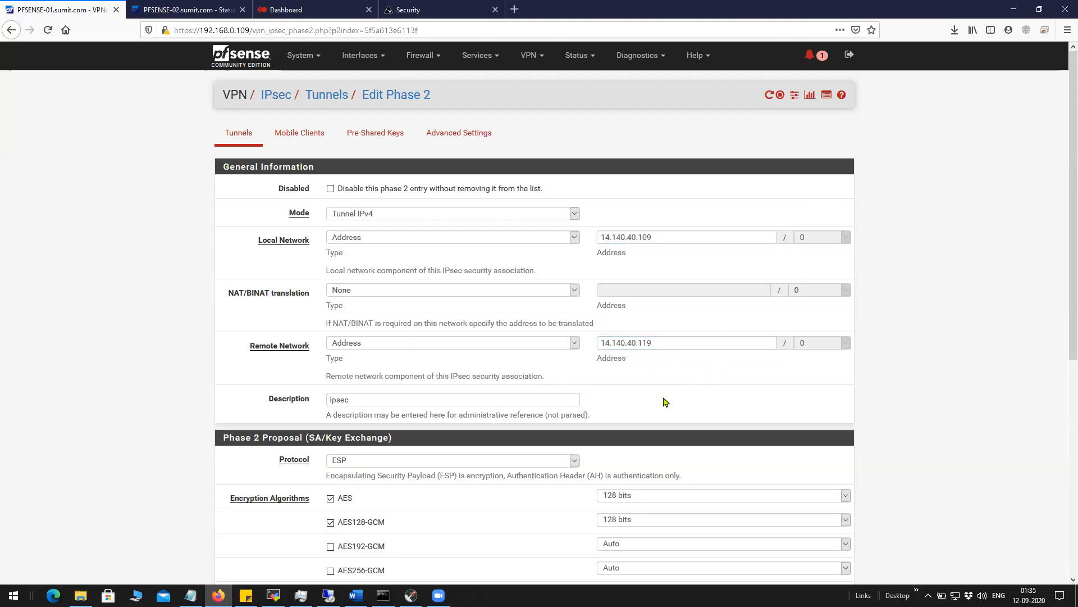
# Check PFS key group and the 3600 lifetime, then save phase 2 and apply the changes.
pyautogui.scroll(-2, 663, 403)
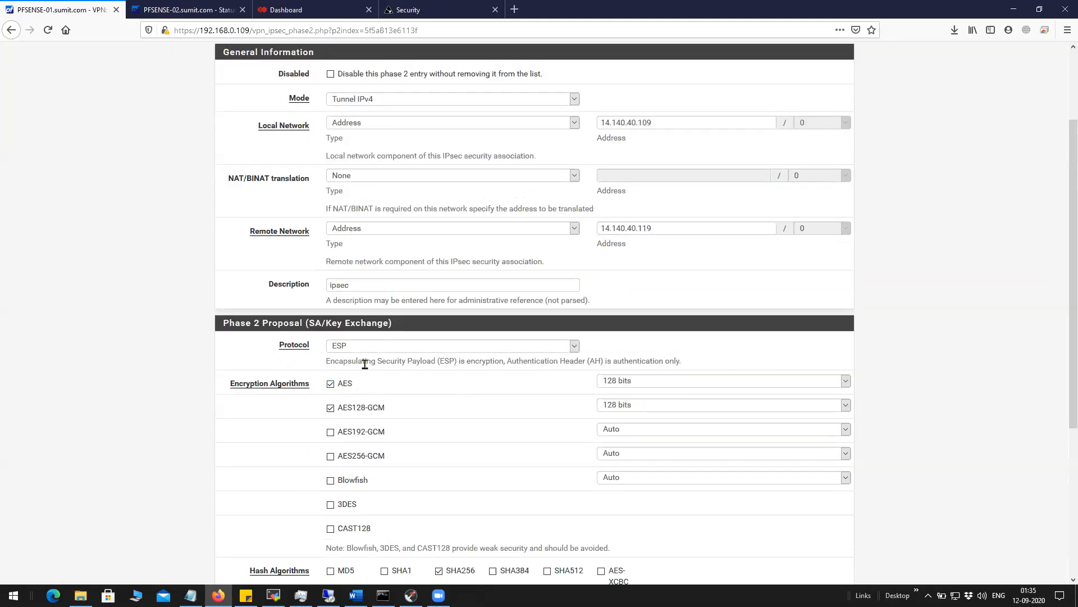
pyautogui.scroll(-2, 373, 372)
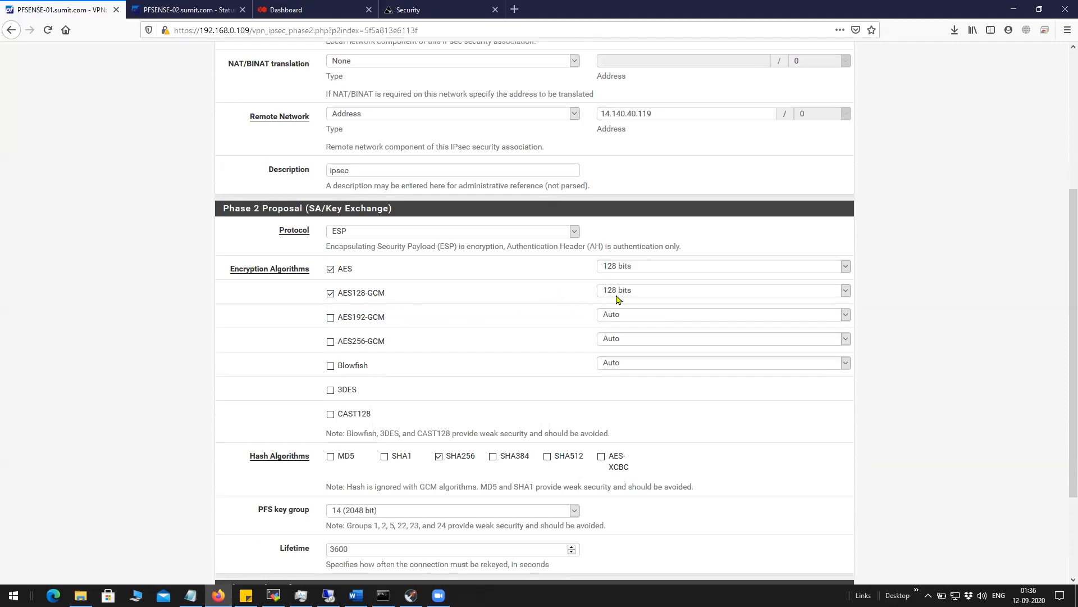
pyautogui.scroll(-2, 470, 367)
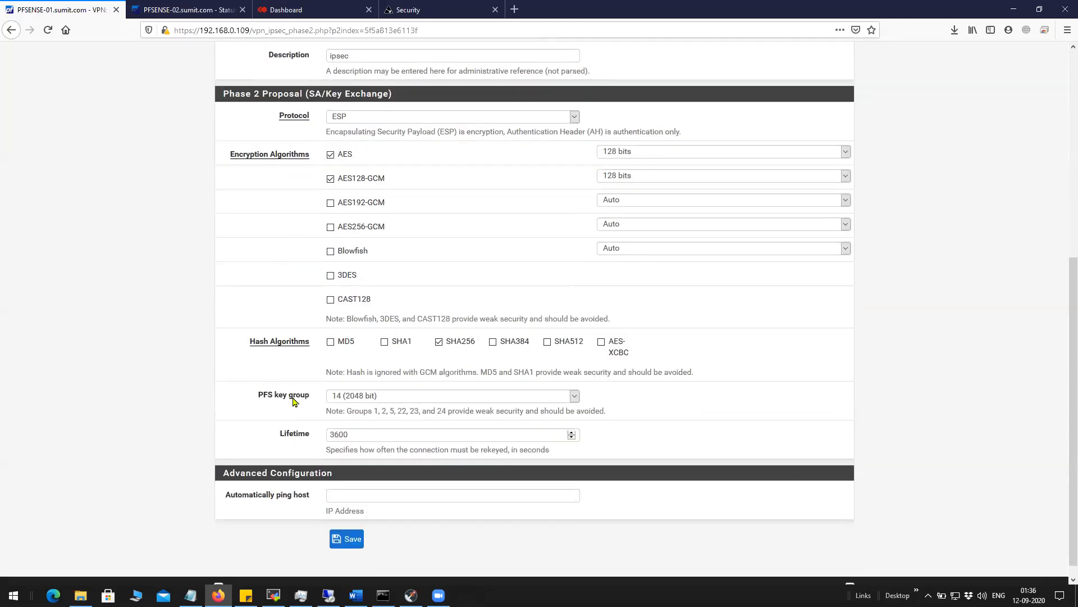
pyautogui.moveTo(316, 398); pyautogui.dragTo(250, 400)
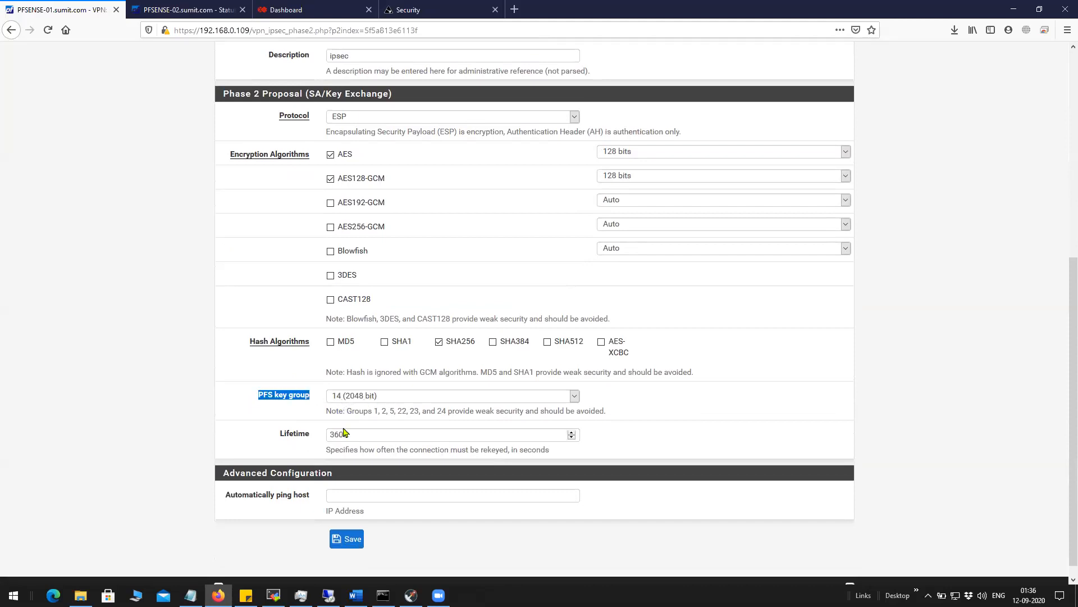
pyautogui.doubleClick(365, 439)
pyautogui.click(347, 539)
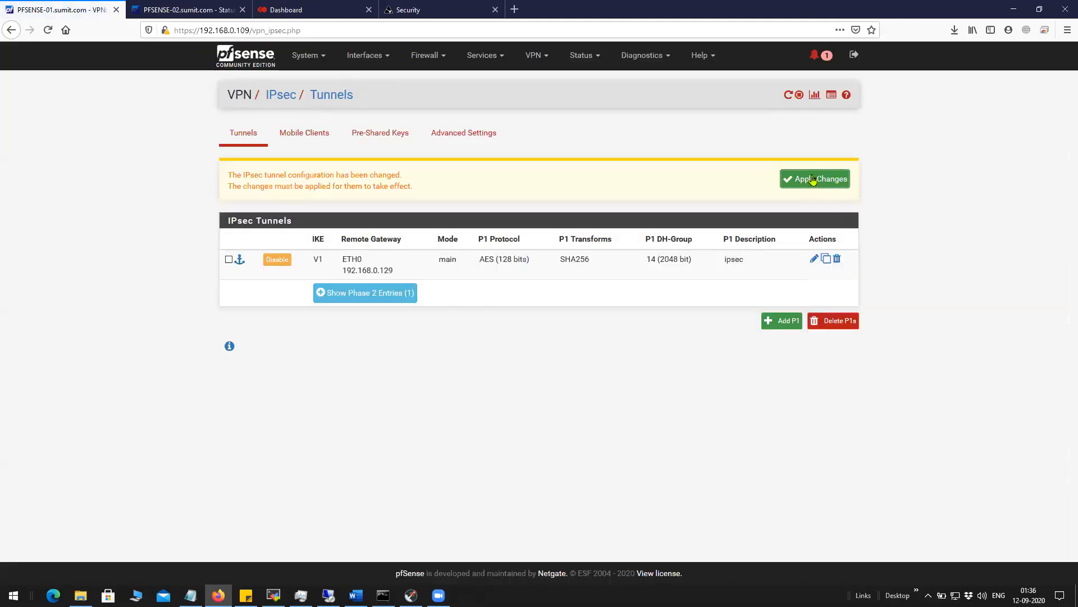
pyautogui.click(813, 178)
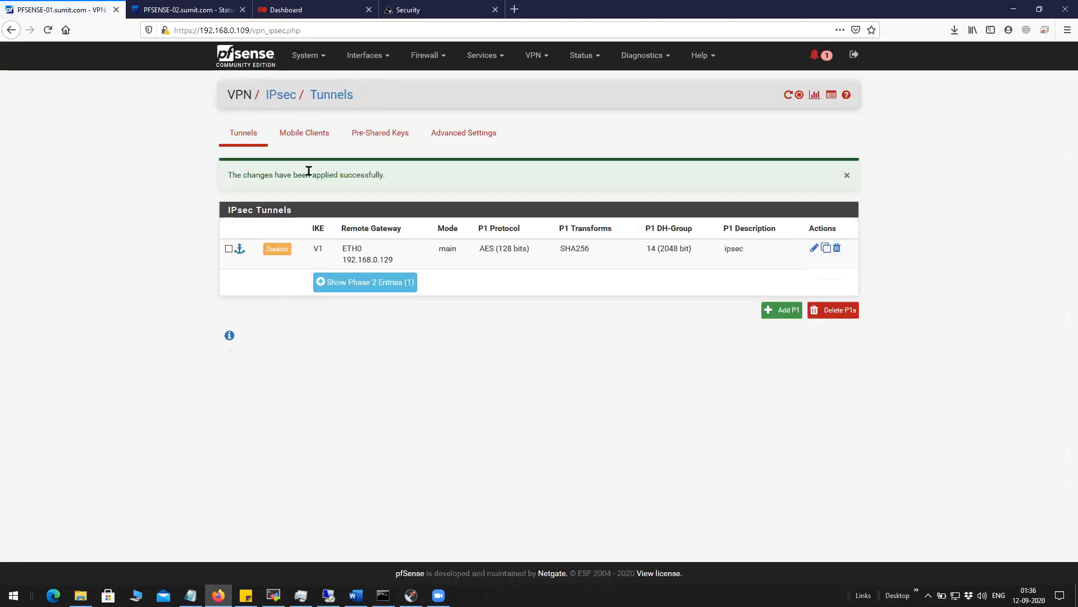
# On PFSENSE-02, edit the phase 1 entry and check remote gateway 192.168.0.109 and its description.
pyautogui.click(179, 17)
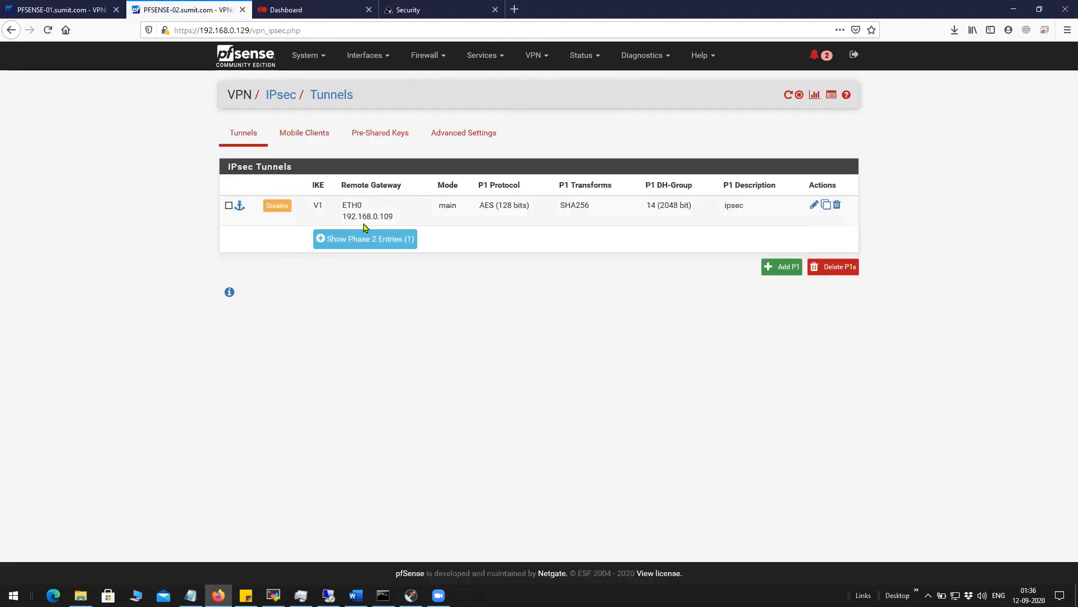
pyautogui.click(813, 206)
pyautogui.scroll(-2, 382, 233)
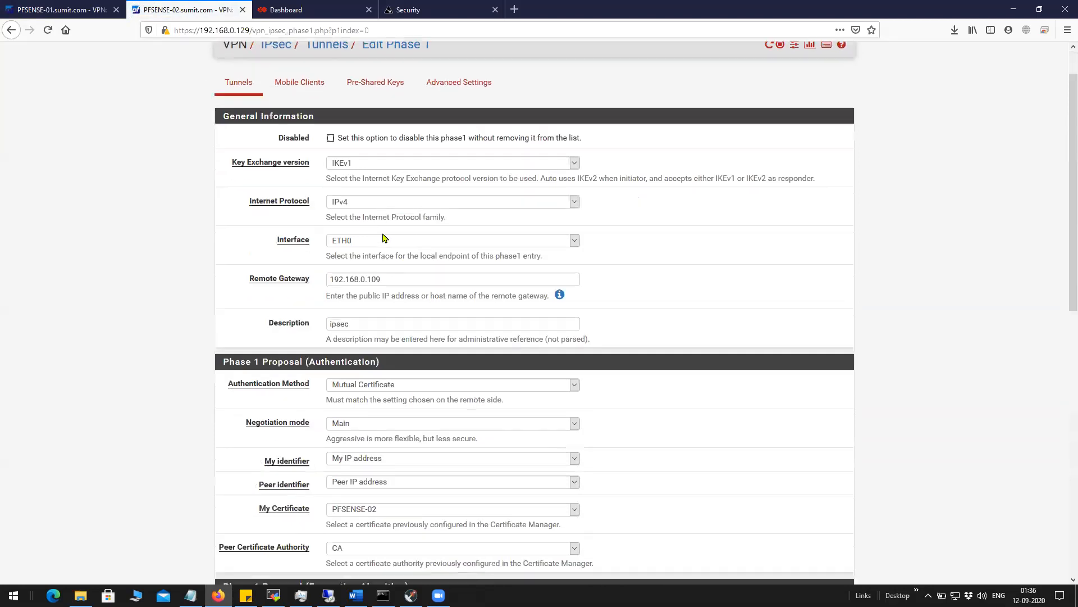
pyautogui.click(306, 223)
pyautogui.doubleClick(356, 257)
pyautogui.scroll(-1, 234, 358)
# Keep certificate PFSENSE-02 with peer authority CA and 28800 reauth time, and save phase 1.
pyautogui.click(376, 391)
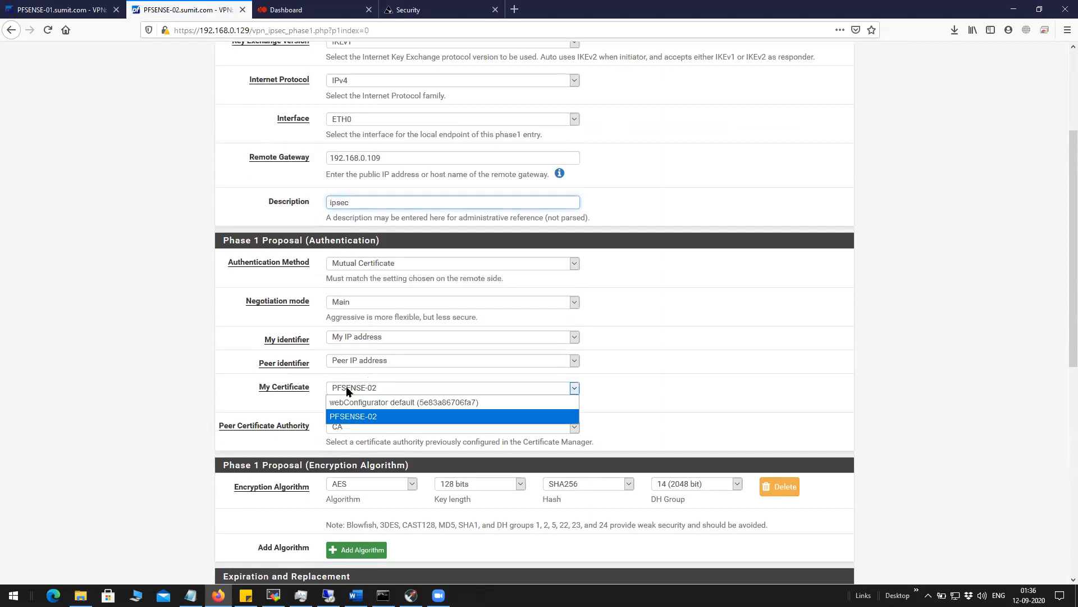
pyautogui.click(255, 410)
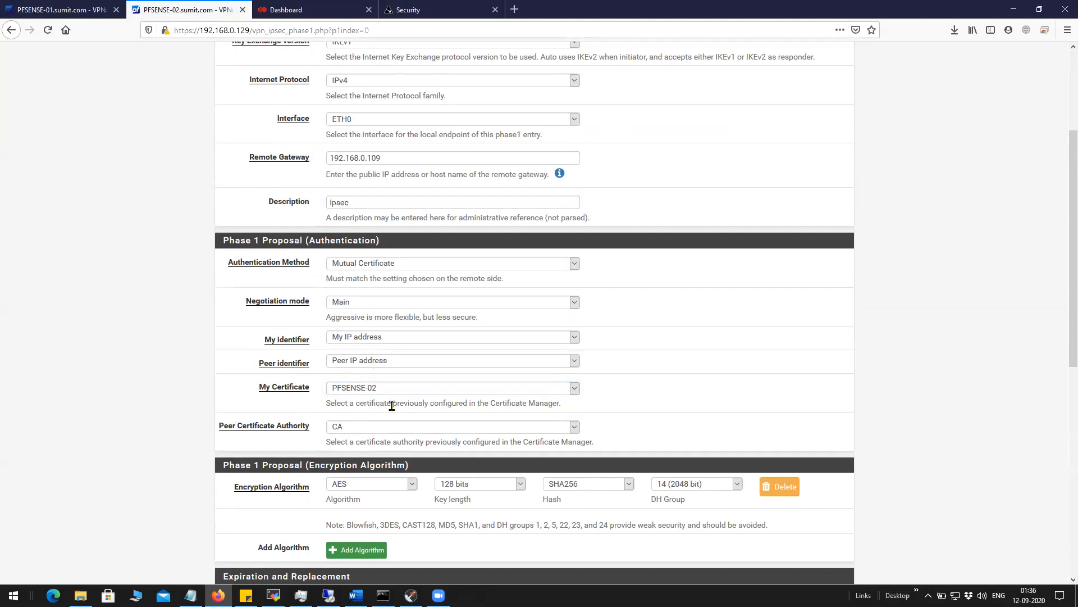
pyautogui.click(351, 427)
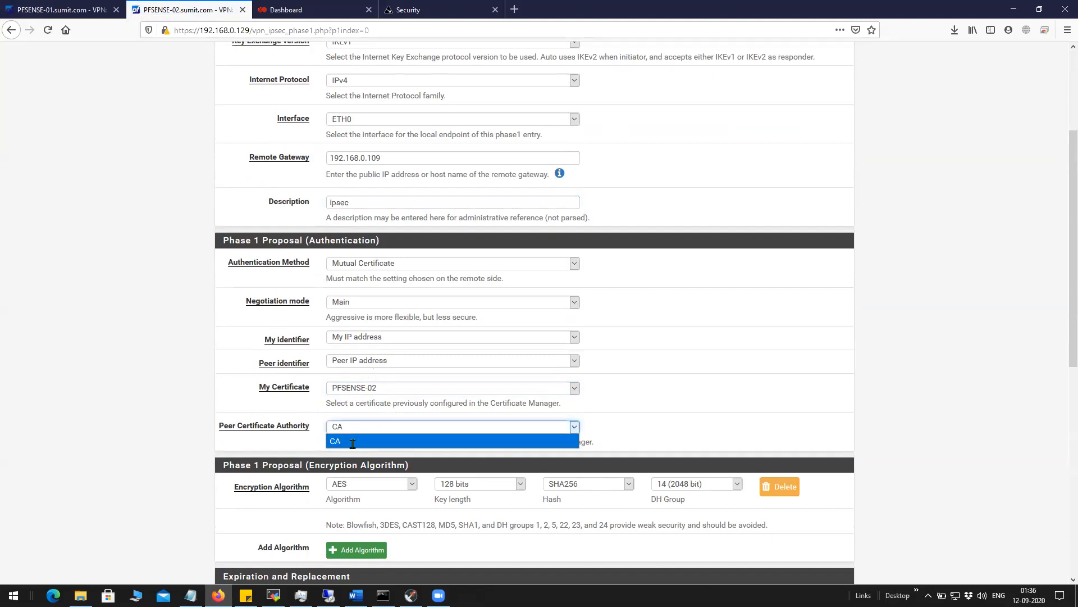
pyautogui.click(353, 442)
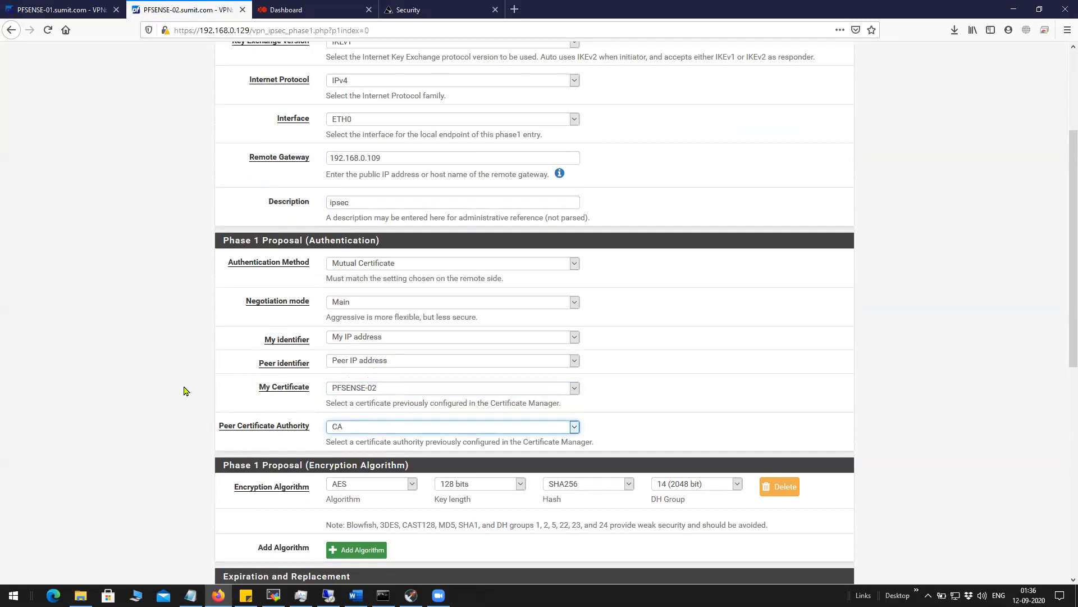
pyautogui.scroll(-4, 209, 396)
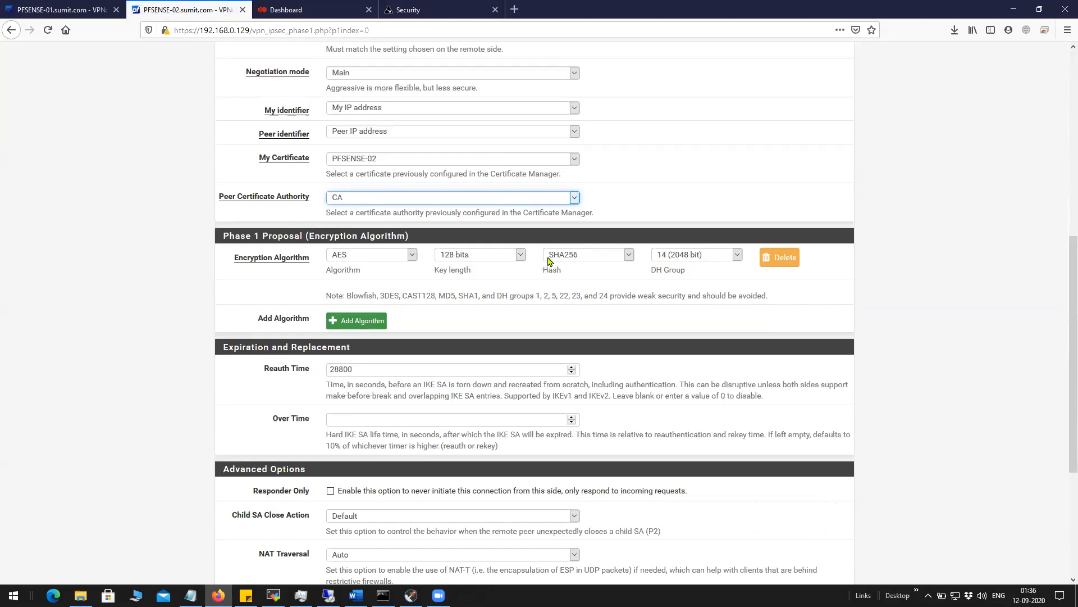
pyautogui.scroll(-2, 361, 313)
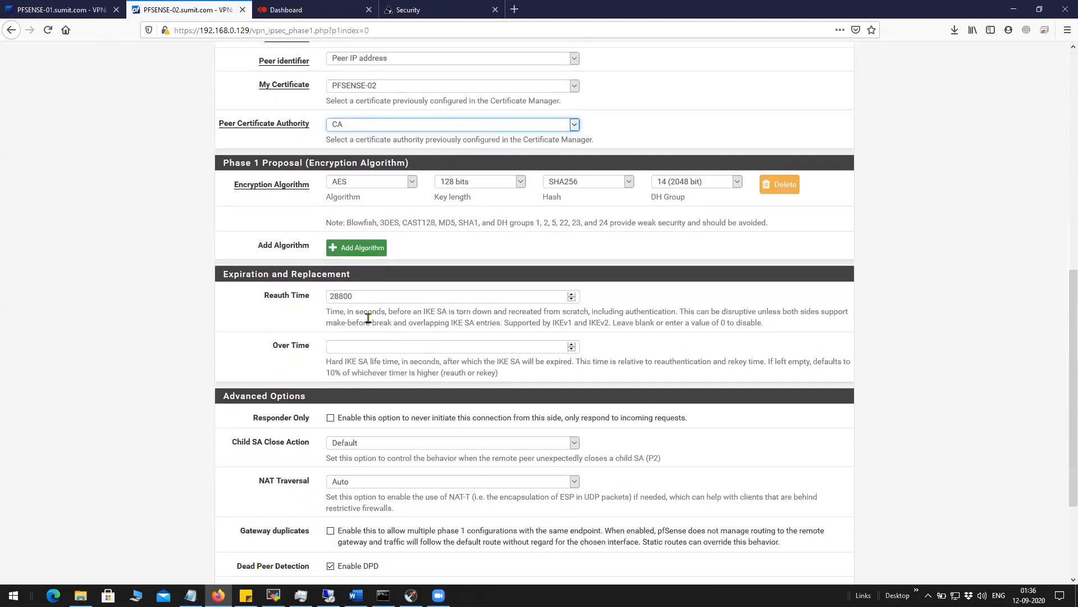
pyautogui.doubleClick(359, 256)
pyautogui.scroll(-2, 281, 276)
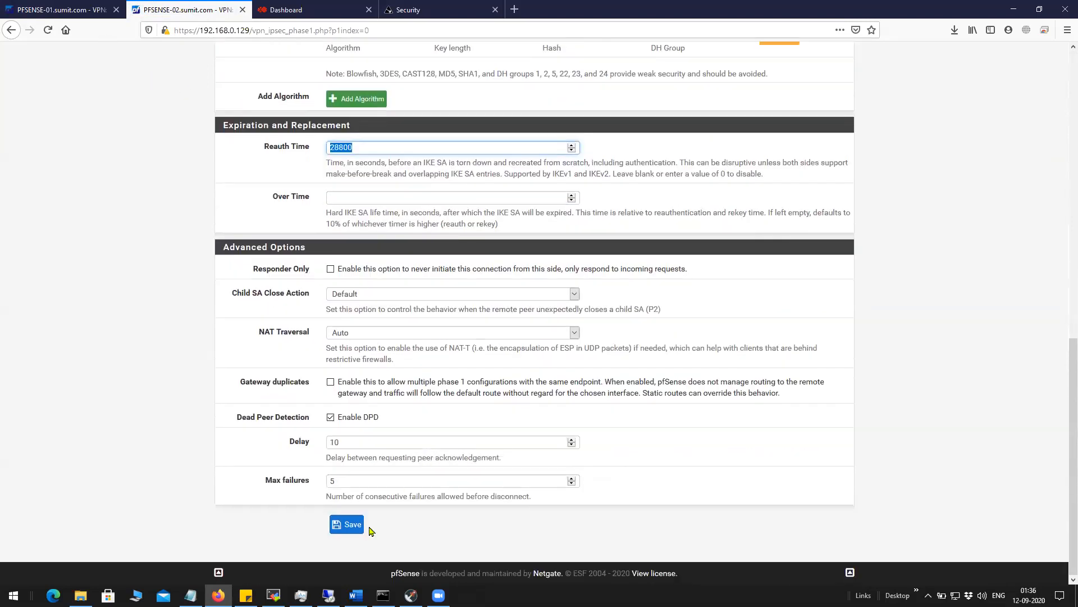
pyautogui.click(346, 525)
# Open PFSENSE-02's phase 2 entry with local 14.140.40.129 and remote 14.140.40.109.
pyautogui.click(366, 293)
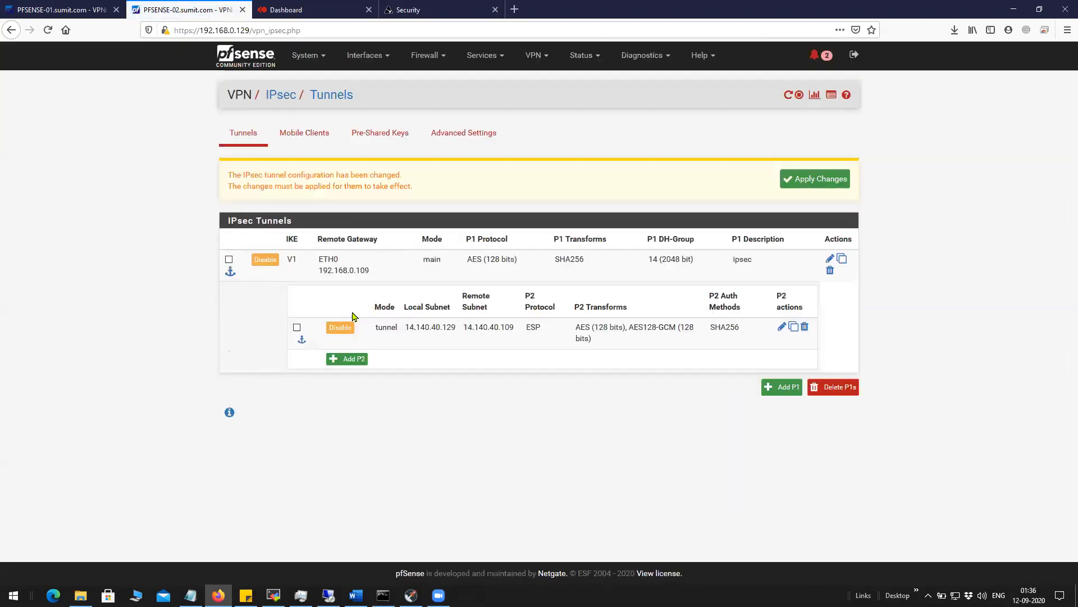
pyautogui.click(782, 327)
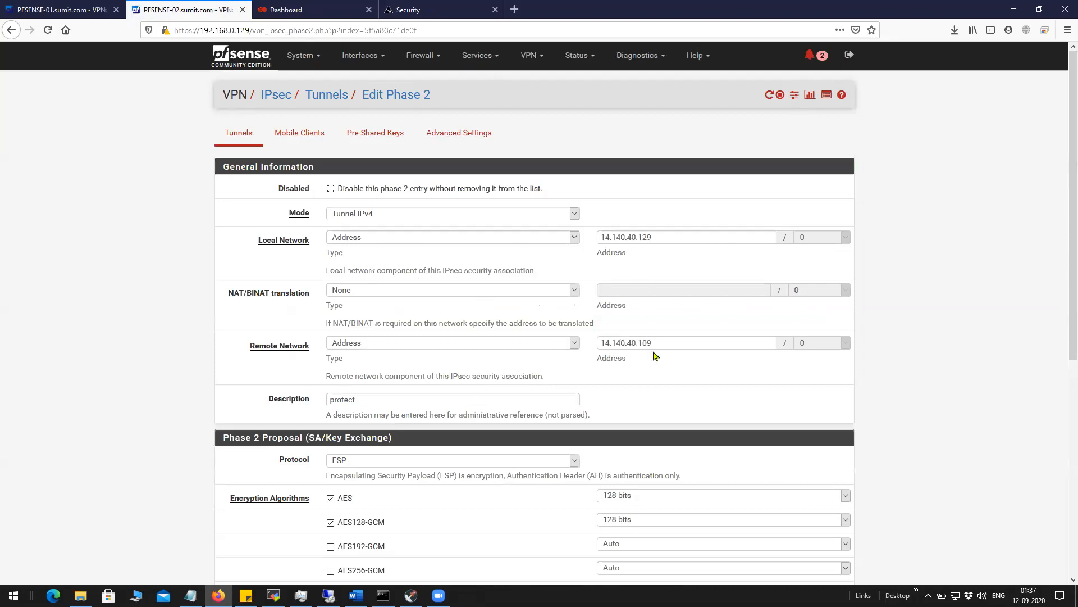
pyautogui.moveTo(659, 239); pyautogui.dragTo(553, 231)
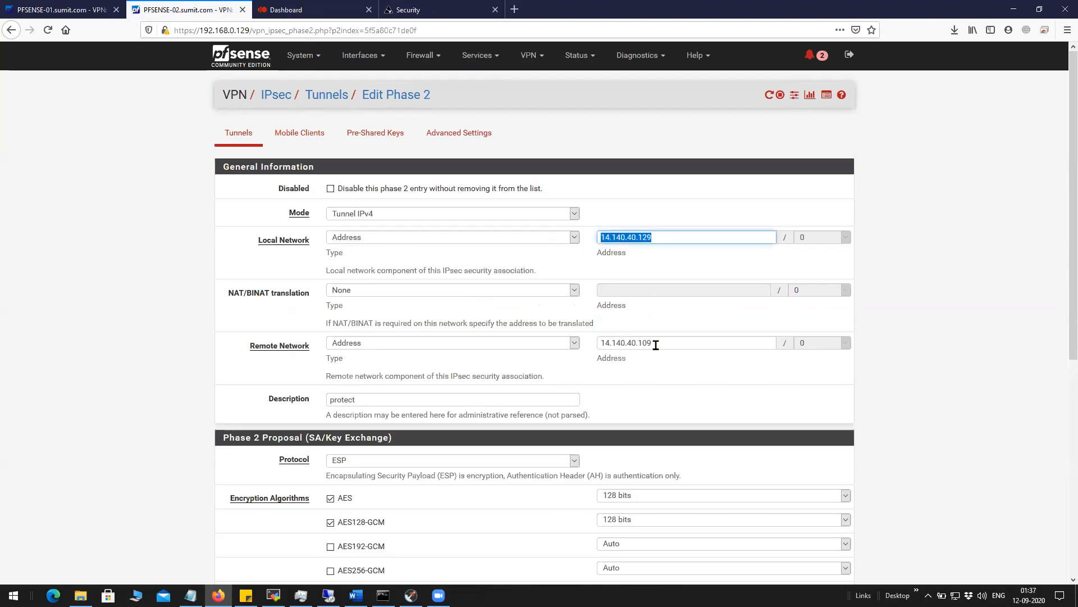
pyautogui.moveTo(655, 344); pyautogui.dragTo(574, 337)
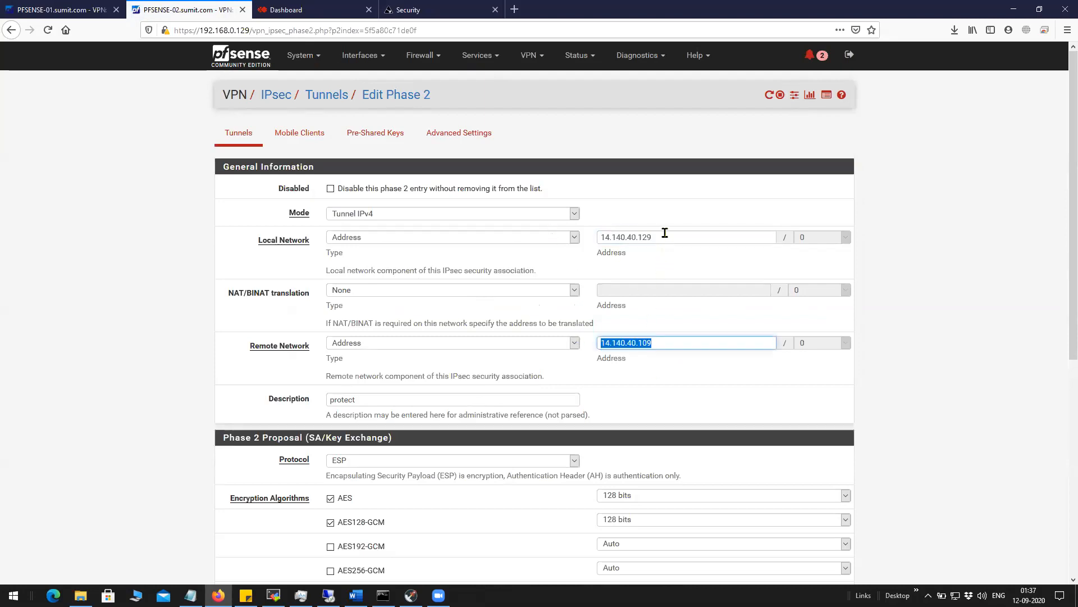
pyautogui.moveTo(664, 235); pyautogui.dragTo(592, 236)
pyautogui.moveTo(666, 347); pyautogui.dragTo(545, 344)
pyautogui.scroll(-1, 567, 392)
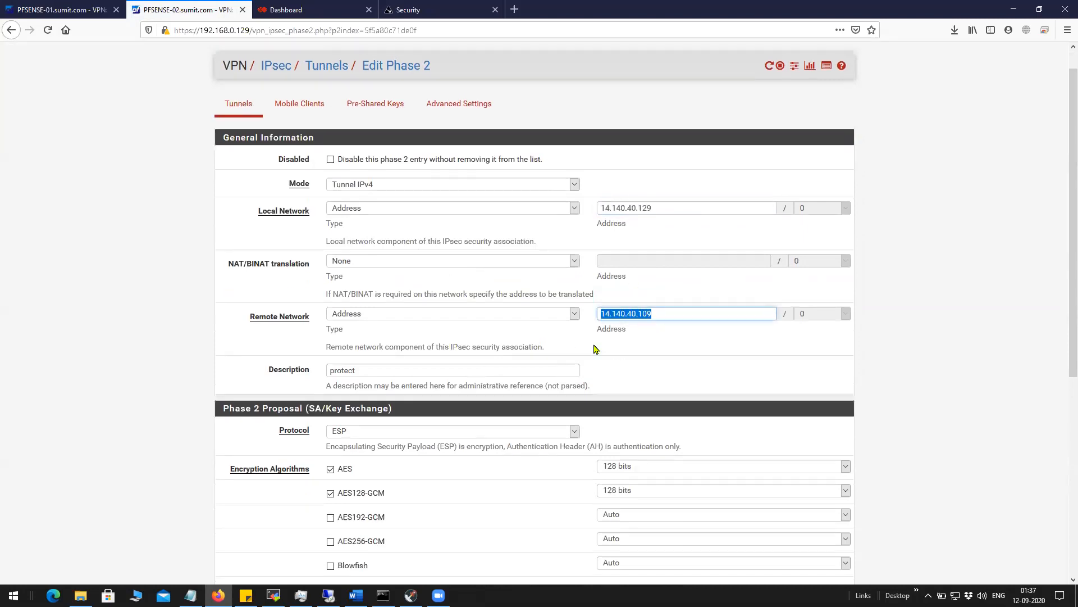
# Compare against PFSENSE-01's phase 2 local and remote subnets.
pyautogui.click(83, 11)
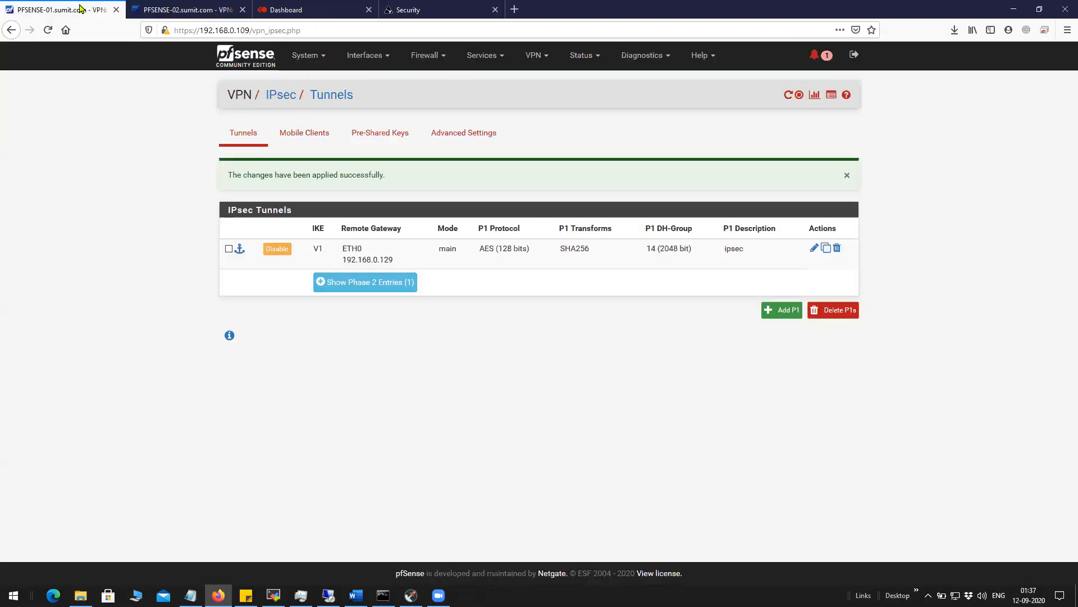
pyautogui.click(390, 290)
pyautogui.moveTo(405, 316); pyautogui.dragTo(516, 316)
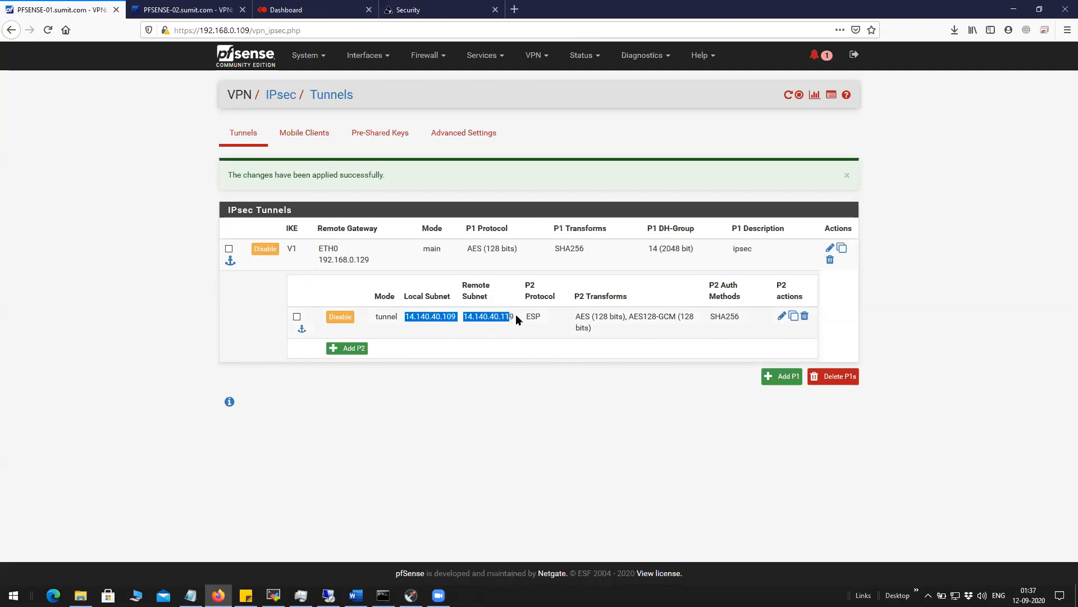
pyautogui.click(185, 10)
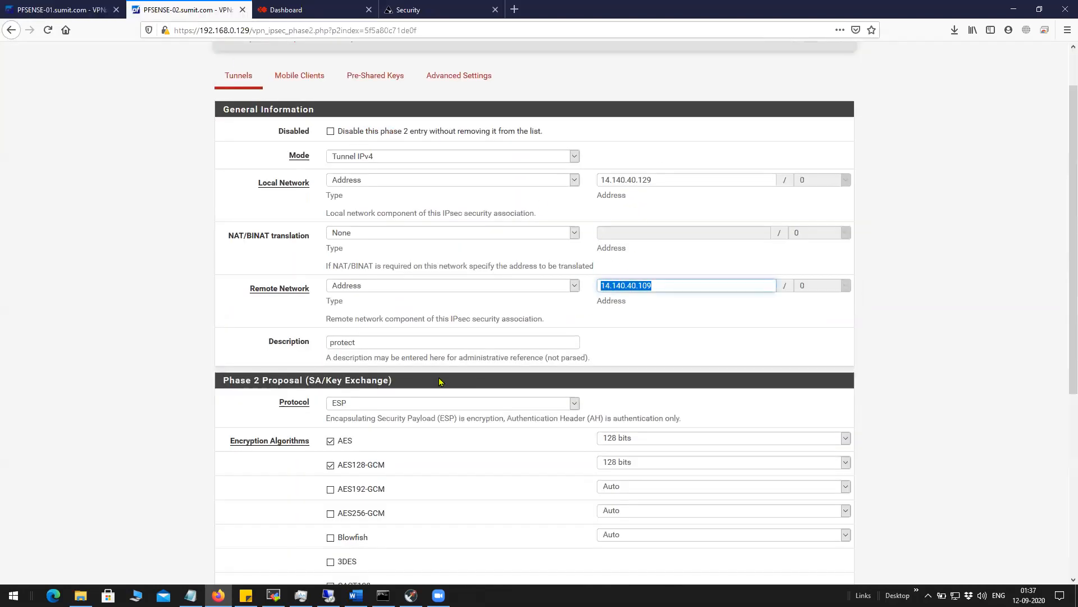
# Save PFSENSE-02's phase 2 entry and apply the tunnel changes.
pyautogui.scroll(-3, 441, 384)
pyautogui.scroll(-3, 441, 383)
pyautogui.click(343, 527)
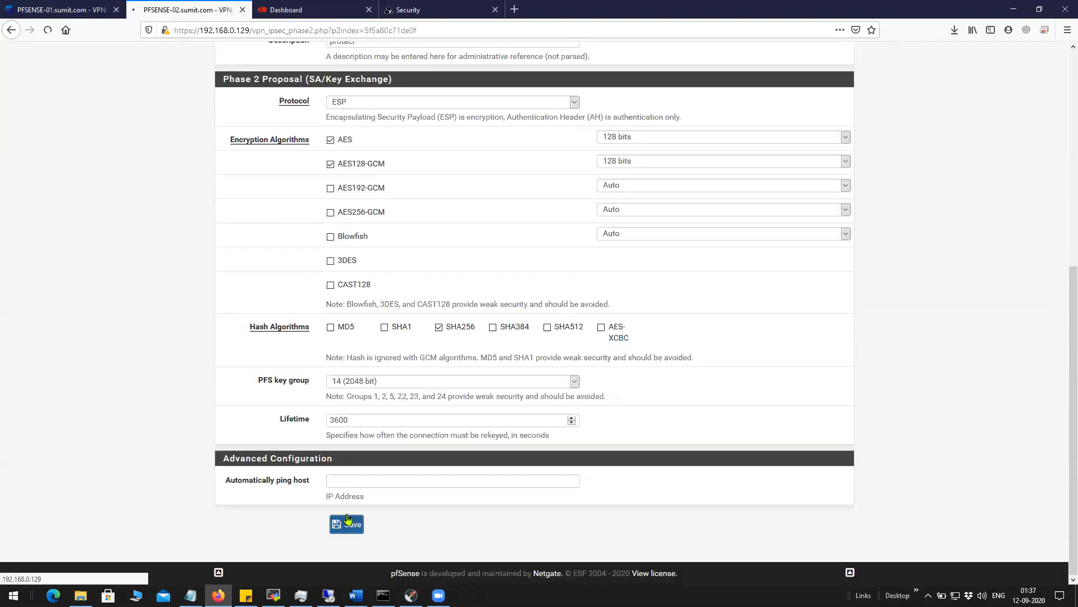
pyautogui.click(830, 175)
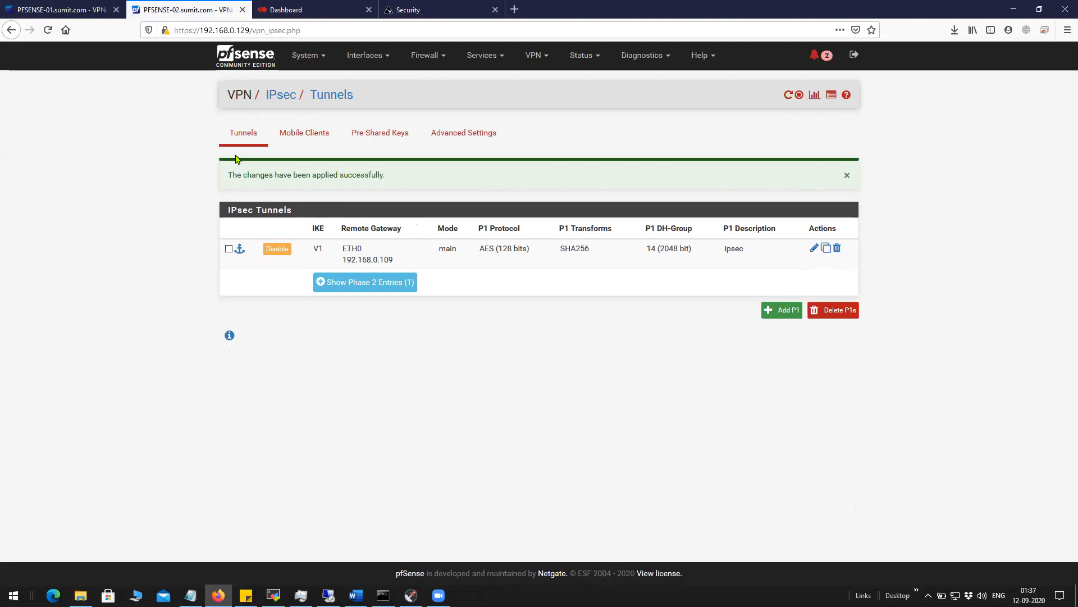
# On PFSENSE-01, show the Firewall > Rules IPsec tab with its two pass rules.
pyautogui.click(81, 13)
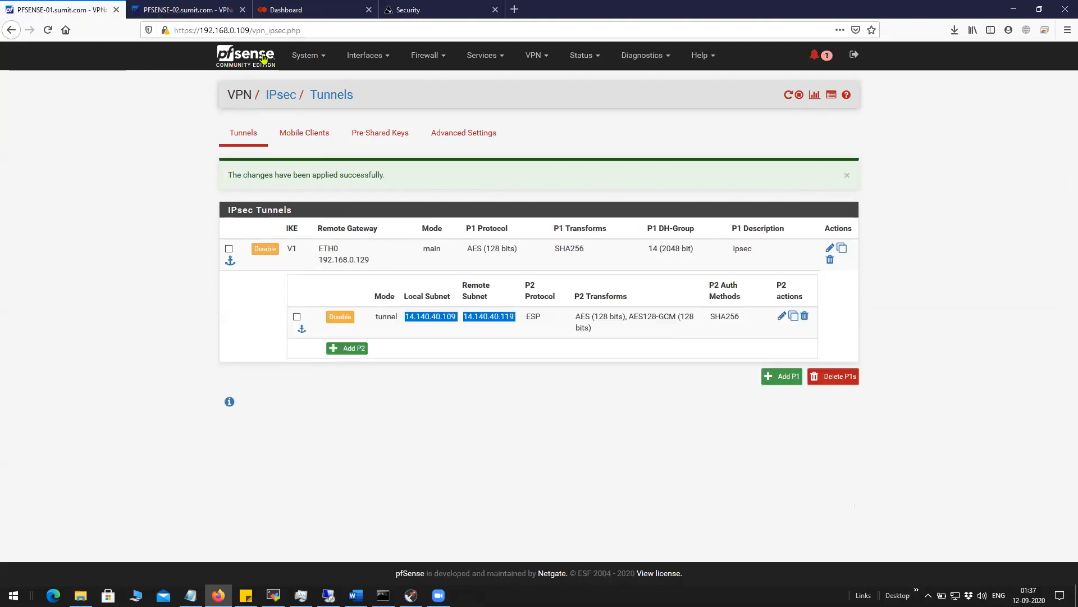
pyautogui.click(304, 56)
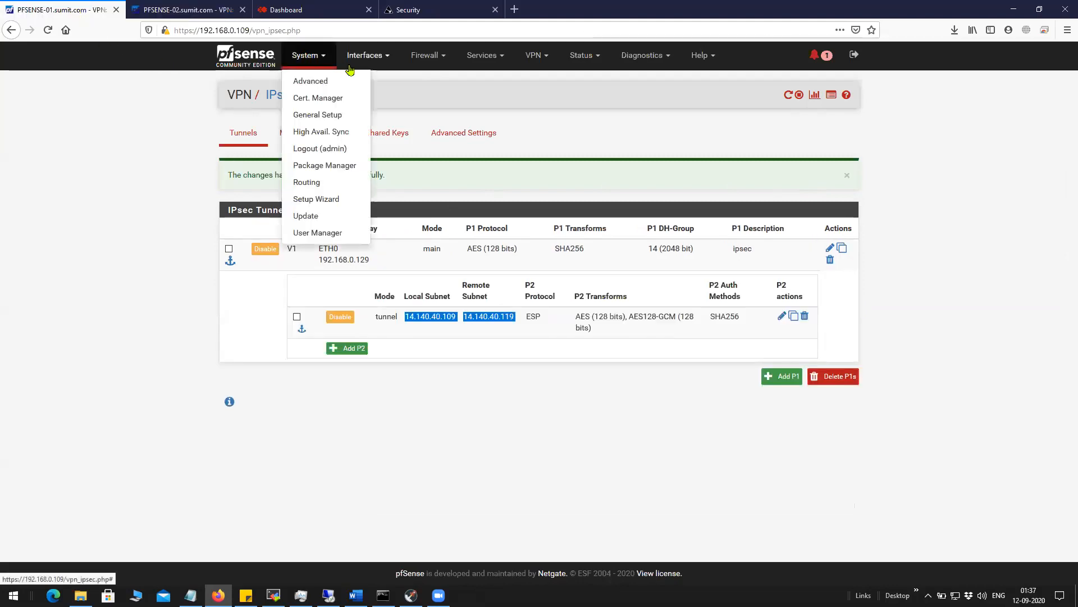
pyautogui.click(301, 63)
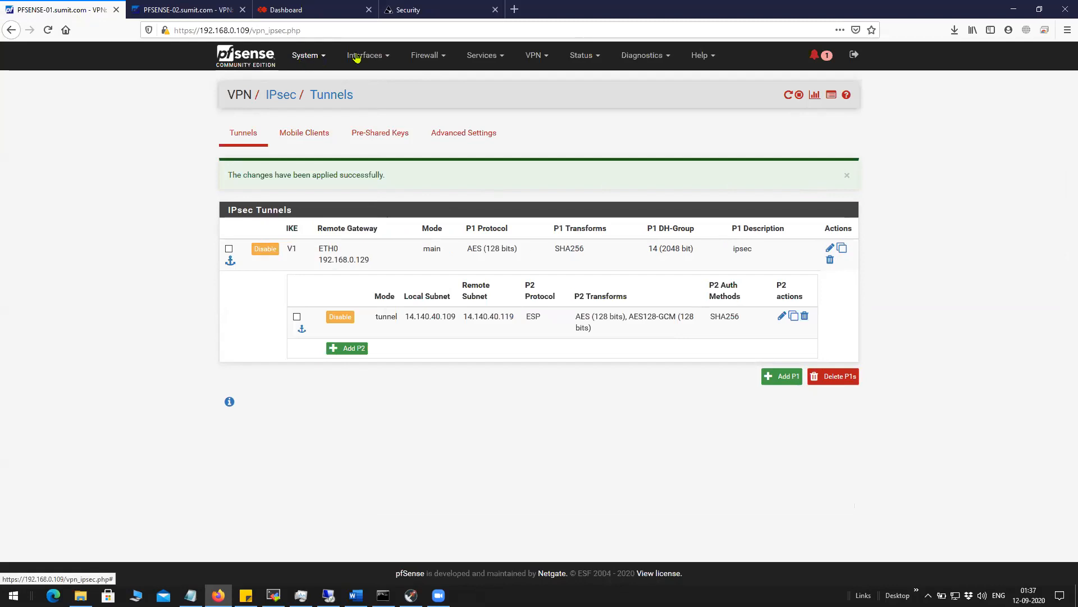
pyautogui.click(531, 59)
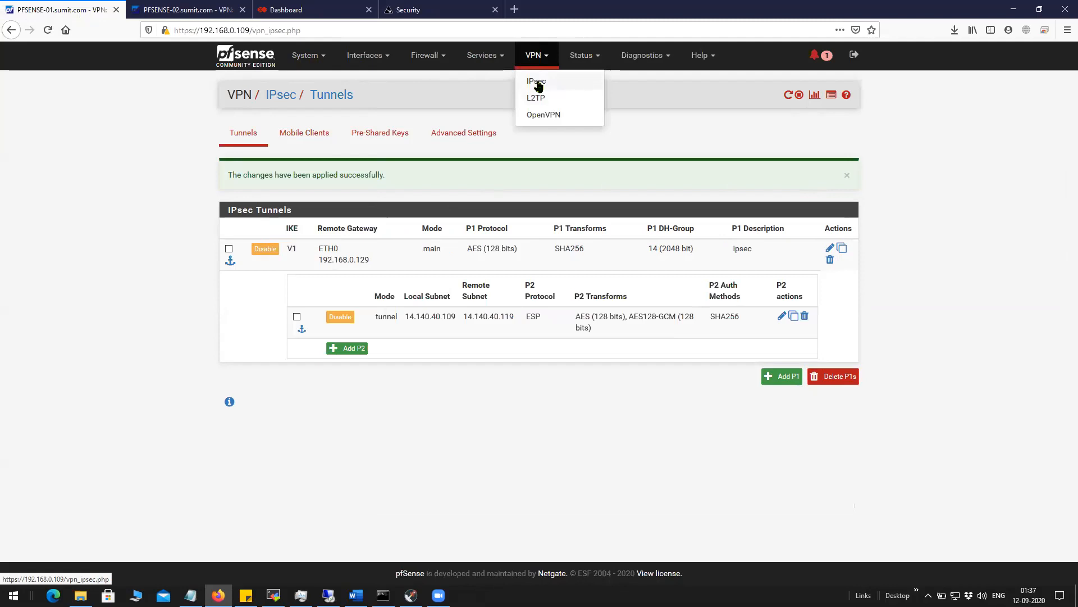
pyautogui.click(419, 56)
pyautogui.click(430, 115)
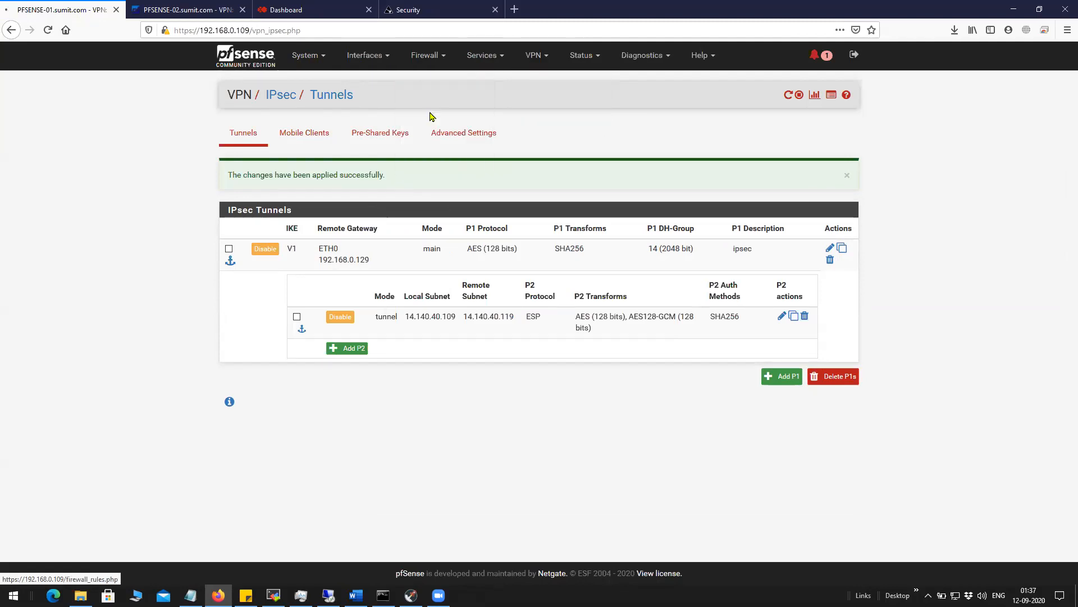
pyautogui.click(455, 134)
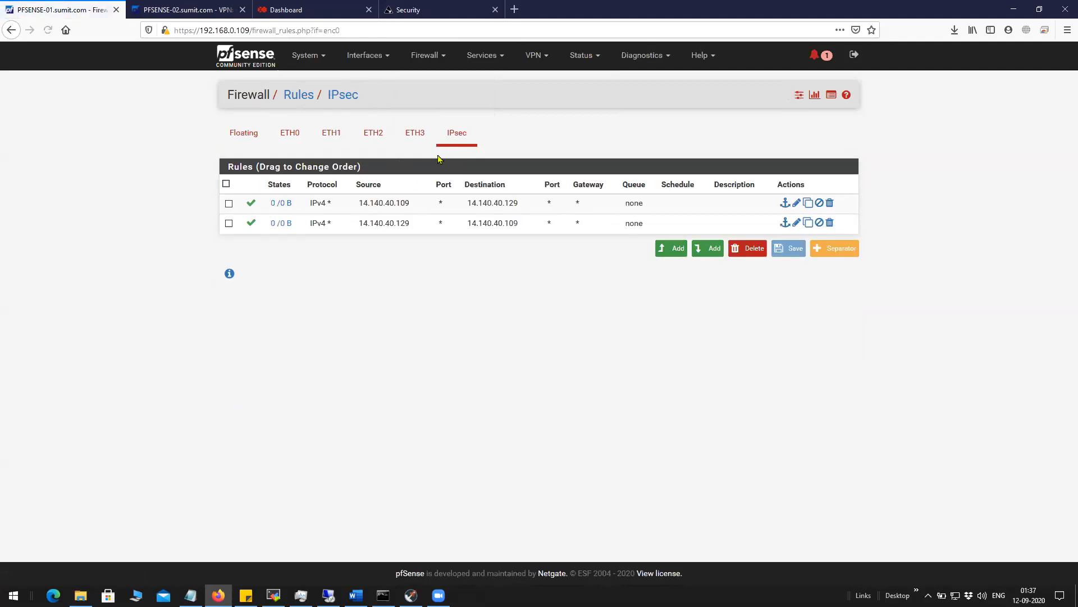
# Look over PFSENSE-01's two IPsec pass rules one by one.
pyautogui.moveTo(398, 201)
pyautogui.mouseDown()
pyautogui.moveTo(358, 201)
pyautogui.moveTo(435, 203)
pyautogui.moveTo(414, 196)
pyautogui.mouseUp()
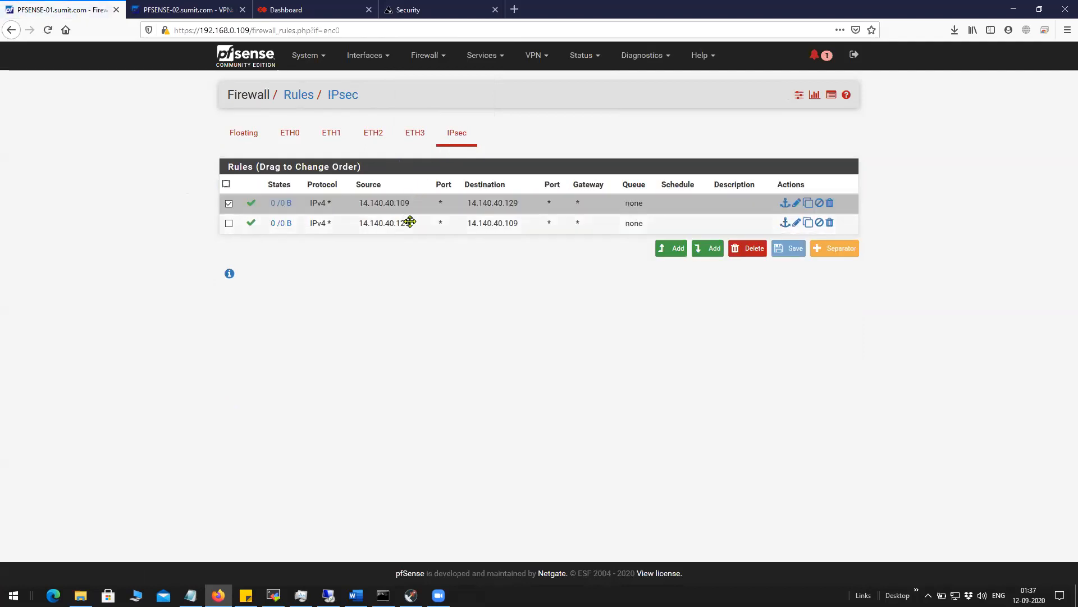
pyautogui.click(229, 205)
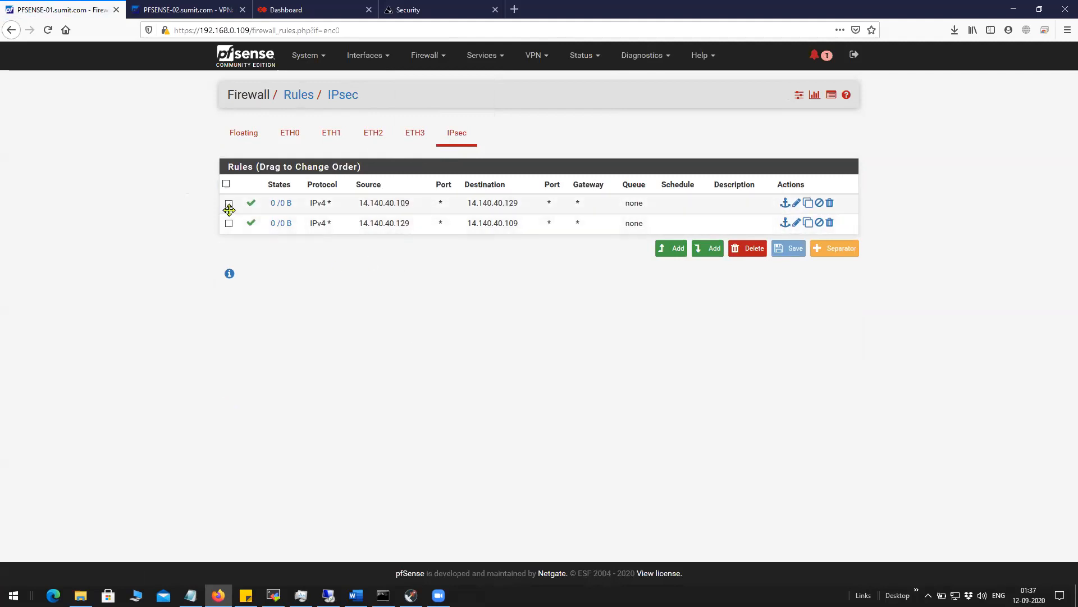
pyautogui.click(406, 204)
pyautogui.click(465, 223)
pyautogui.click(481, 206)
pyautogui.click(483, 223)
# Show PFSENSE-02's IPsec firewall rules, then return to its dashboard at 192.168.0.129.
pyautogui.click(186, 9)
pyautogui.click(445, 60)
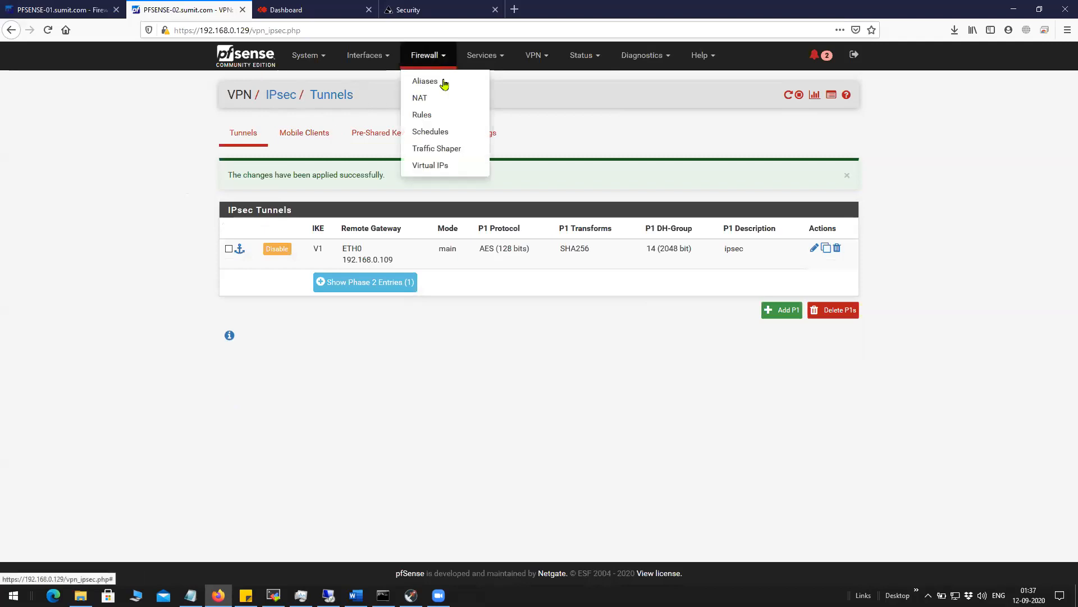
pyautogui.click(450, 115)
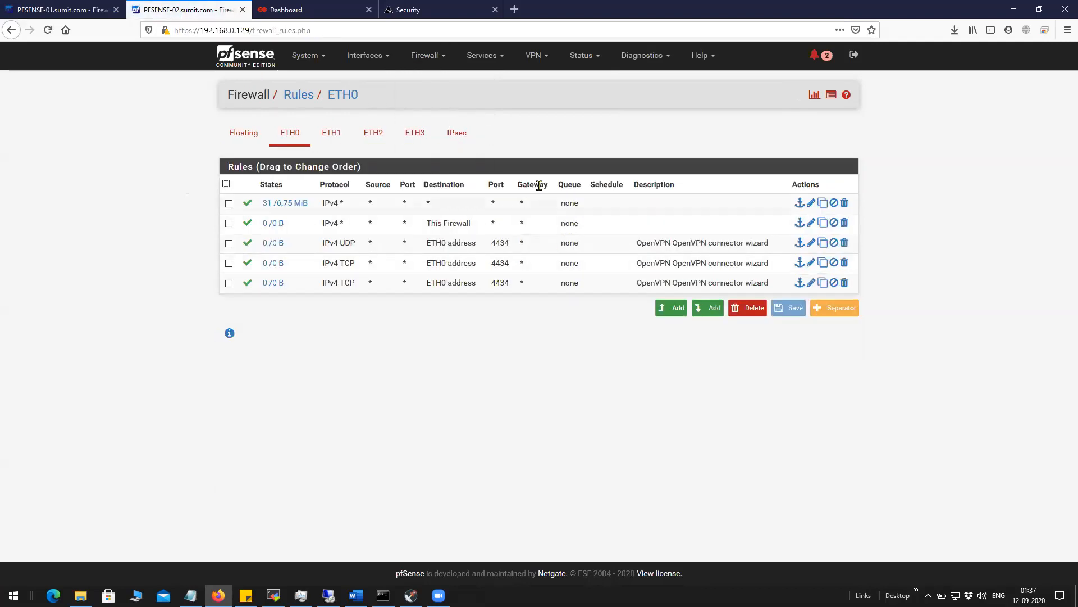
pyautogui.click(456, 135)
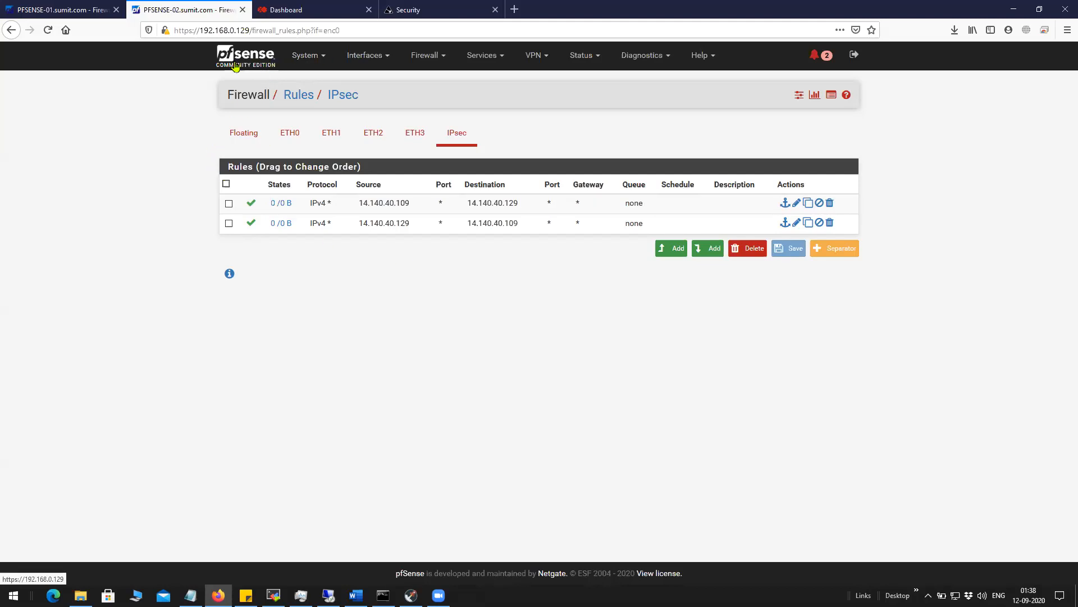
pyautogui.click(266, 60)
pyautogui.click(308, 57)
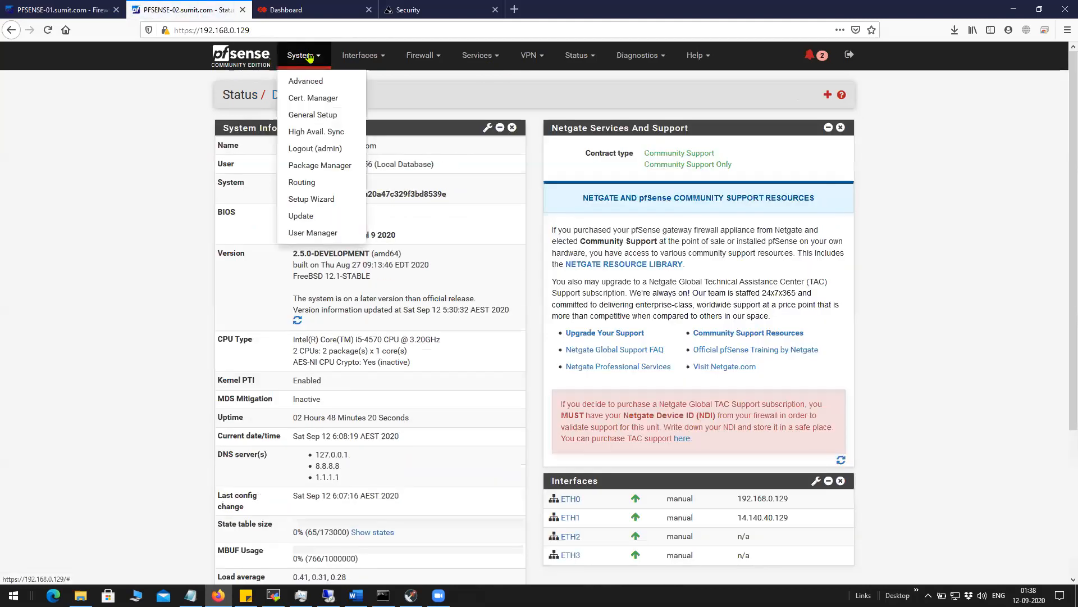
# View PFSENSE-02's certificates and certificate authorities in Cert. Manager.
pyautogui.click(306, 99)
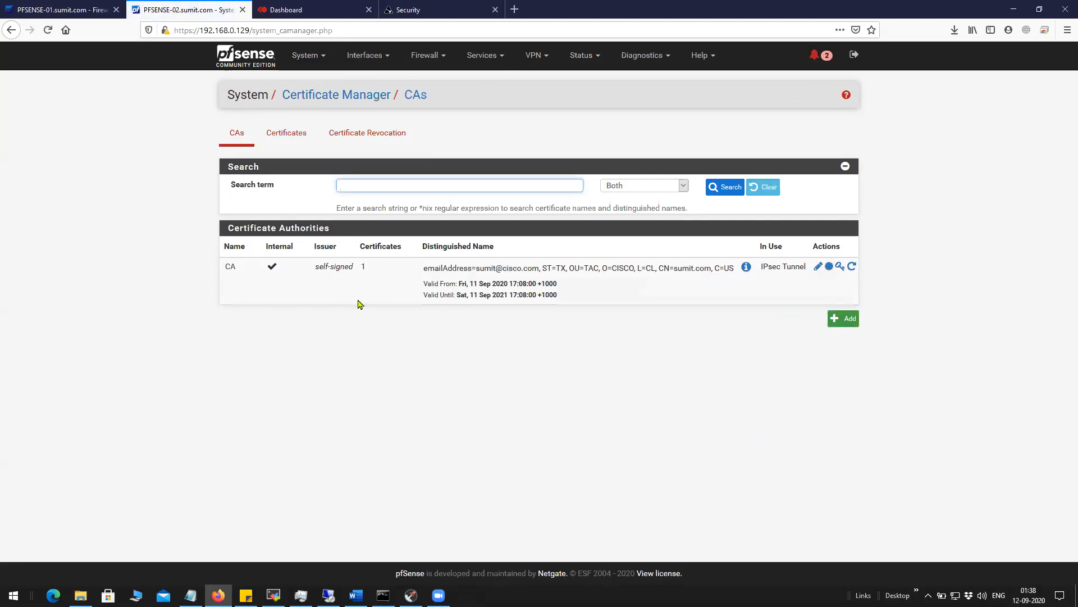
pyautogui.click(291, 138)
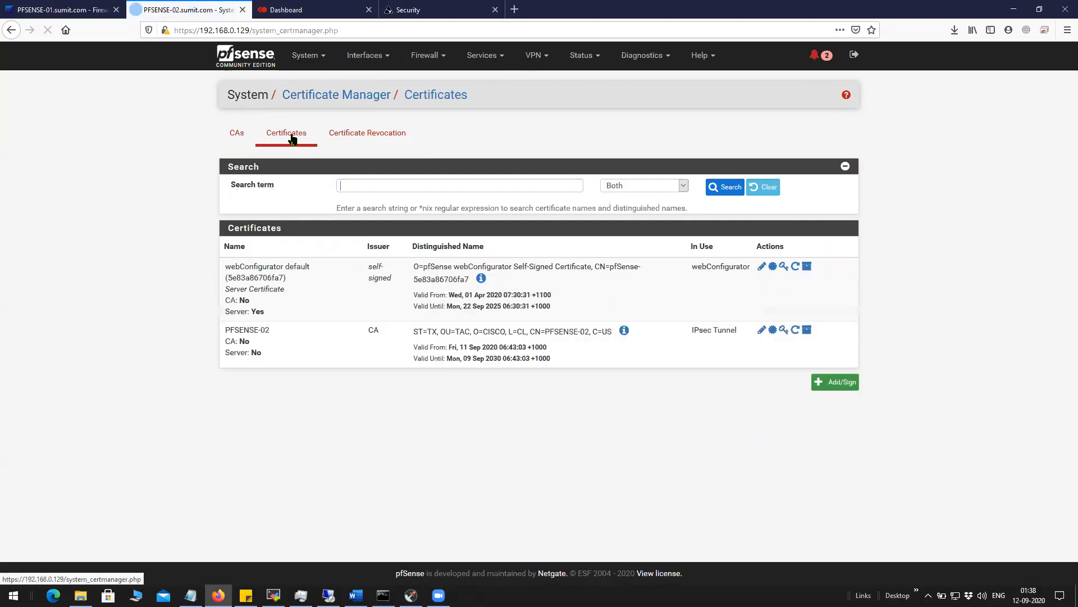
pyautogui.click(245, 142)
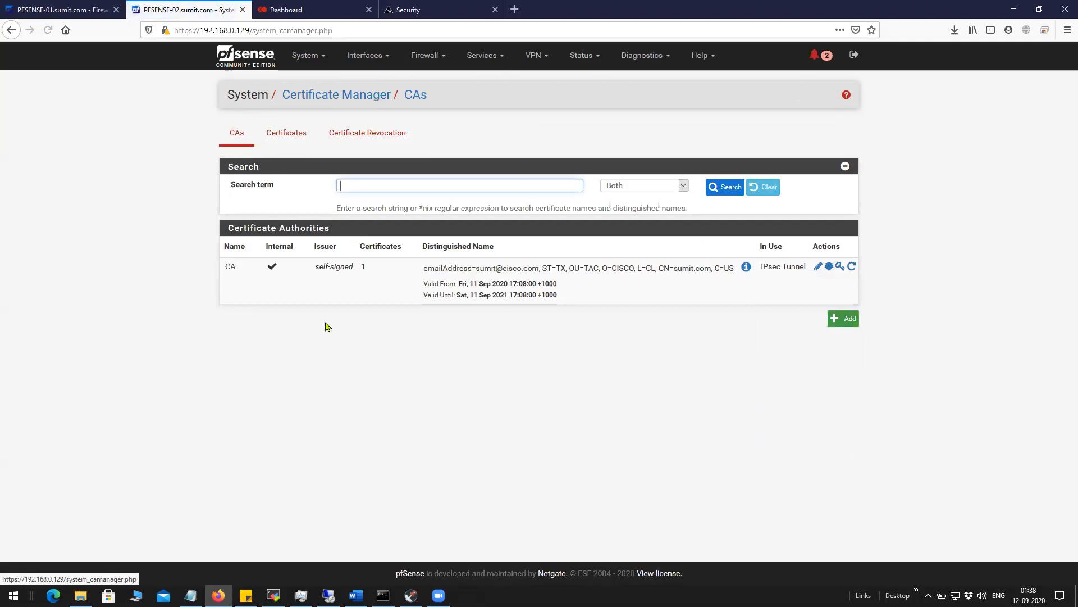
# Open PFSENSE-01's Cert. Manager and bring up the CA entry's edit page.
pyautogui.click(62, 9)
pyautogui.click(324, 66)
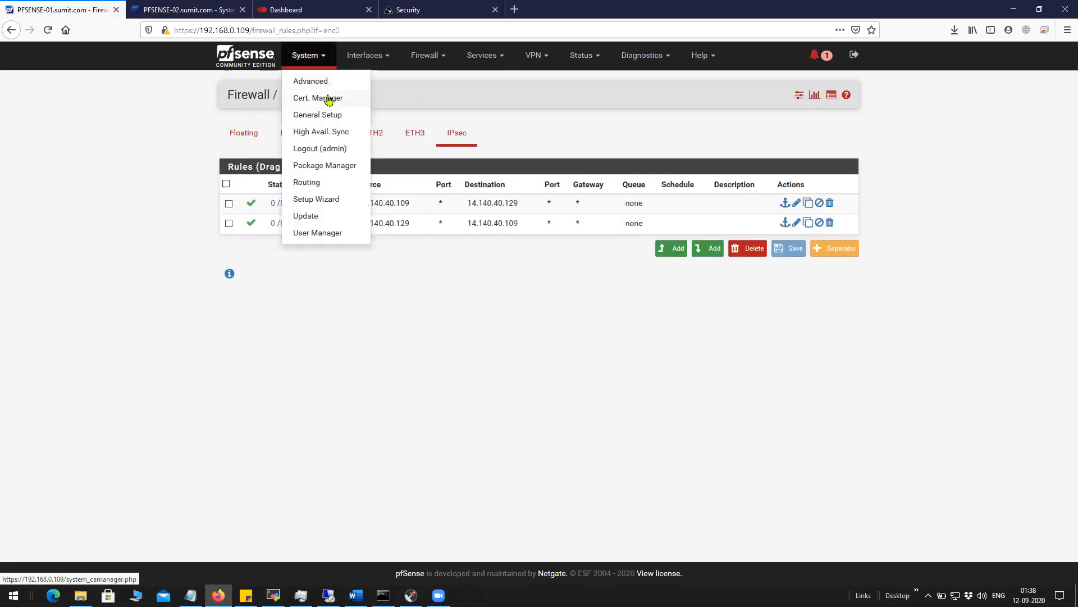
pyautogui.click(320, 99)
pyautogui.doubleClick(226, 266)
pyautogui.click(207, 296)
pyautogui.doubleClick(227, 267)
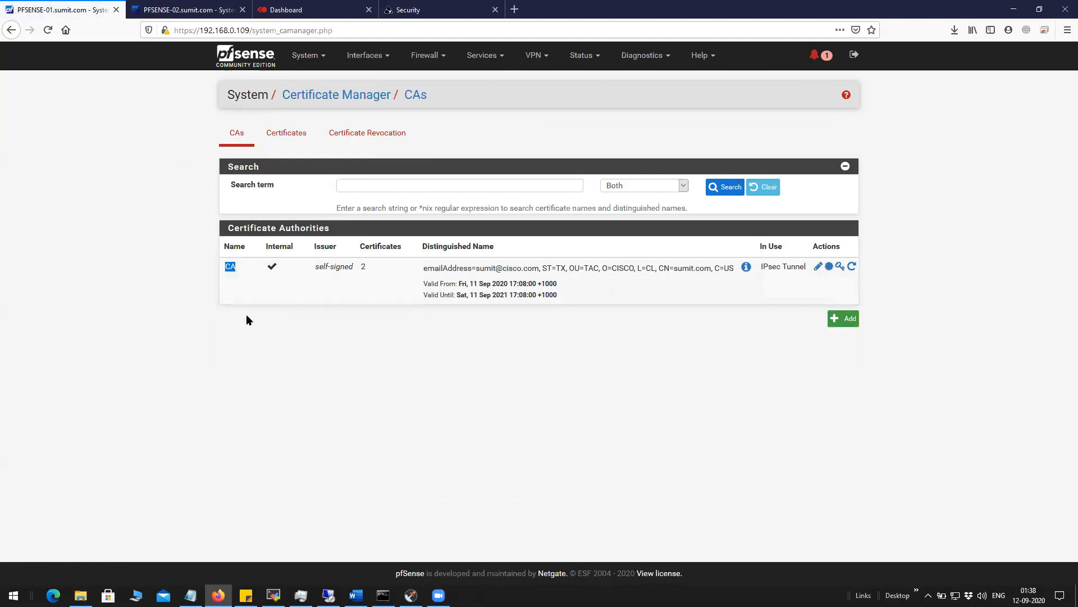
pyautogui.click(247, 271)
pyautogui.doubleClick(230, 268)
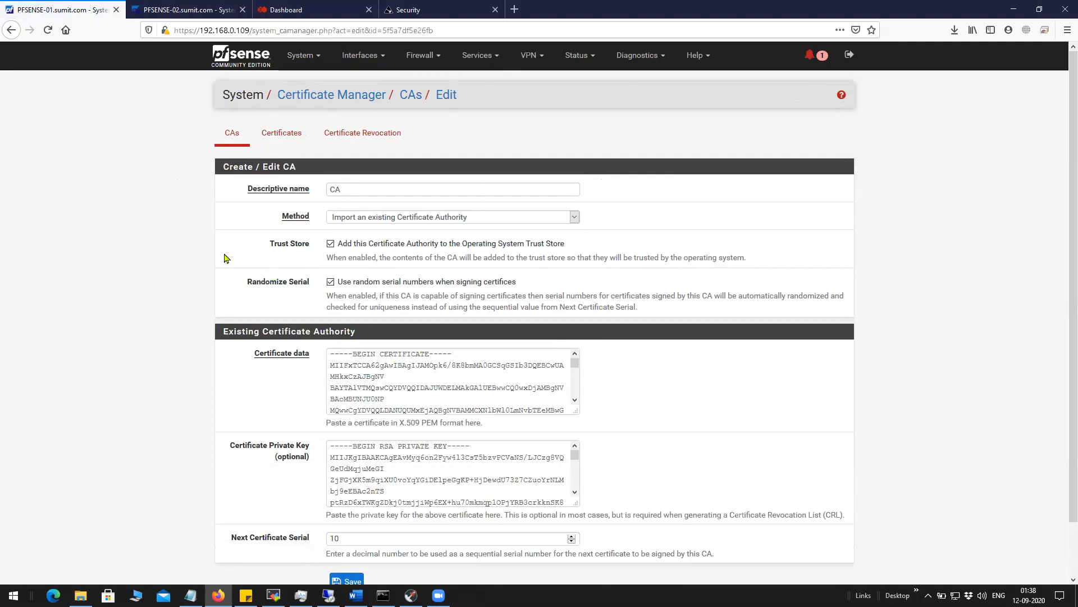
# Review the CA's descriptive name and certificate data, then switch to the remote desktop.
pyautogui.moveTo(371, 189); pyautogui.dragTo(331, 187)
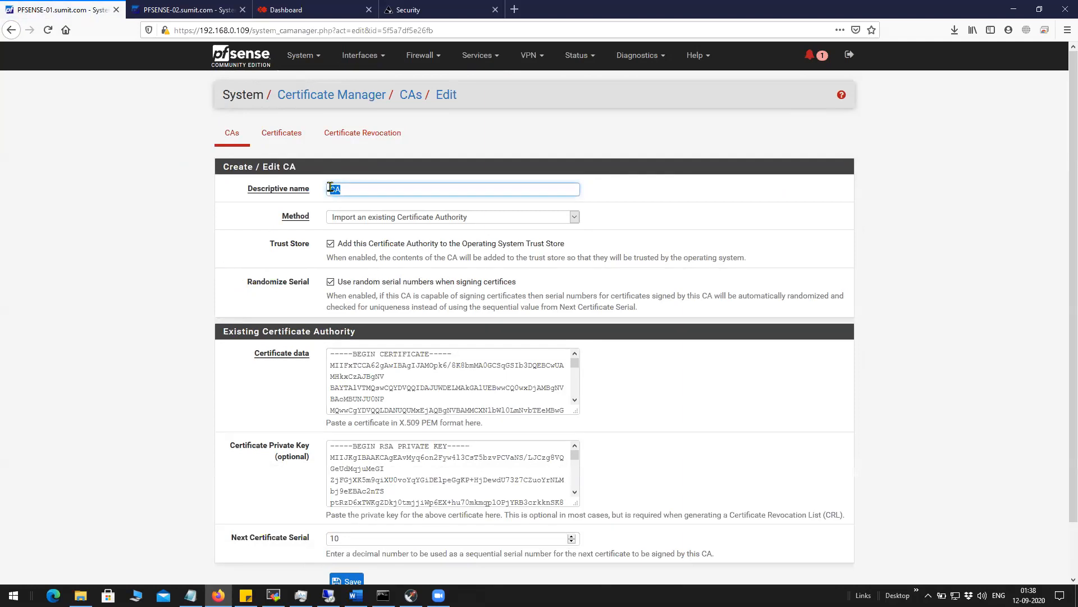
pyautogui.moveTo(330, 366); pyautogui.dragTo(563, 407)
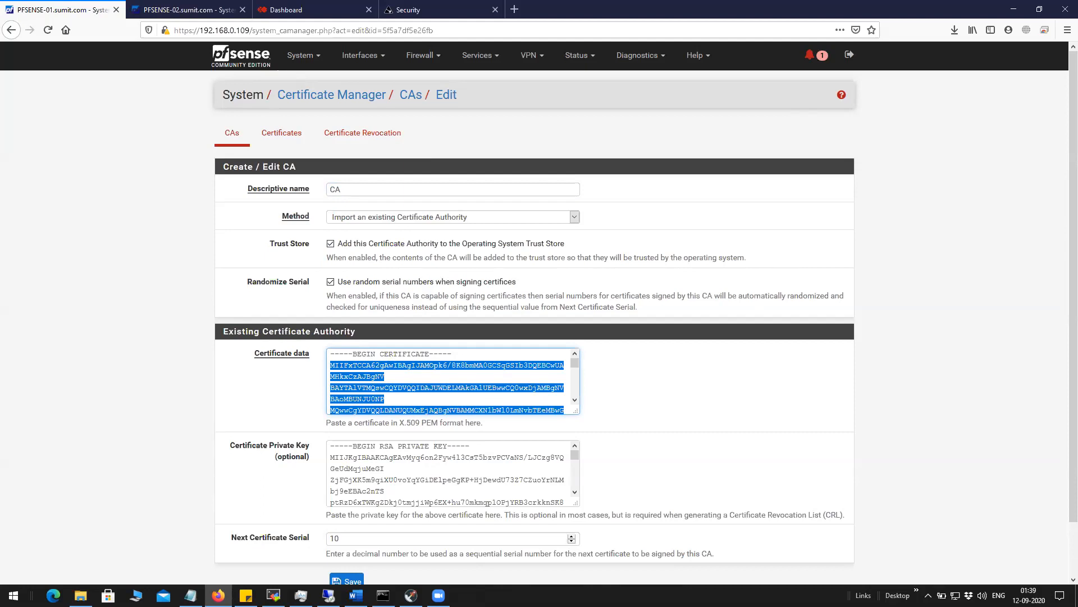
pyautogui.hotkey('alt', 'Tab')
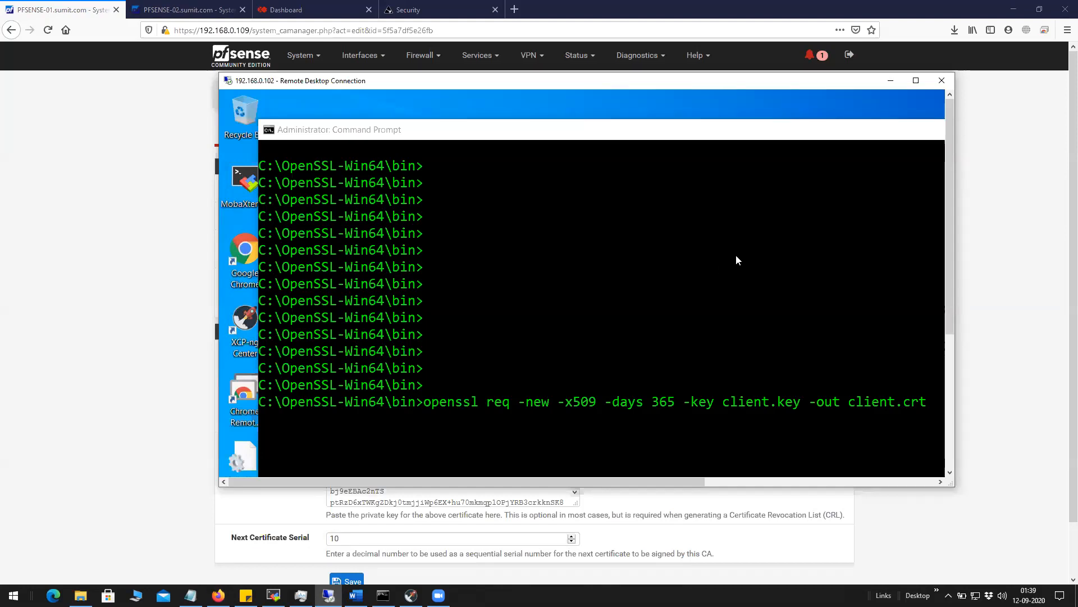
# Recall the 'openssl genrsa -out client1.key' command in the remote Command Prompt.
pyautogui.click(721, 289)
pyautogui.press('Up')
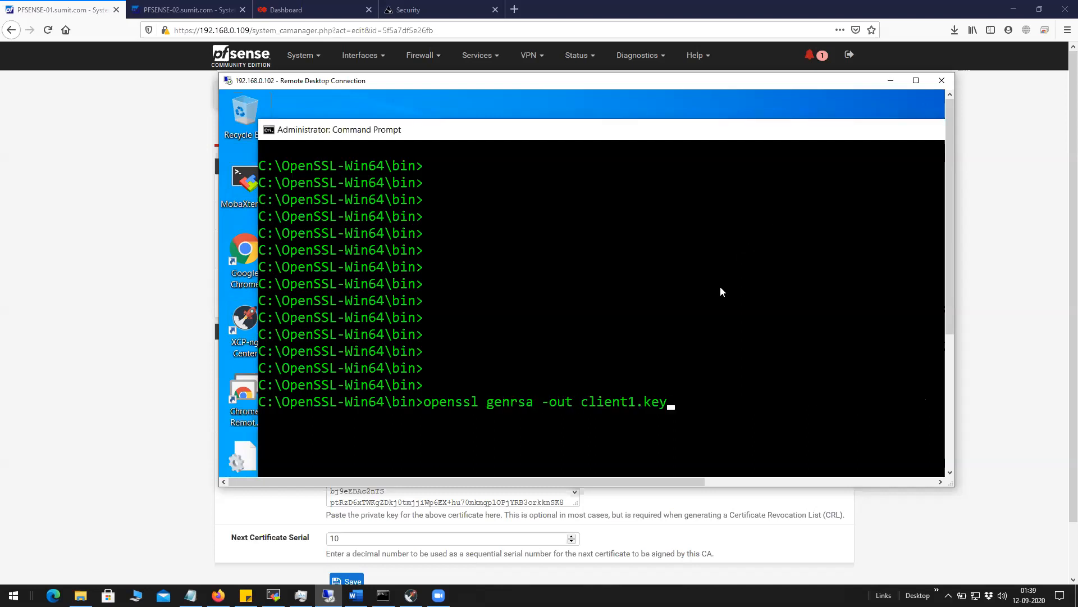
pyautogui.press('Up')
pyautogui.press('Up')
pyautogui.press('Up')
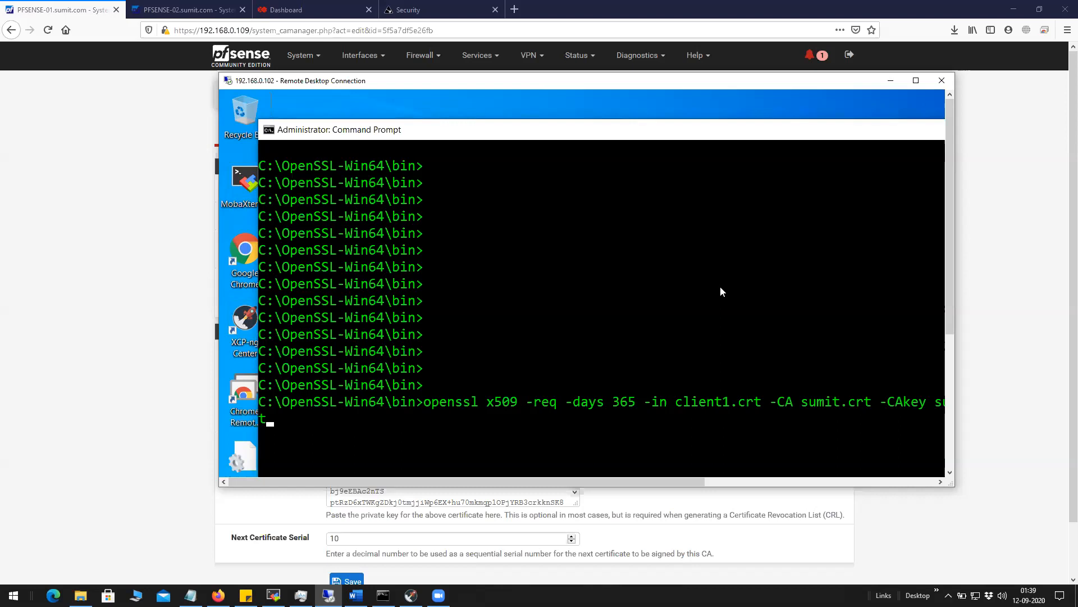
pyautogui.press('Down')
pyautogui.press('Down')
pyautogui.press('Down')
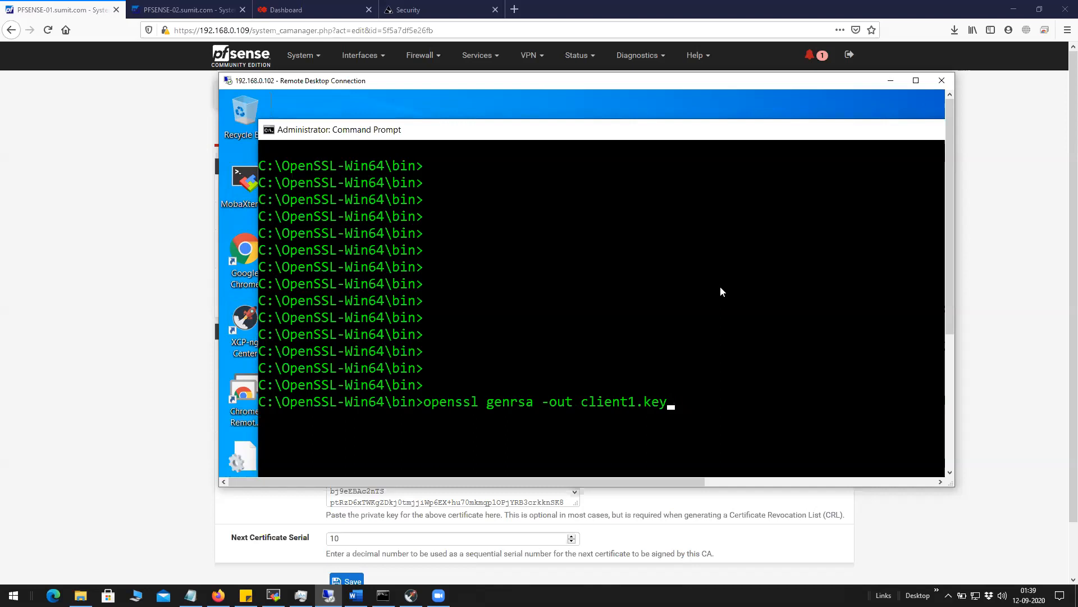
pyautogui.press('Left')
pyautogui.press('Left')
pyautogui.press('Left')
pyautogui.press('Left')
pyautogui.press('Left')
pyautogui.press('Left')
pyautogui.press('Left')
pyautogui.press('Left')
pyautogui.press('Left')
pyautogui.press('Left')
pyautogui.press('Left')
pyautogui.press('Left')
pyautogui.press('Left')
pyautogui.press('Left')
pyautogui.press('Left')
pyautogui.press('Left')
pyautogui.press('Left')
pyautogui.press('Left')
pyautogui.press('Left')
pyautogui.press('Left')
pyautogui.press('Left')
pyautogui.press('Left')
pyautogui.press('Left')
pyautogui.press('Left')
pyautogui.press('Left')
pyautogui.press('Left')
pyautogui.press('Left')
pyautogui.press('Left')
pyautogui.press('Left')
pyautogui.press('Left')
pyautogui.press('Left')
# Inspect the RSA private key on PFSENSE-01's CA edit page, then return to the Command Prompt.
pyautogui.click(180, 246)
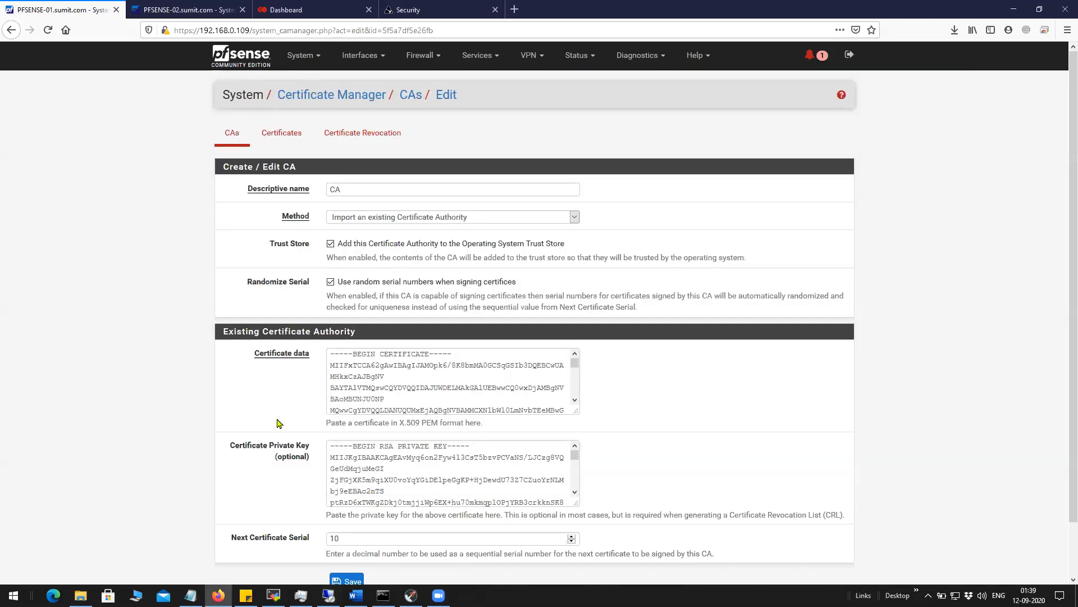
pyautogui.moveTo(330, 446); pyautogui.dragTo(529, 498)
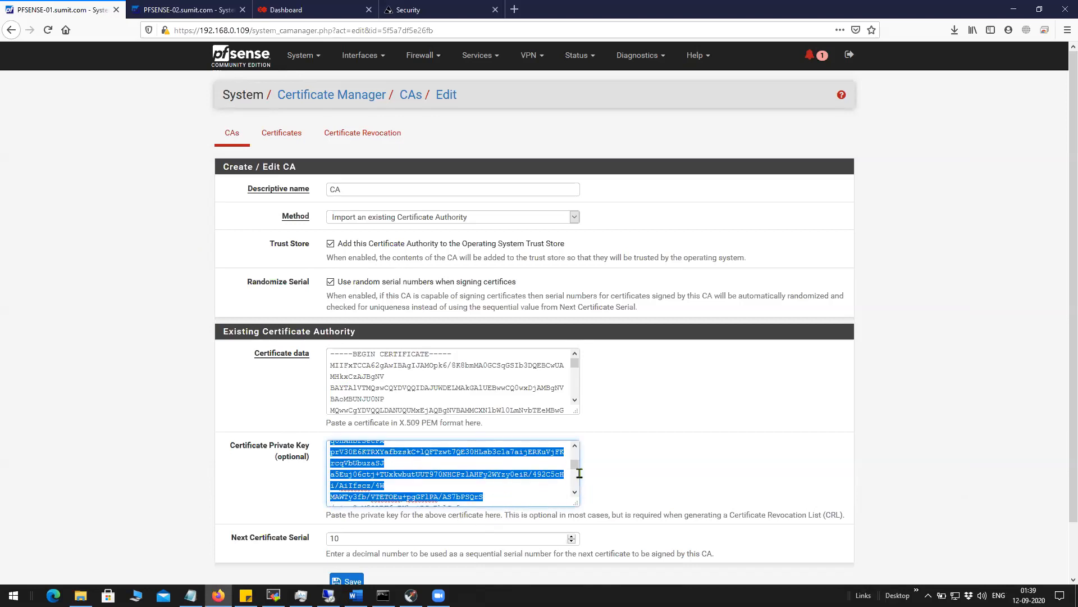
pyautogui.moveTo(574, 466); pyautogui.dragTo(575, 455)
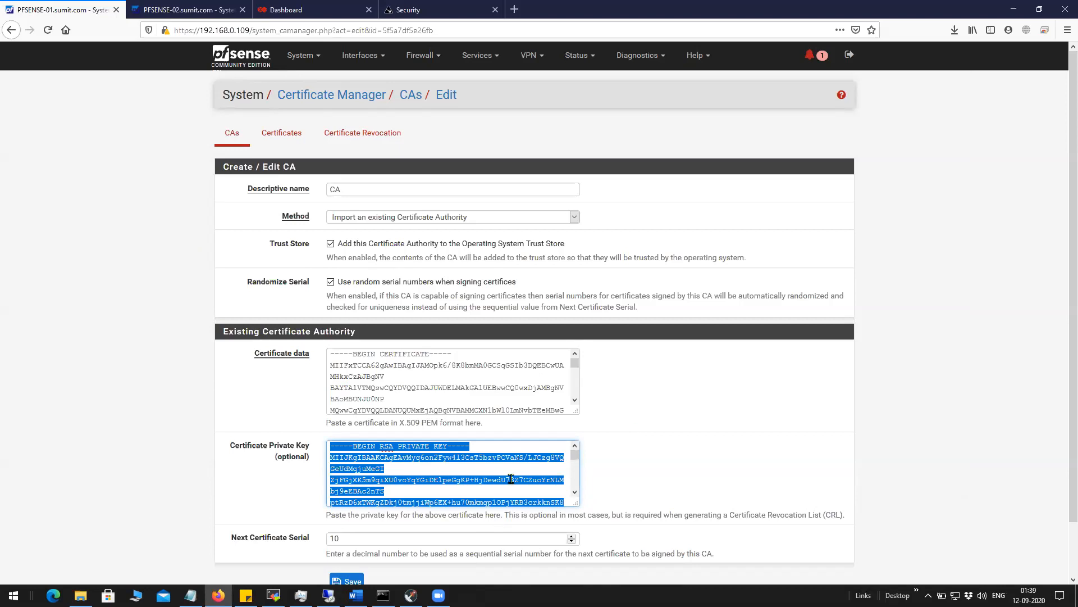
pyautogui.click(484, 482)
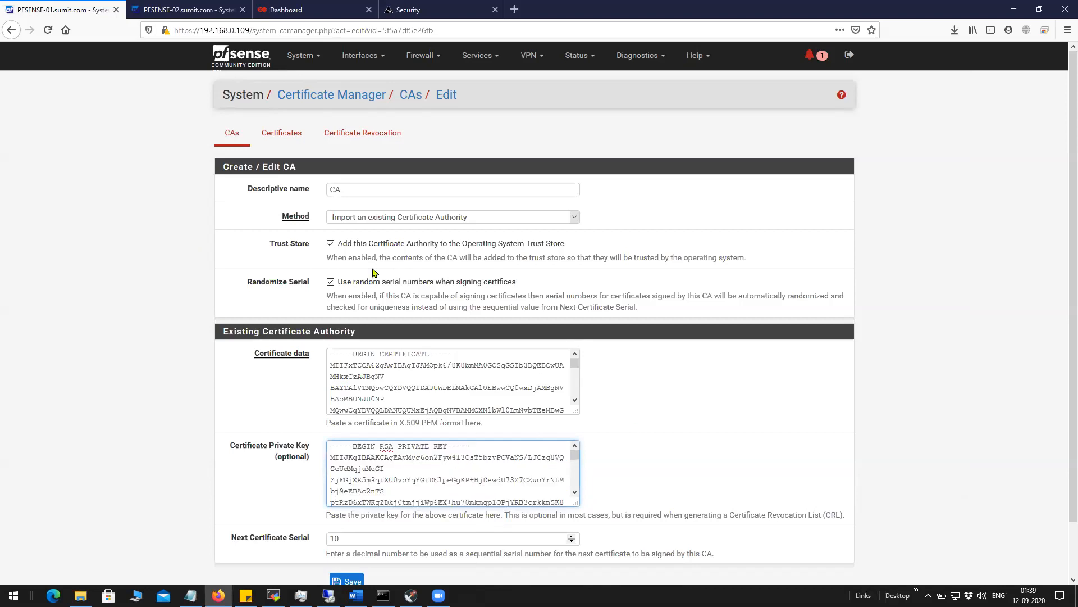
pyautogui.scroll(-3, 382, 460)
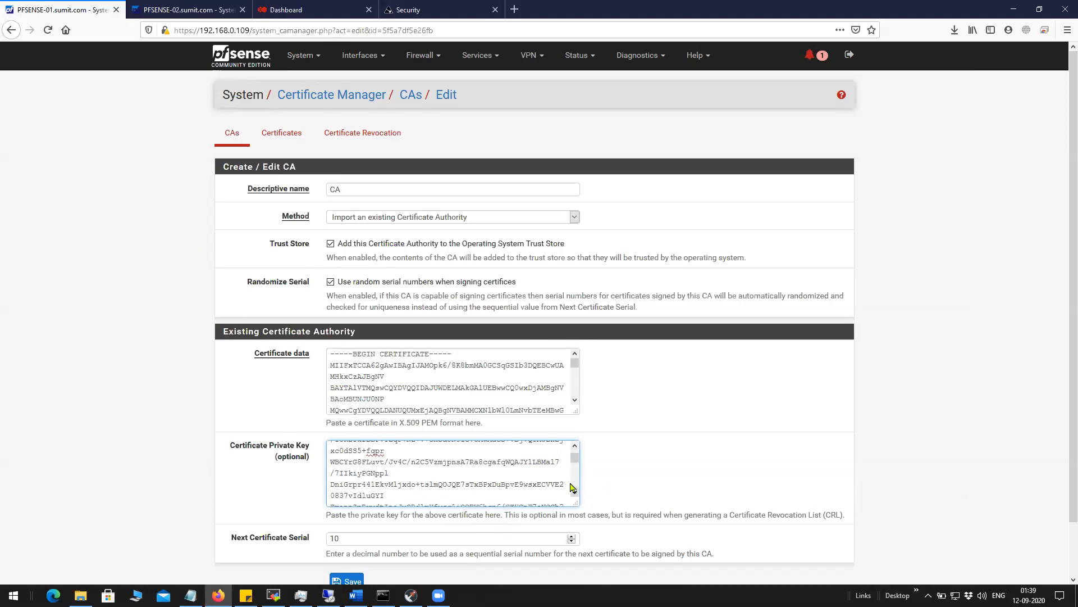
pyautogui.moveTo(576, 465); pyautogui.dragTo(579, 459)
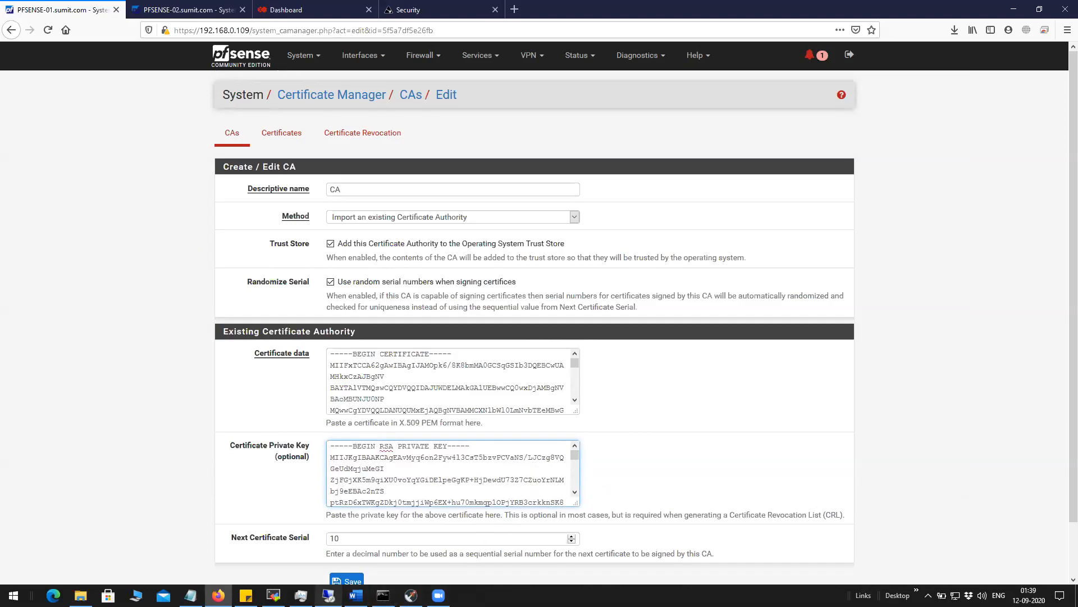
pyautogui.click(328, 595)
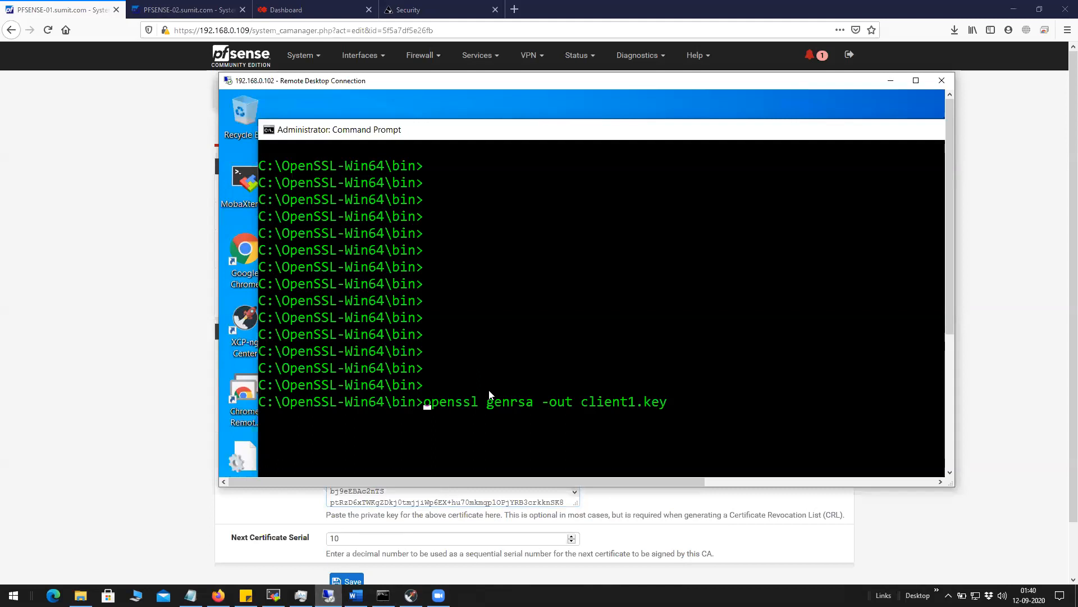
# Step back through the openssl command history to the pkcs12 export command.
pyautogui.press('Right')
pyautogui.press('Right')
pyautogui.press('Right')
pyautogui.press('Right')
pyautogui.press('Right')
pyautogui.press('Right')
pyautogui.press('Right')
pyautogui.press('Right')
pyautogui.press('Right')
pyautogui.press('Right')
pyautogui.press('Right')
pyautogui.press('Right')
pyautogui.press('Right')
pyautogui.press('Right')
pyautogui.press('Right')
pyautogui.press('Right')
pyautogui.press('Right')
pyautogui.press('Right')
pyautogui.press('Right')
pyautogui.press('Right')
pyautogui.press('Right')
pyautogui.press('Right')
pyautogui.press('Right')
pyautogui.press('Right')
pyautogui.press('Right')
pyautogui.press('Right')
pyautogui.press('Right')
pyautogui.press('Right')
pyautogui.press('Right')
pyautogui.press('Right')
pyautogui.press('Right')
pyautogui.press('Up')
pyautogui.press('Up')
pyautogui.press('Down')
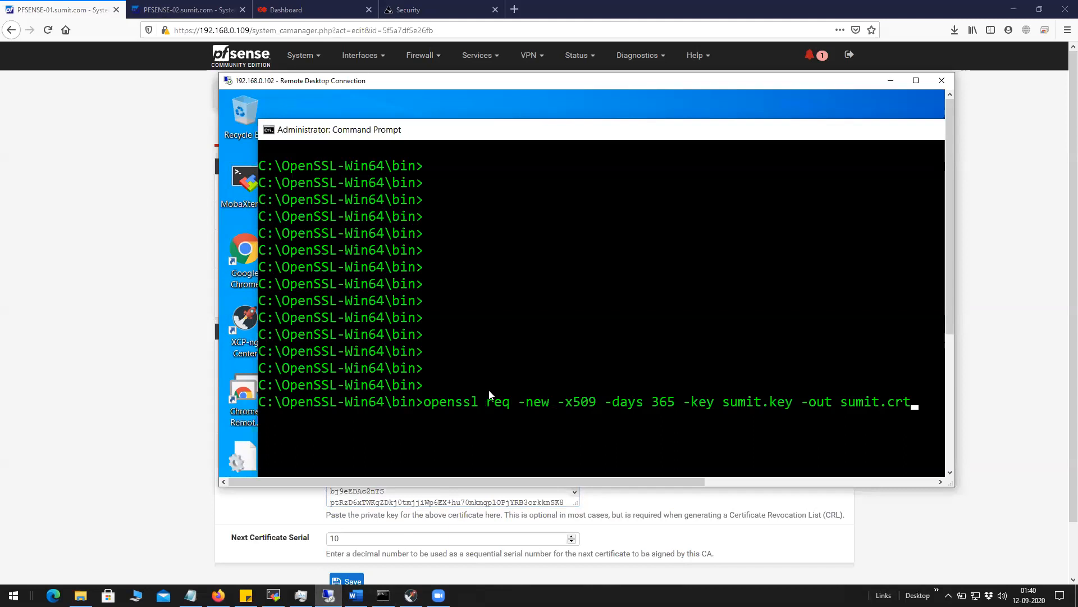
pyautogui.press('Up')
pyautogui.press('Up')
pyautogui.press('Up')
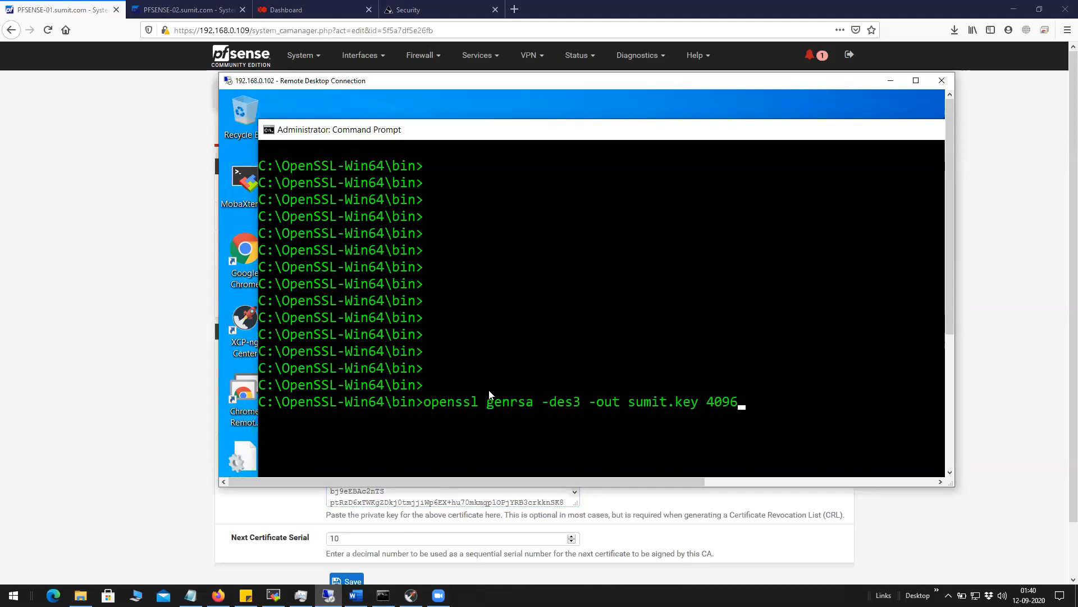
pyautogui.press('Up')
pyautogui.press('Up')
pyautogui.press('Up')
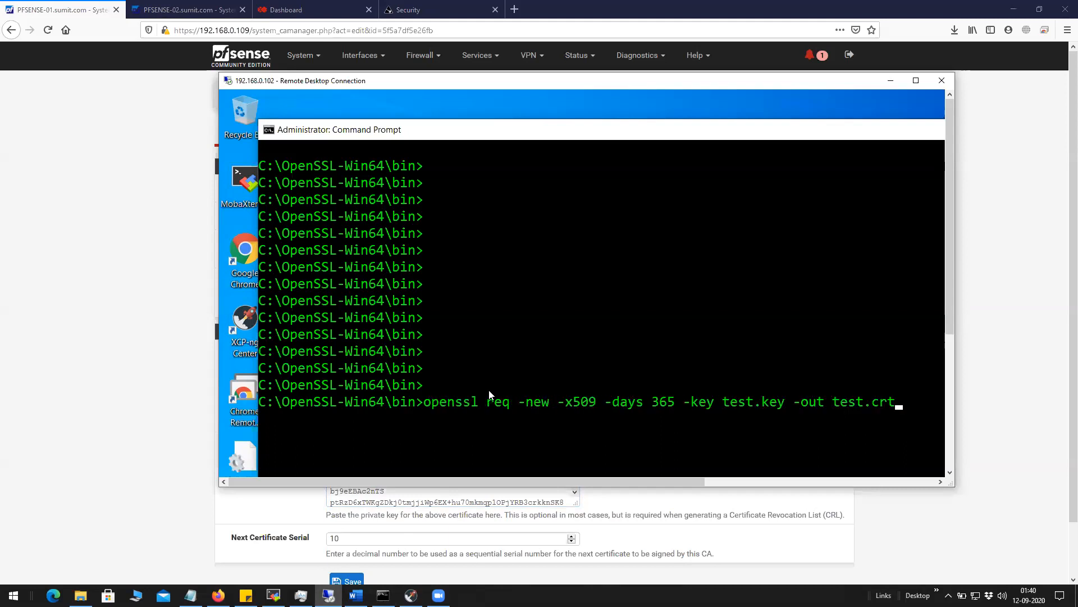
pyautogui.press('Up')
pyautogui.press('Up')
pyautogui.press('Up')
pyautogui.press('Up')
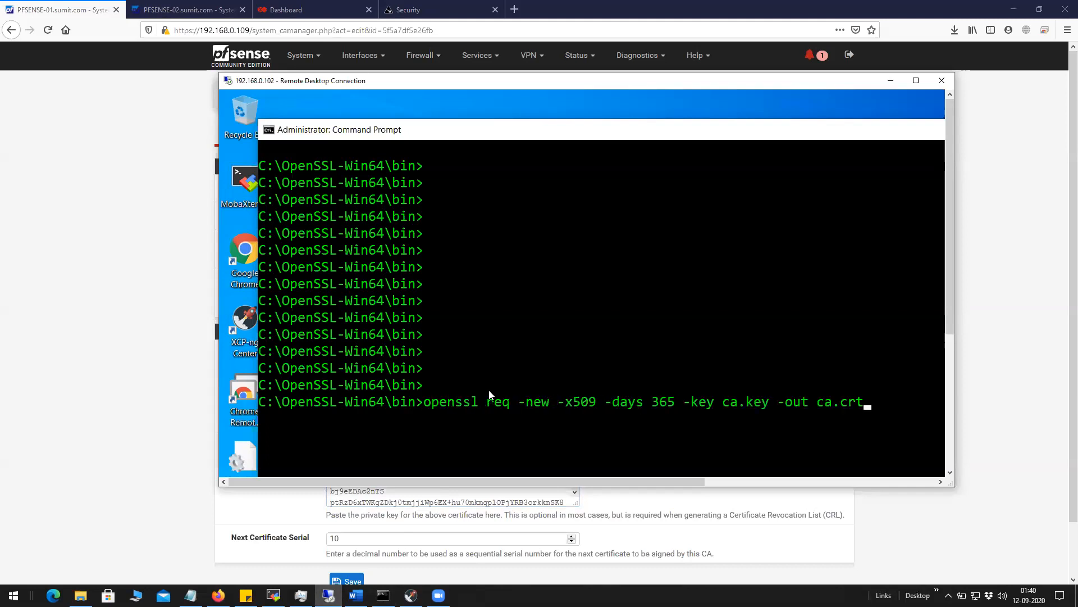
pyautogui.press('Up')
pyautogui.press('Up')
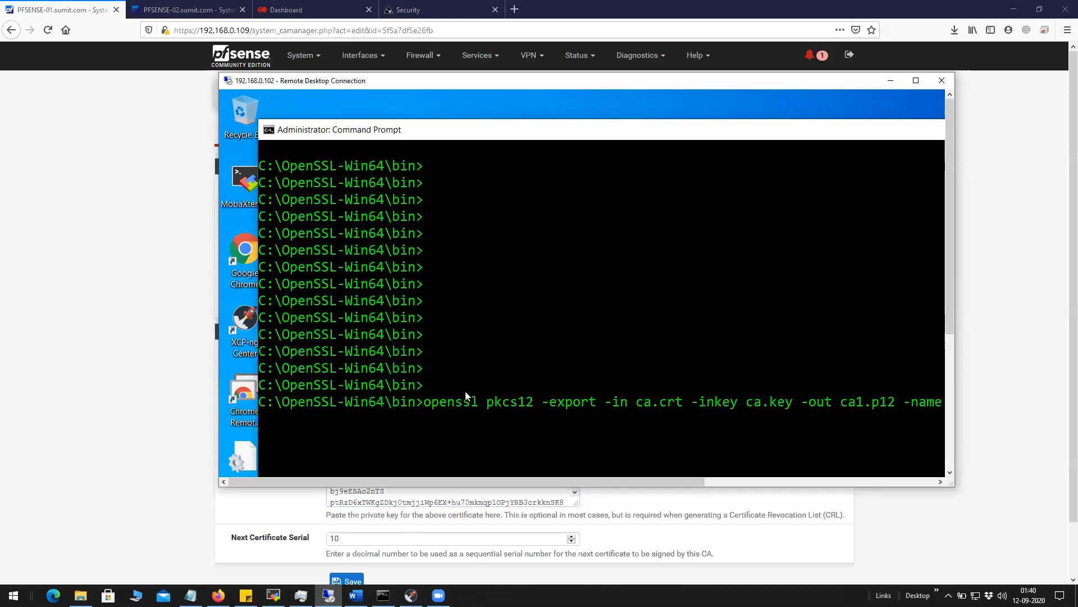
# Widen the remote desktop and highlight the ca.key, ca1.p12 and 'CA Certificate' arguments.
pyautogui.moveTo(572, 129); pyautogui.dragTo(536, 119)
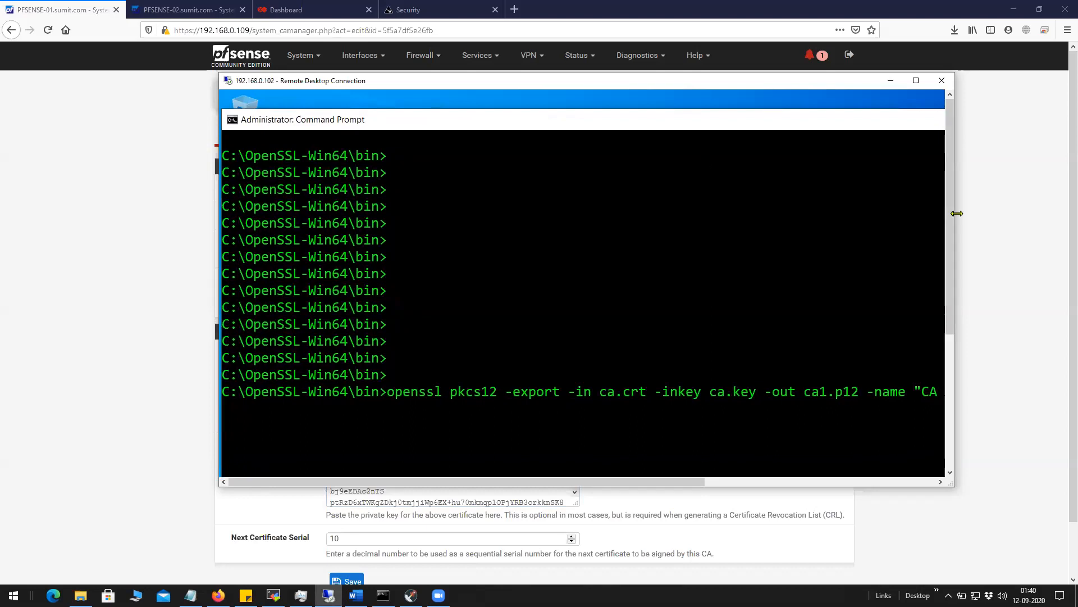
pyautogui.moveTo(957, 213); pyautogui.dragTo(1060, 213)
pyautogui.moveTo(573, 117); pyautogui.dragTo(579, 101)
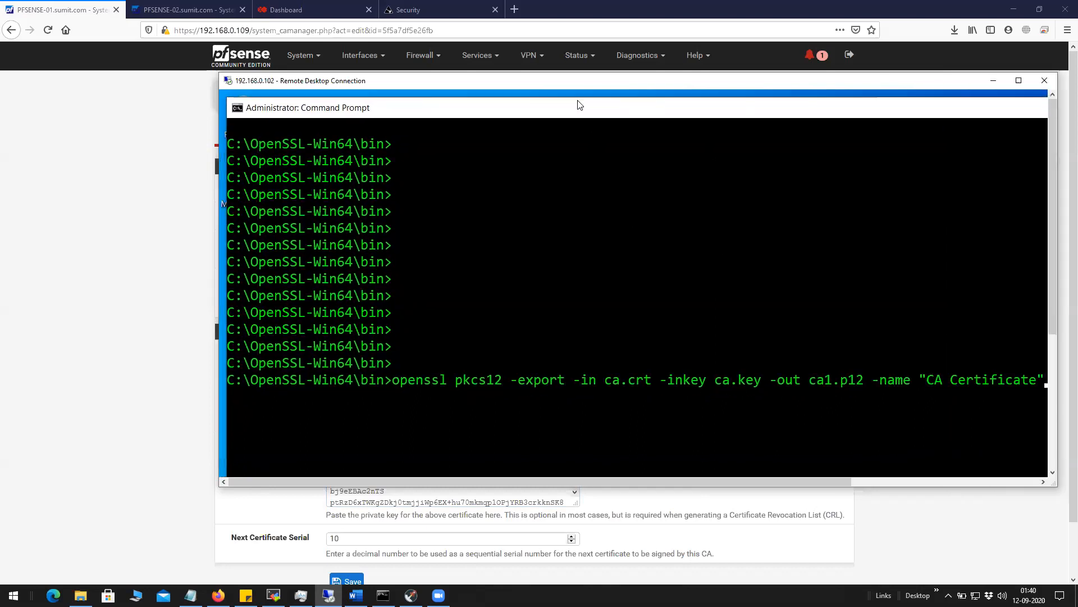
pyautogui.moveTo(521, 482); pyautogui.dragTo(545, 482)
pyautogui.click(583, 375)
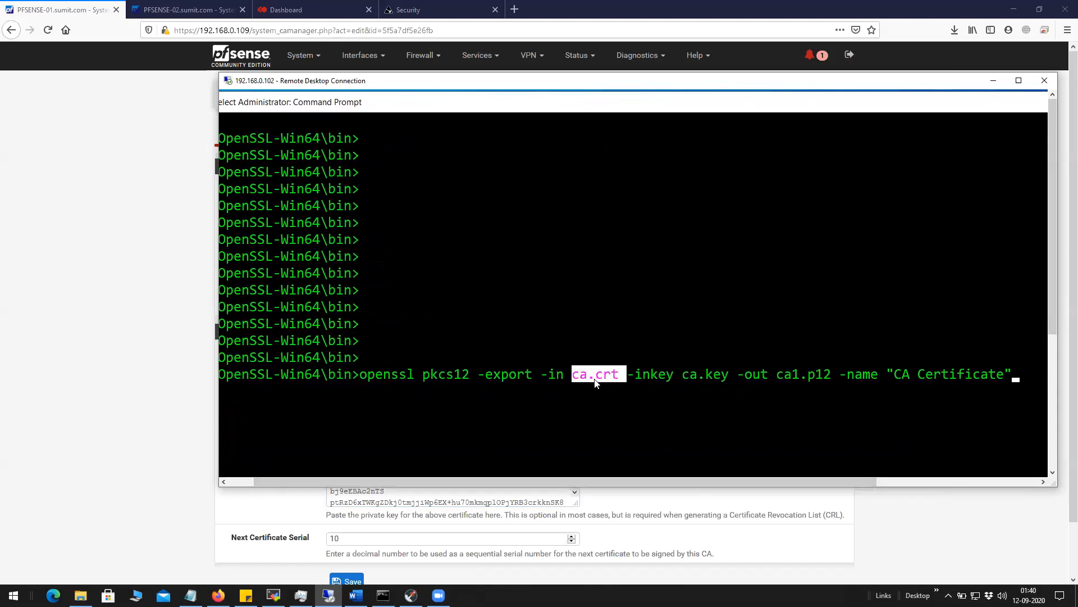
pyautogui.moveTo(615, 479); pyautogui.dragTo(644, 478)
pyautogui.doubleClick(664, 374)
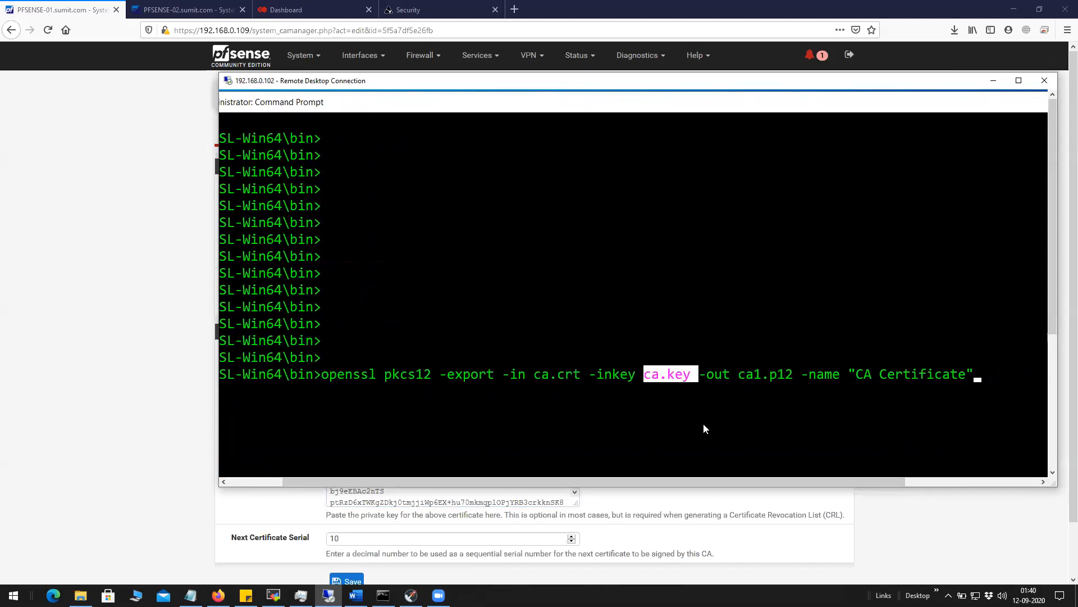
pyautogui.moveTo(716, 481); pyautogui.dragTo(768, 481)
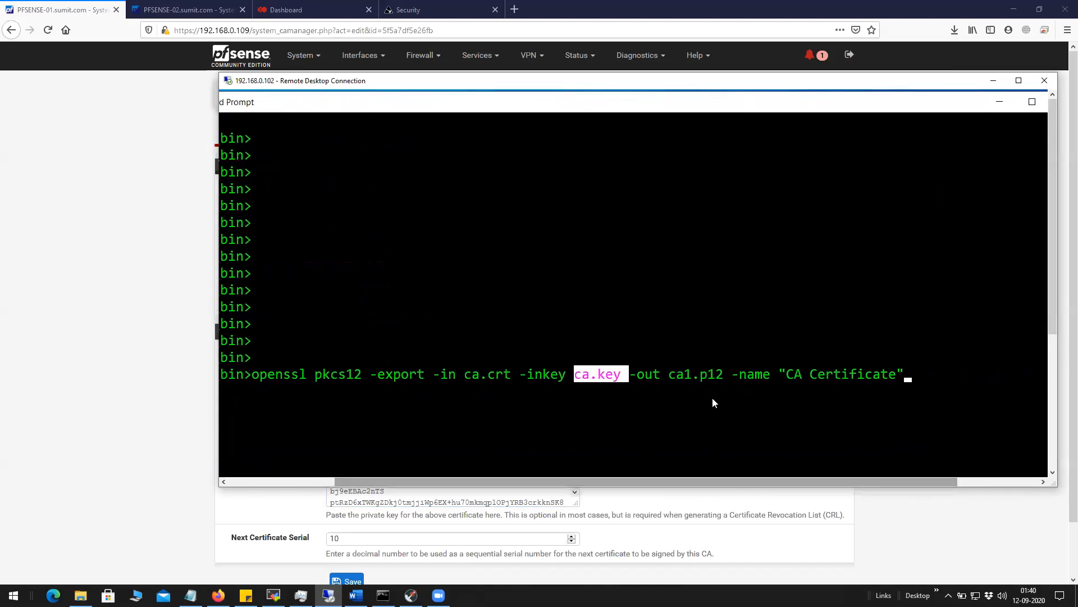
pyautogui.moveTo(693, 376); pyautogui.dragTo(683, 378)
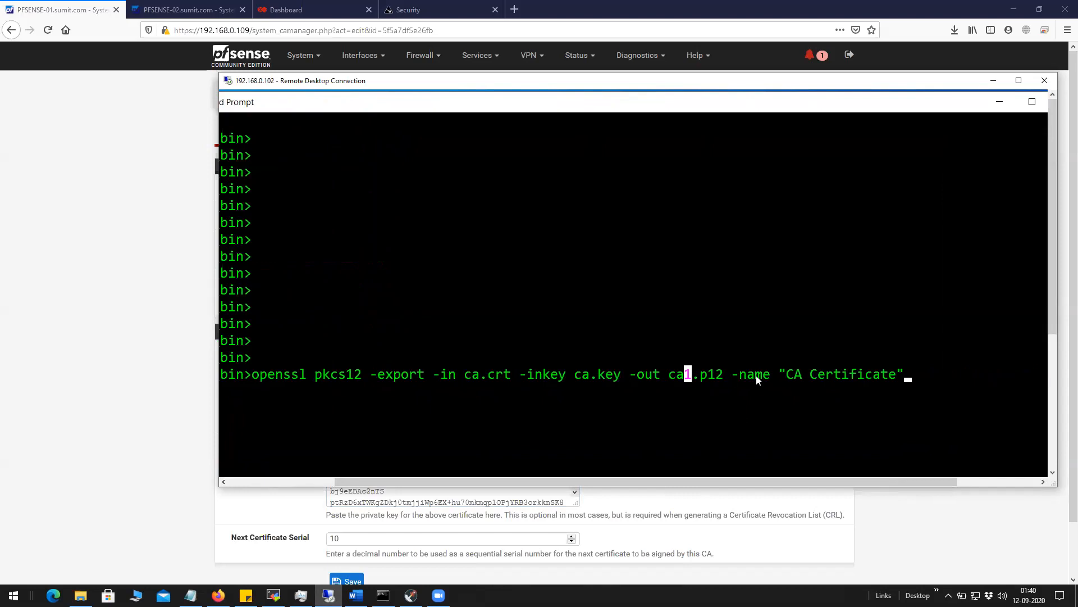
pyautogui.moveTo(789, 375); pyautogui.dragTo(897, 375)
pyautogui.moveTo(670, 375); pyautogui.dragTo(724, 377)
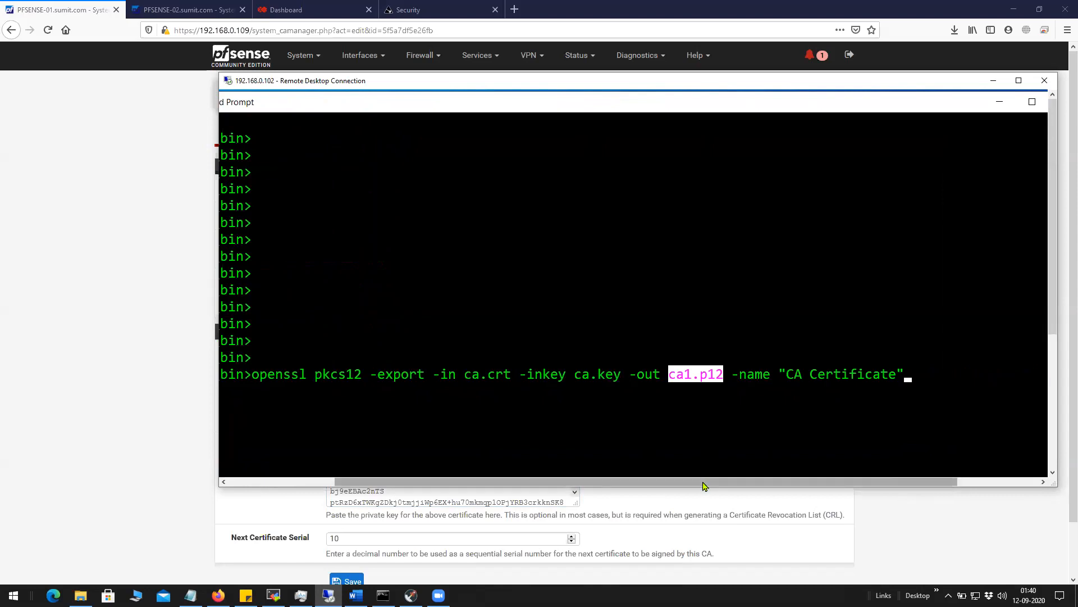
pyautogui.moveTo(703, 485); pyautogui.dragTo(575, 485)
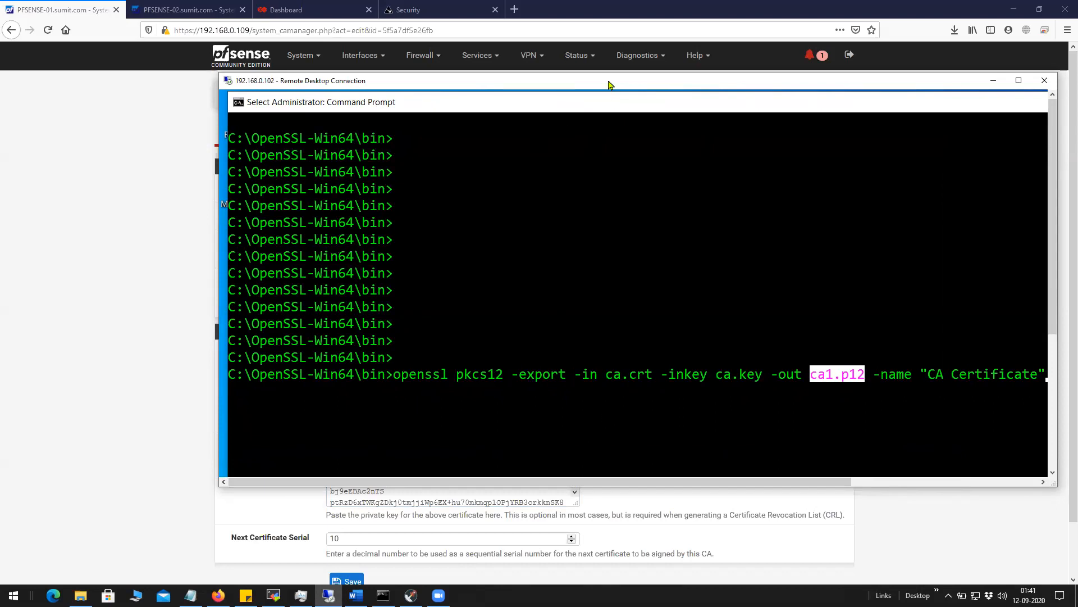
# Reposition and enlarge the Remote Desktop window and move the Command Prompt aside.
pyautogui.moveTo(611, 85); pyautogui.dragTo(494, 86)
pyautogui.moveTo(717, 84); pyautogui.dragTo(761, 84)
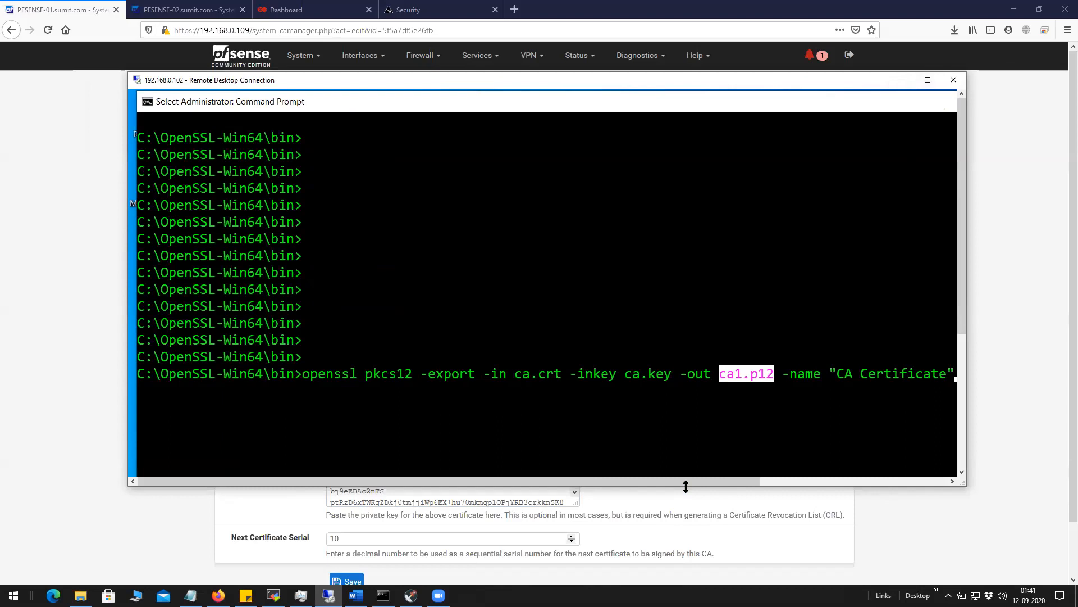
pyautogui.moveTo(685, 486); pyautogui.dragTo(684, 583)
pyautogui.moveTo(786, 103); pyautogui.dragTo(734, 129)
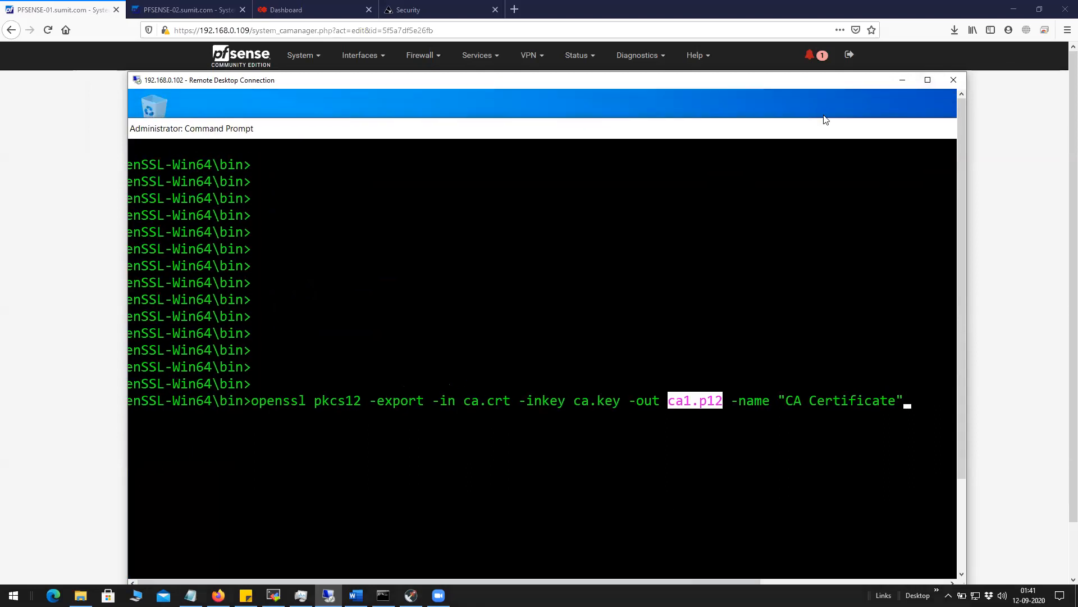
pyautogui.moveTo(832, 122); pyautogui.dragTo(673, 105)
# Browse the remote C: drive to the C:\OpenSSL-Win64\bin folder.
pyautogui.click(843, 112)
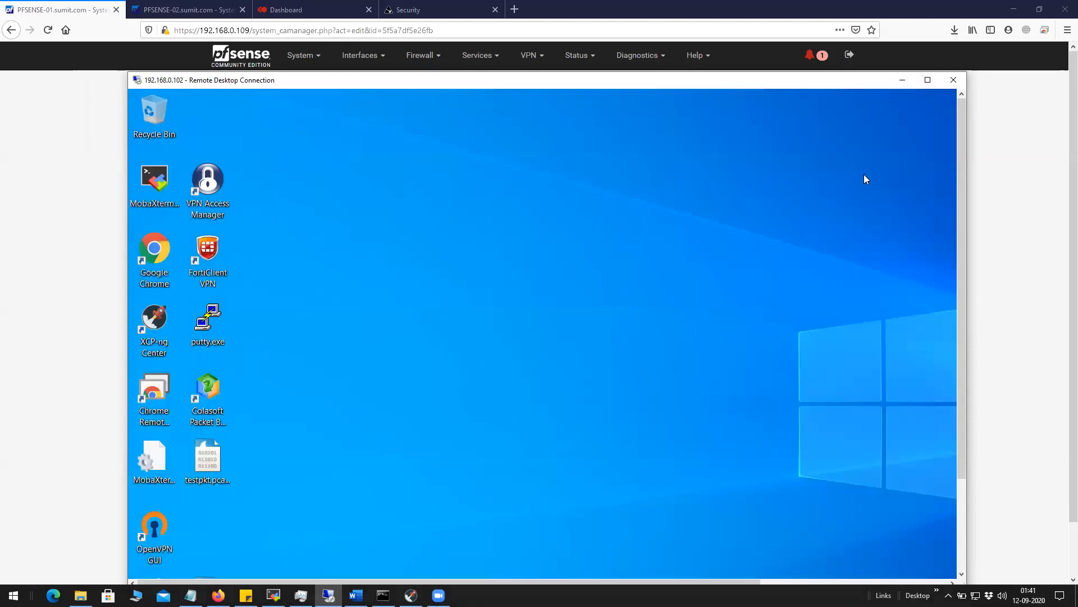
pyautogui.moveTo(960, 219); pyautogui.dragTo(960, 324)
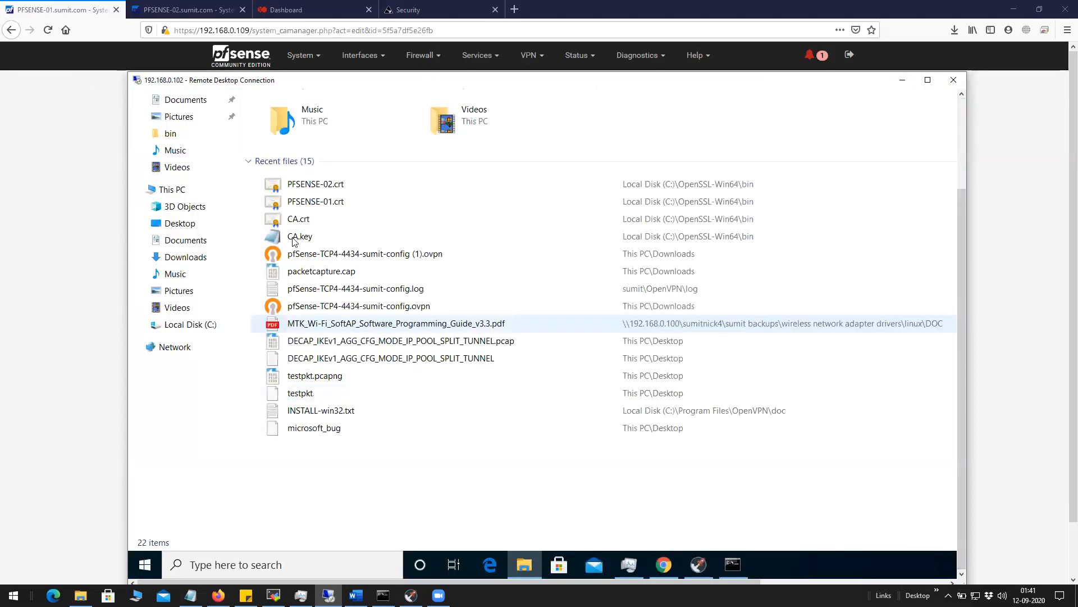
pyautogui.click(200, 332)
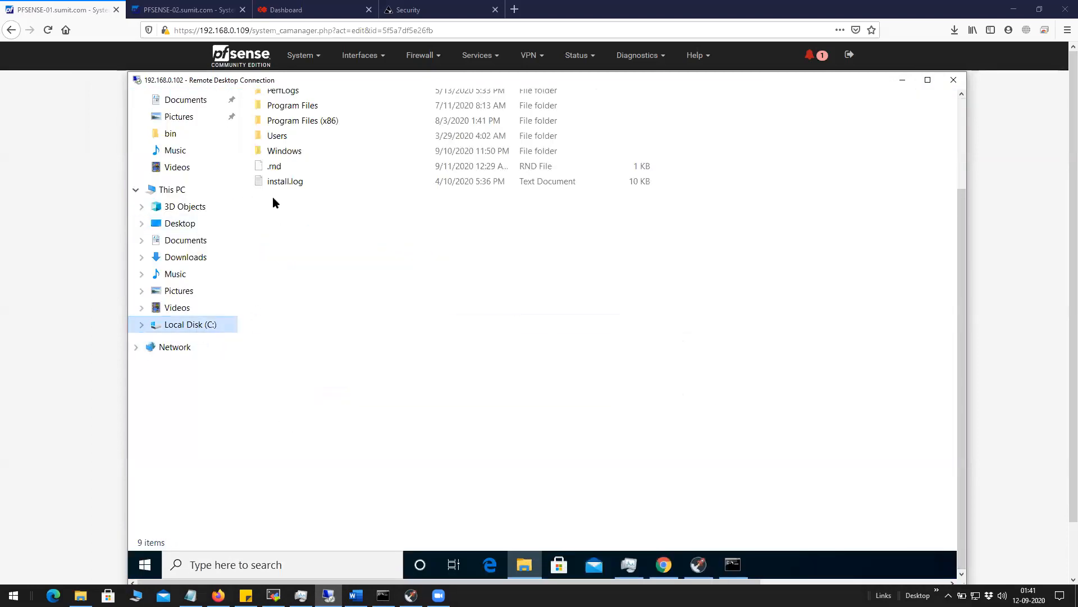
pyautogui.moveTo(960, 225); pyautogui.dragTo(959, 190)
pyautogui.click(303, 121)
pyautogui.doubleClick(304, 121)
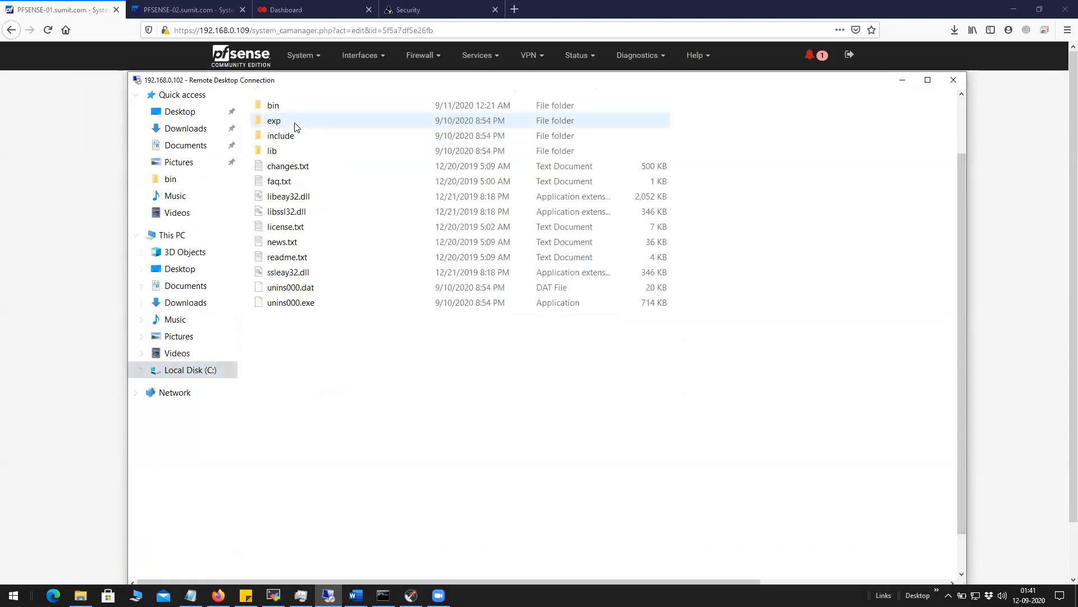
pyautogui.doubleClick(293, 108)
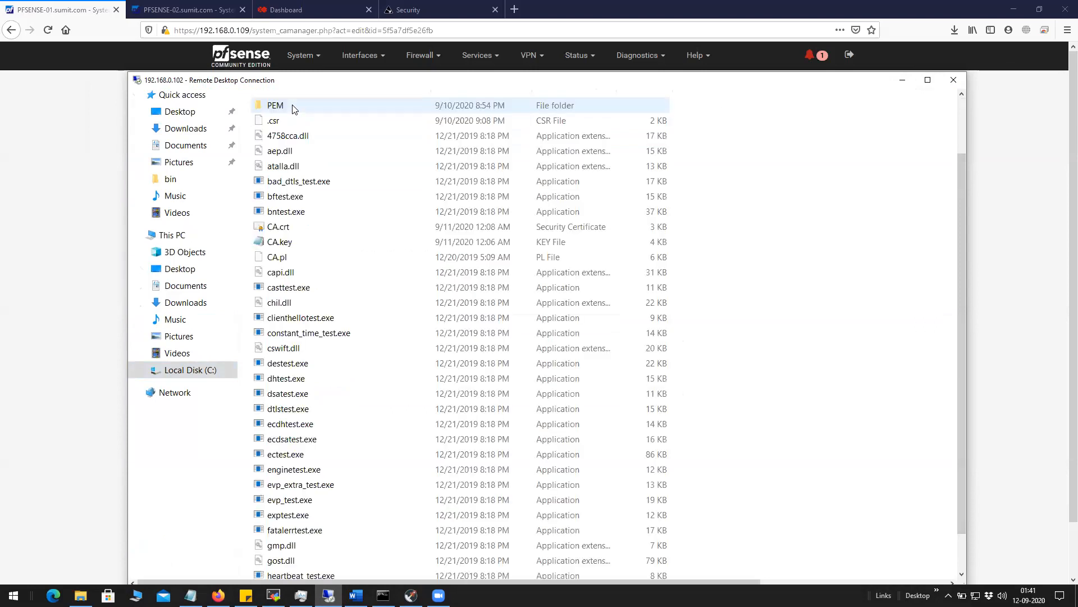
# Open CA.crt with Notepad and select its entire certificate text.
pyautogui.click(304, 230)
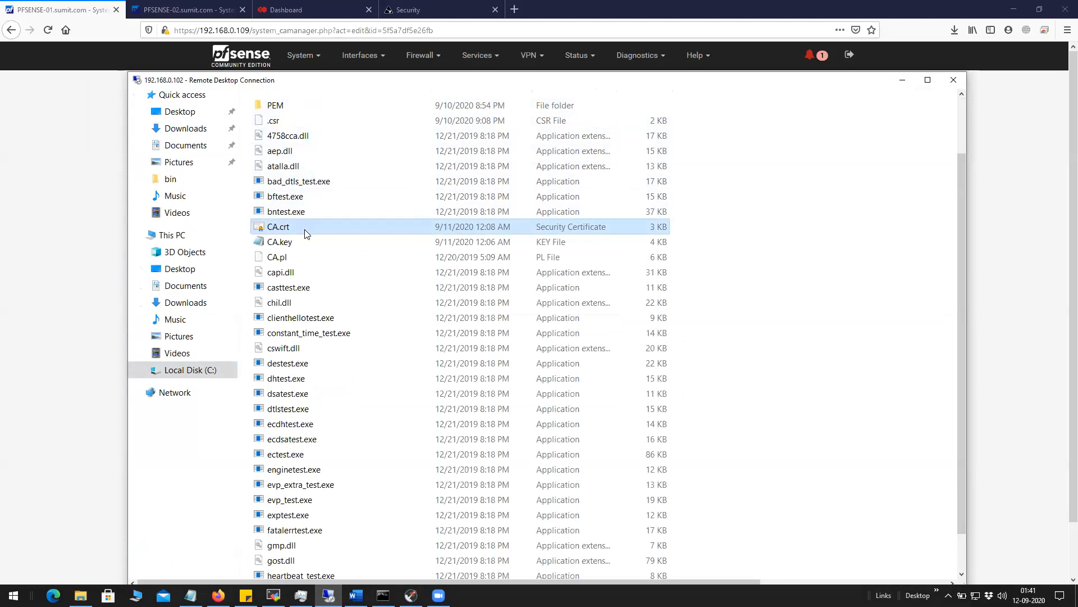
pyautogui.rightClick(306, 232)
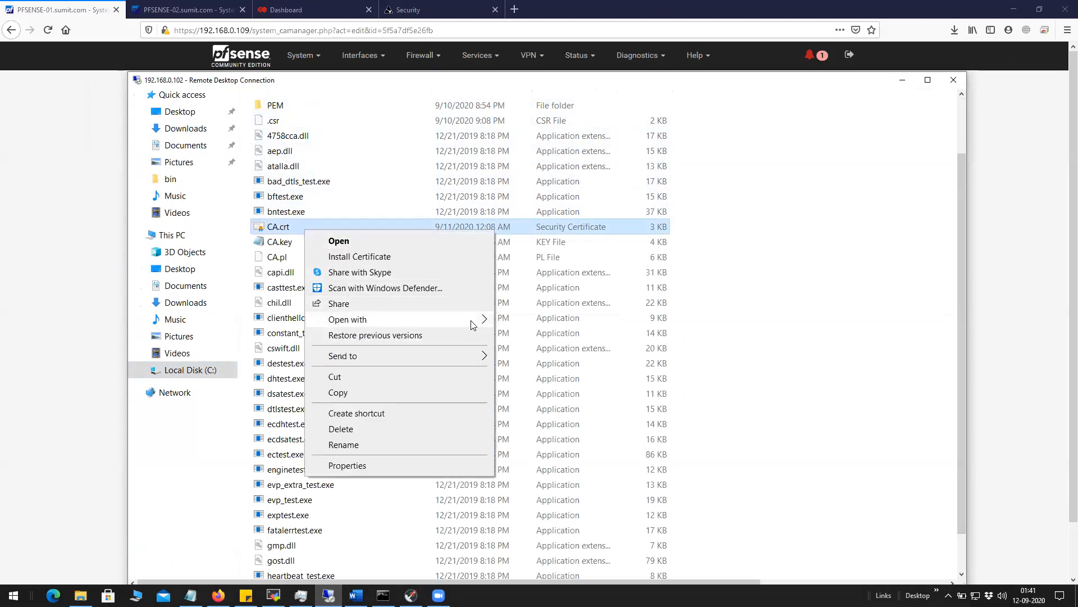
pyautogui.moveTo(393, 320)
pyautogui.click(541, 336)
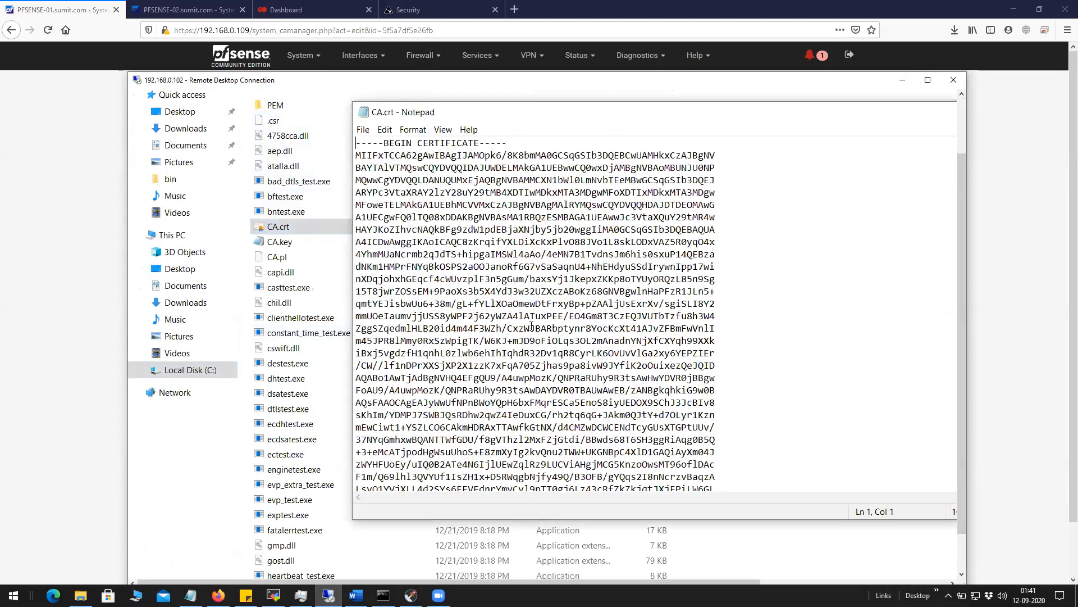
pyautogui.moveTo(358, 145); pyautogui.dragTo(716, 490)
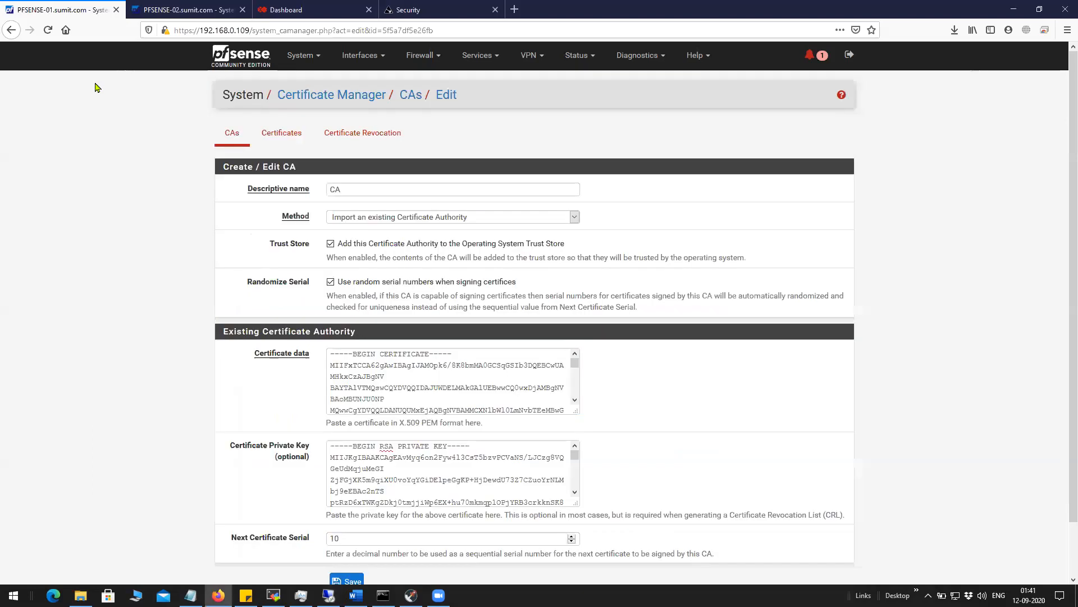
# Return to pfSense's CA edit page and review the Certificate data box.
pyautogui.click(93, 83)
pyautogui.moveTo(331, 355)
pyautogui.mouseDown()
pyautogui.moveTo(402, 401)
pyautogui.moveTo(543, 402)
pyautogui.moveTo(407, 410)
pyautogui.moveTo(336, 355)
pyautogui.moveTo(344, 342)
pyautogui.moveTo(326, 349)
pyautogui.mouseUp()
pyautogui.scroll(-8, 409, 381)
pyautogui.scroll(-5, 409, 381)
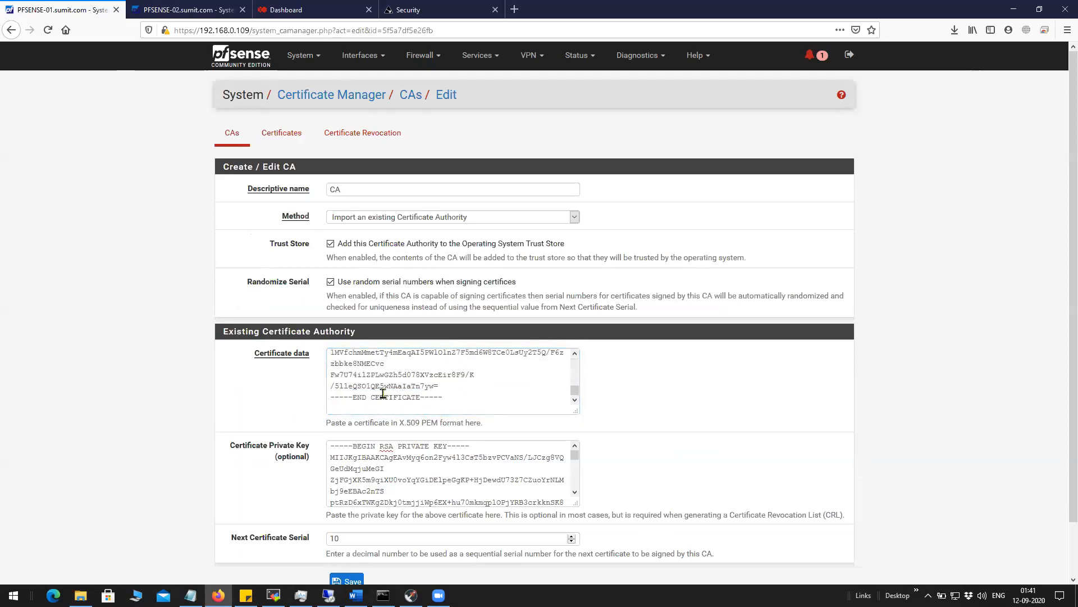
# Bring the remote Notepad with CA.crt forward, clear its selection, and close the Remote Desktop window.
pyautogui.scroll(-2, 382, 394)
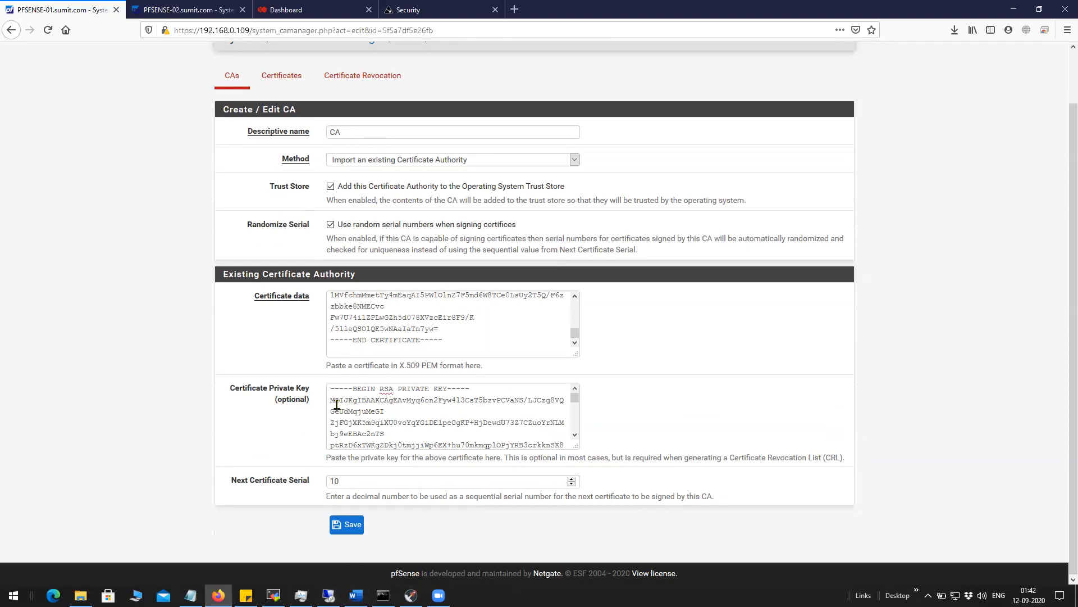
pyautogui.click(328, 595)
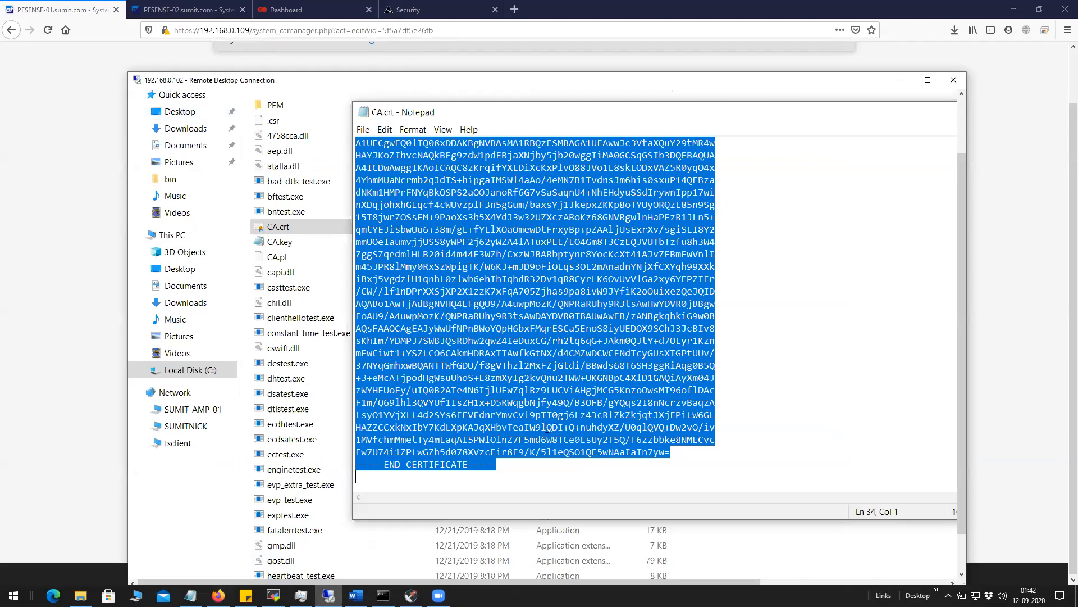
pyautogui.click(521, 471)
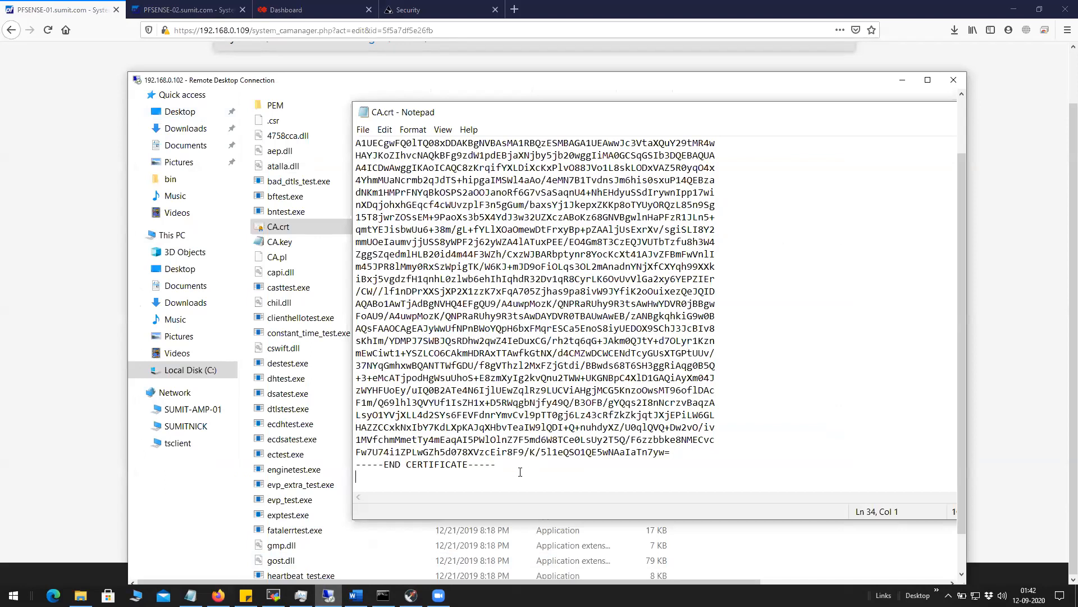
pyautogui.click(953, 80)
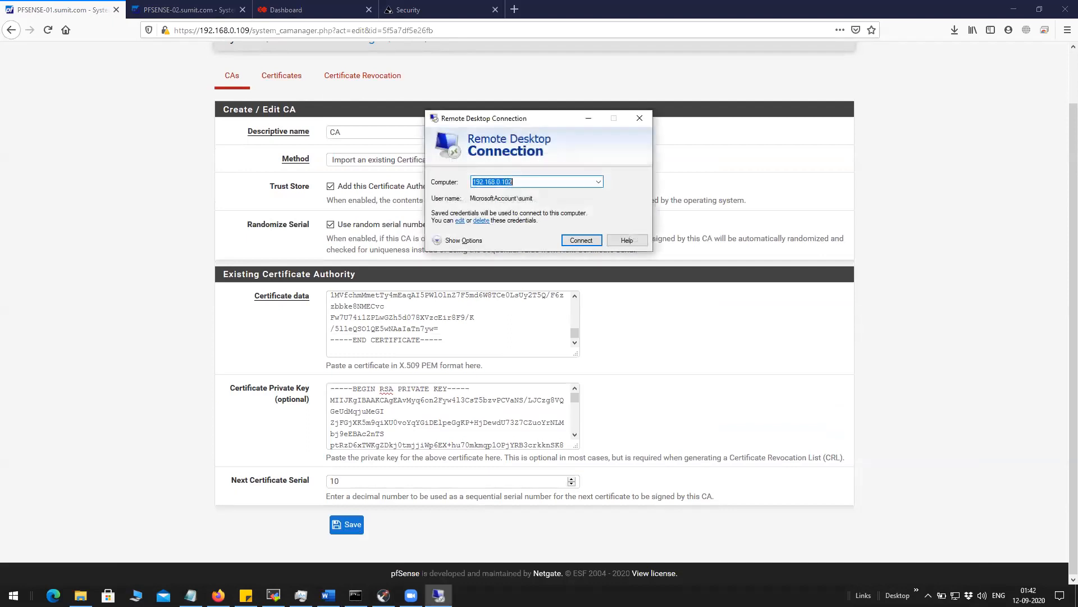
# Restore the Remote Desktop window and return it to windowed size.
pyautogui.click(589, 117)
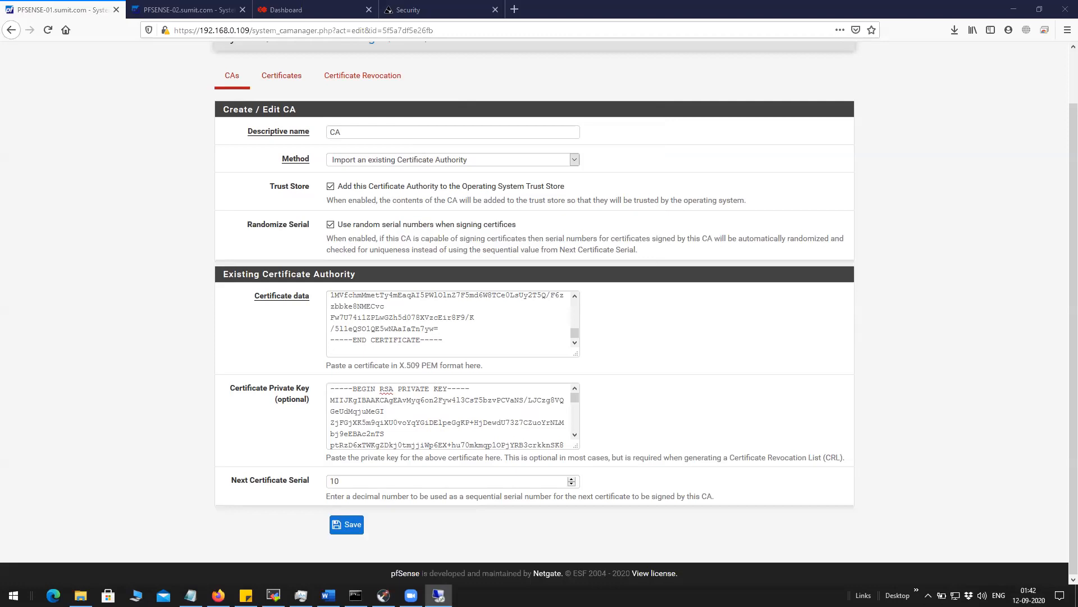
pyautogui.click(438, 595)
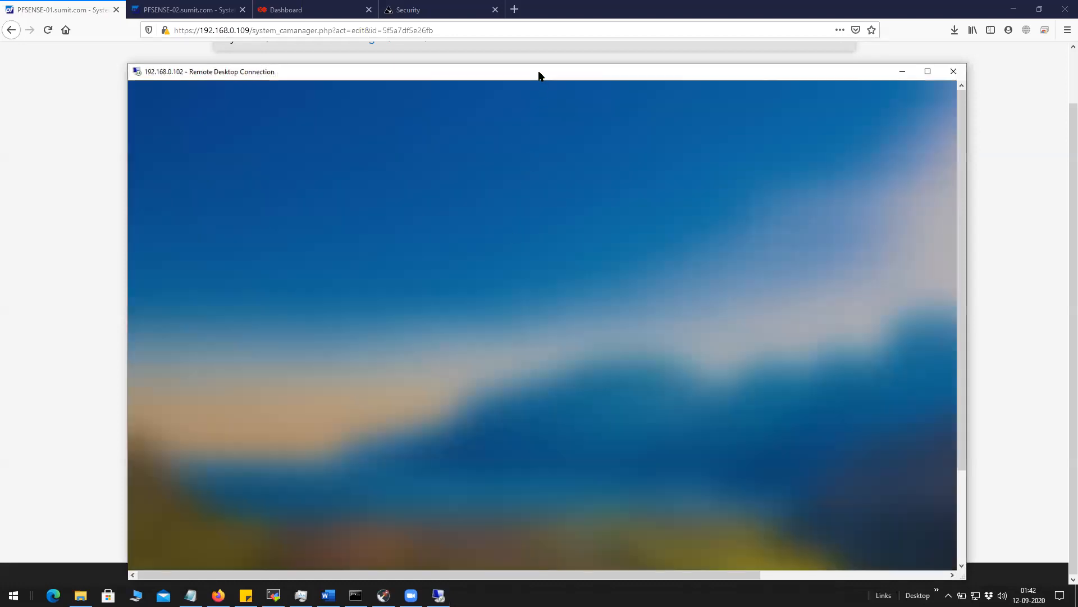
pyautogui.moveTo(539, 75); pyautogui.dragTo(561, 86)
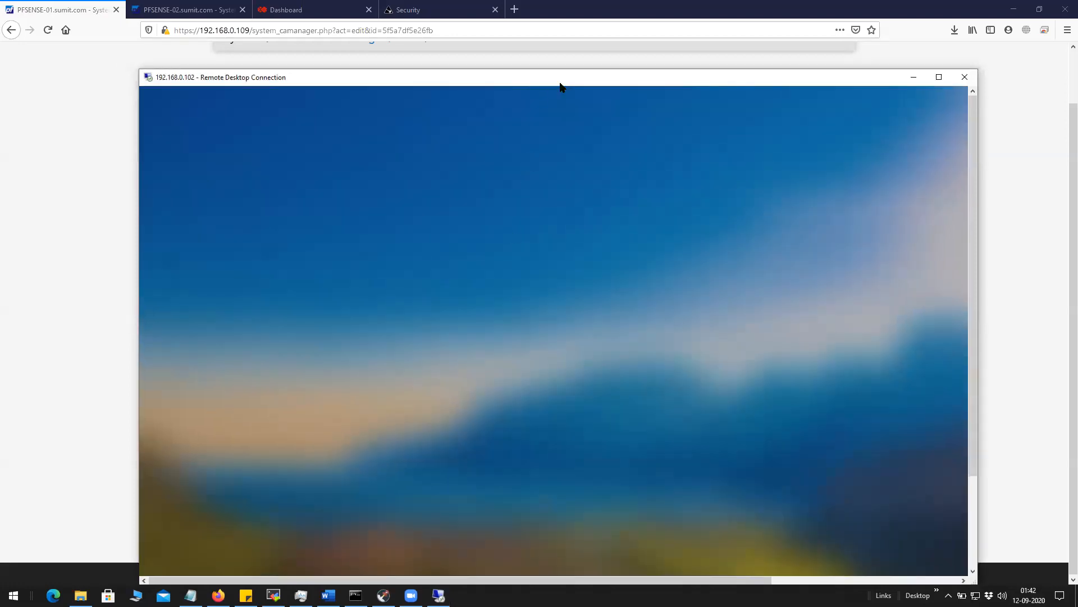
pyautogui.doubleClick(560, 83)
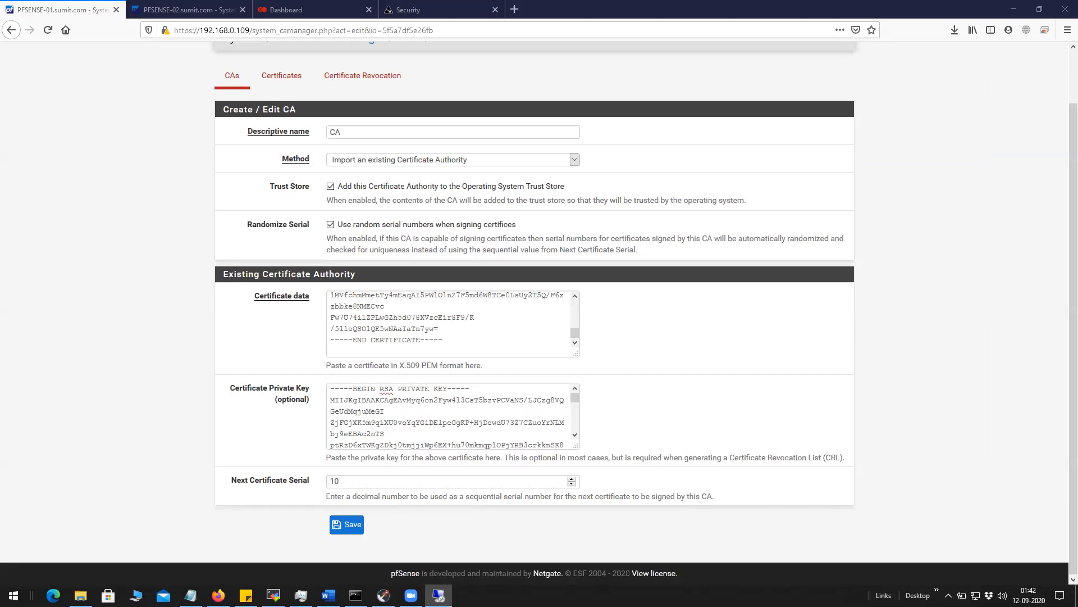
pyautogui.click(668, 6)
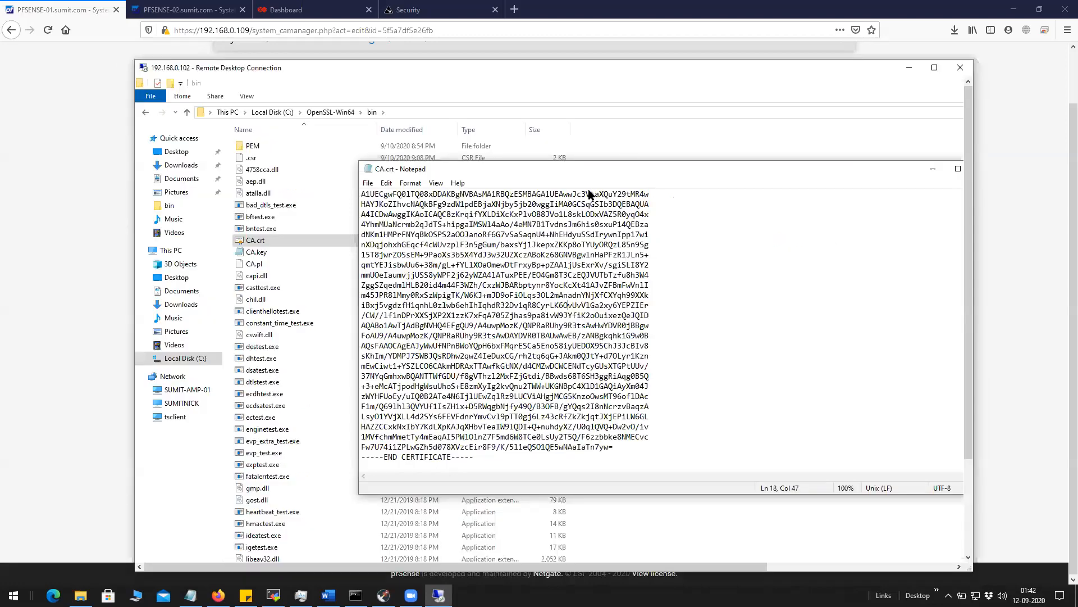
# Close the CA.crt Notepad window, select CA.key, and return to pfSense's CA edit page.
pyautogui.moveTo(865, 173); pyautogui.dragTo(745, 173)
pyautogui.click(866, 173)
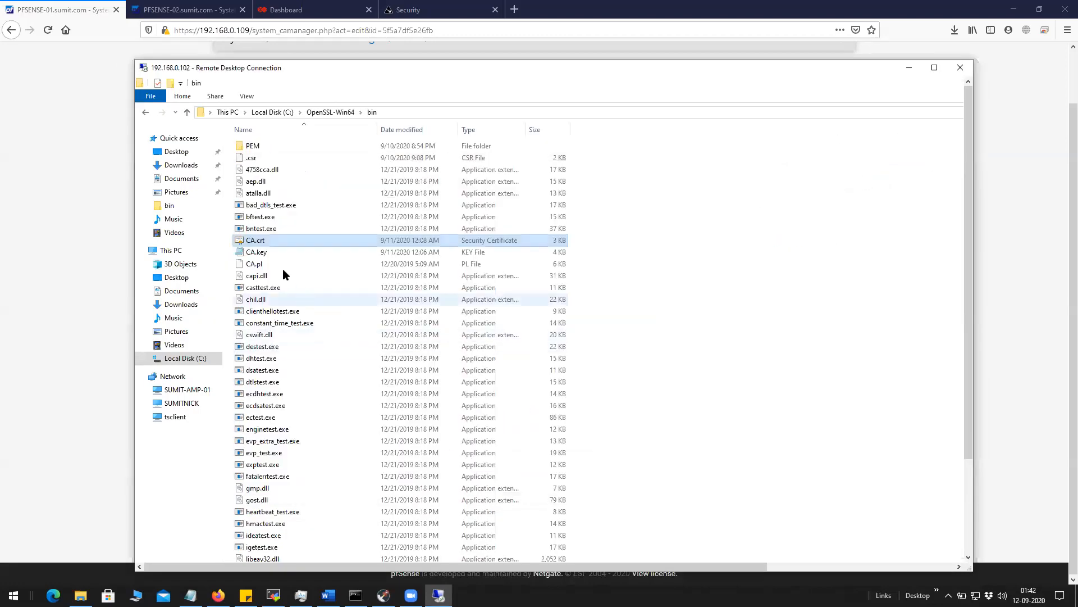
pyautogui.click(267, 254)
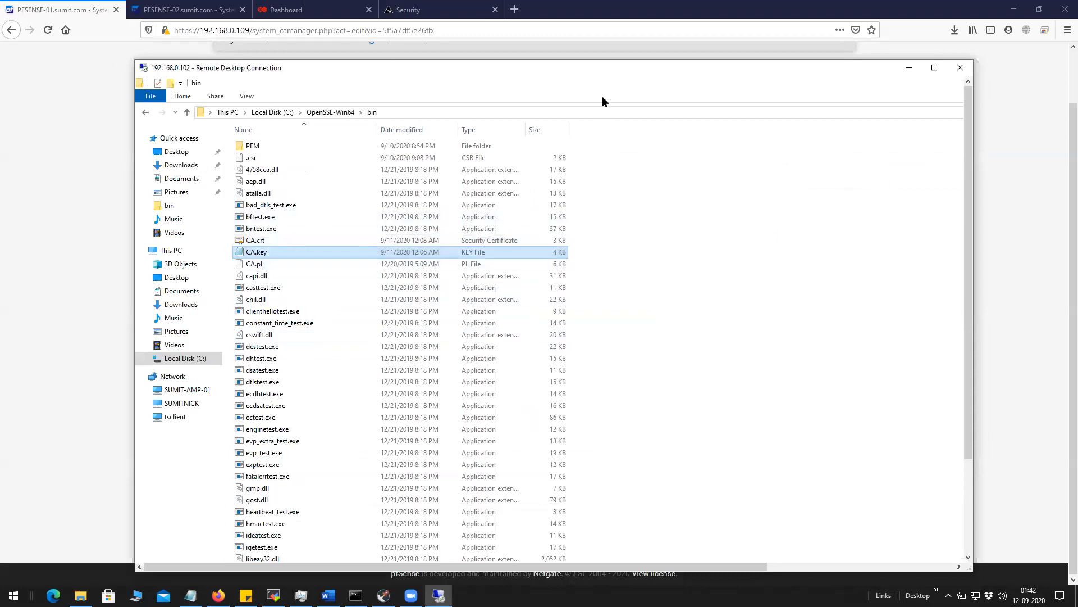
pyautogui.click(1049, 259)
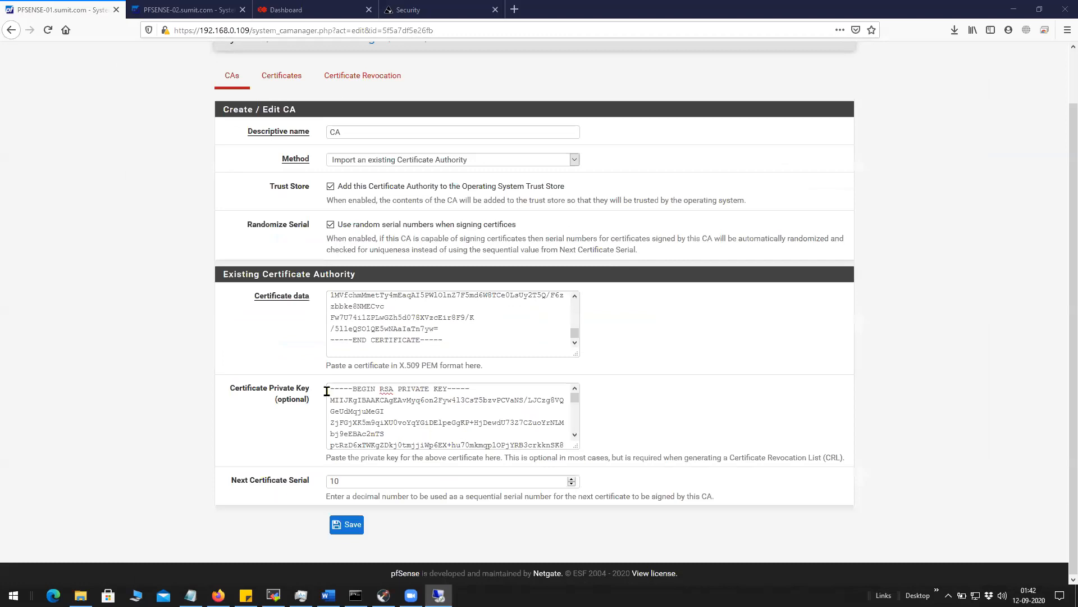
pyautogui.moveTo(329, 393); pyautogui.dragTo(499, 437)
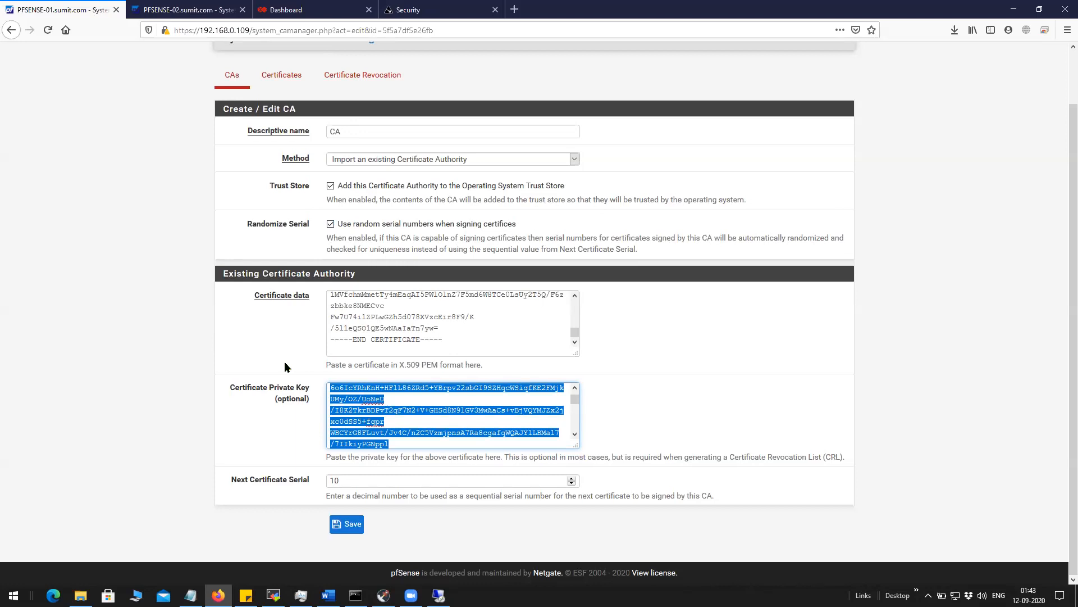
pyautogui.click(337, 481)
pyautogui.click(300, 504)
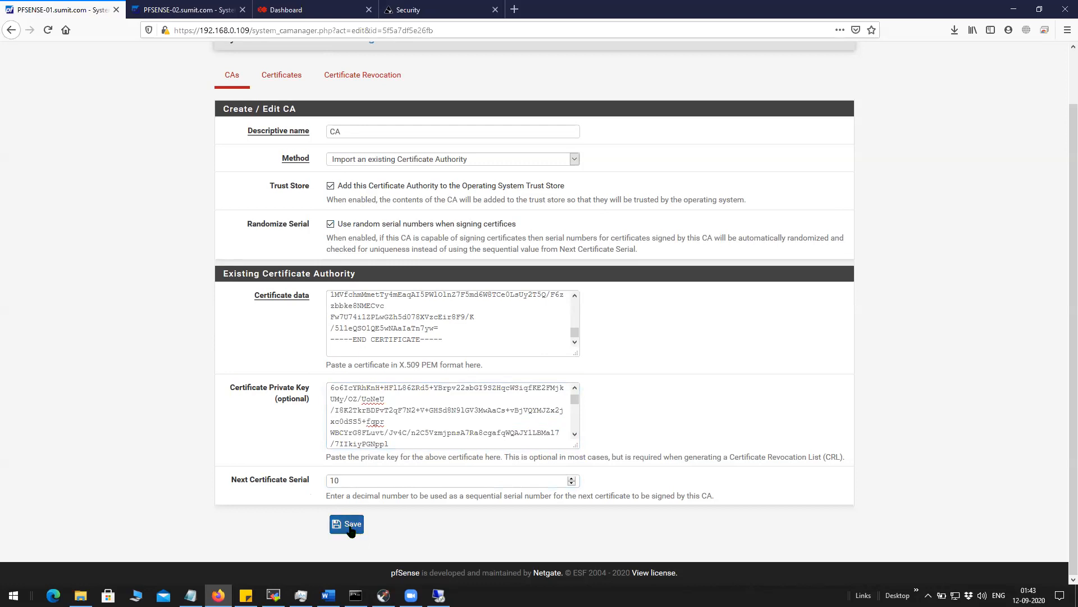
# Start a new certificate using the method Create a Certificate Signing Request.
pyautogui.click(281, 84)
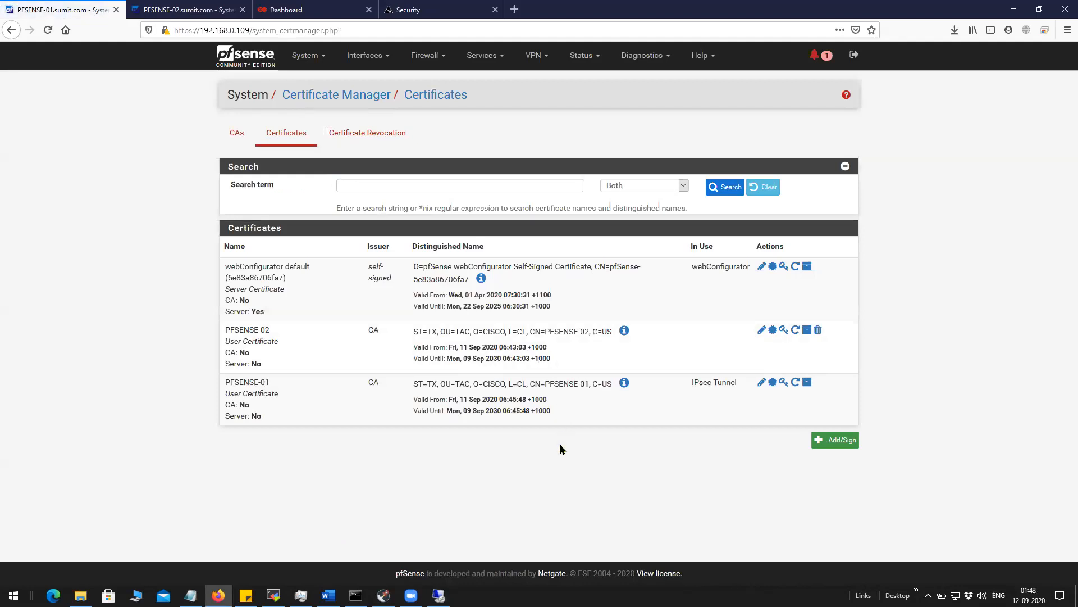
pyautogui.click(834, 443)
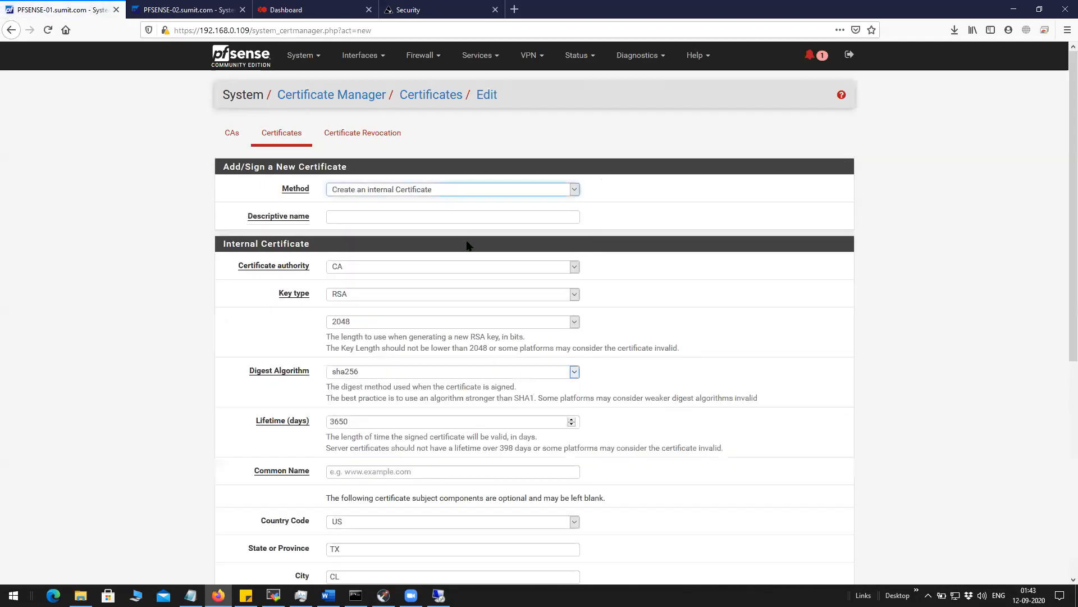
pyautogui.click(462, 190)
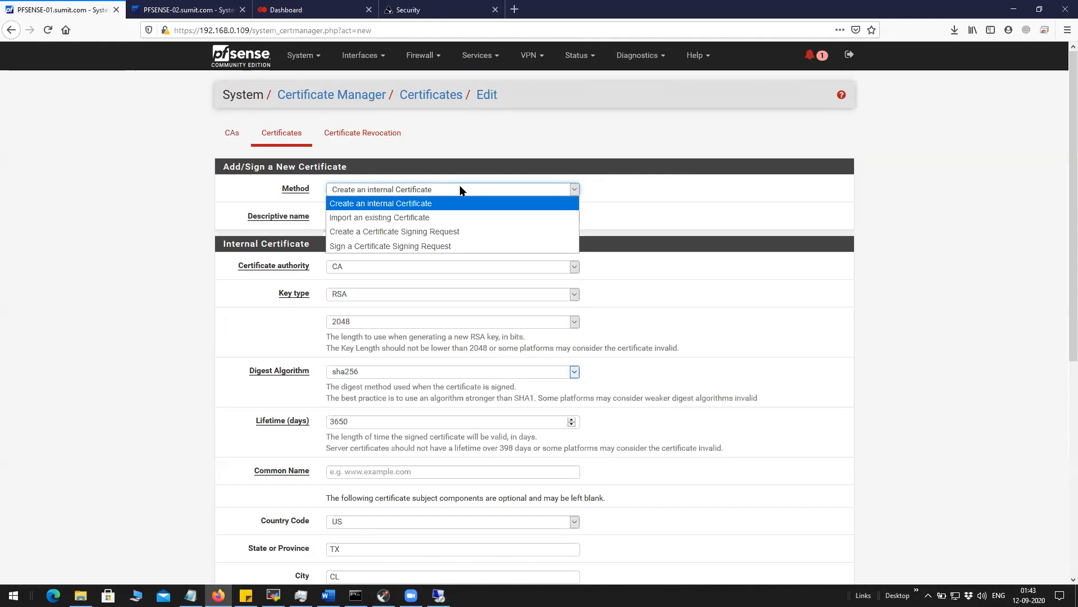
pyautogui.click(448, 232)
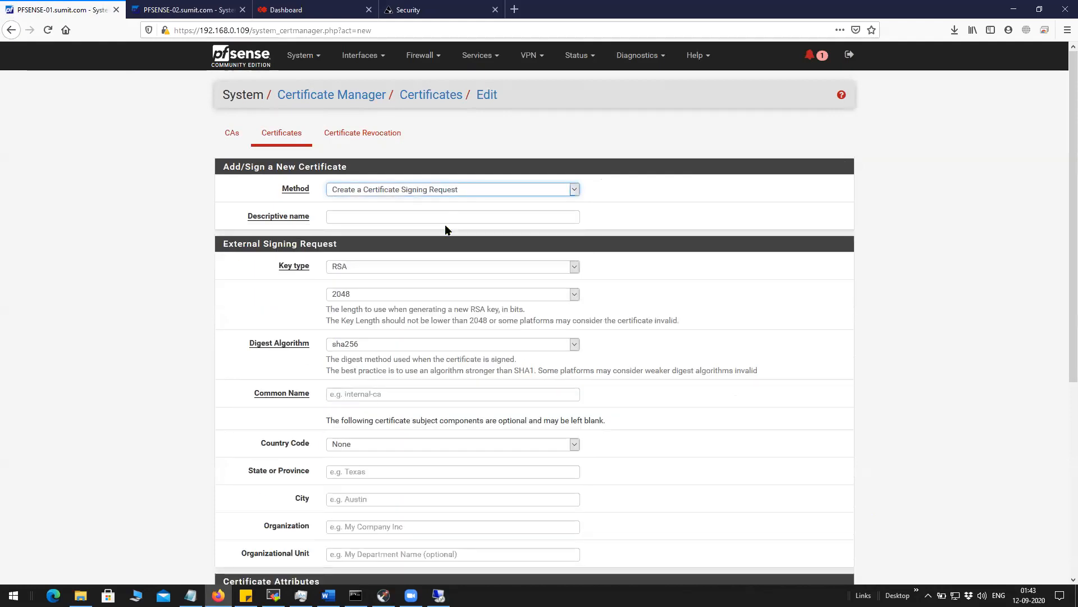
pyautogui.scroll(-2, 438, 232)
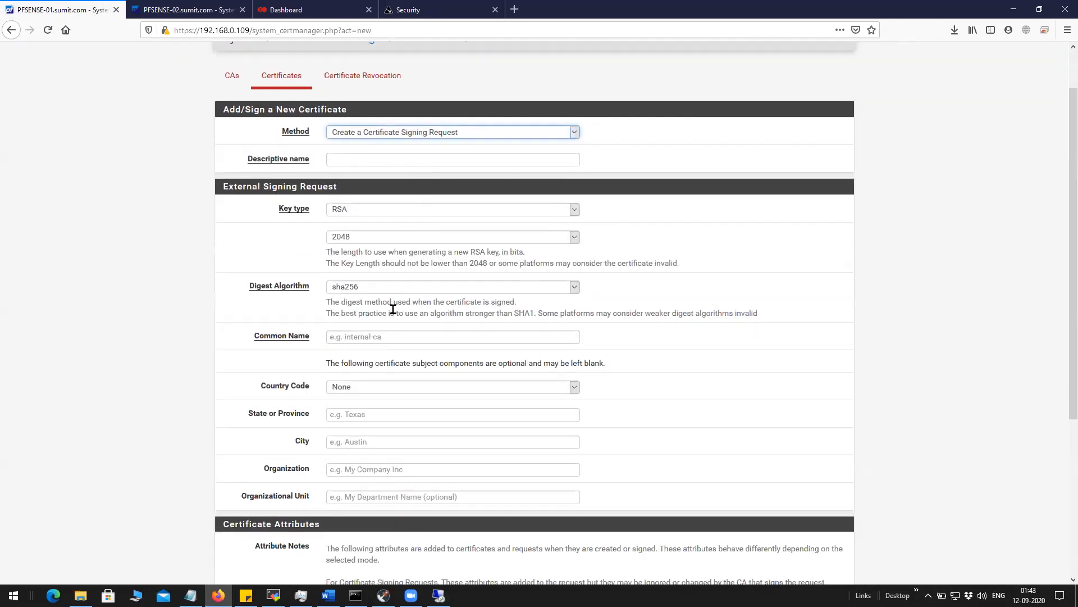
pyautogui.scroll(-5, 385, 539)
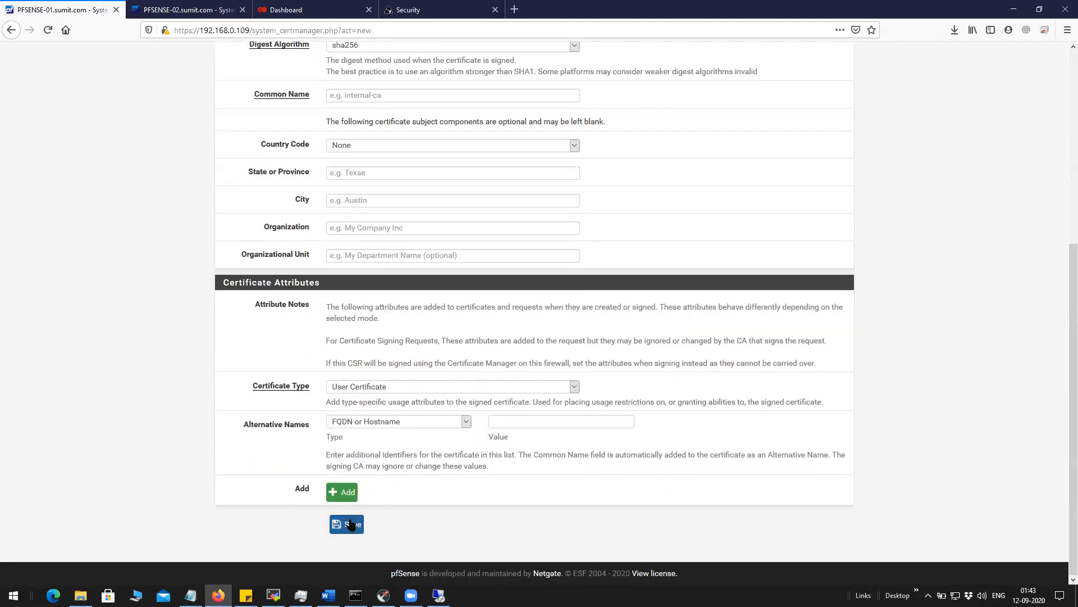
pyautogui.scroll(5, 389, 299)
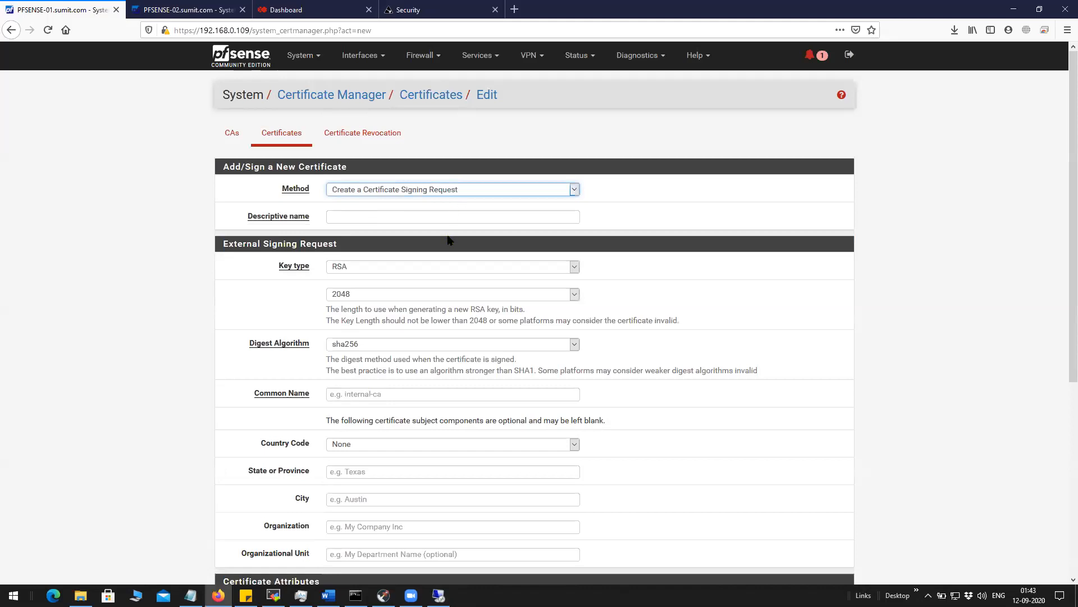
# Name the request 'test', enter a sample common name, and set country code CZ.
pyautogui.click(454, 215)
pyautogui.write('test')
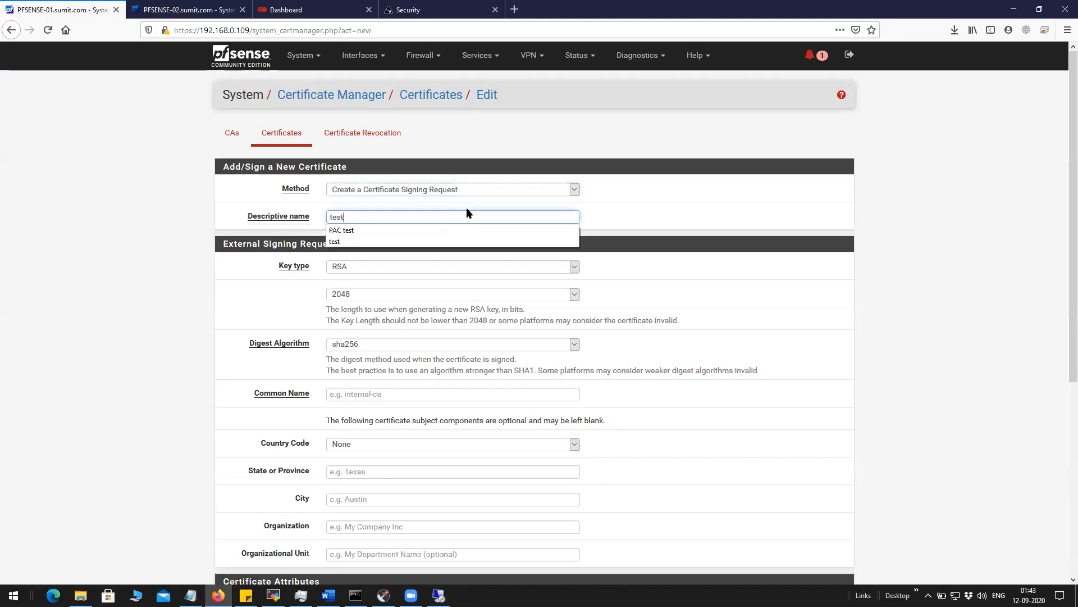
pyautogui.click(720, 268)
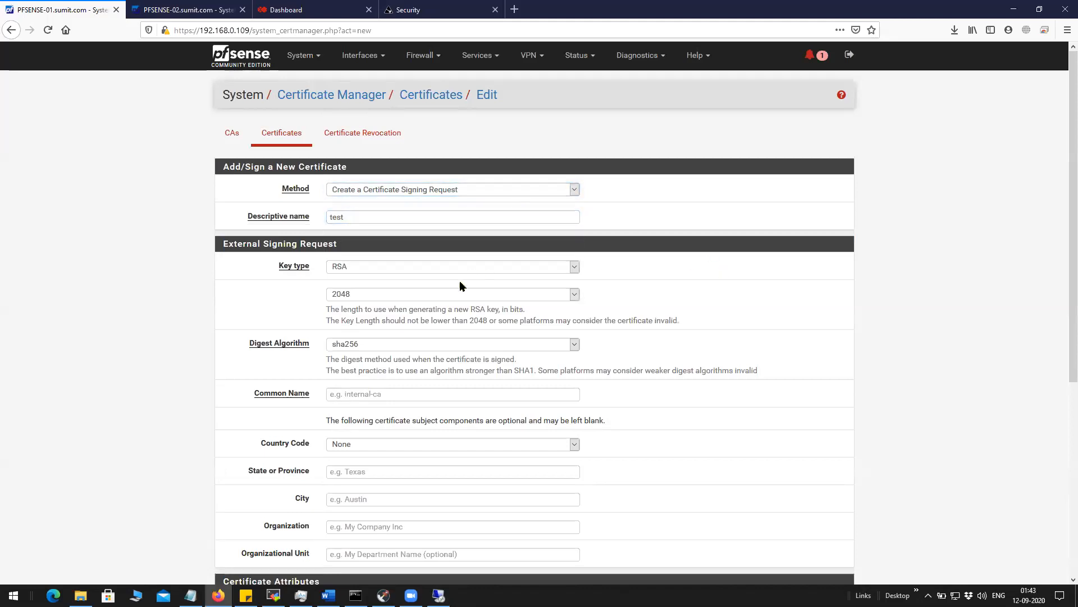
pyautogui.scroll(-2, 388, 315)
pyautogui.click(380, 279)
pyautogui.write('sdfs')
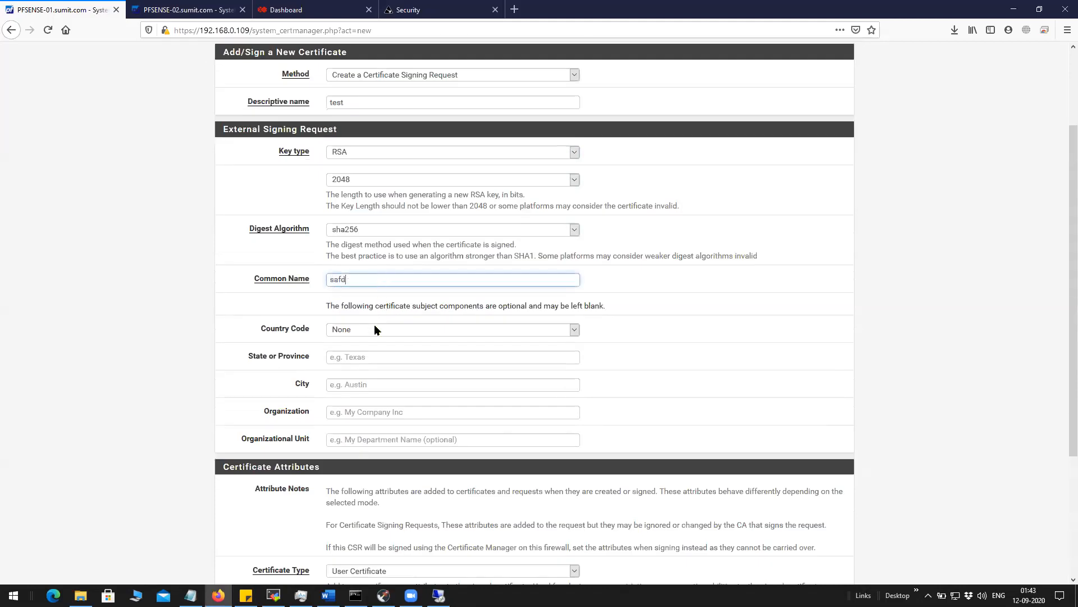
pyautogui.click(375, 330)
pyautogui.press('d')
pyautogui.click(362, 300)
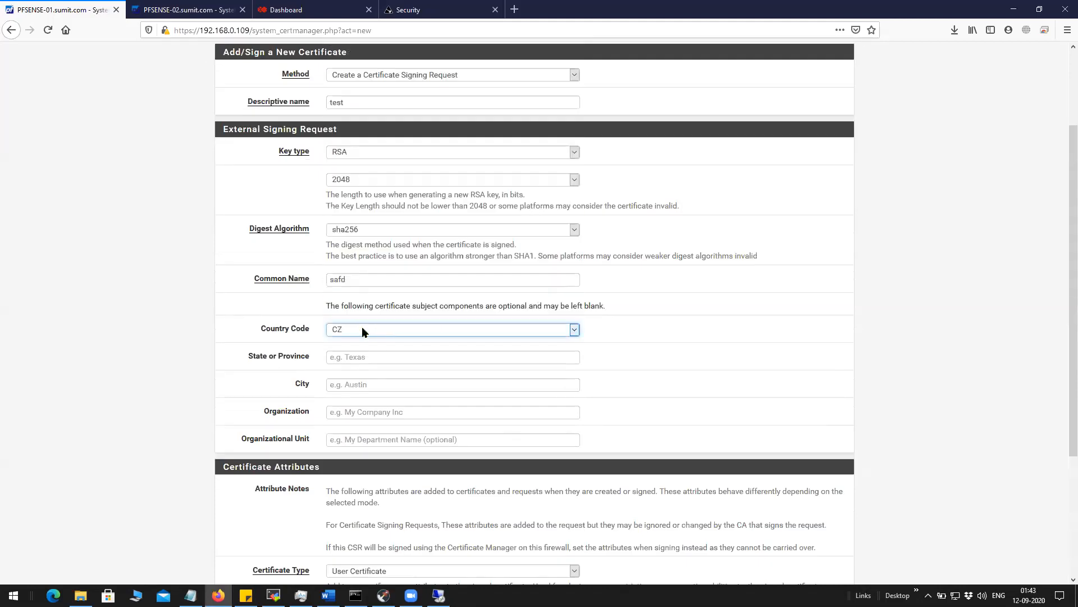
# Fill state, city, organization, unit and alternative name with sample text, then save.
pyautogui.click(361, 358)
pyautogui.write('sdfd')
pyautogui.click(360, 384)
pyautogui.write('dfs')
pyautogui.click(356, 412)
pyautogui.write('dsgf')
pyautogui.click(353, 439)
pyautogui.write('fdg')
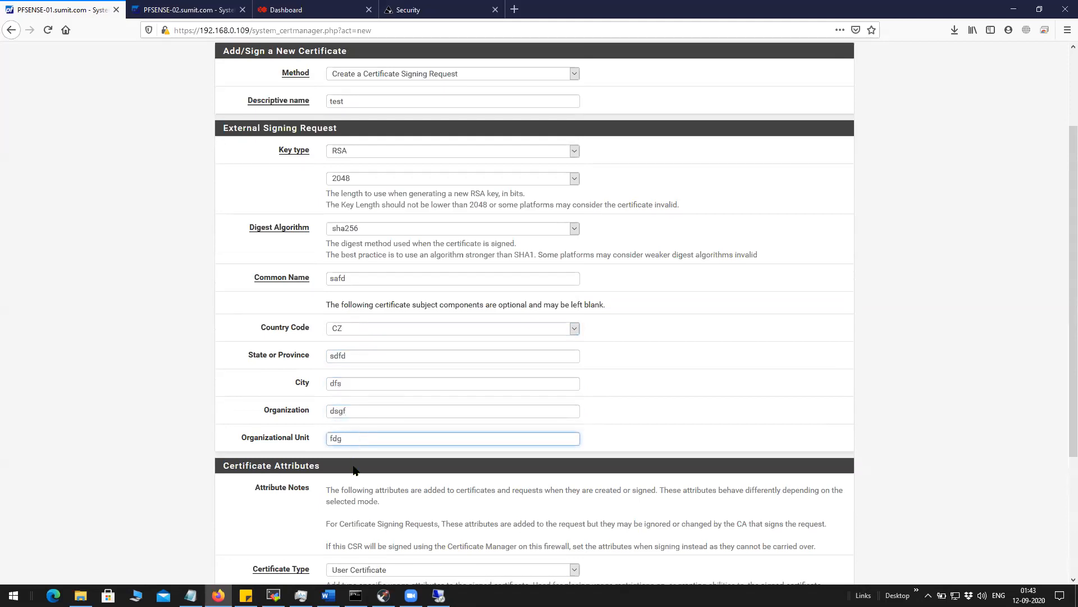
pyautogui.scroll(-3, 353, 469)
pyautogui.click(514, 433)
pyautogui.write('sa')
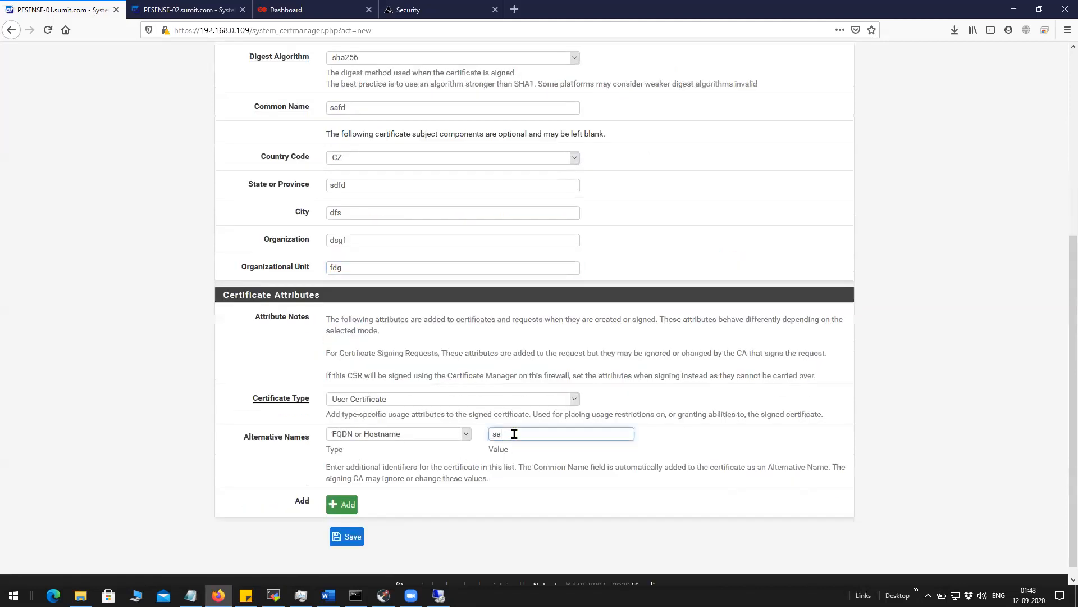
pyautogui.write('rffds')
pyautogui.click(348, 537)
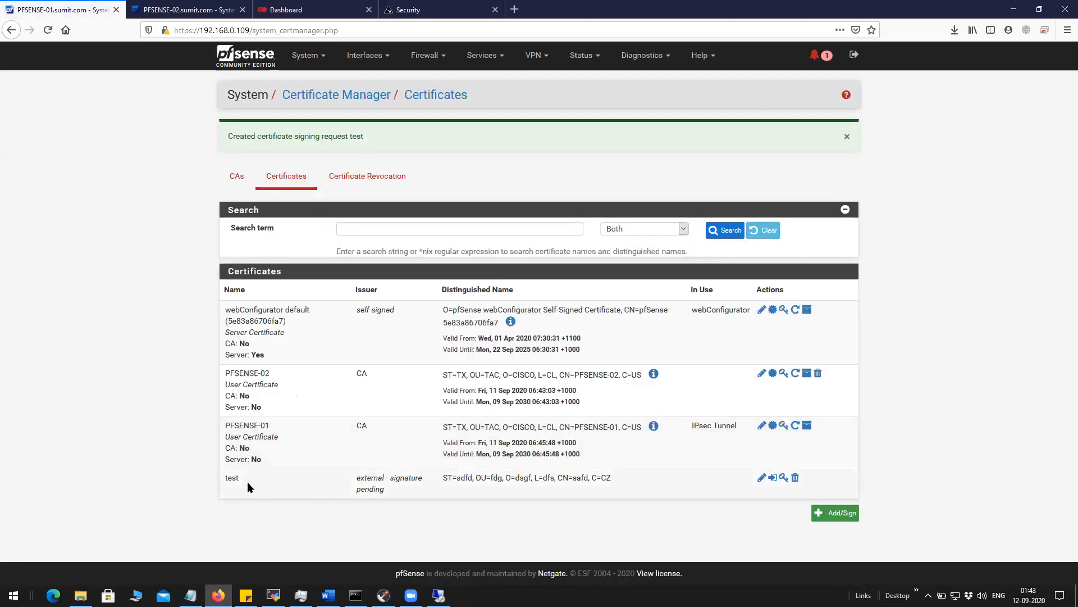
# Export the 'test' signing request and view test.req's contents in Notepad.
pyautogui.doubleClick(228, 478)
pyautogui.moveTo(393, 500)
pyautogui.mouseDown()
pyautogui.moveTo(356, 496)
pyautogui.moveTo(357, 478)
pyautogui.mouseUp()
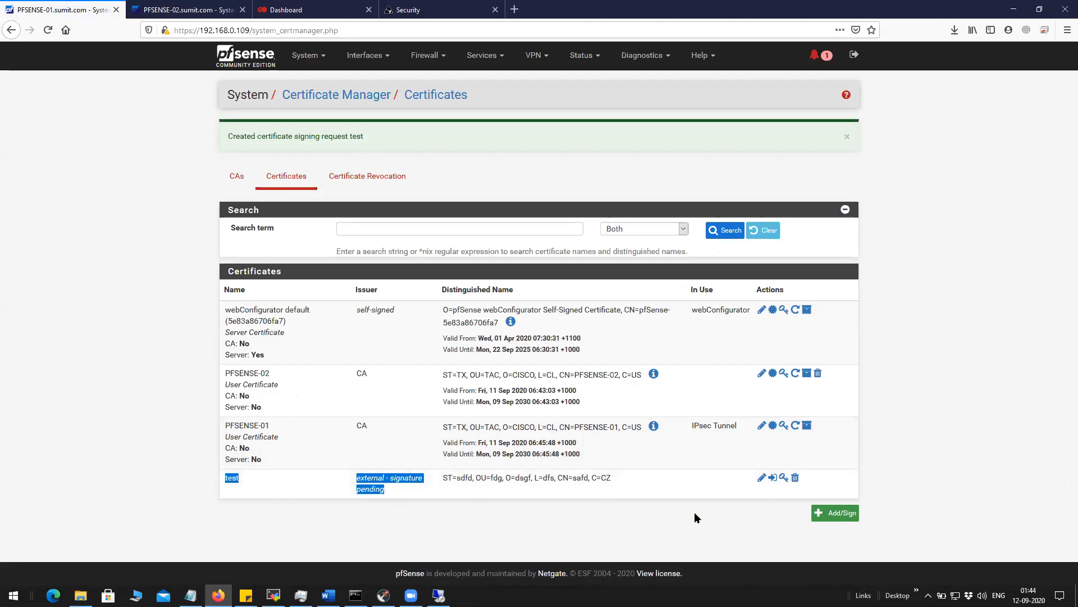
pyautogui.click(771, 478)
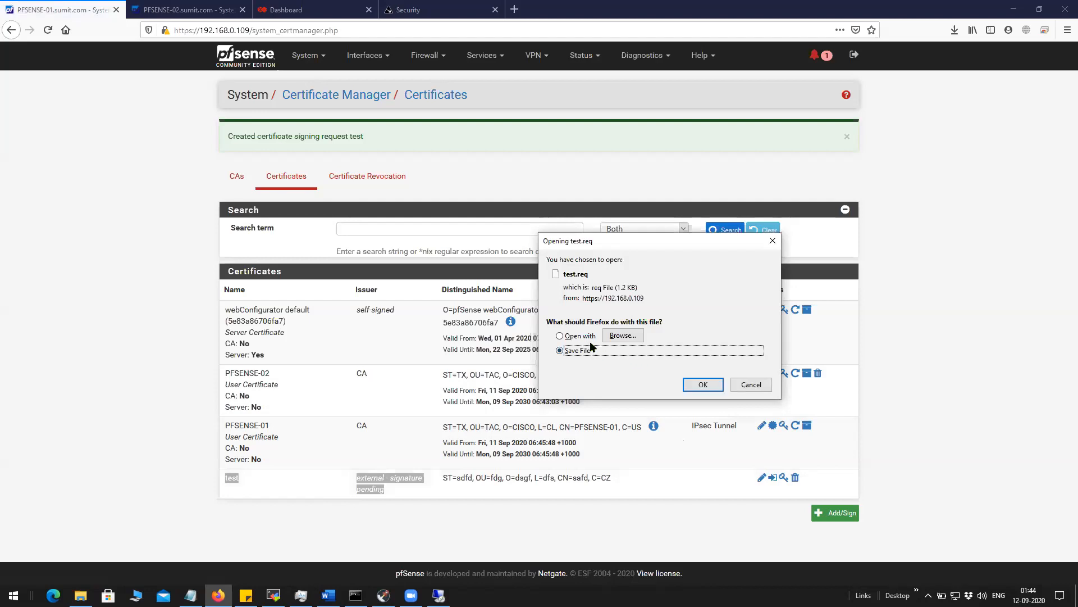
pyautogui.click(565, 337)
pyautogui.click(702, 384)
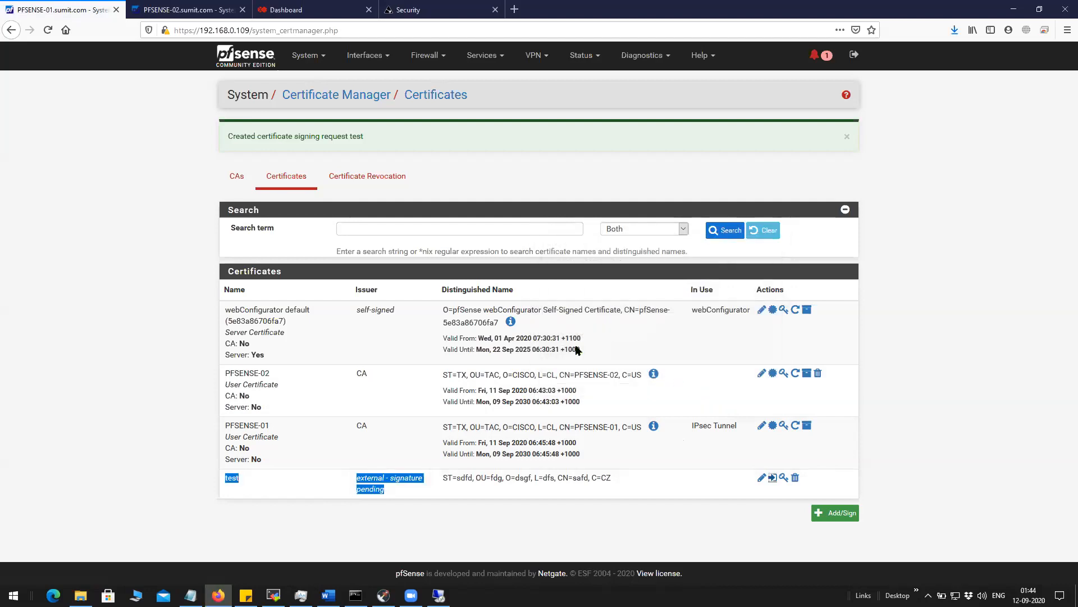
pyautogui.click(462, 225)
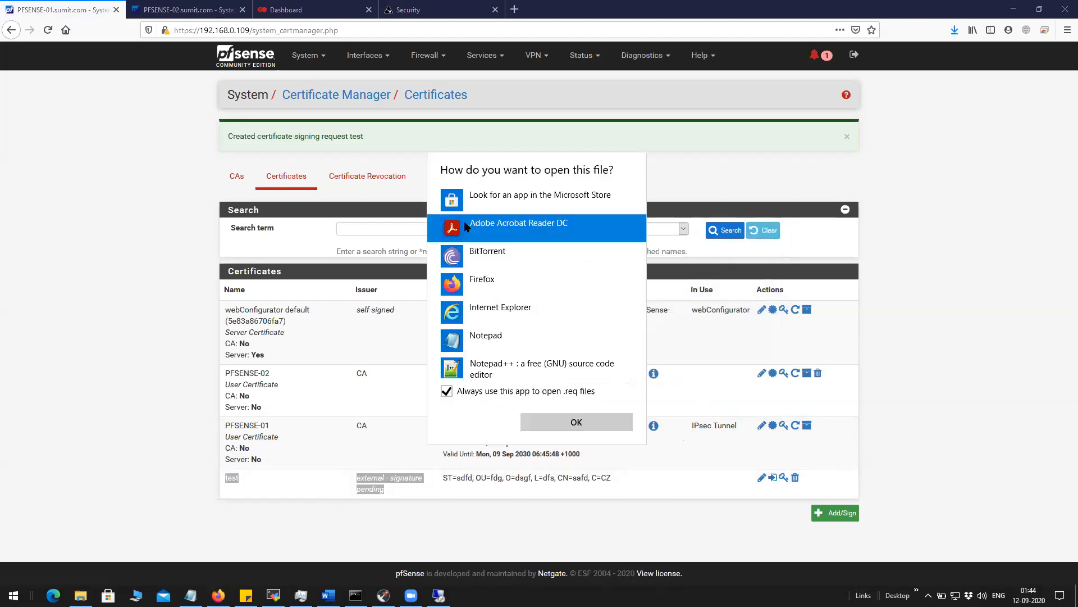
pyautogui.click(502, 335)
pyautogui.click(537, 425)
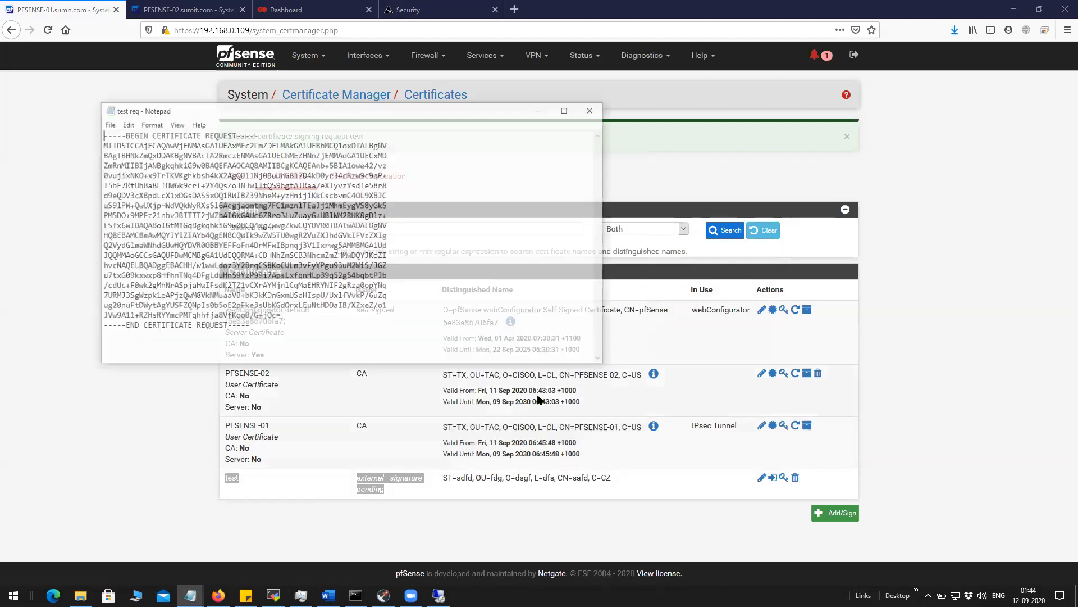
pyautogui.moveTo(101, 137); pyautogui.dragTo(282, 332)
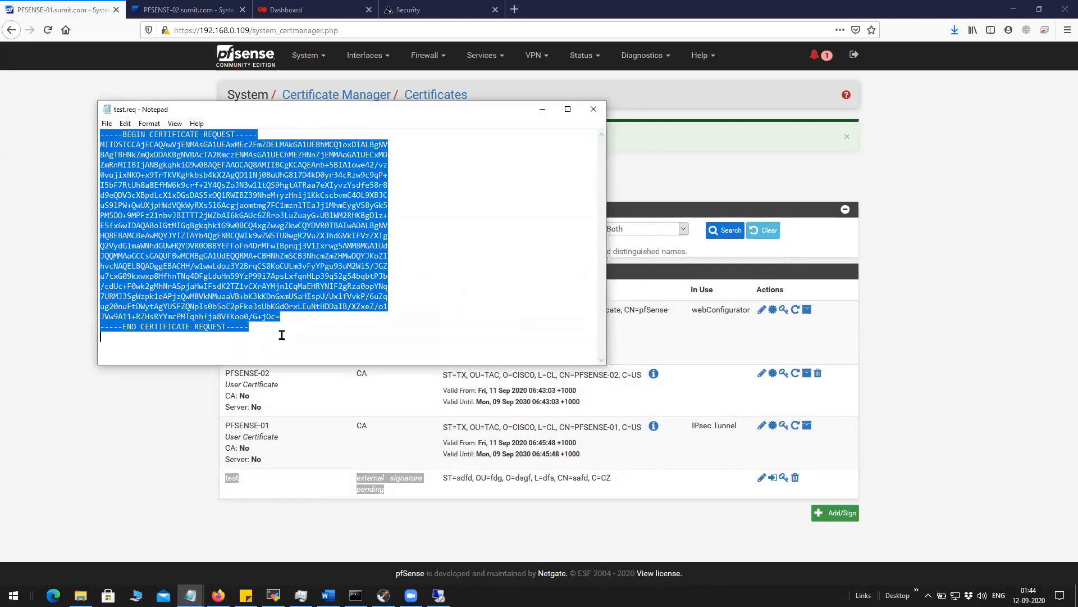
# Close Notepad, cancel a second test.req download, and reload the certificate list.
pyautogui.click(595, 112)
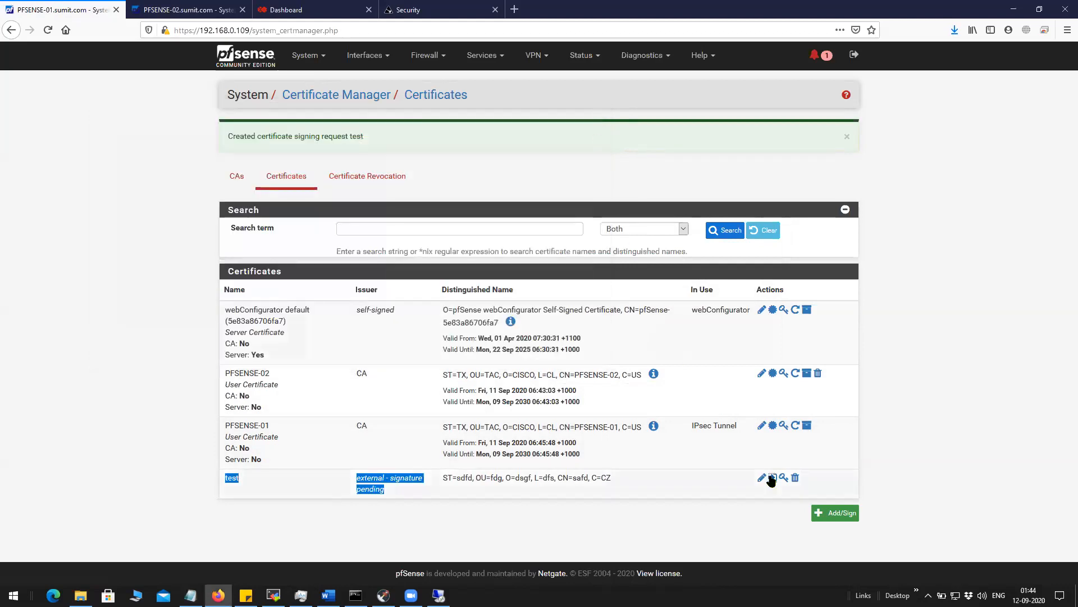
pyautogui.click(772, 478)
pyautogui.click(566, 353)
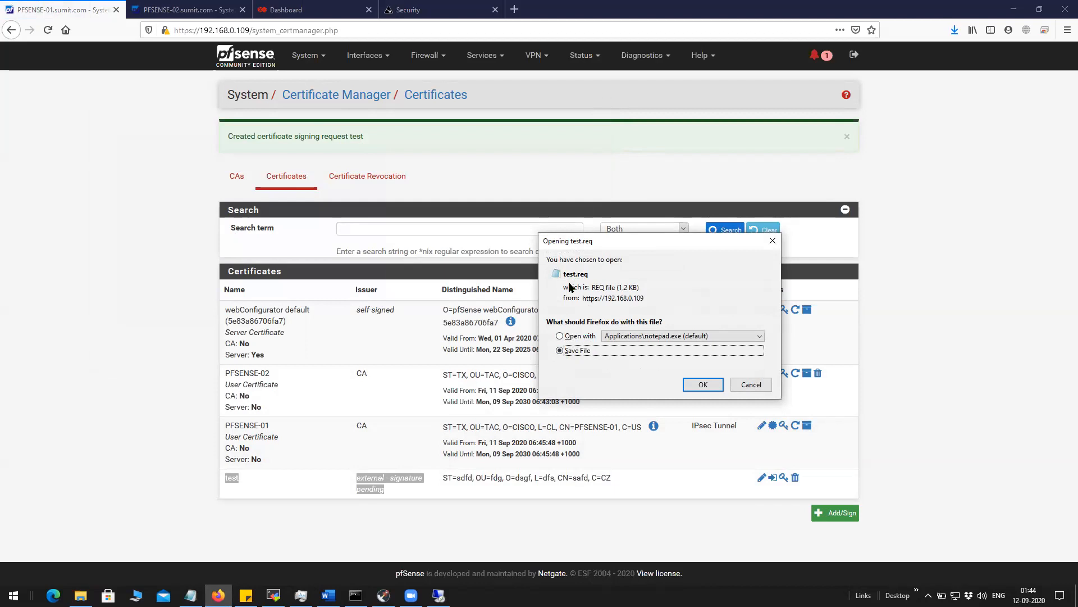
pyautogui.click(750, 384)
pyautogui.click(286, 176)
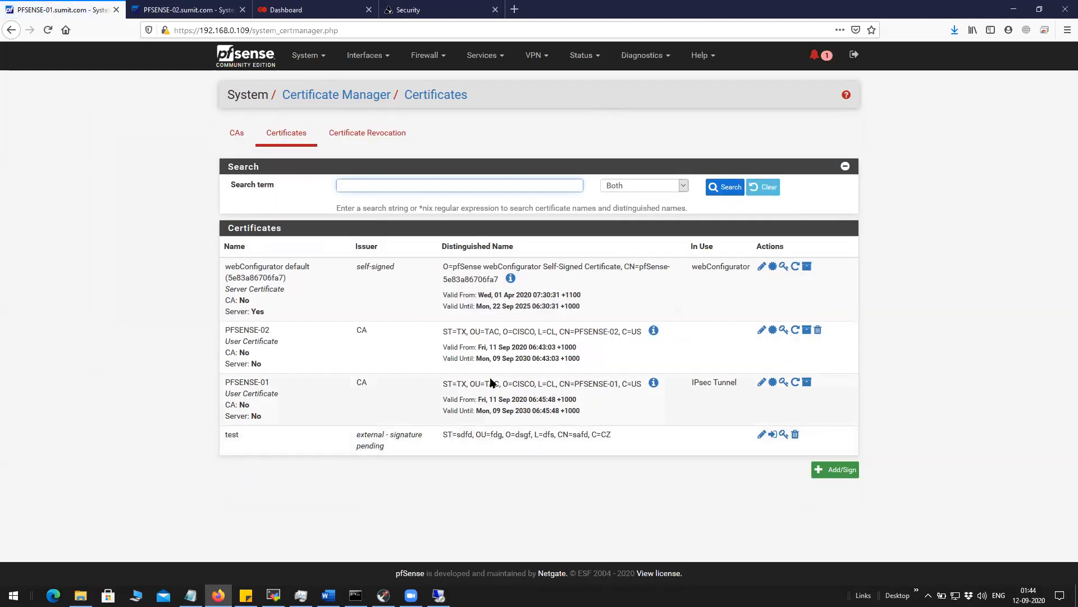
# Delete the 'test' signing request from the Certificates list.
pyautogui.moveTo(268, 381); pyautogui.dragTo(225, 382)
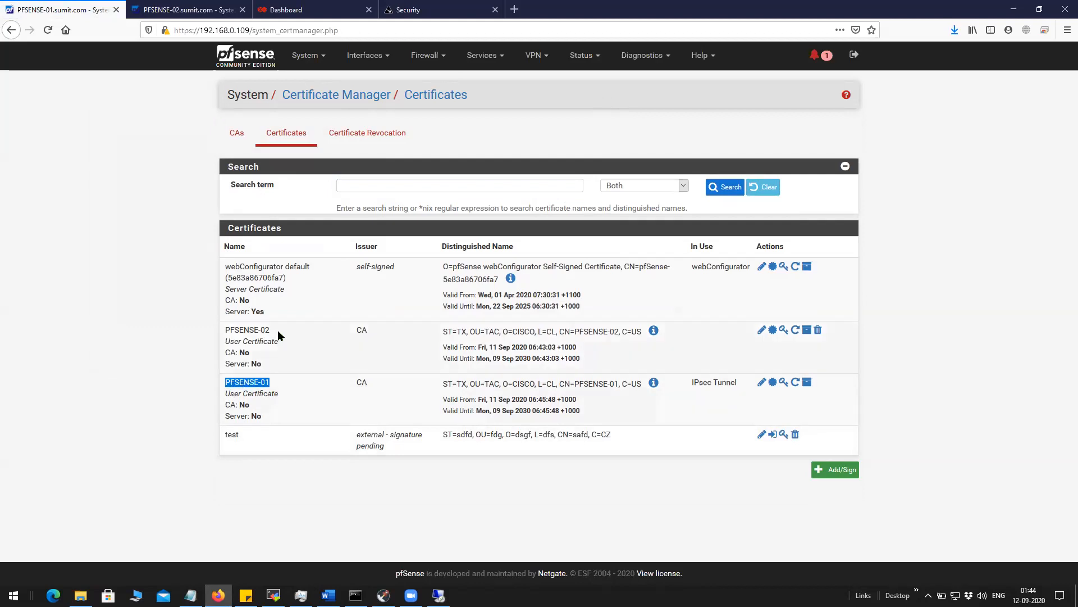
pyautogui.moveTo(270, 330); pyautogui.dragTo(226, 330)
pyautogui.moveTo(270, 382); pyautogui.dragTo(224, 383)
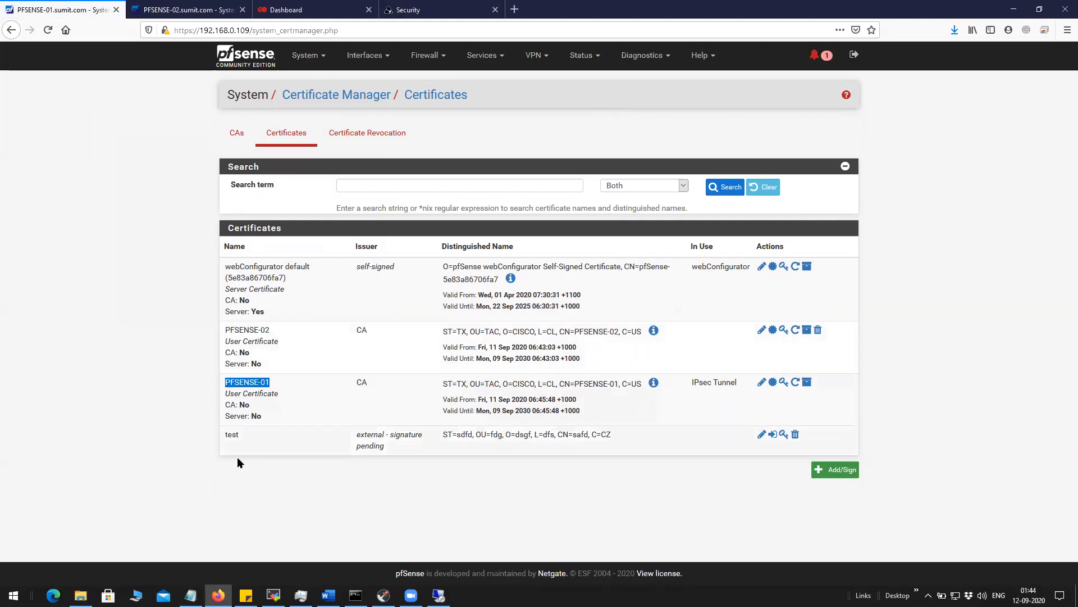
pyautogui.click(795, 434)
pyautogui.click(535, 259)
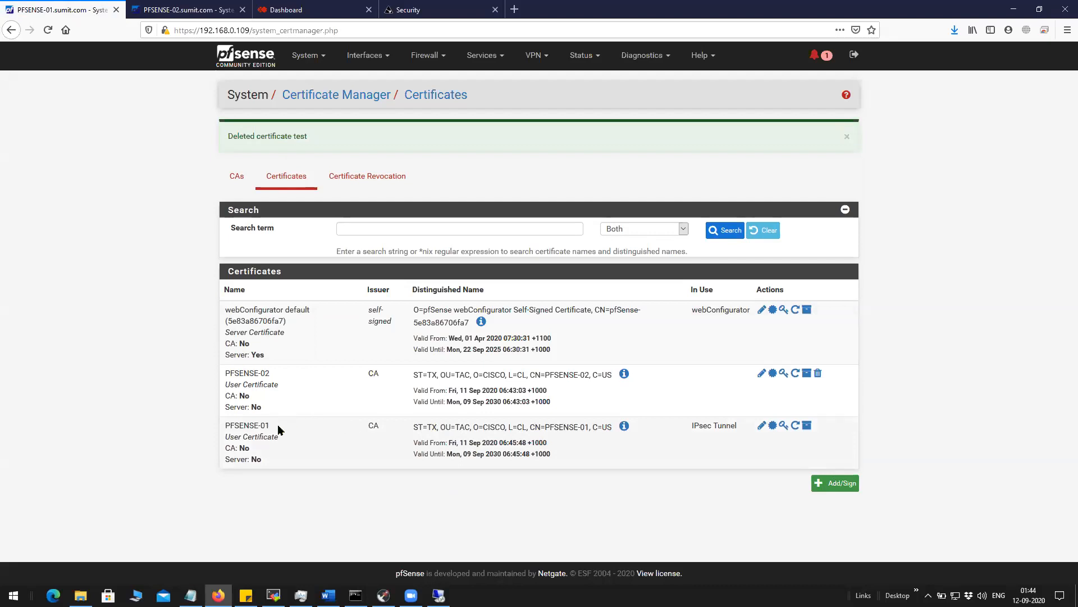
# Compare the PFSENSE-01 and PFSENSE-02 certificate names in the list.
pyautogui.moveTo(278, 425); pyautogui.dragTo(229, 429)
pyautogui.moveTo(288, 373); pyautogui.dragTo(224, 375)
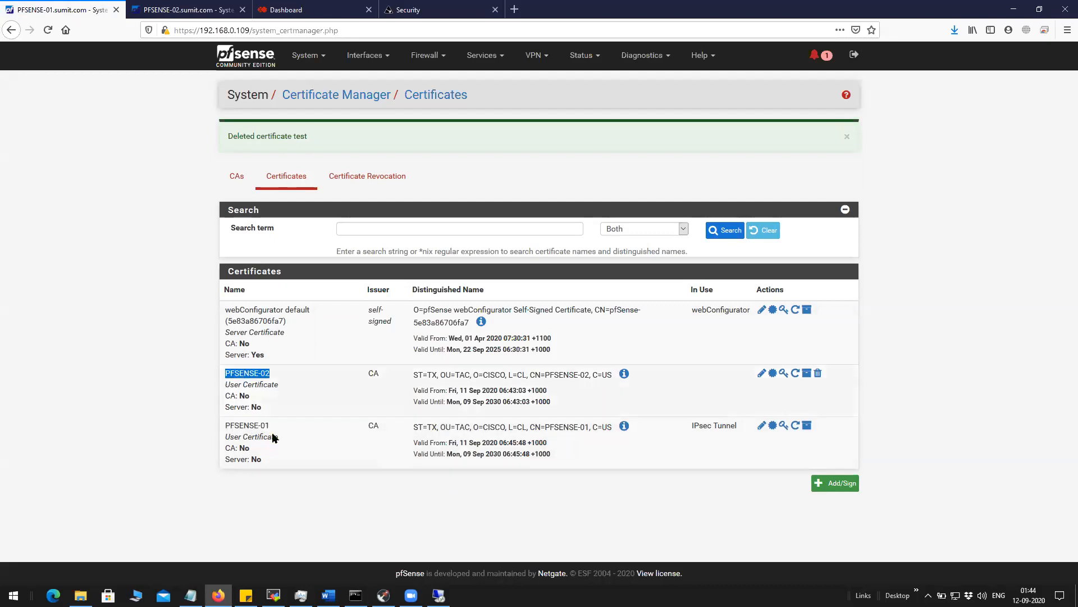
pyautogui.moveTo(287, 428); pyautogui.dragTo(225, 429)
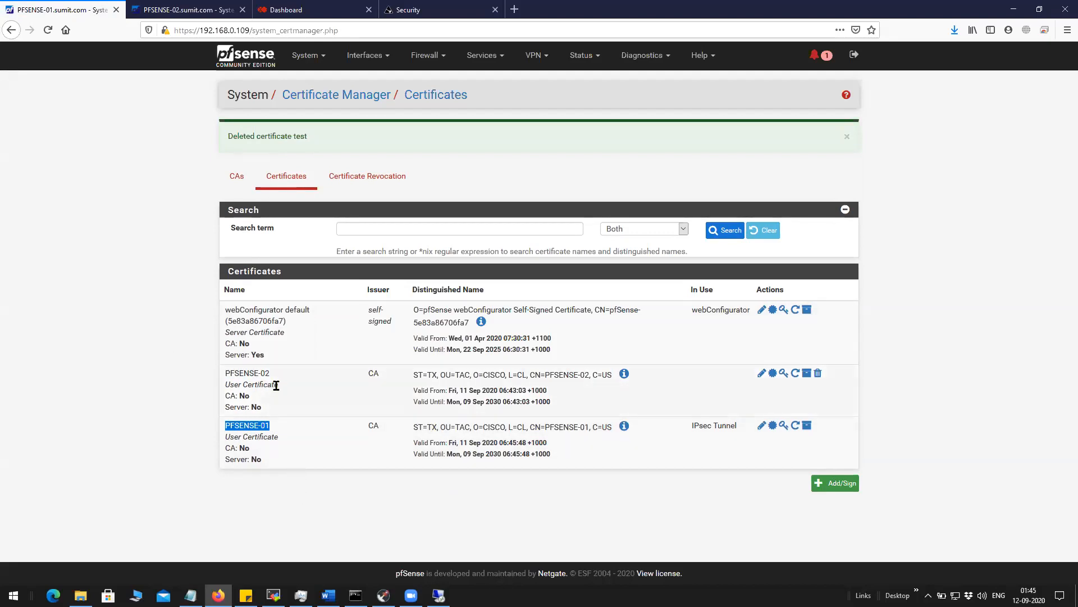
pyautogui.moveTo(284, 374); pyautogui.dragTo(228, 374)
pyautogui.moveTo(272, 427); pyautogui.dragTo(225, 436)
pyautogui.click(118, 462)
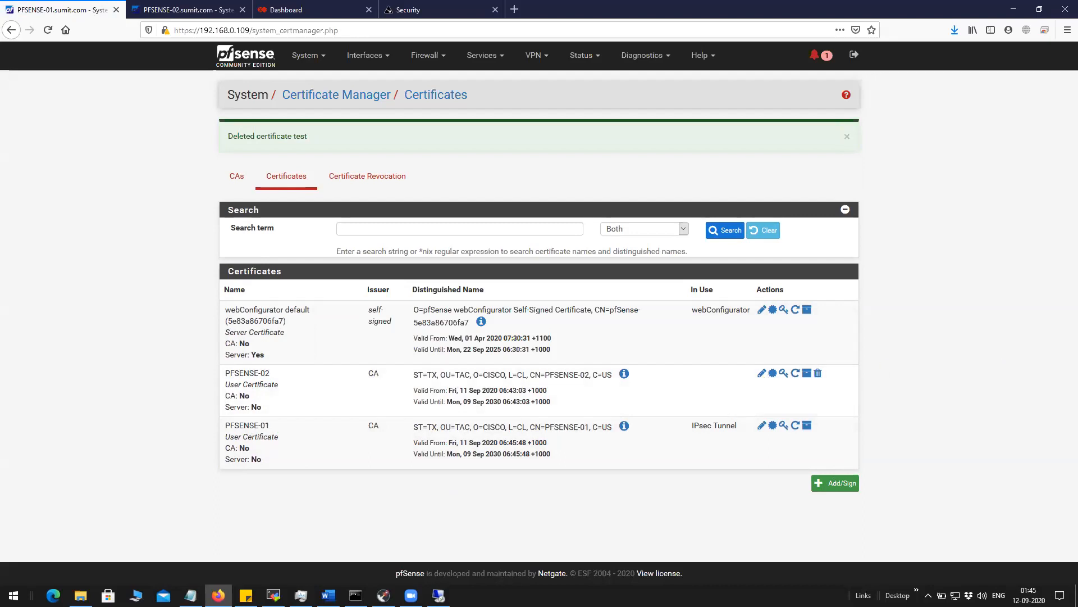
# Check CA.crt and CA.key in the remote Explorer, then show pfSense's certificate authorities list.
pyautogui.hotkey('alt', 'Tab')
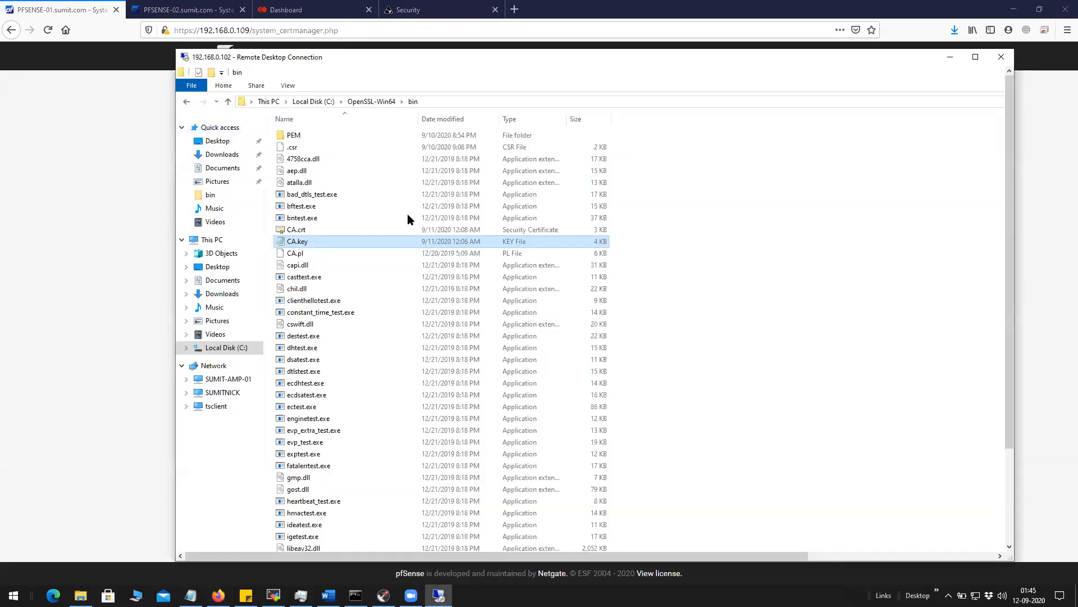
pyautogui.click(315, 226)
pyautogui.click(315, 240)
pyautogui.click(312, 230)
pyautogui.click(322, 241)
pyautogui.moveTo(905, 62); pyautogui.dragTo(919, 74)
pyautogui.hotkey('alt', 'Tab')
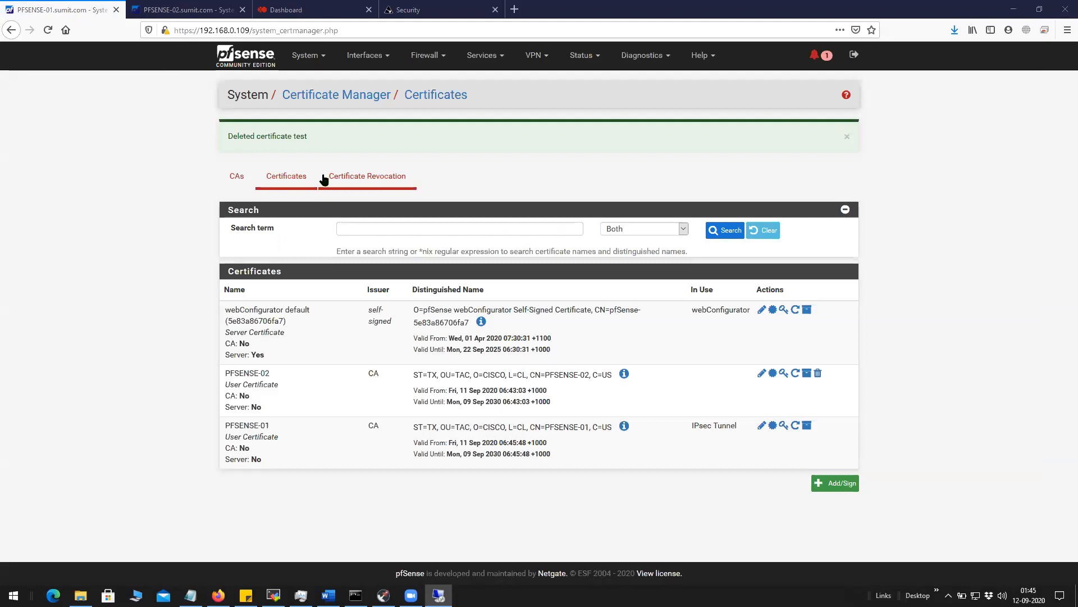
pyautogui.click(238, 175)
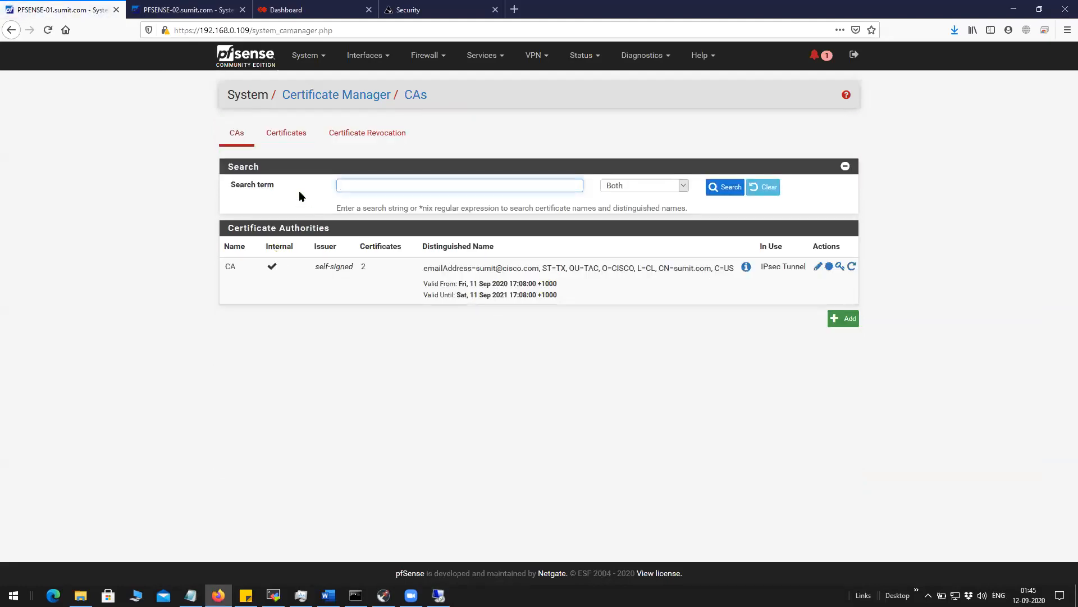
# Start a new certificate with method 'Import an existing Certificate' and a descriptive name.
pyautogui.click(286, 134)
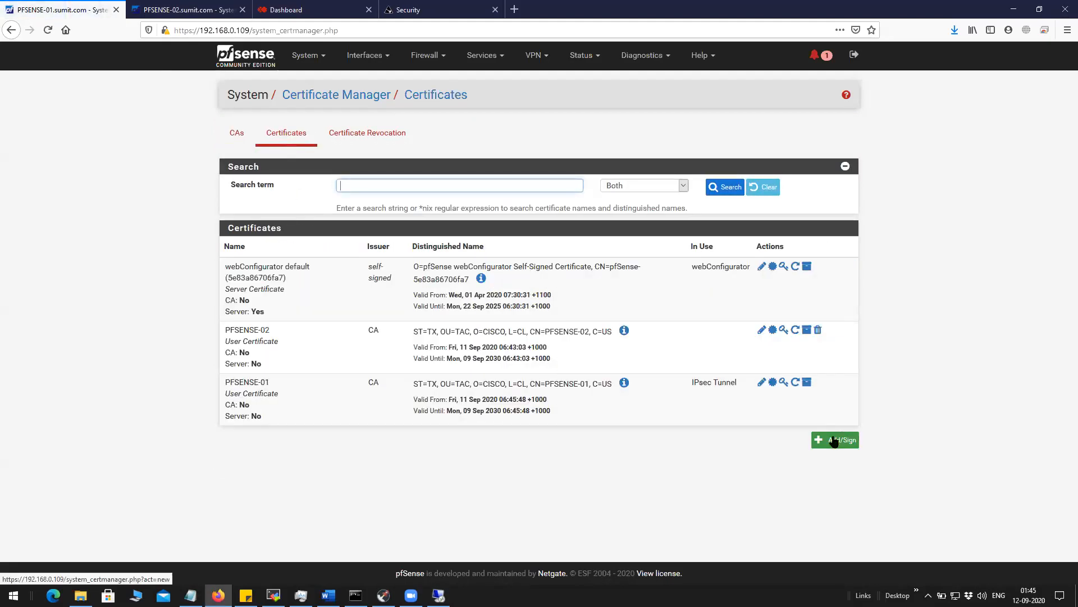
pyautogui.click(834, 441)
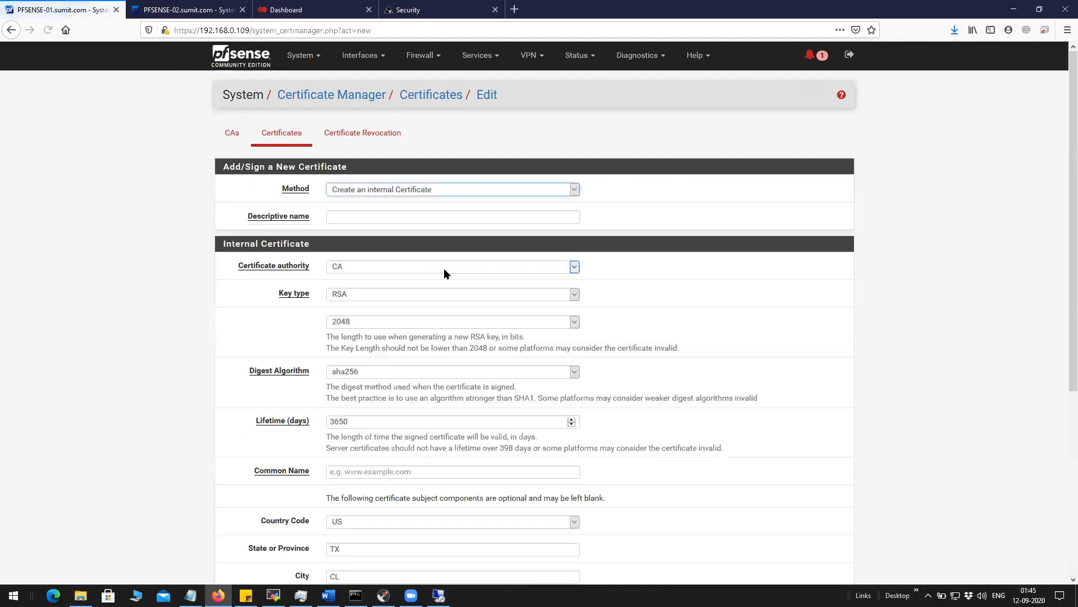
pyautogui.click(394, 189)
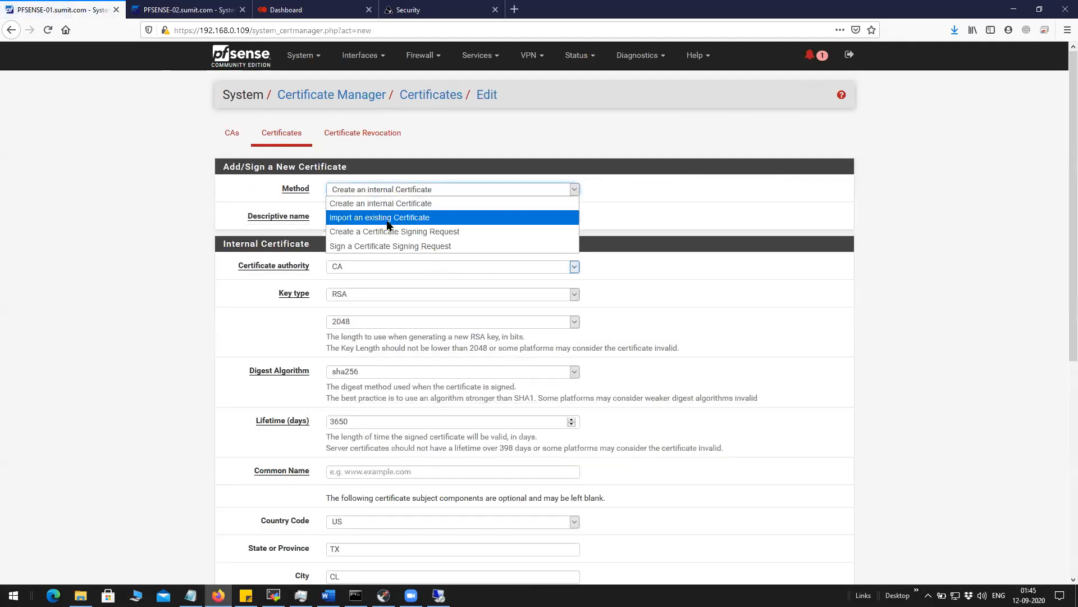
pyautogui.click(388, 223)
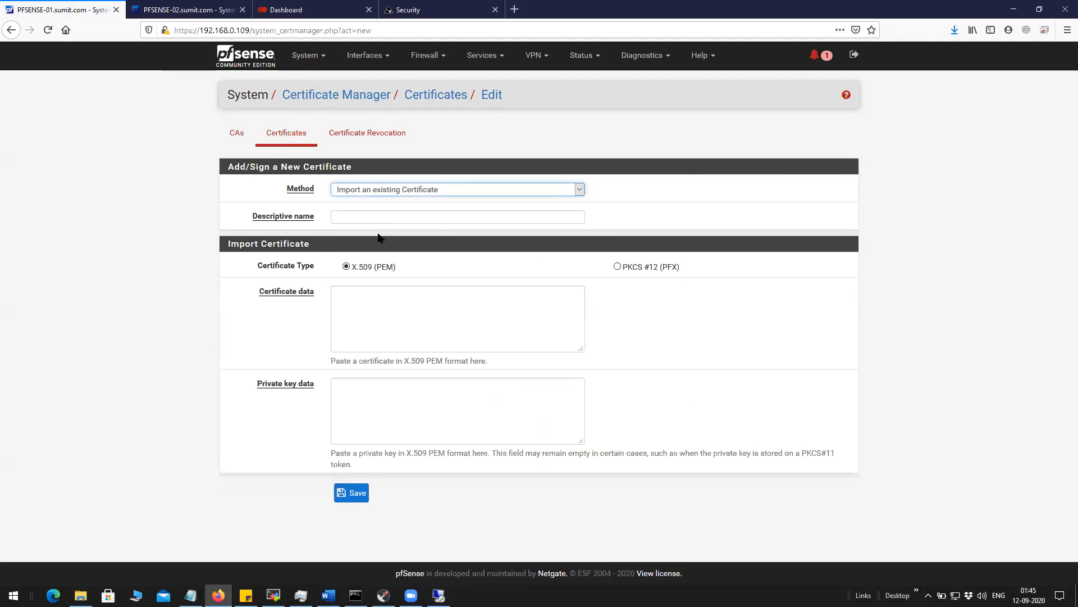
pyautogui.click(364, 220)
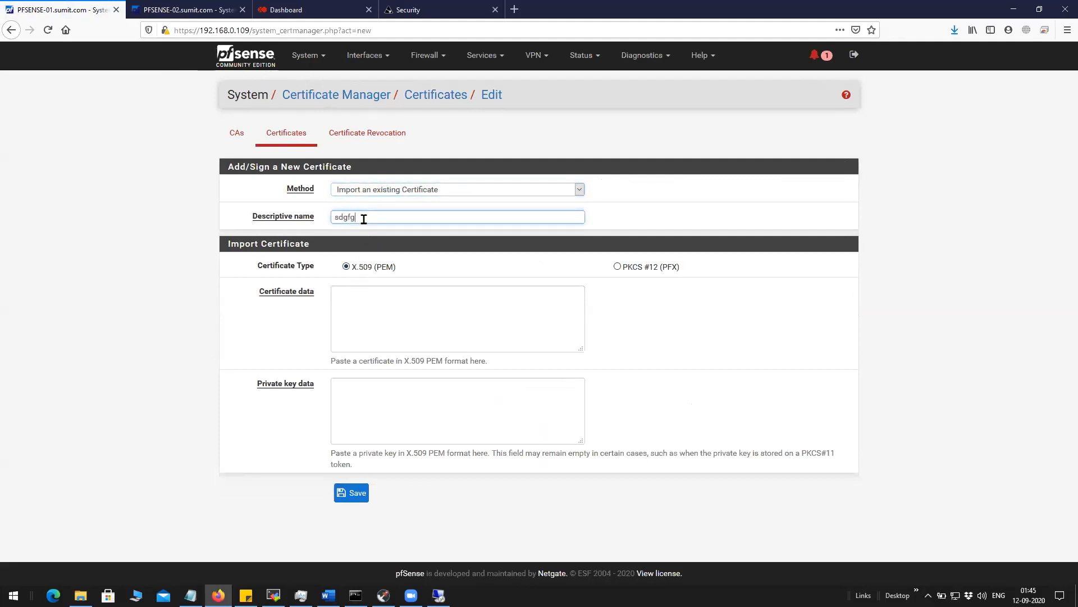
pyautogui.click(379, 317)
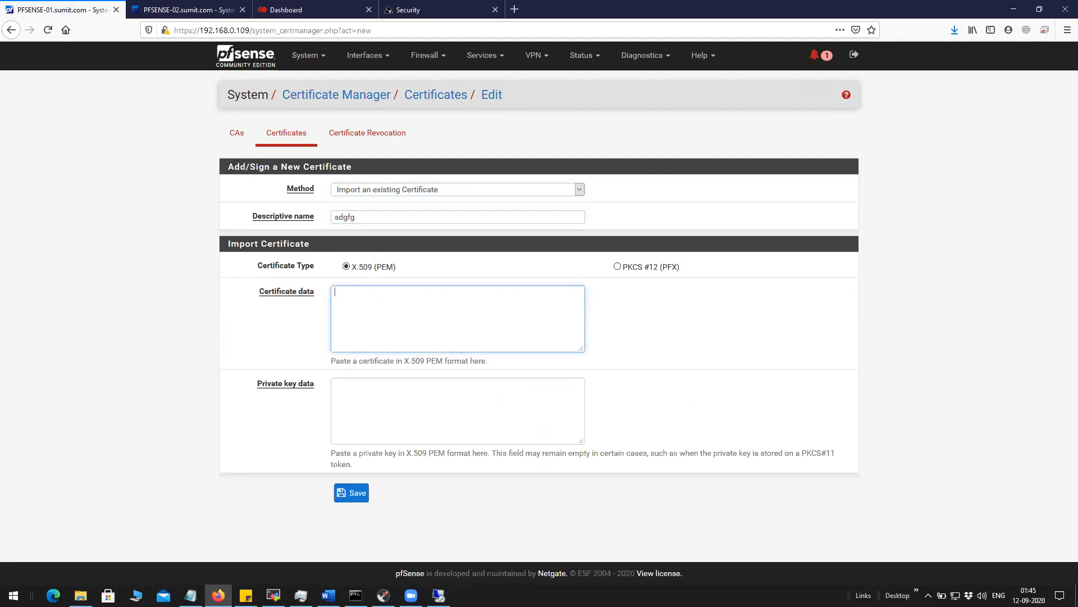
pyautogui.hotkey('alt', 'Tab')
pyautogui.scroll(-7, 604, 249)
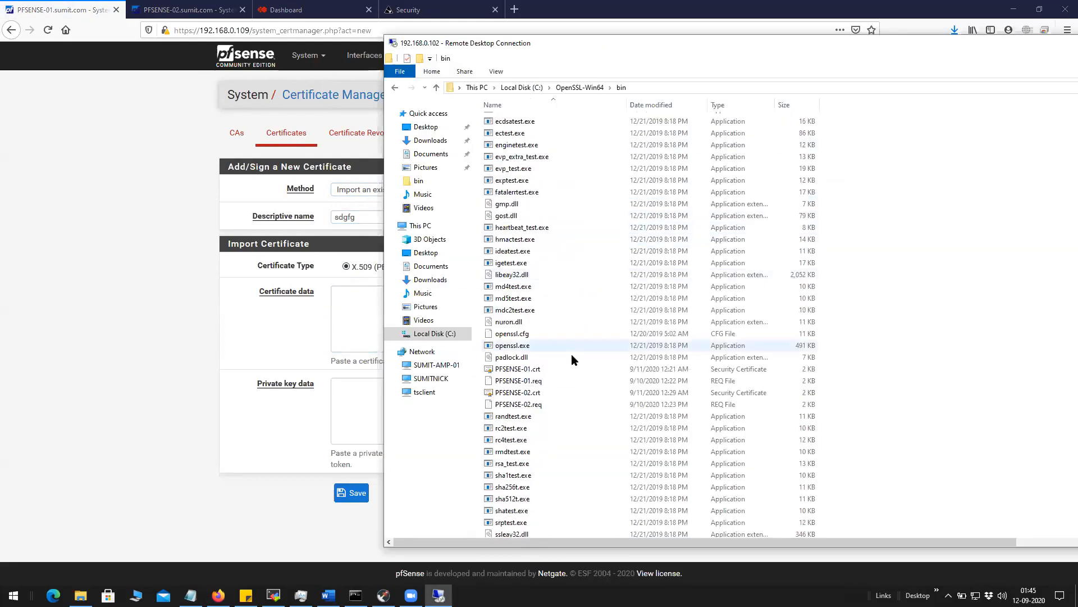
pyautogui.click(535, 371)
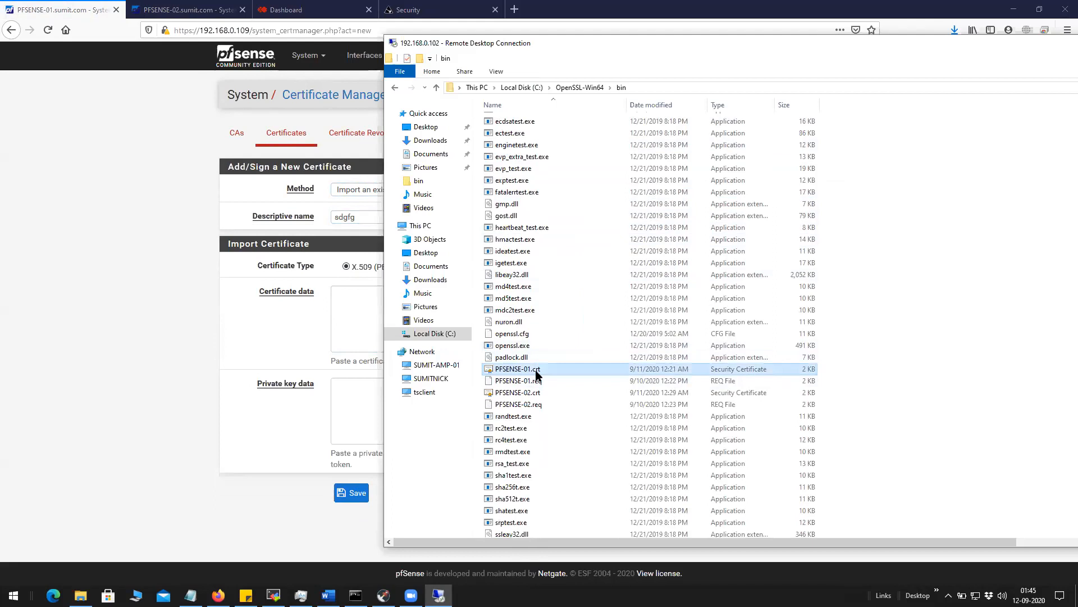
pyautogui.rightClick(536, 373)
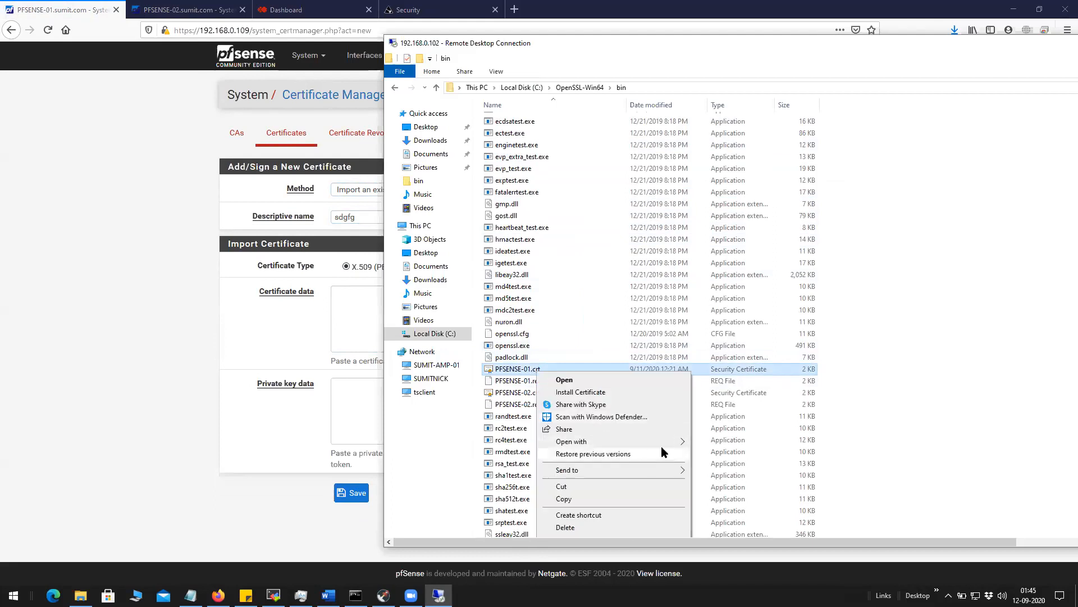
pyautogui.moveTo(669, 444)
pyautogui.click(730, 455)
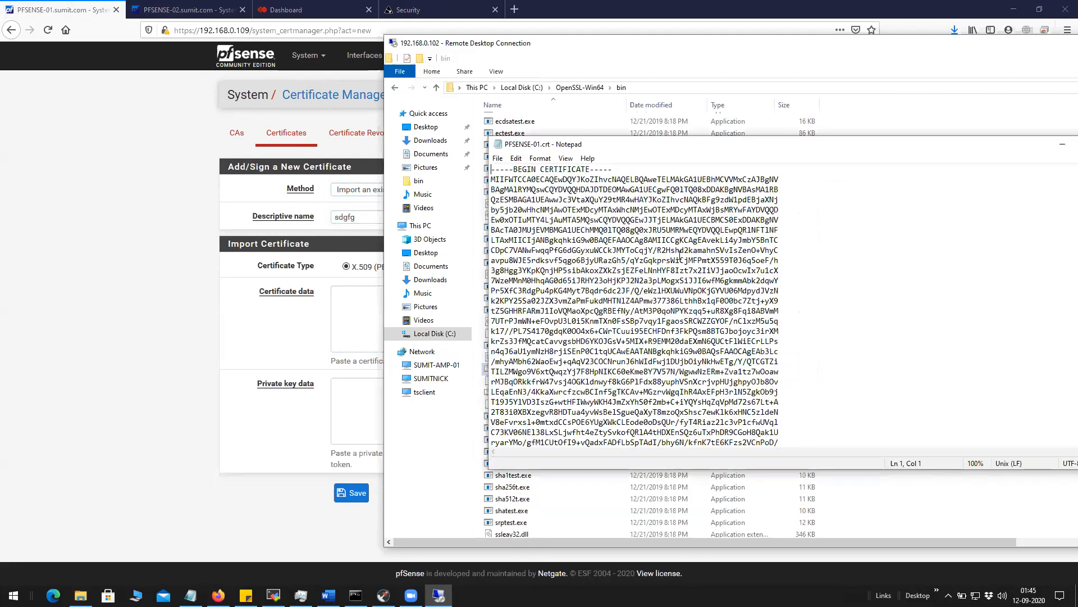
pyautogui.moveTo(492, 169); pyautogui.dragTo(613, 461)
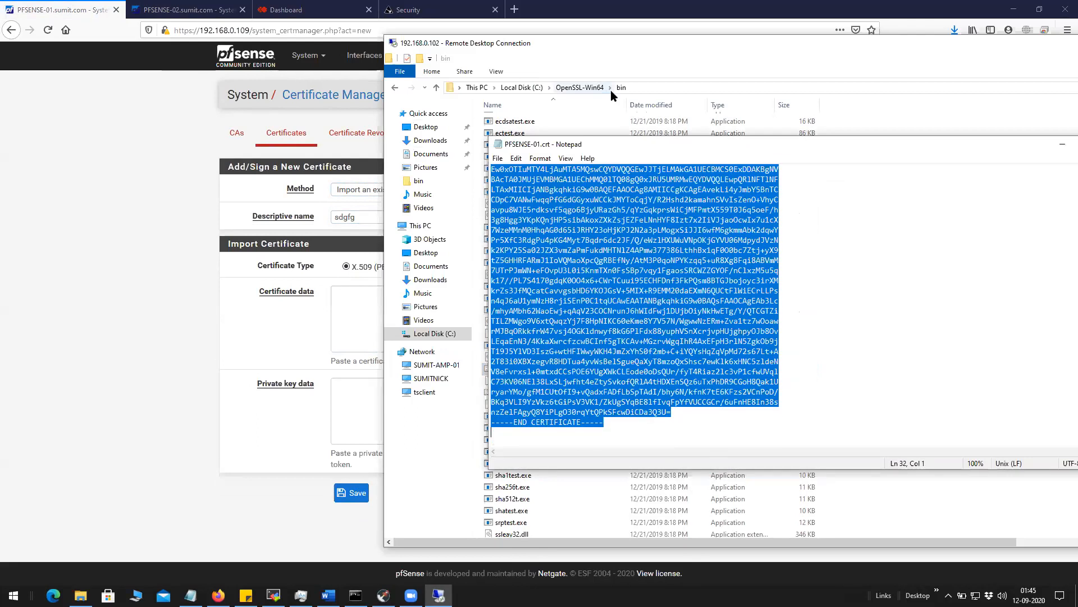
pyautogui.moveTo(581, 50); pyautogui.dragTo(896, 51)
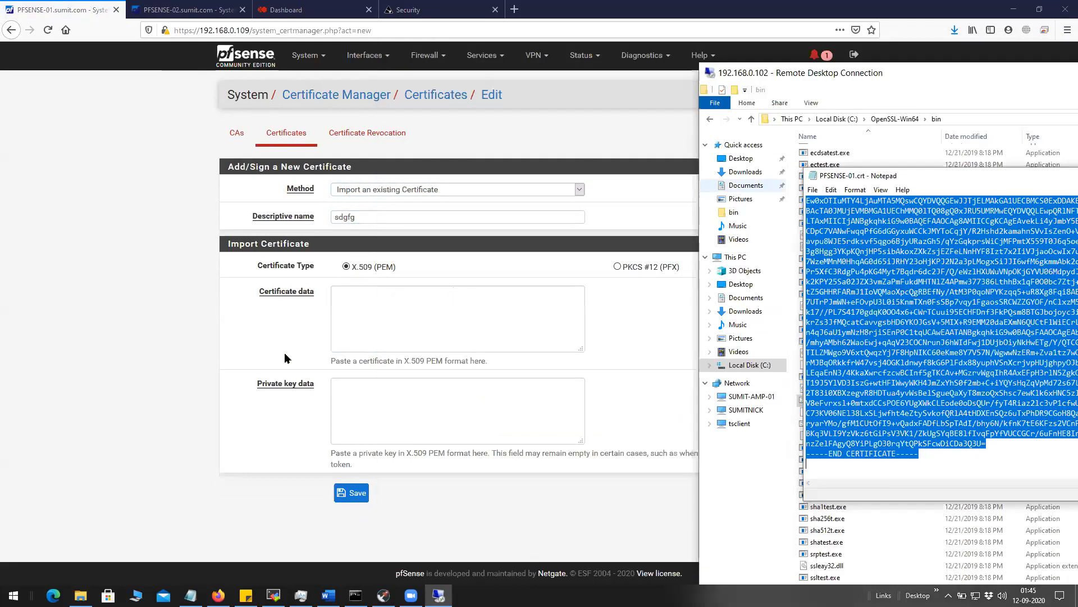
pyautogui.click(356, 320)
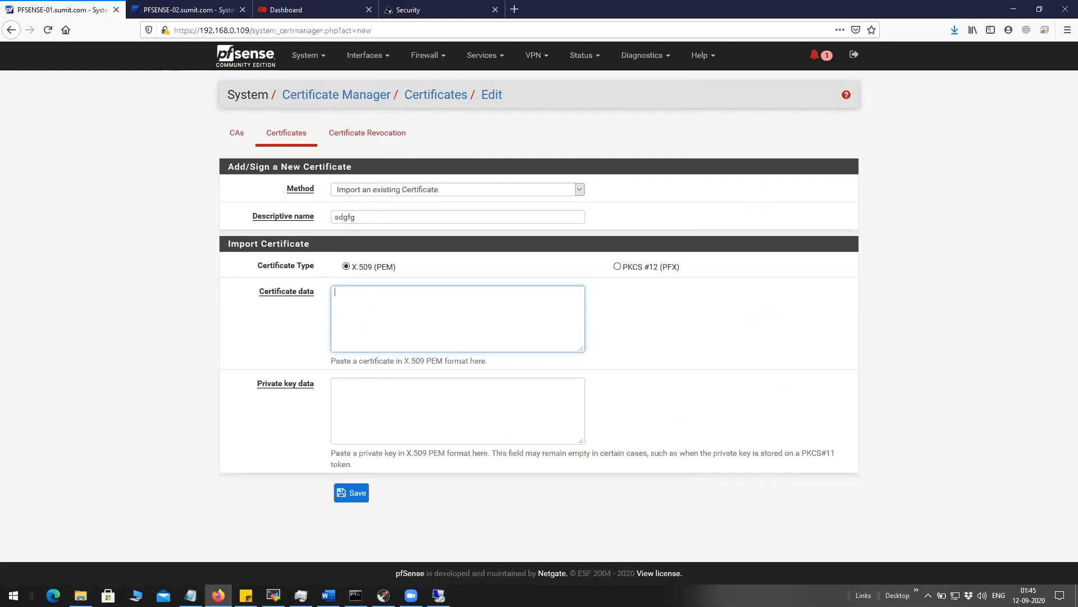
pyautogui.hotkey('alt', 'Tab')
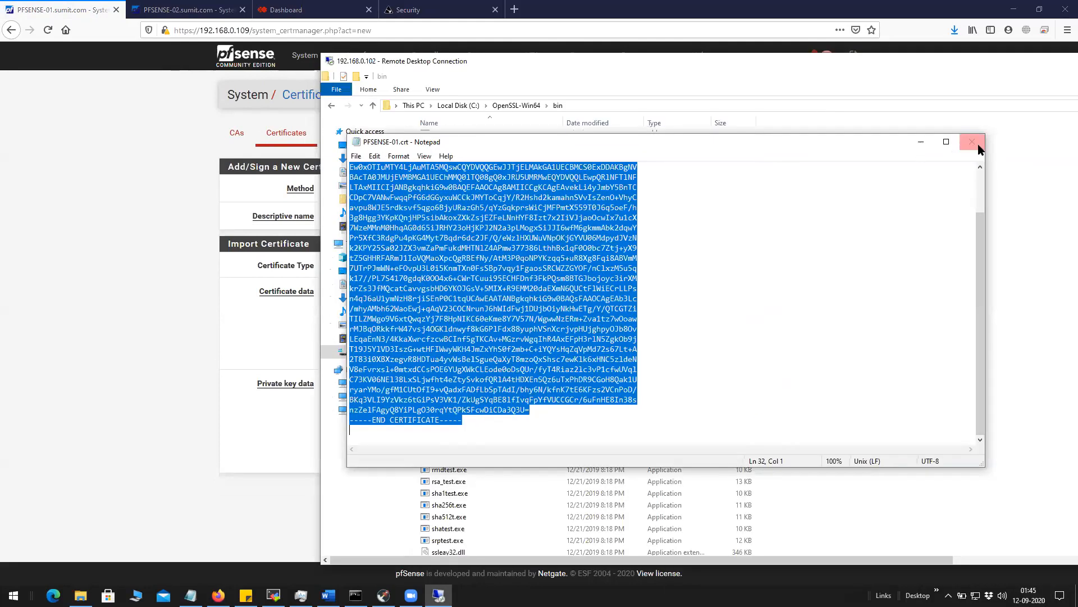
pyautogui.click(972, 141)
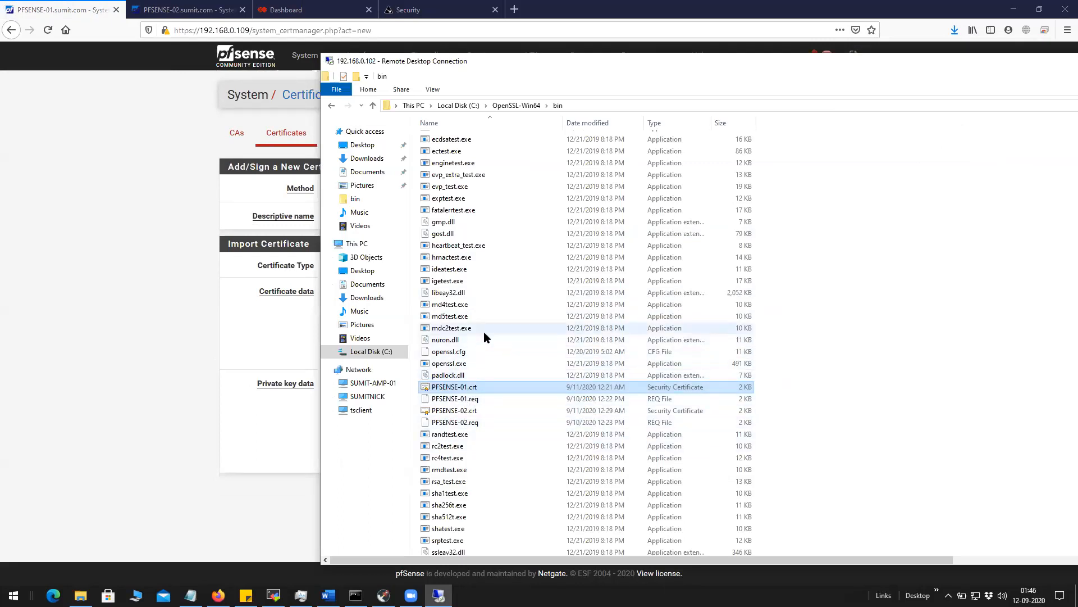
pyautogui.scroll(4, 484, 333)
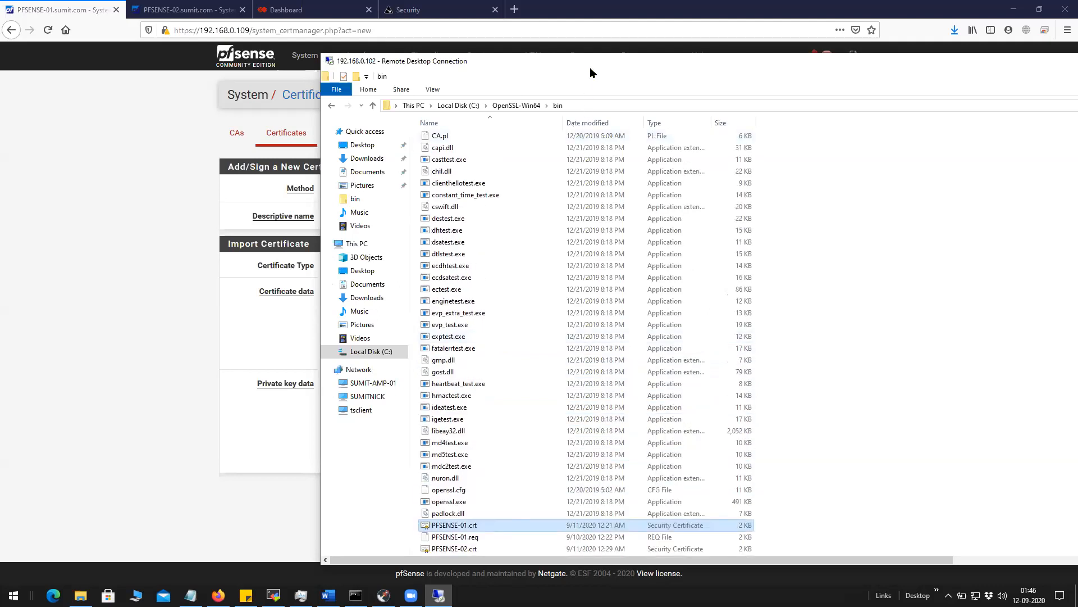
# Leave the empty import form and go back to the certificates list.
pyautogui.hotkey('alt', 'Tab')
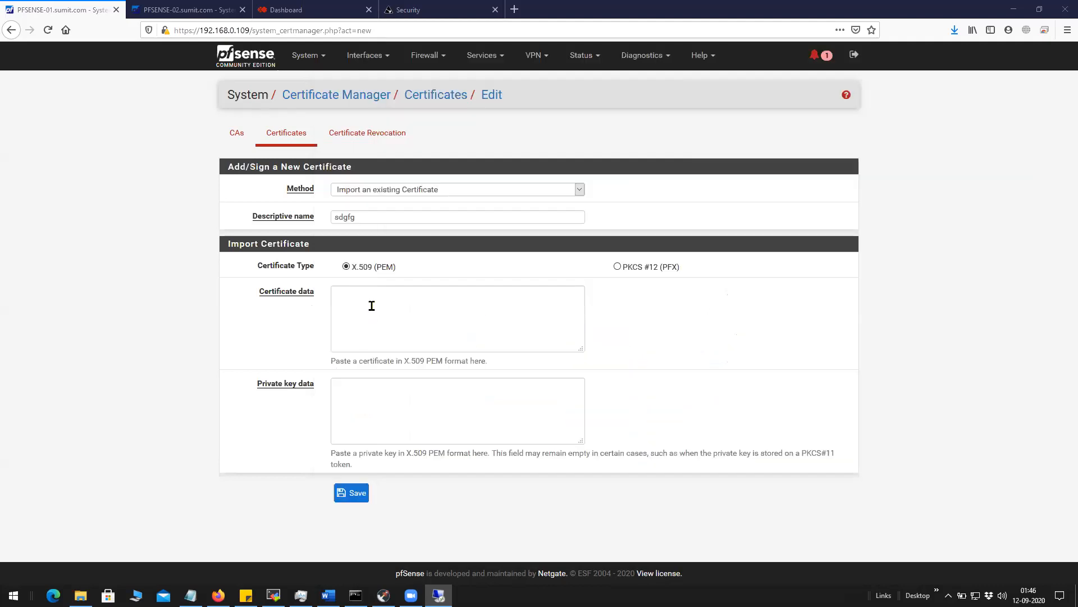
pyautogui.click(406, 327)
pyautogui.click(373, 402)
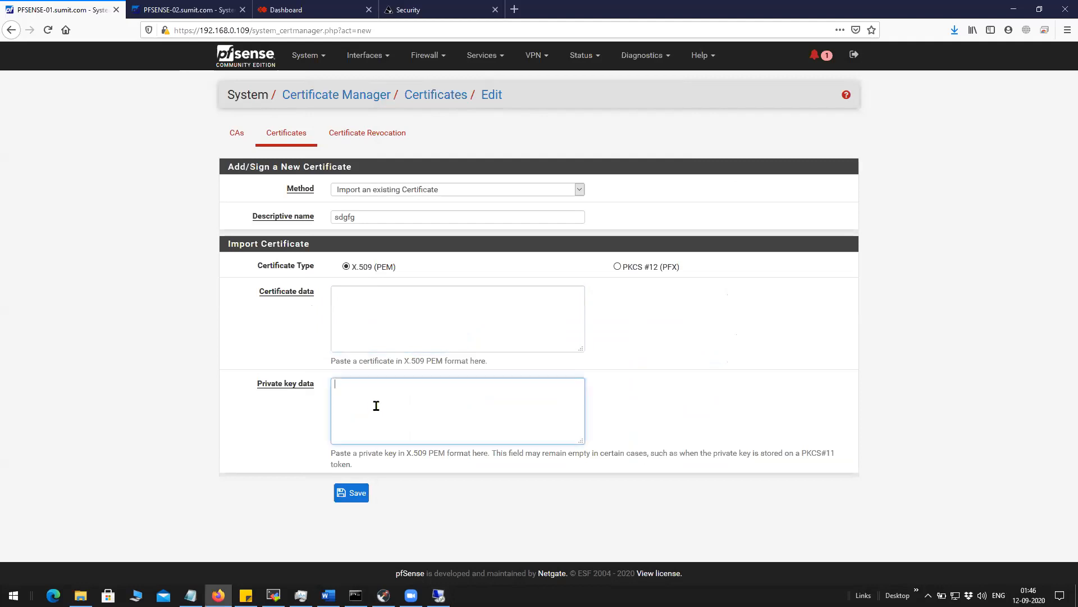
pyautogui.click(381, 327)
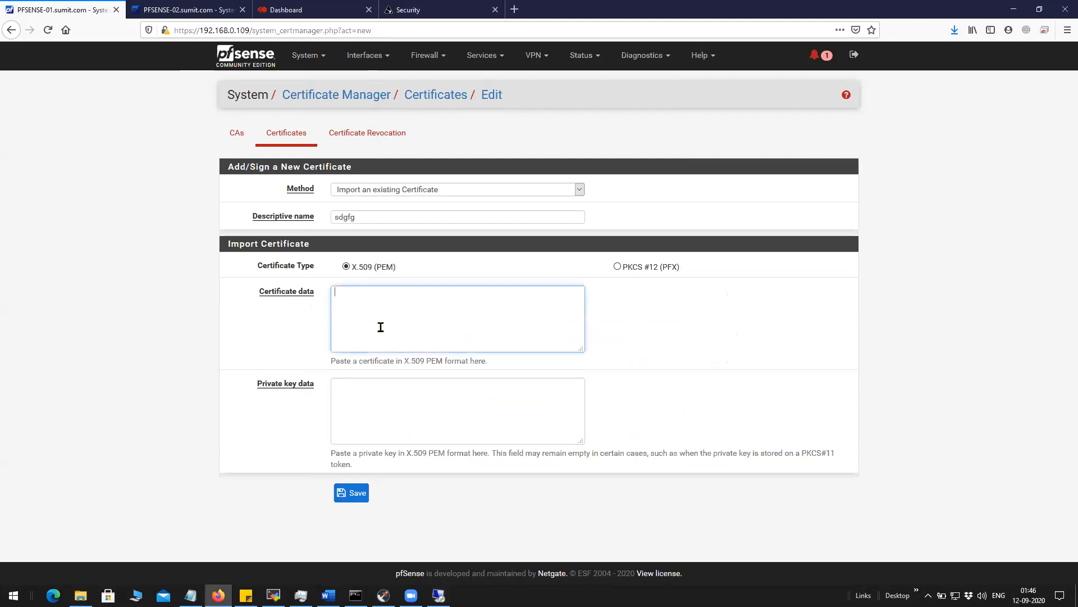
pyautogui.click(302, 140)
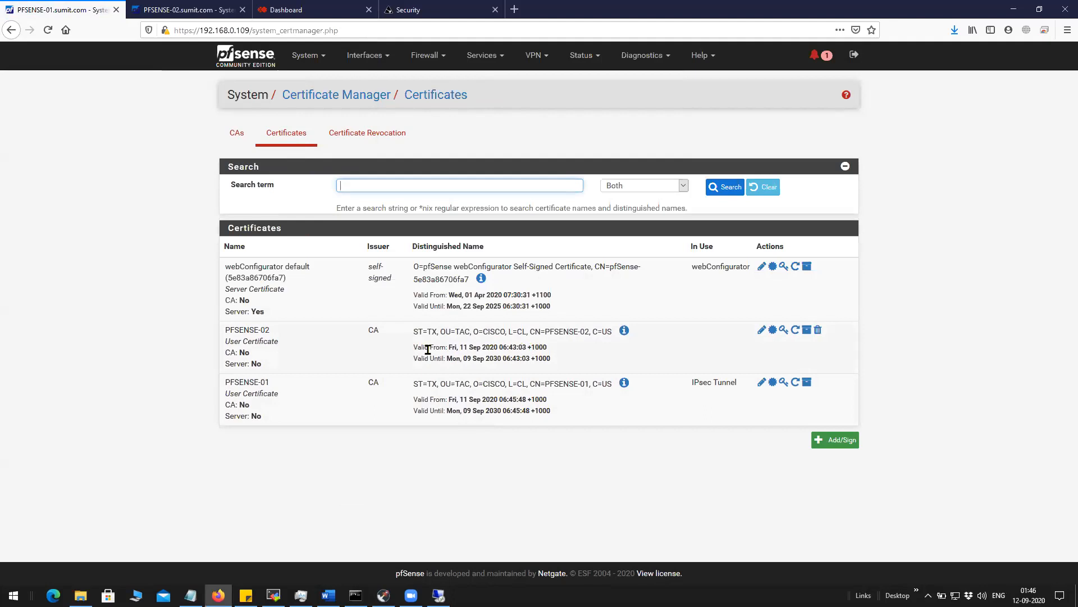
# Open the PFSENSE-02 certificate for editing and inspect its private key.
pyautogui.click(761, 331)
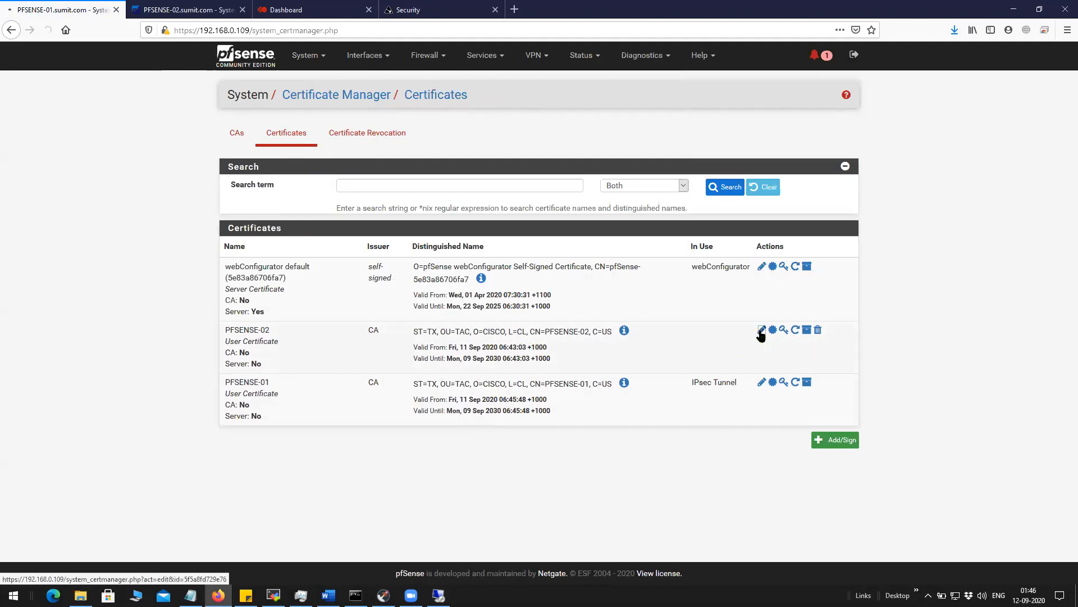
pyautogui.moveTo(334, 405); pyautogui.dragTo(654, 446)
pyautogui.click(712, 421)
pyautogui.scroll(-2, 699, 416)
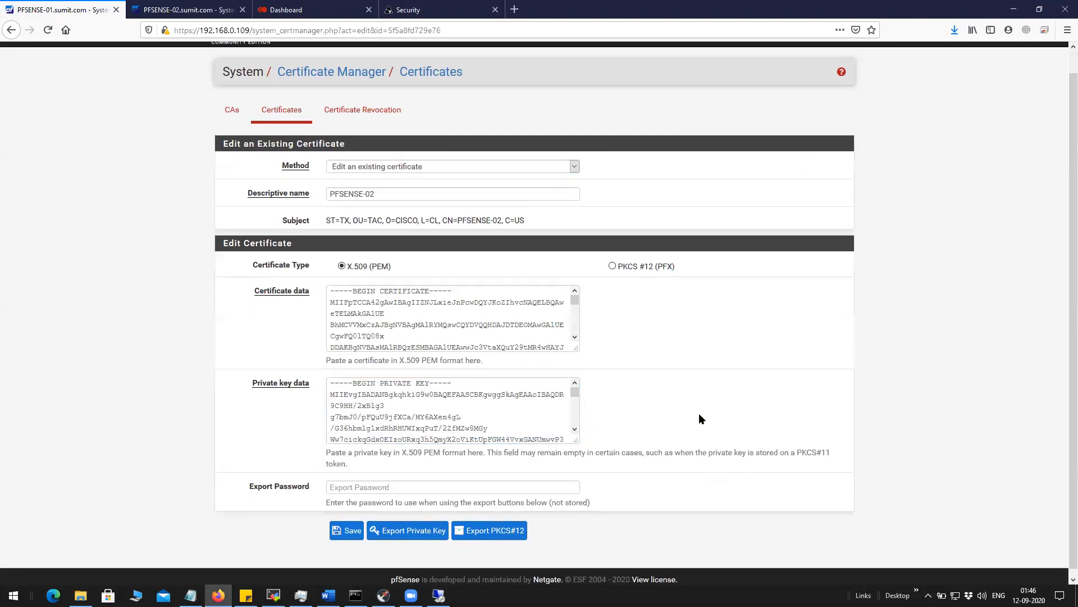
pyautogui.scroll(1, 698, 414)
pyautogui.scroll(1, 423, 234)
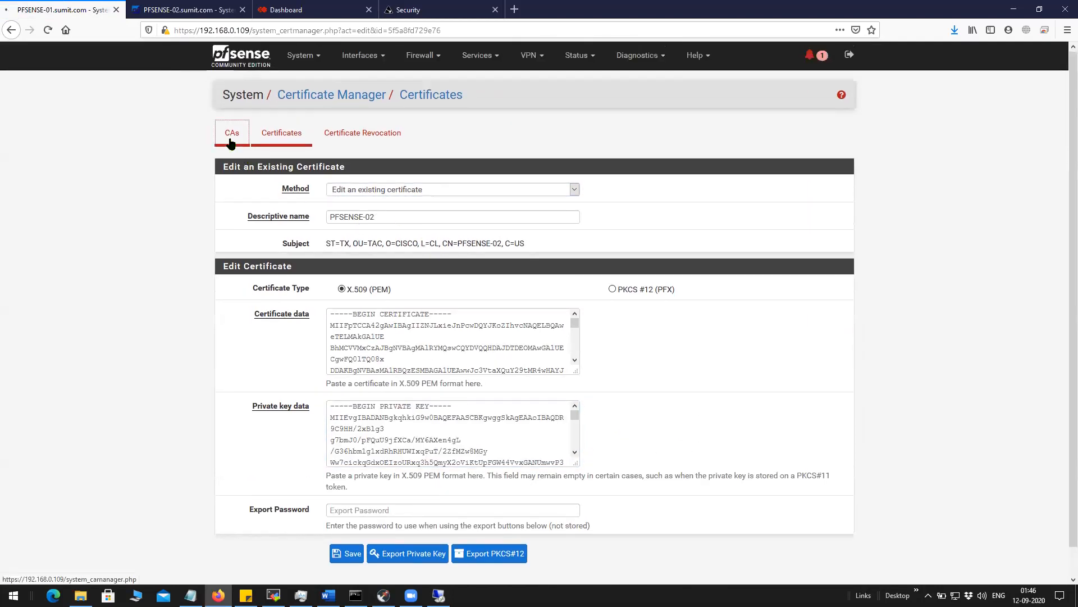
# Review the CA's details on the CAs list, then return to the certificates list.
pyautogui.click(231, 139)
pyautogui.click(287, 141)
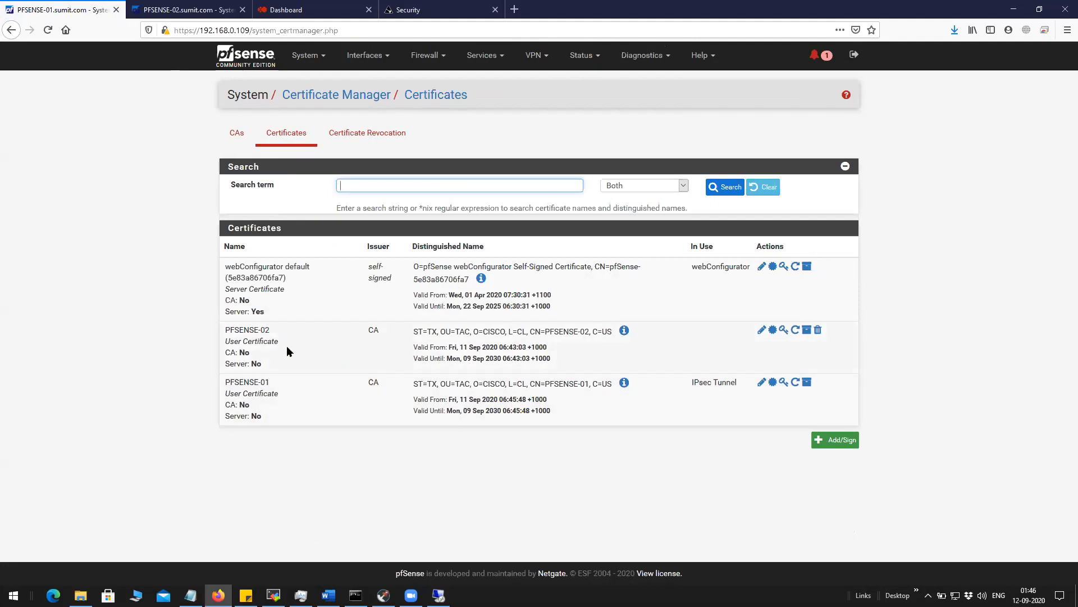
pyautogui.click(235, 135)
pyautogui.moveTo(565, 299); pyautogui.dragTo(227, 269)
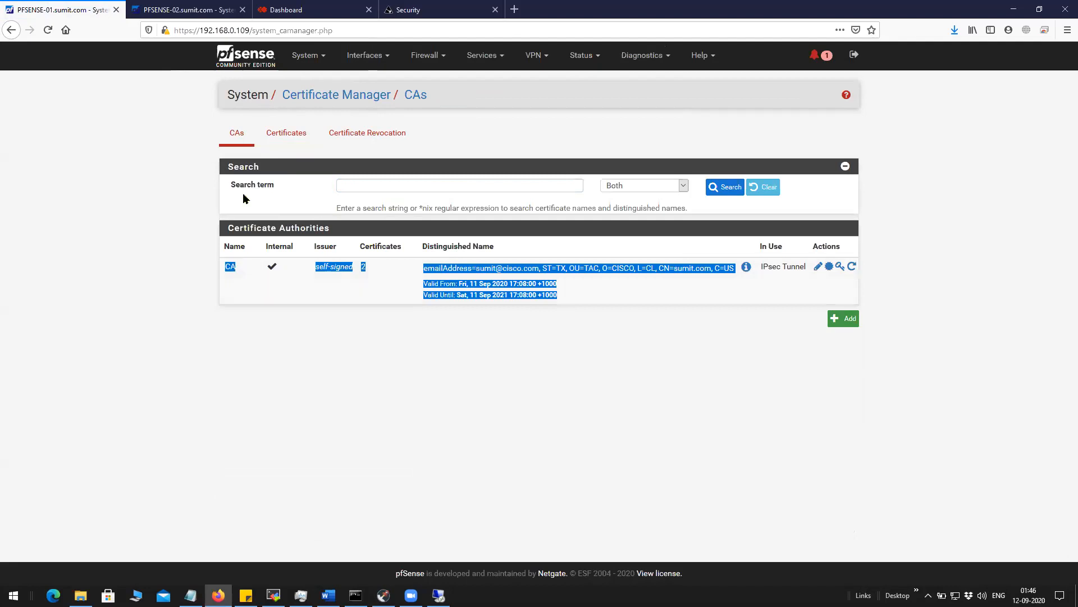
pyautogui.click(279, 134)
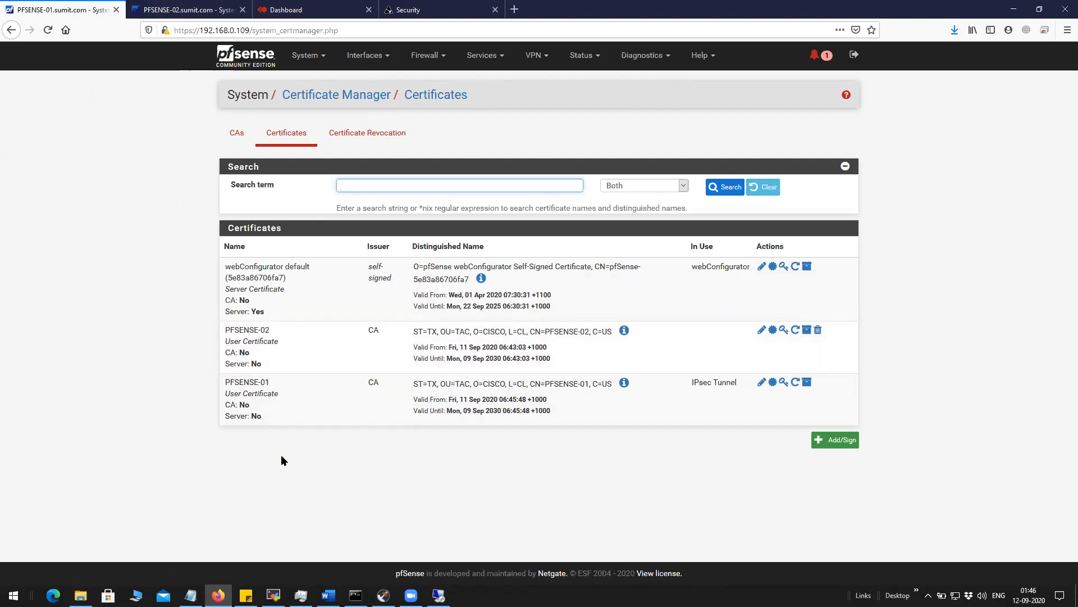
# Highlight the PFSENSE-01 and PFSENSE-02 certificate rows in the first firewall's certificate list.
pyautogui.moveTo(269, 418); pyautogui.dragTo(226, 327)
pyautogui.click(226, 327)
pyautogui.moveTo(598, 412); pyautogui.dragTo(235, 329)
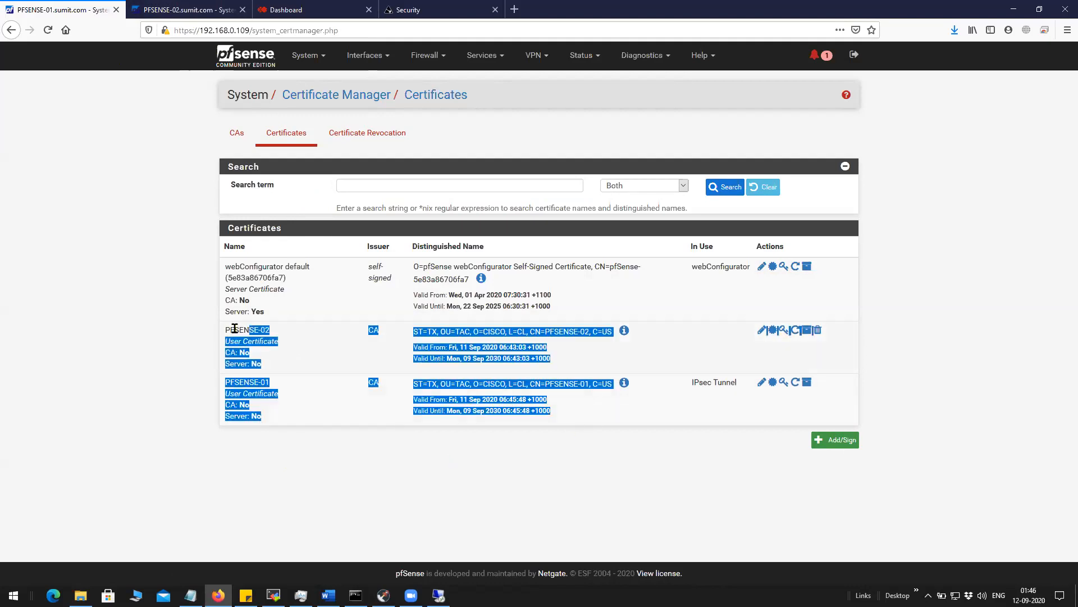
pyautogui.click(173, 337)
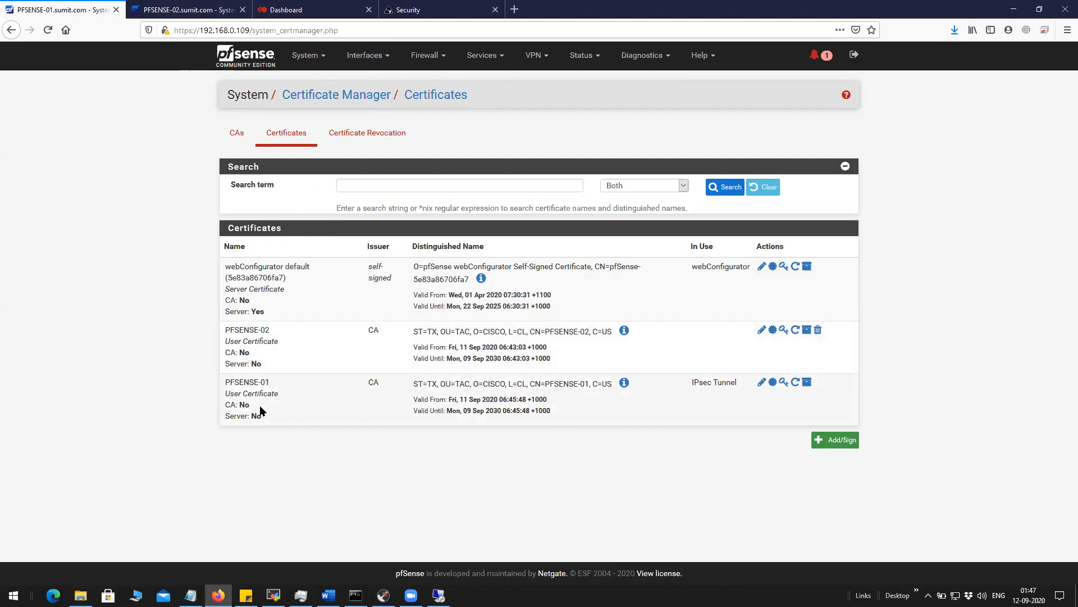
pyautogui.moveTo(270, 331); pyautogui.dragTo(225, 332)
pyautogui.click(186, 14)
pyautogui.click(93, 10)
pyautogui.click(323, 355)
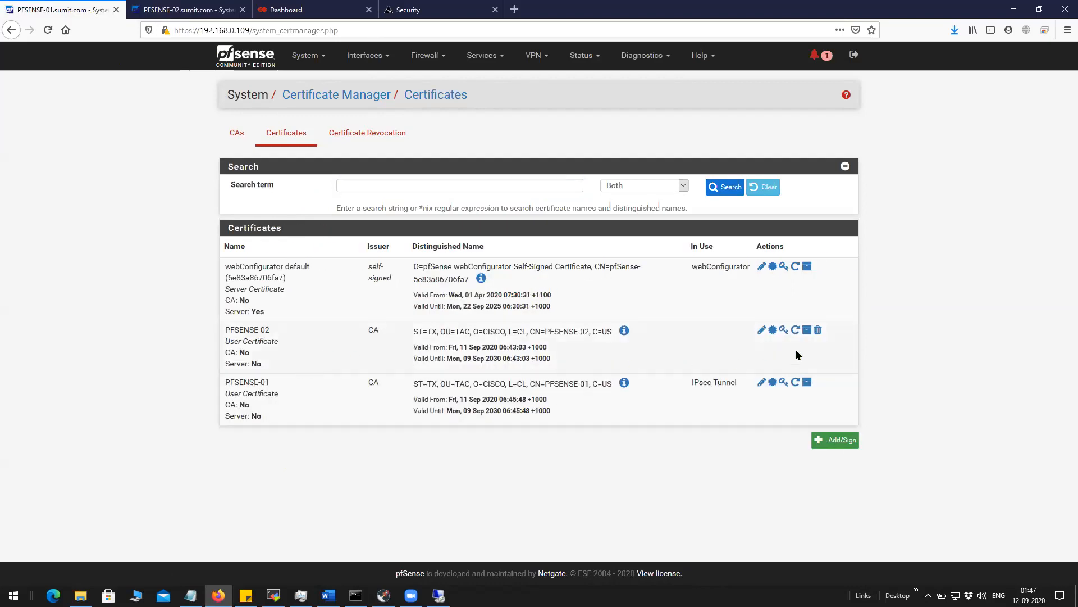
# Compare the PFSENSE-02 certificate data and private key on both firewalls.
pyautogui.click(762, 330)
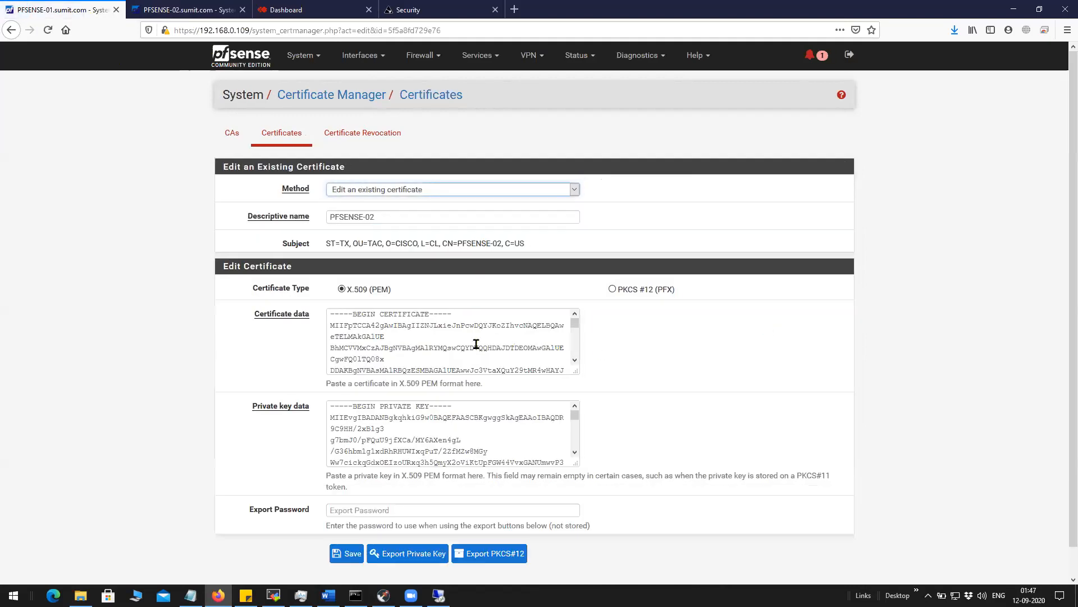
pyautogui.moveTo(334, 314); pyautogui.dragTo(432, 371)
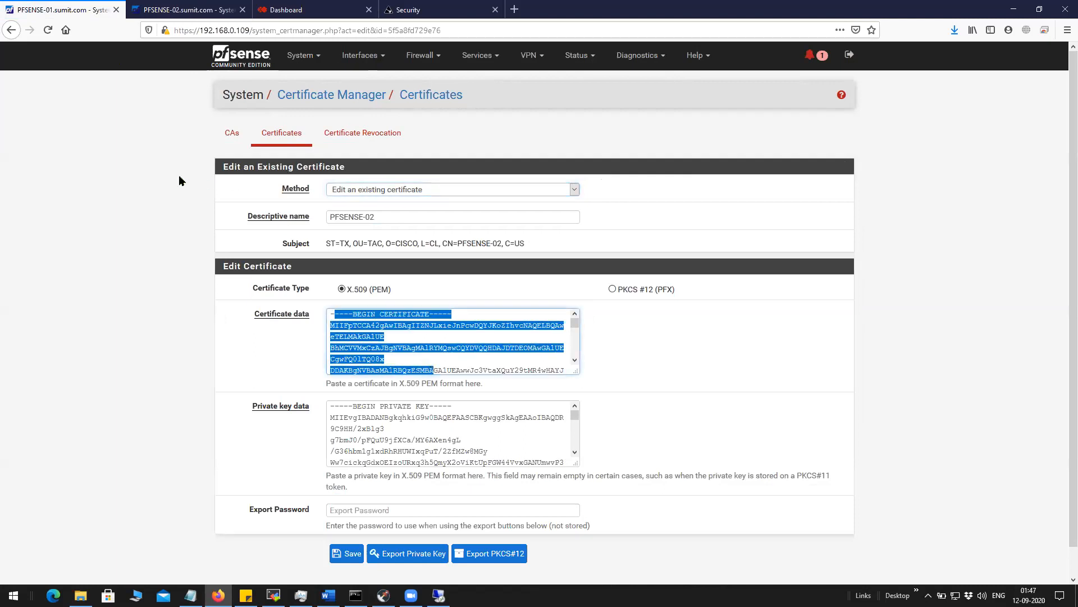
pyautogui.click(185, 10)
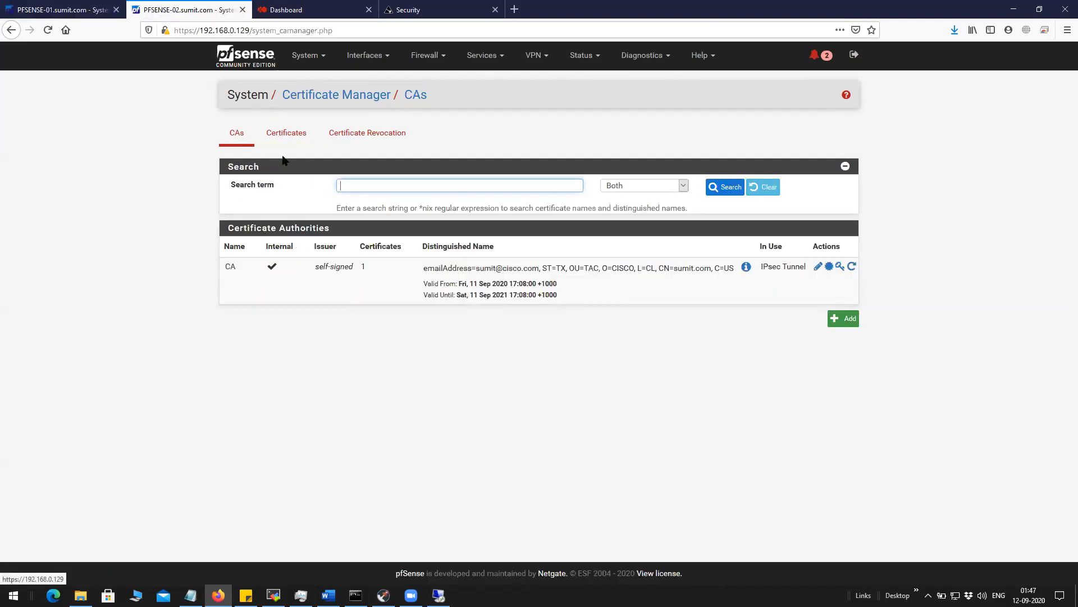
pyautogui.click(288, 139)
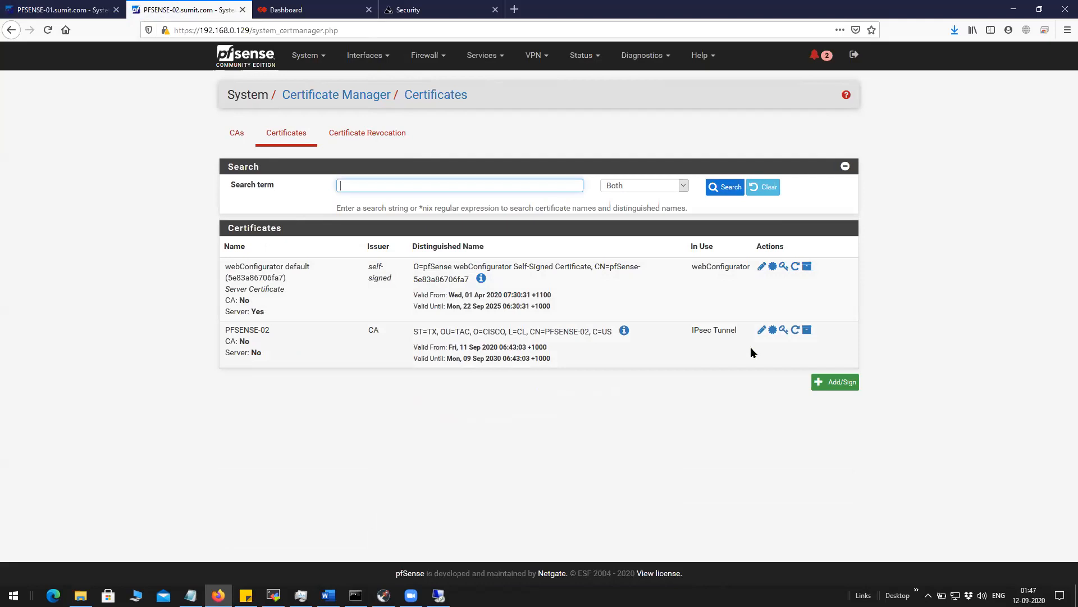
pyautogui.click(761, 331)
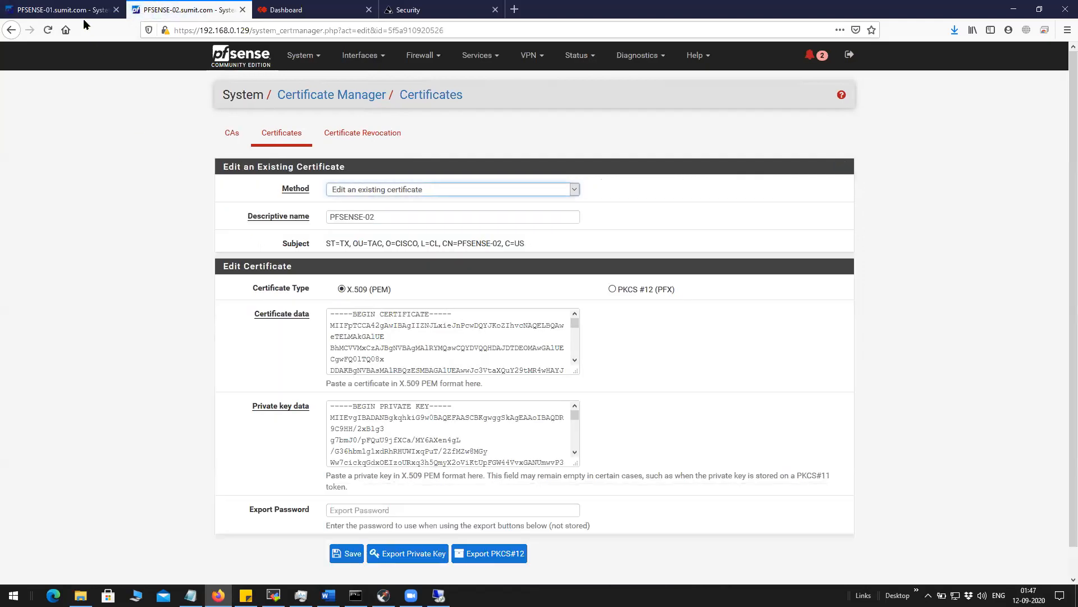
pyautogui.click(73, 10)
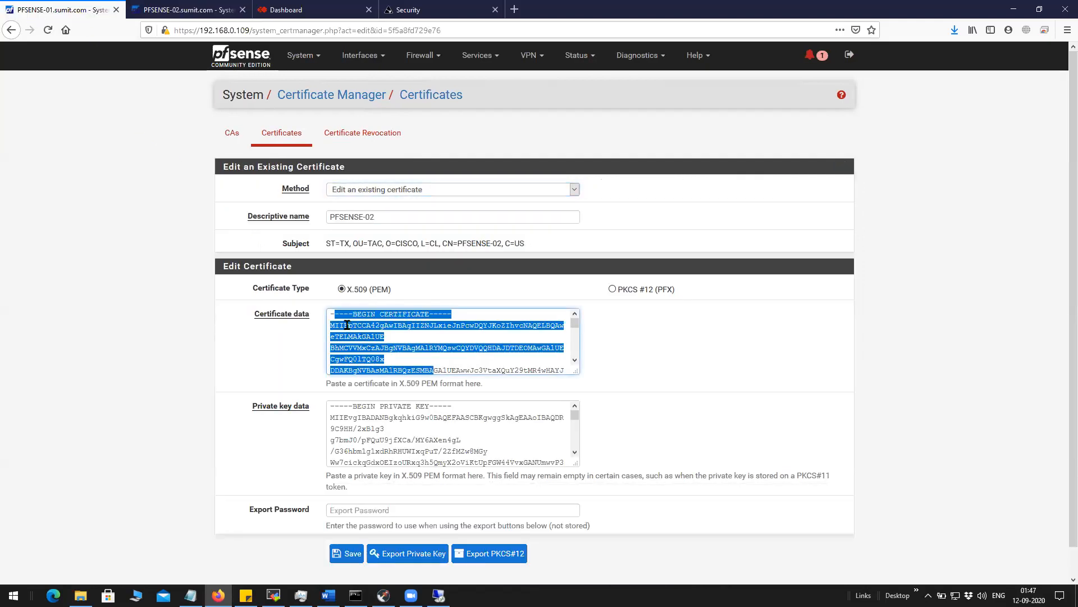
pyautogui.hotkey('ctrl', 'Tab')
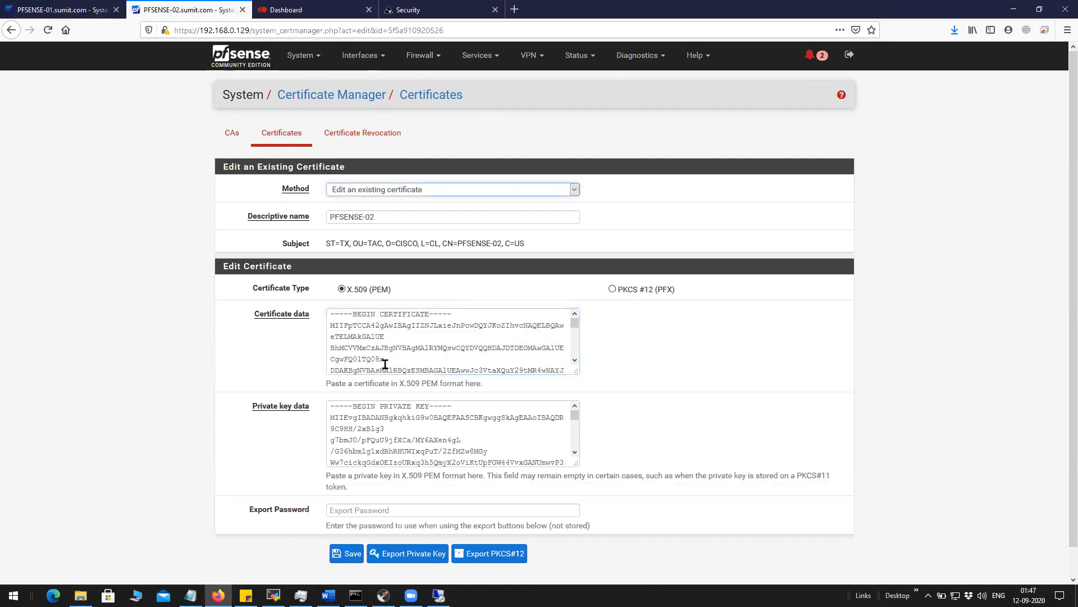
pyautogui.click(82, 13)
pyautogui.click(370, 447)
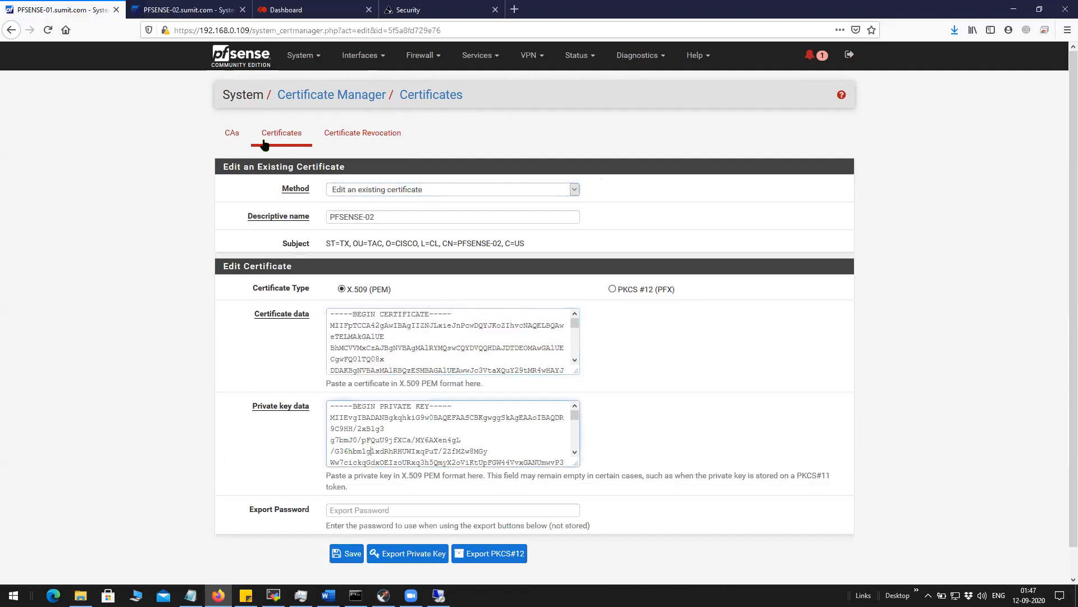
pyautogui.click(185, 9)
pyautogui.click(413, 461)
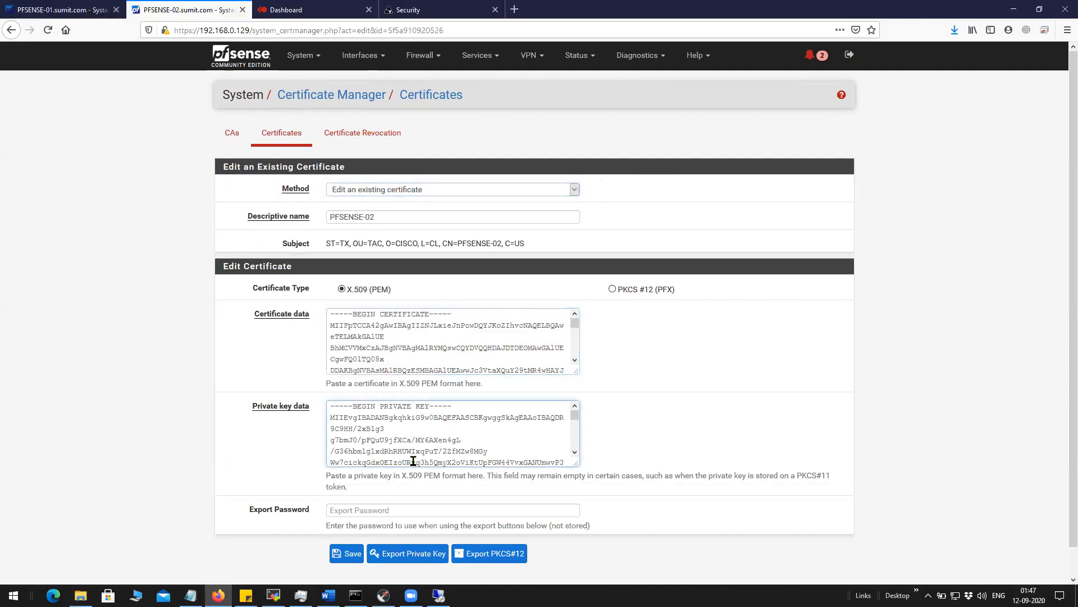
# On the second firewall, confirm PFSENSE-02 is issued by CA and review CA's distinguished name and validity.
pyautogui.click(285, 145)
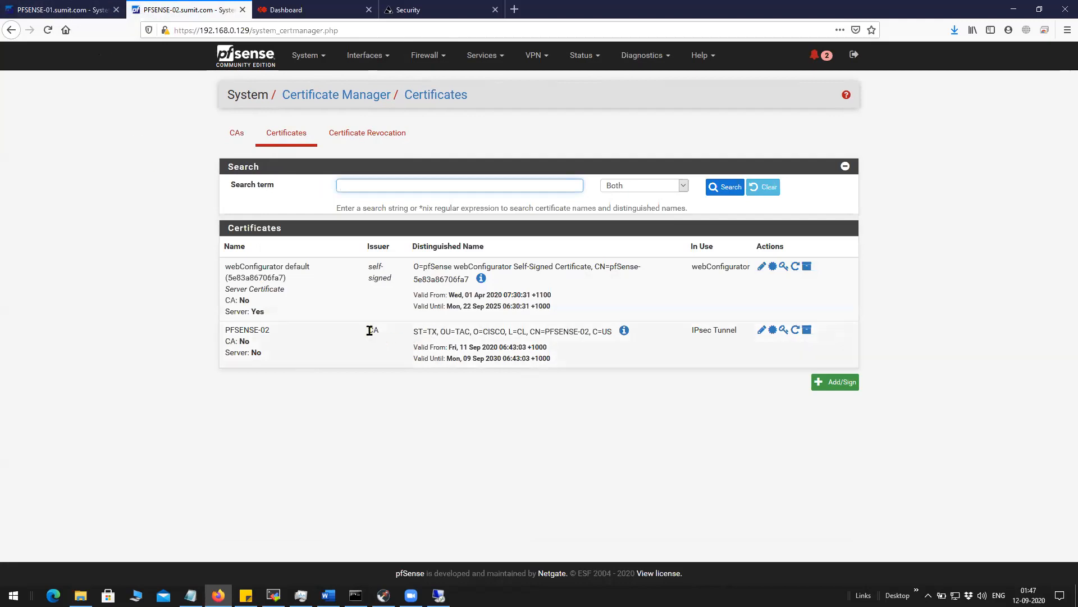
pyautogui.moveTo(368, 330); pyautogui.dragTo(378, 333)
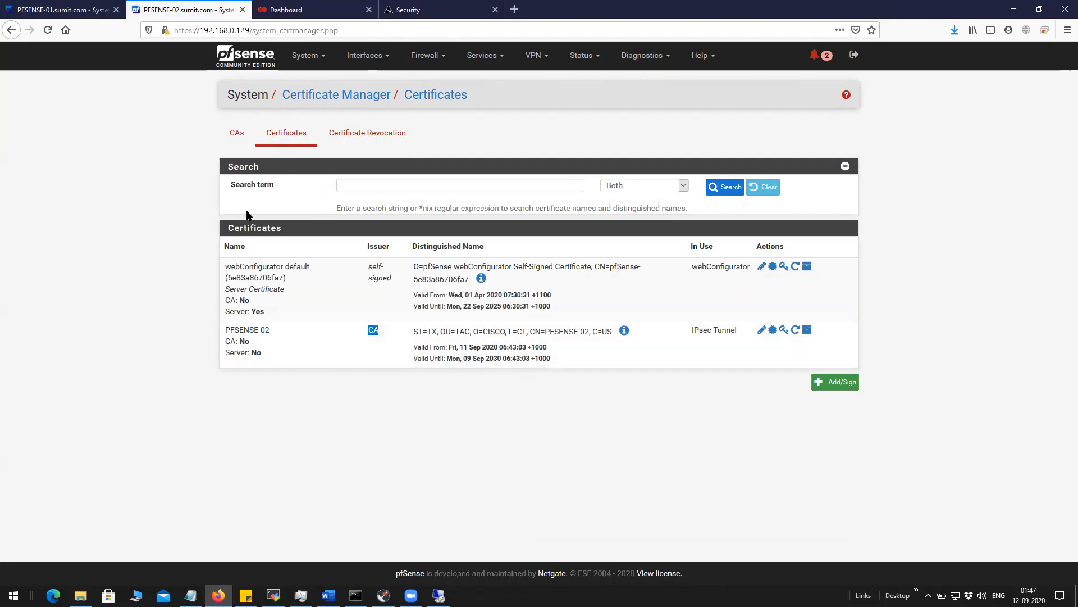
pyautogui.click(237, 134)
pyautogui.moveTo(245, 271)
pyautogui.mouseDown()
pyautogui.moveTo(198, 272)
pyautogui.moveTo(227, 269)
pyautogui.mouseUp()
pyautogui.click(249, 266)
pyautogui.moveTo(582, 303); pyautogui.dragTo(355, 268)
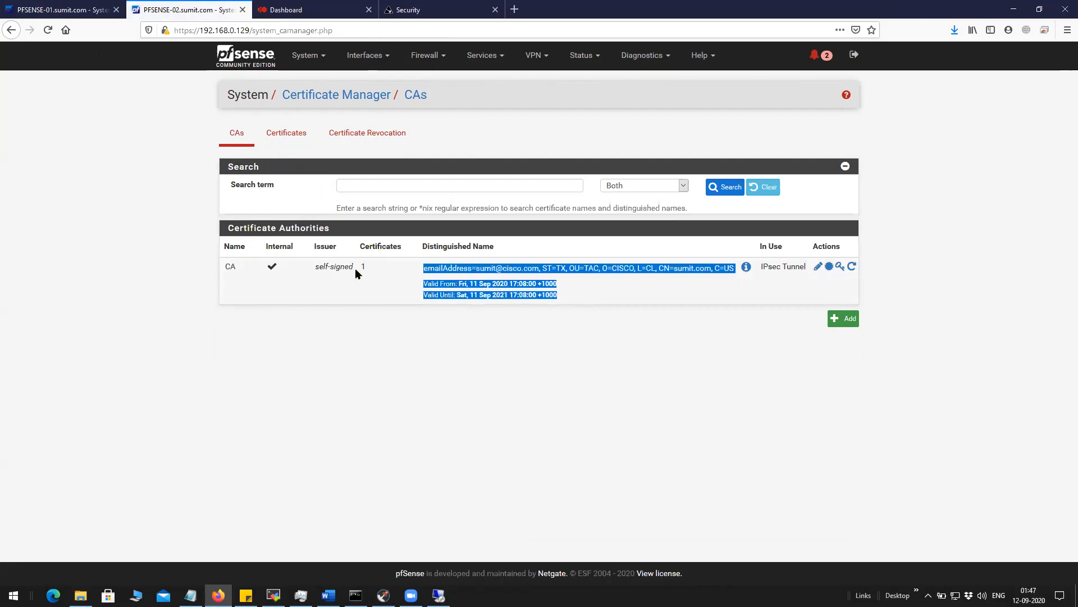
pyautogui.click(286, 133)
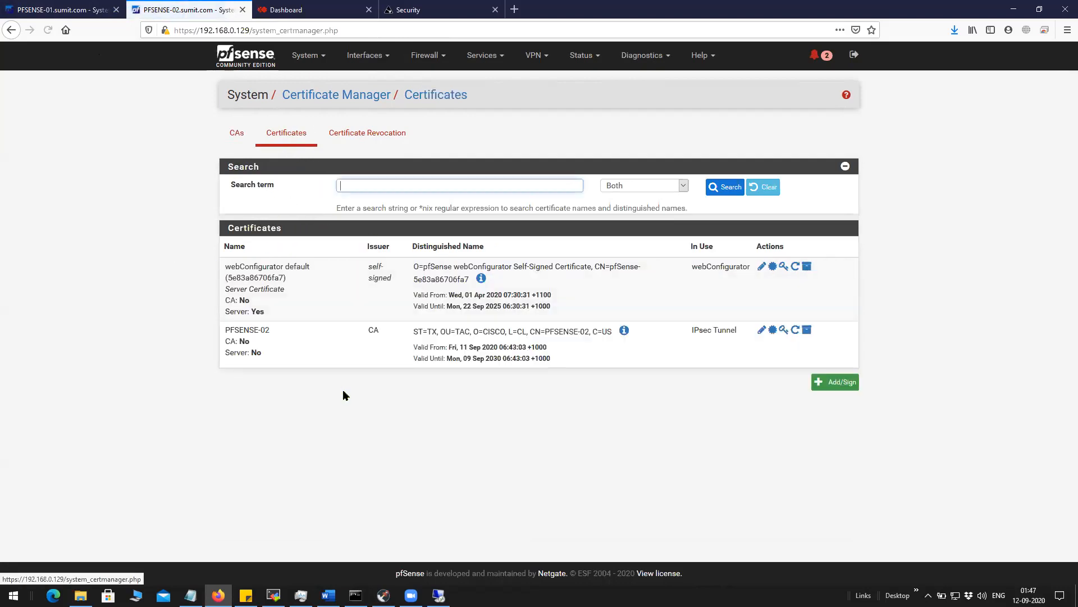
pyautogui.moveTo(276, 357); pyautogui.dragTo(223, 328)
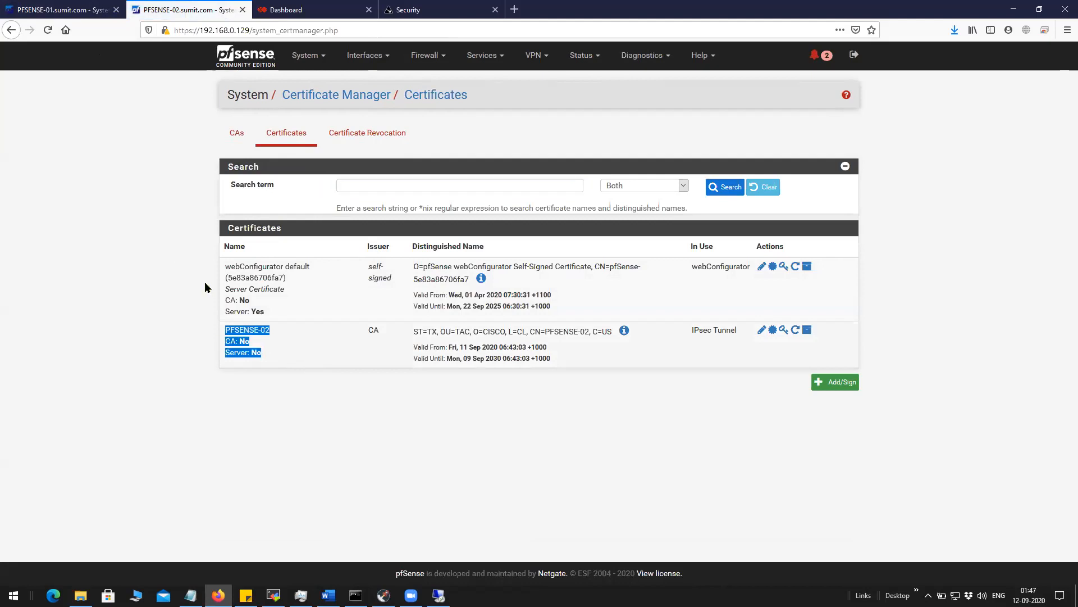
pyautogui.click(63, 13)
pyautogui.scroll(-1, 455, 494)
pyautogui.scroll(1, 456, 495)
pyautogui.click(527, 59)
pyautogui.click(539, 82)
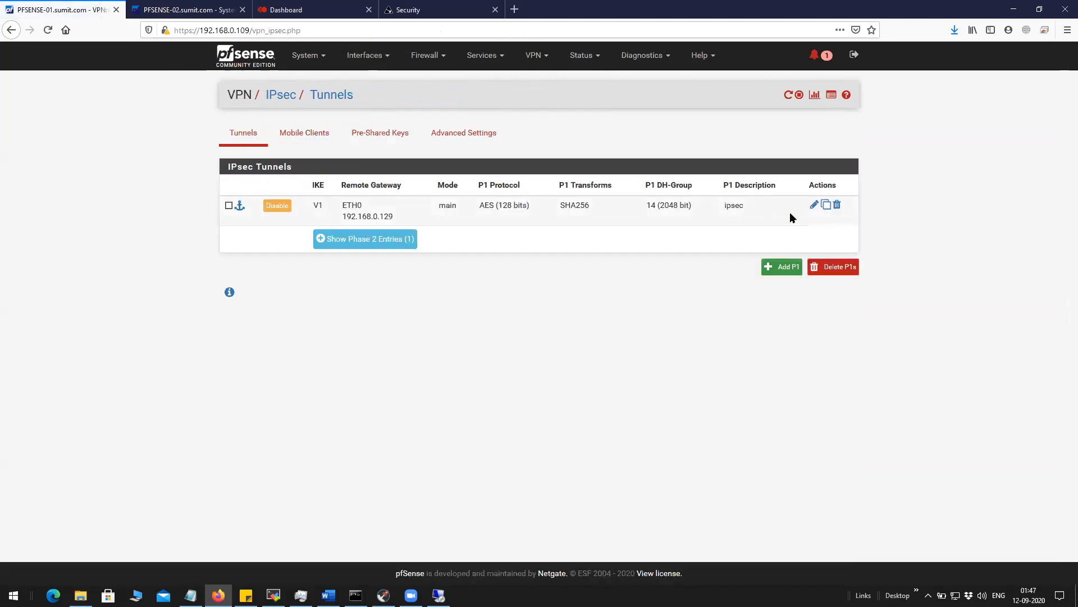
pyautogui.click(814, 205)
pyautogui.scroll(-5, 503, 254)
pyautogui.scroll(-3, 503, 253)
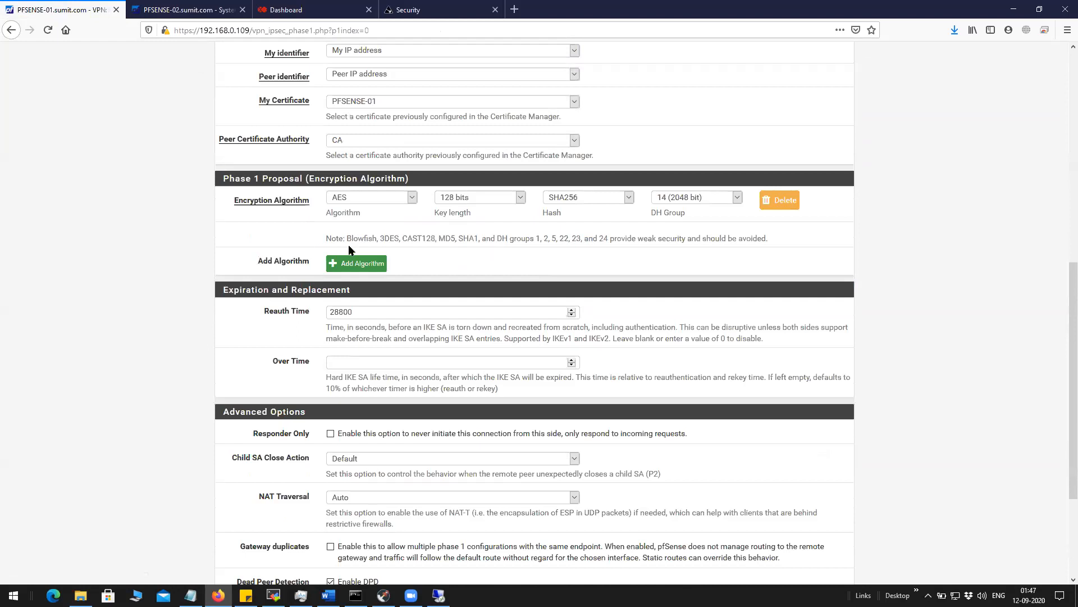
pyautogui.scroll(-4, 349, 245)
pyautogui.scroll(5, 348, 244)
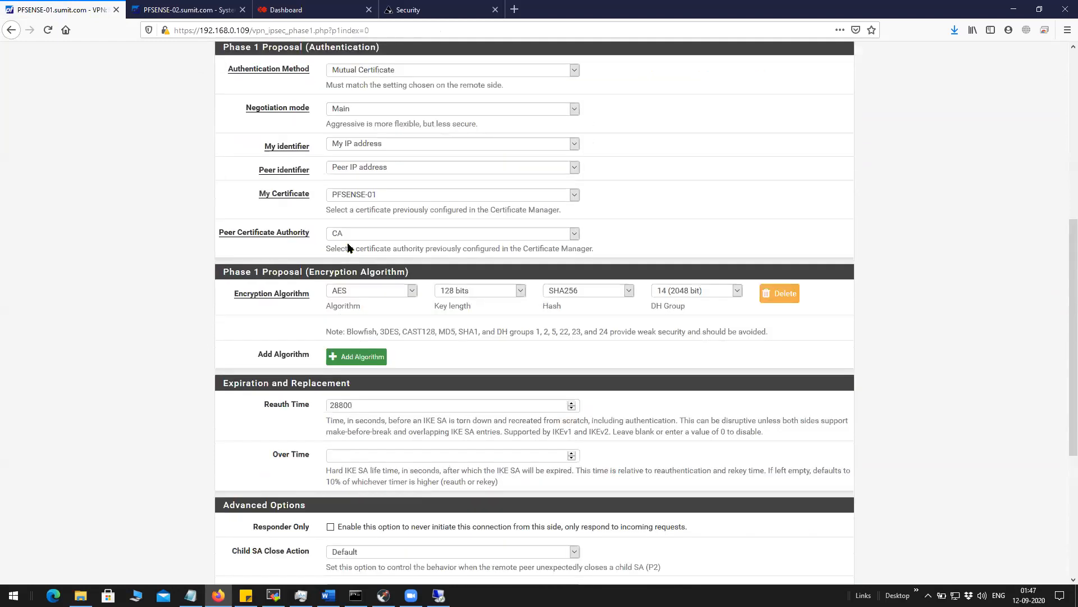
pyautogui.scroll(2, 348, 246)
pyautogui.click(377, 309)
pyautogui.click(387, 348)
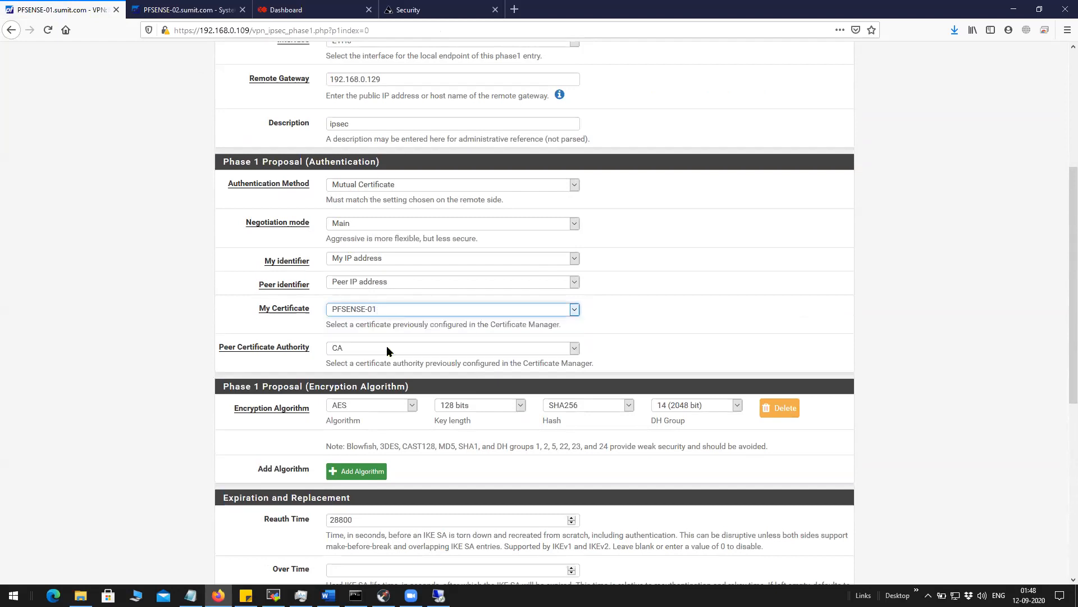
pyautogui.moveTo(316, 351); pyautogui.dragTo(220, 348)
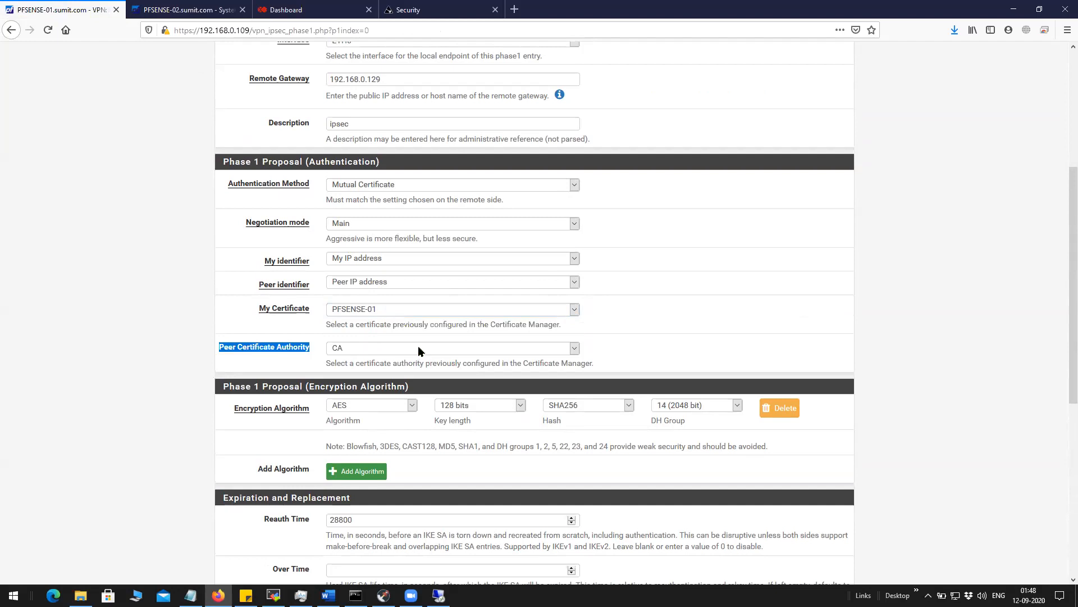
pyautogui.click(389, 349)
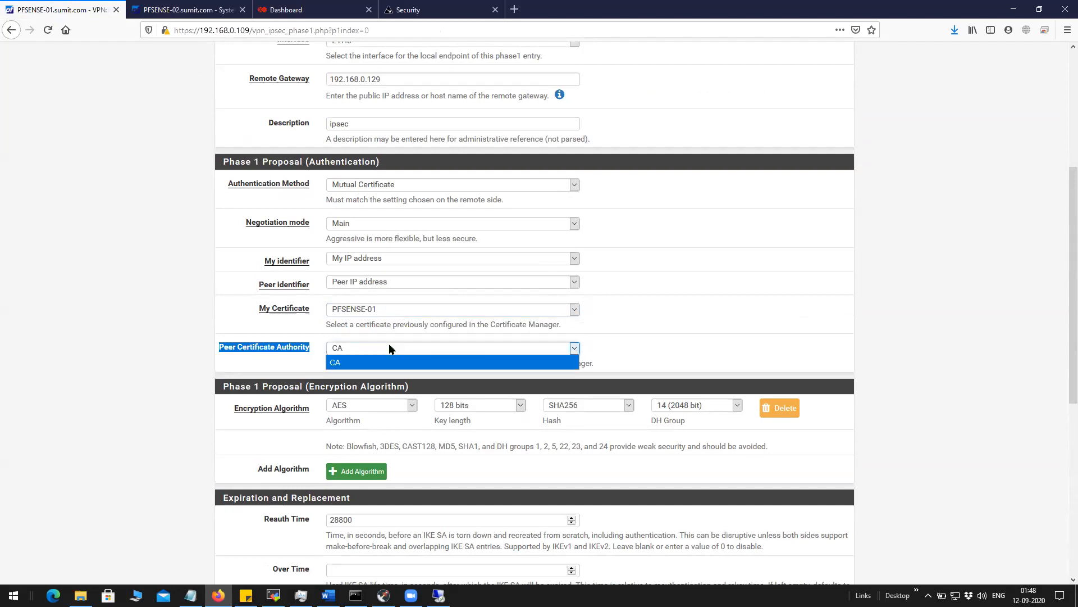
pyautogui.click(622, 324)
pyautogui.click(212, 11)
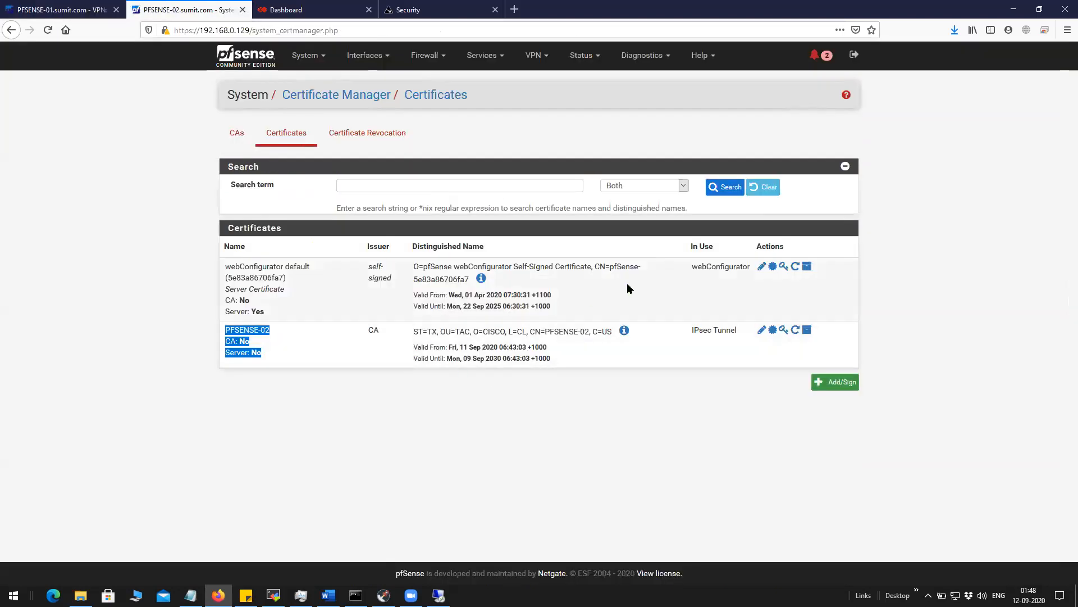
# Review the second firewall's IPsec Phase 1 settings, keeping PFSENSE-02 as its certificate.
pyautogui.click(531, 55)
pyautogui.click(533, 74)
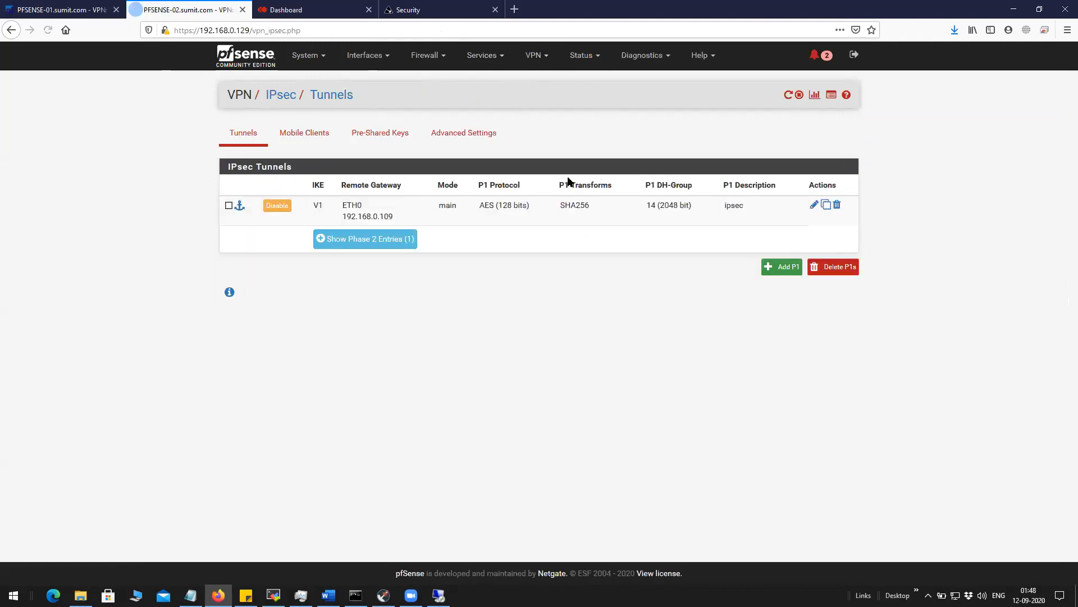
pyautogui.click(814, 205)
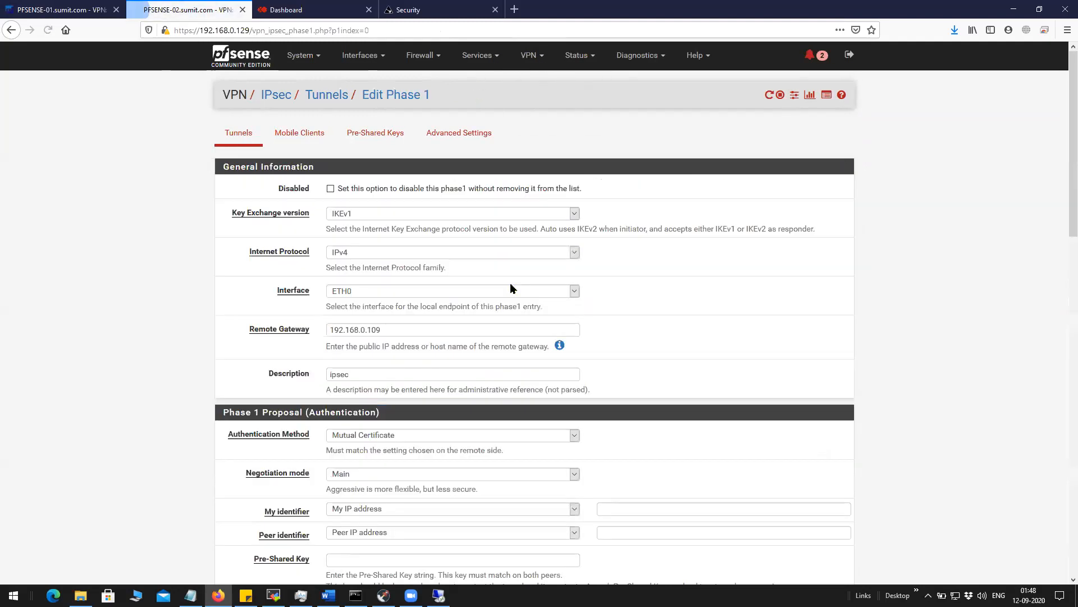
pyautogui.scroll(-4, 361, 248)
pyautogui.click(366, 336)
pyautogui.click(366, 358)
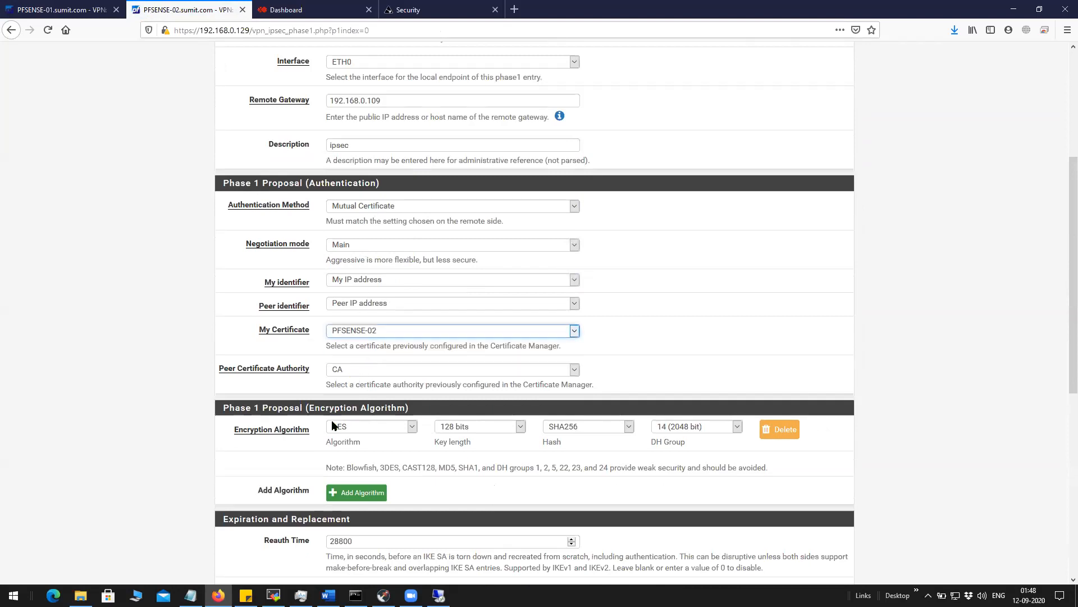
pyautogui.scroll(-8, 334, 425)
pyautogui.scroll(12, 424, 484)
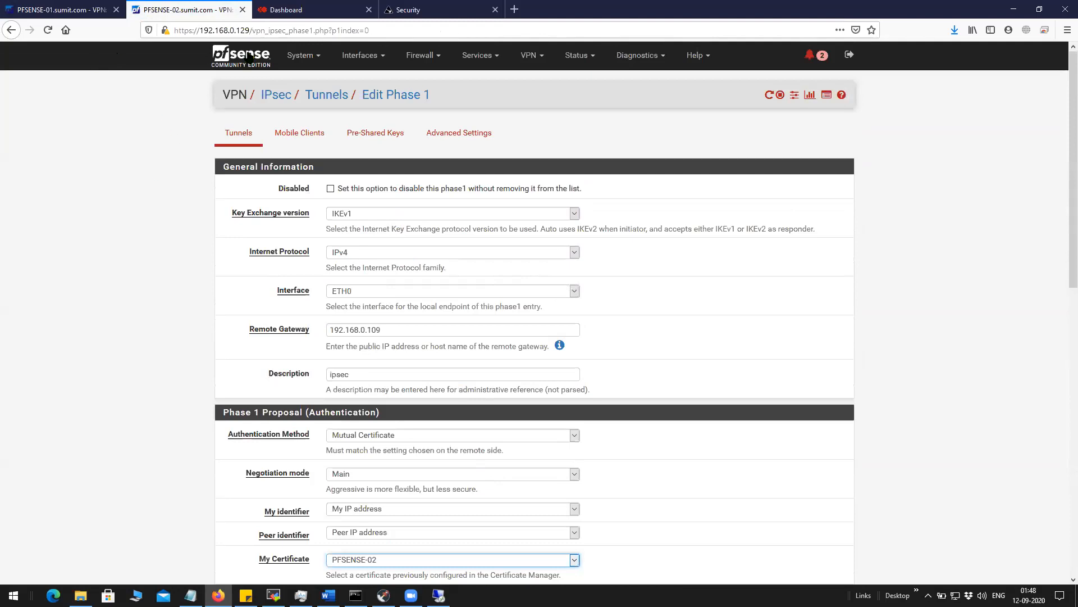
# Compare both firewalls' Phase 1 pages, ending on PFSENSE-01's with remote gateway 192.168.0.129.
pyautogui.click(62, 8)
pyautogui.click(188, 8)
pyautogui.click(106, 9)
pyautogui.click(177, 11)
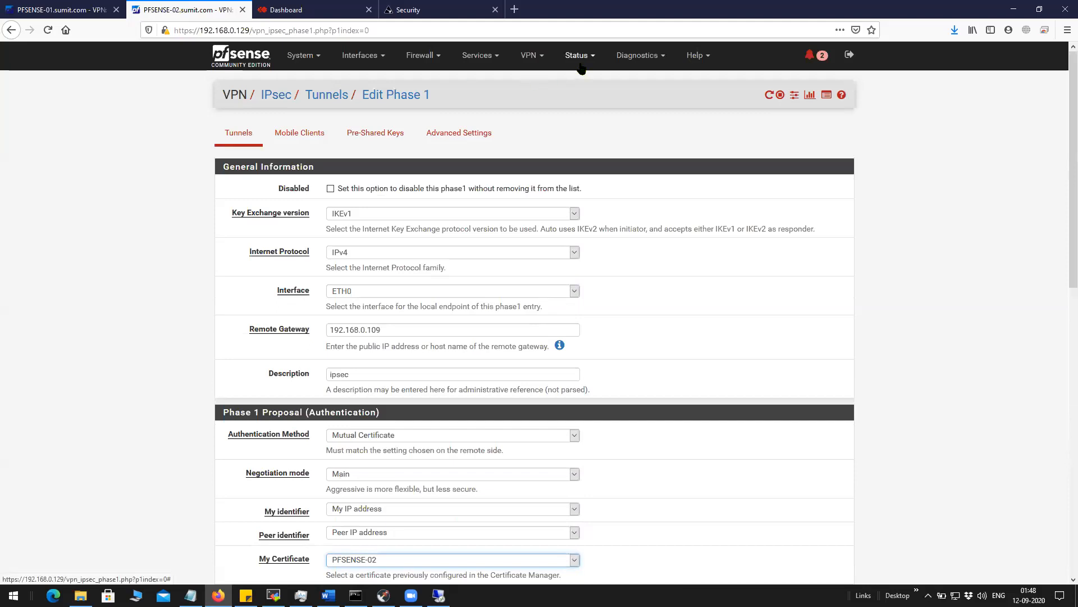
pyautogui.click(885, 147)
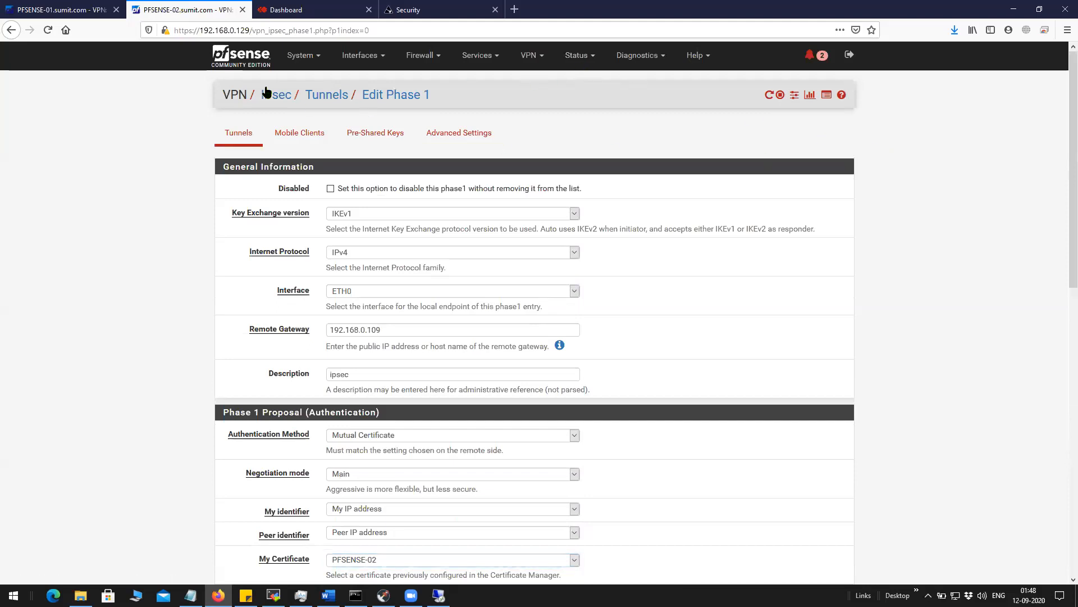
pyautogui.click(57, 14)
pyautogui.scroll(4, 131, 216)
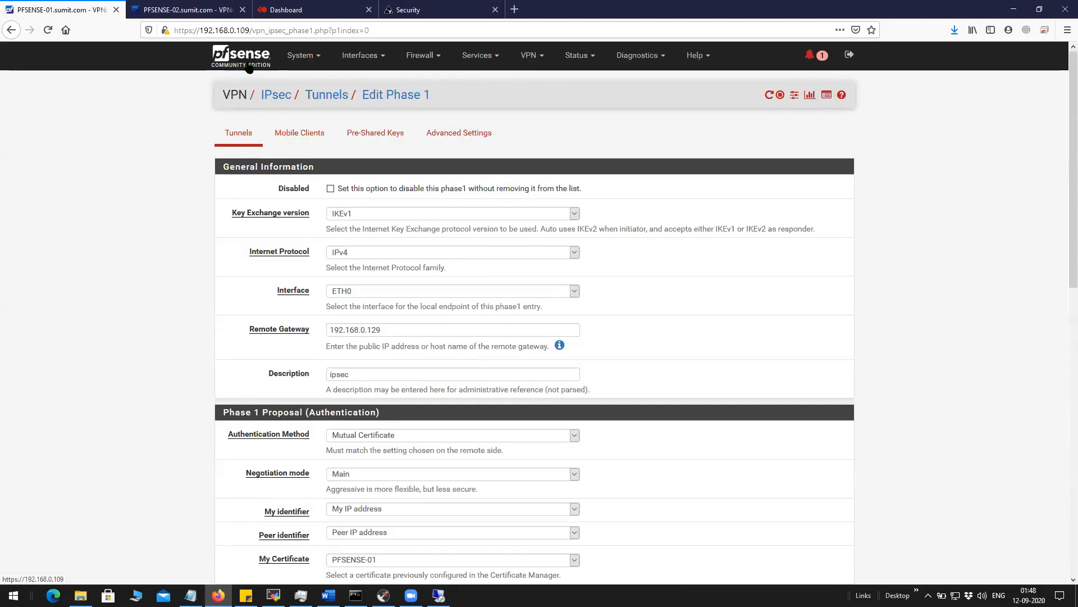
pyautogui.click(300, 55)
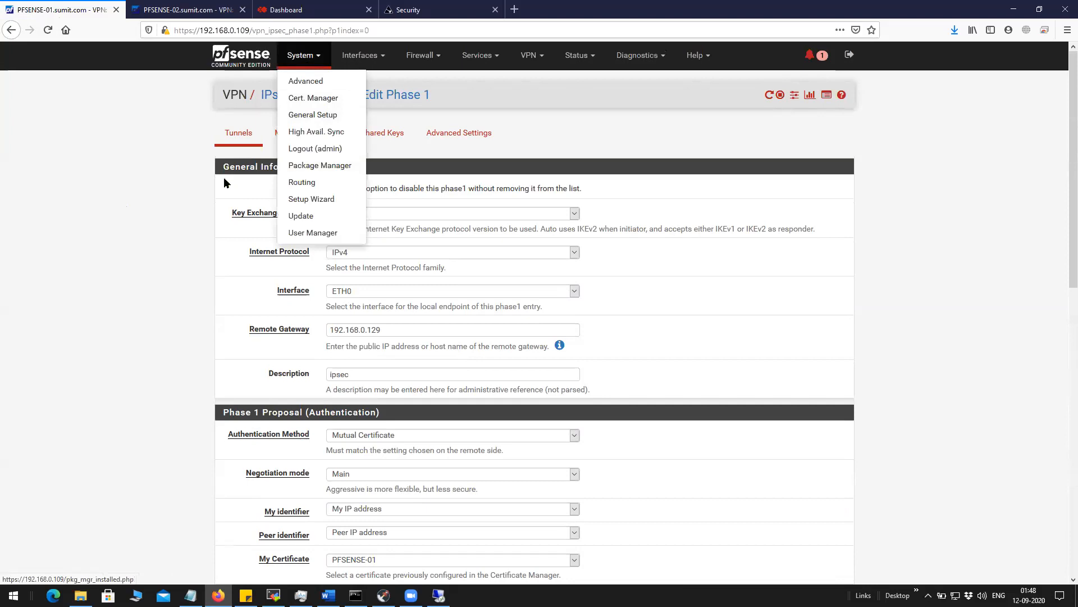
# Start a new internal certificate authority in Cert. Manager named CAtest.
pyautogui.click(318, 99)
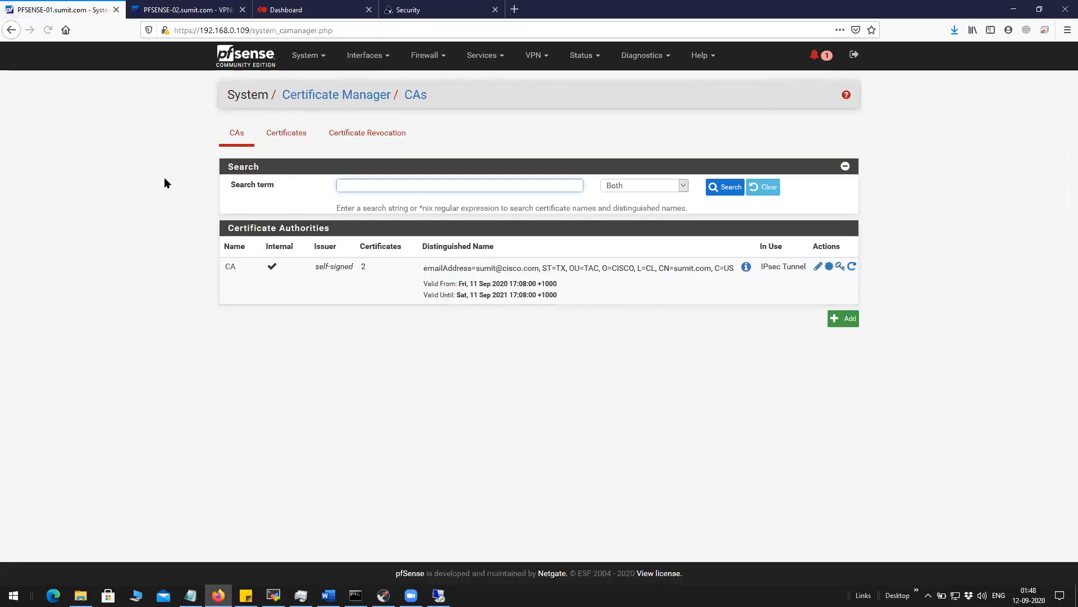
pyautogui.click(847, 318)
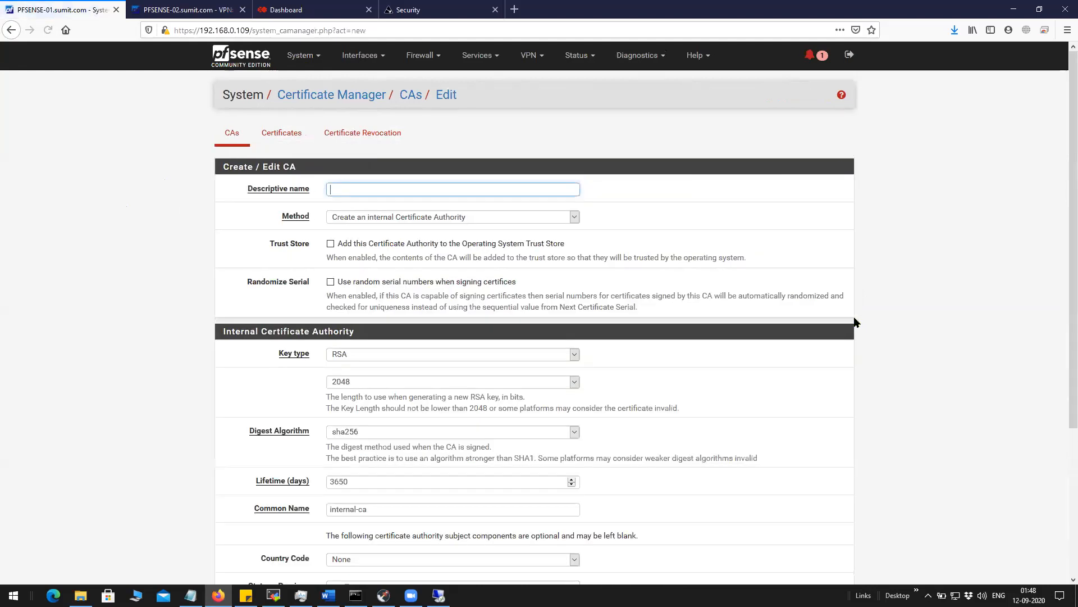
pyautogui.write('CAtest')
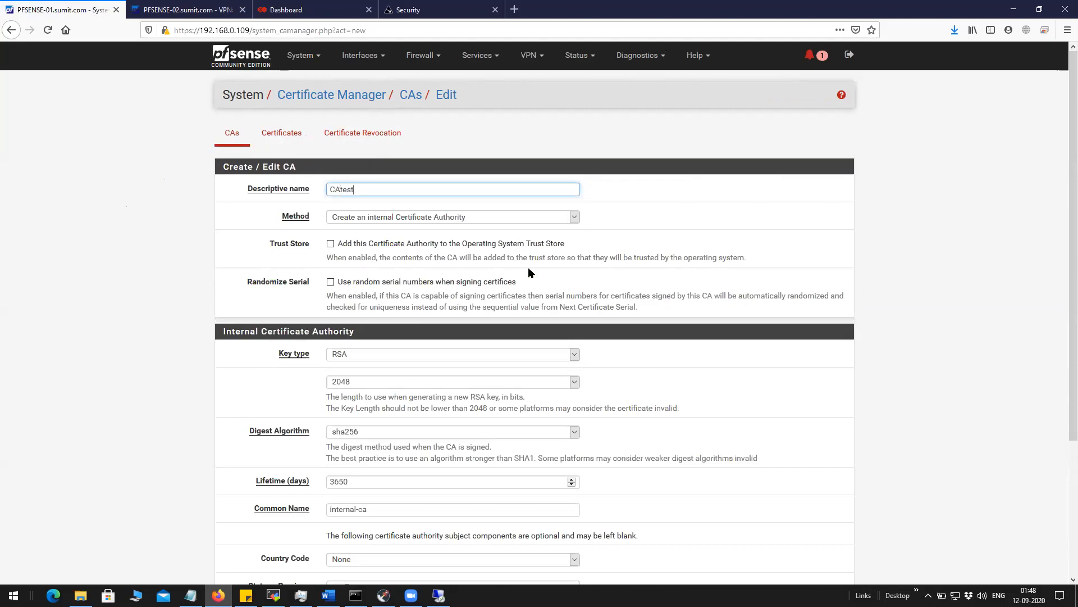
pyautogui.moveTo(372, 187); pyautogui.dragTo(313, 190)
pyautogui.click(423, 219)
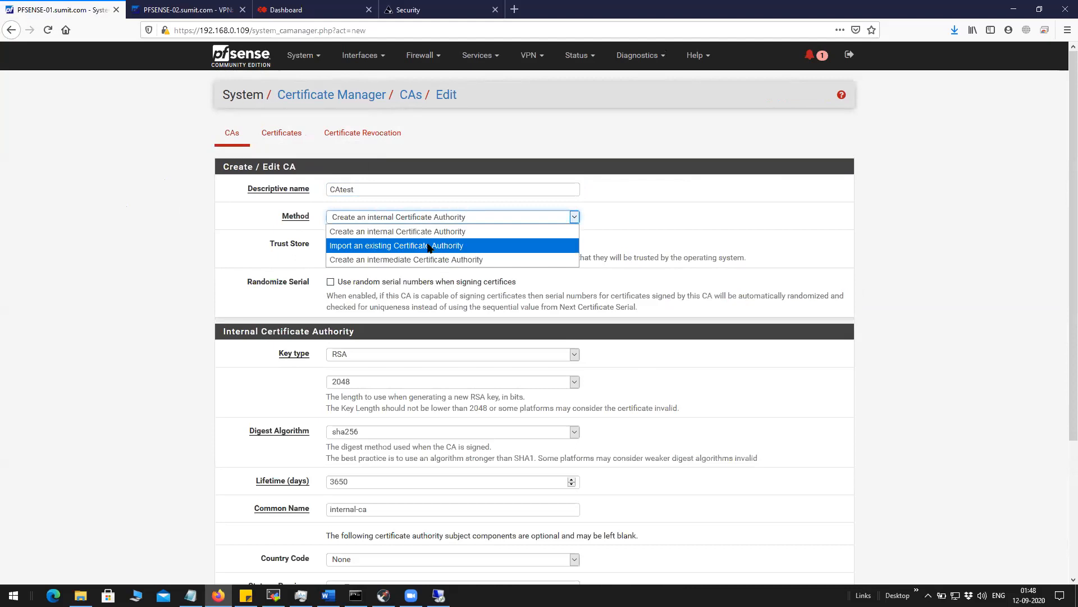
pyautogui.click(430, 233)
pyautogui.click(440, 221)
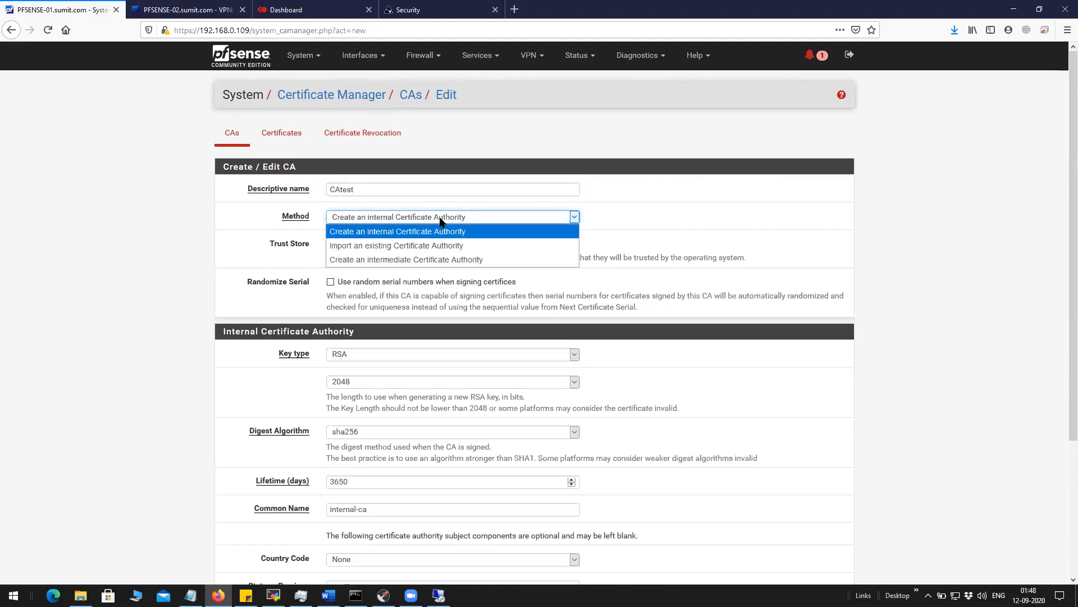
pyautogui.click(730, 222)
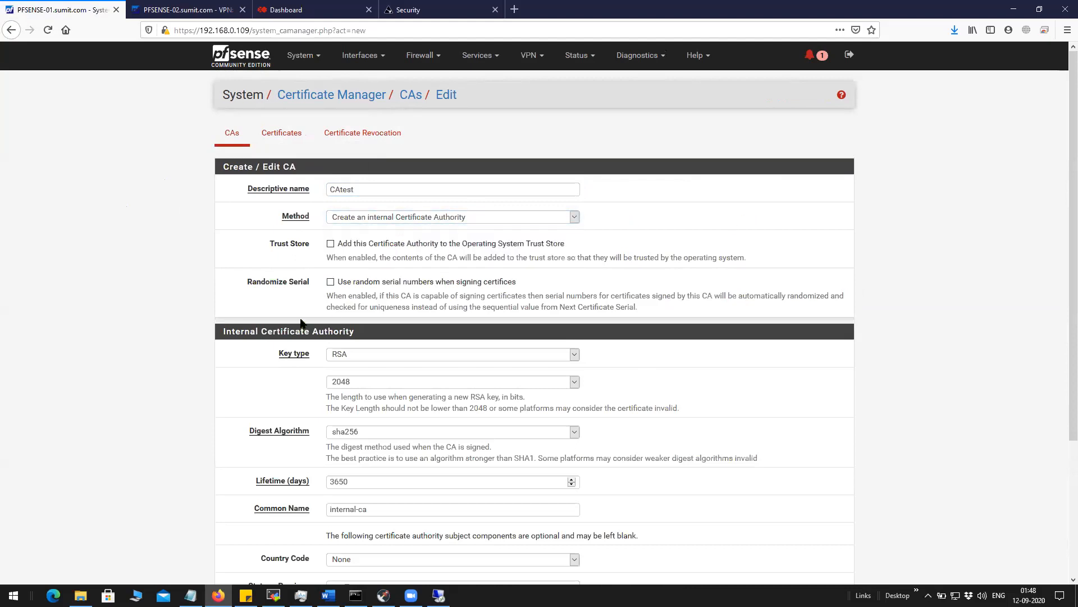
# Fill in CAtest's state tst, city tst, organization ysr and organizational unit test.
pyautogui.scroll(-2, 427, 317)
pyautogui.scroll(-2, 360, 311)
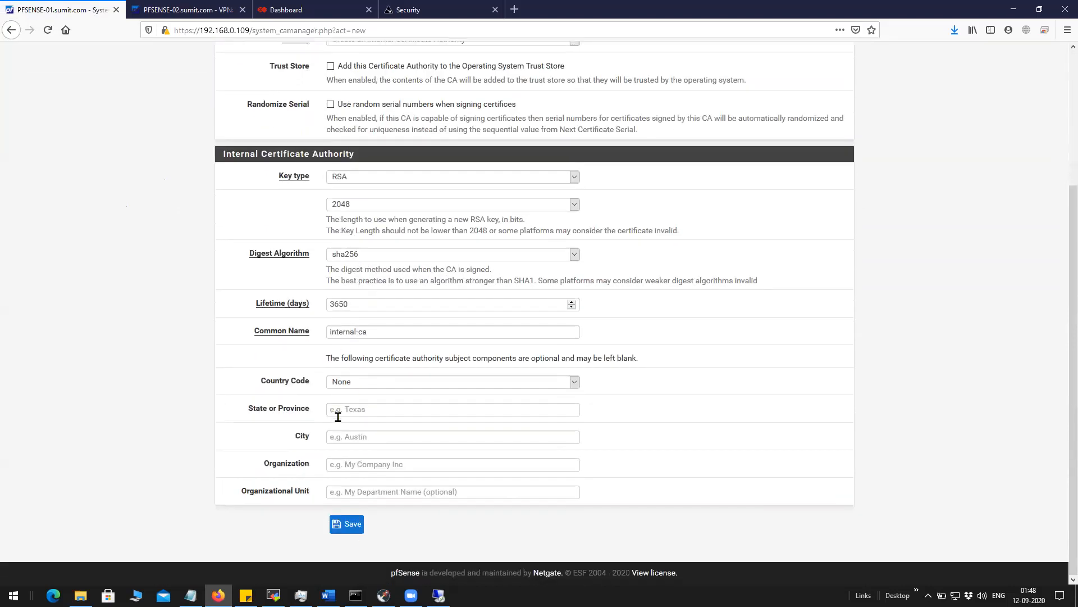
pyautogui.click(373, 415)
pyautogui.write('tst')
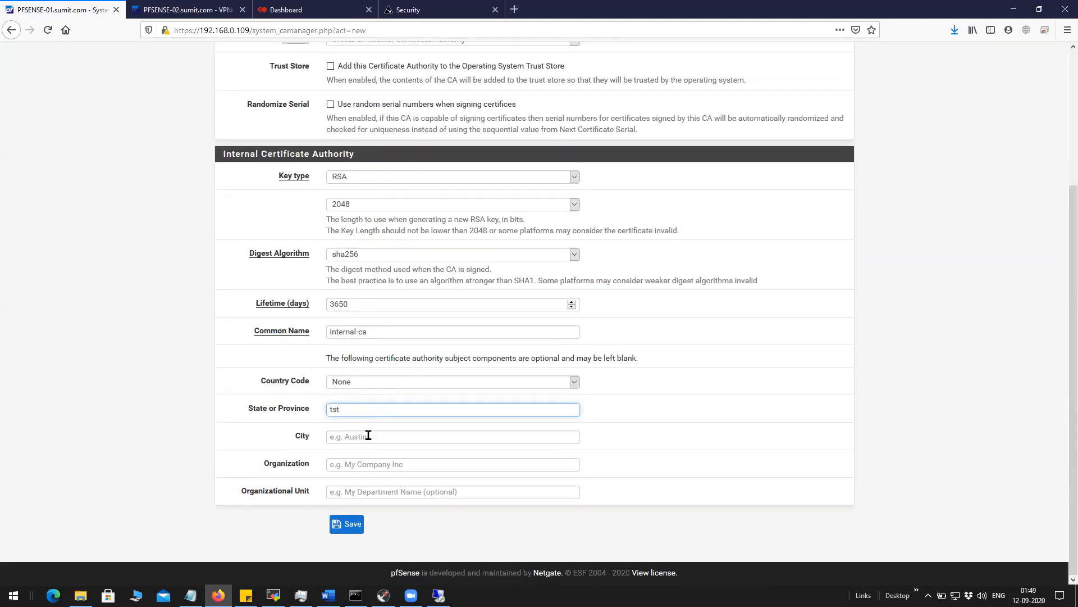
pyautogui.click(368, 436)
pyautogui.write('tst')
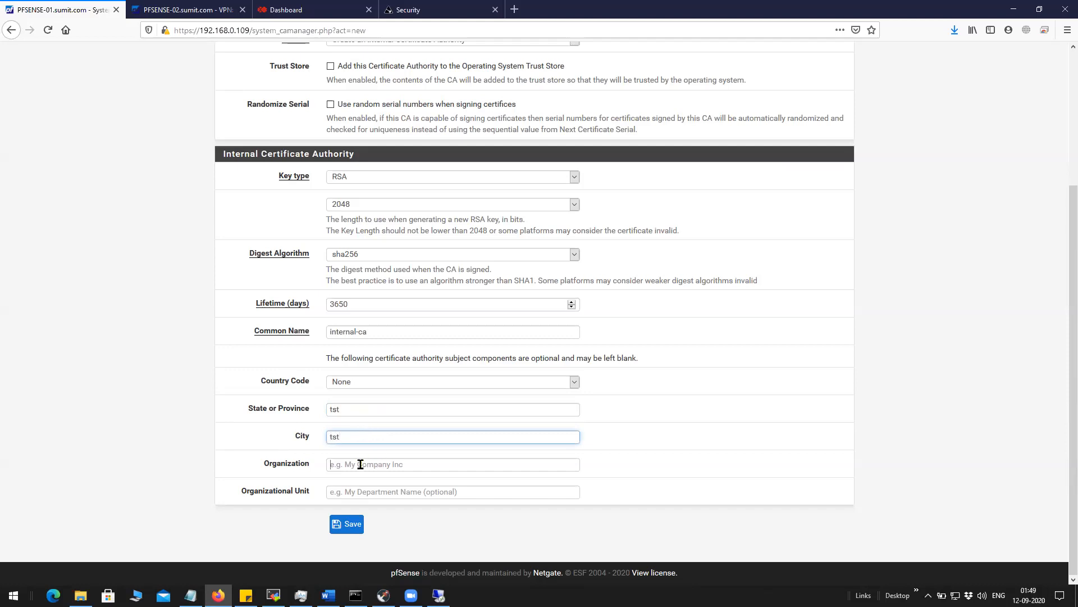
pyautogui.click(360, 464)
pyautogui.write('y')
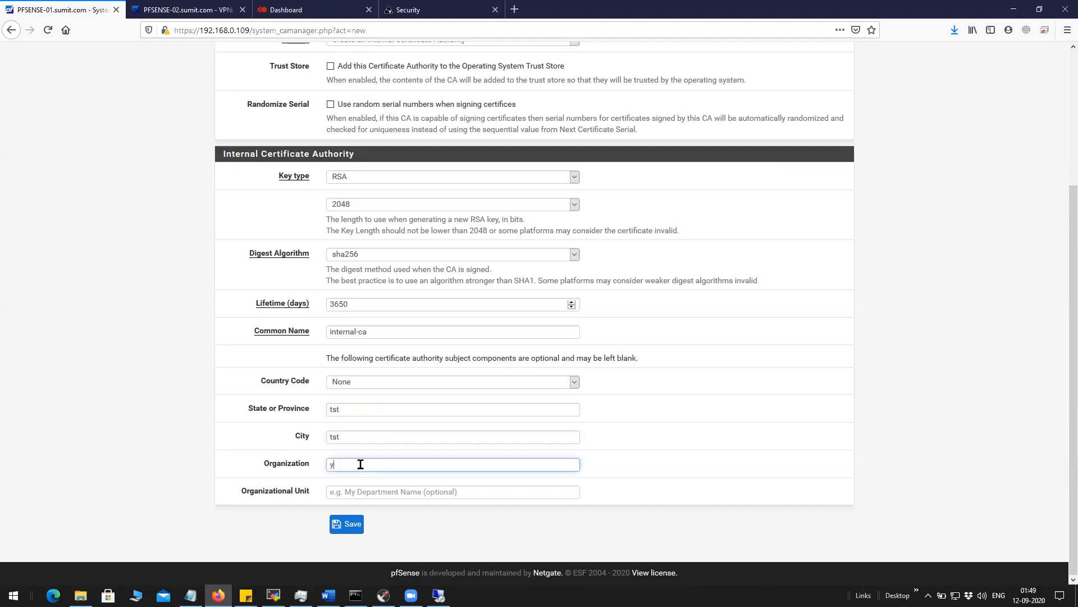
pyautogui.write('sr')
pyautogui.click(359, 492)
pyautogui.write('sdfgdg')
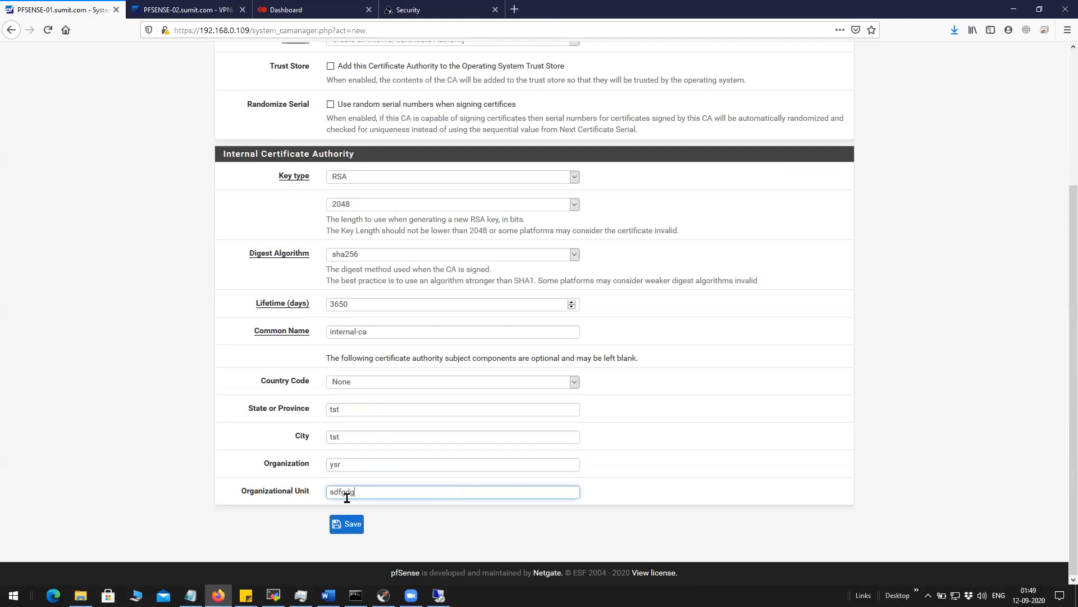
pyautogui.doubleClick(347, 495)
pyautogui.write('test')
pyautogui.scroll(3, 303, 379)
pyautogui.scroll(-3, 300, 375)
# Save CAtest and check its distinguished name and validity dates in the CA list.
pyautogui.click(346, 524)
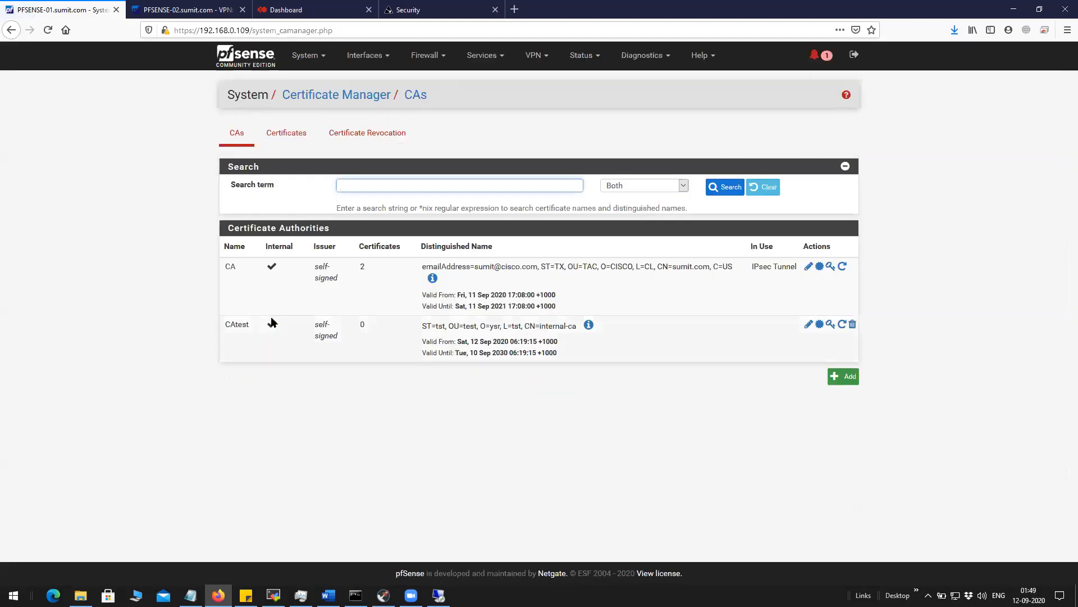
pyautogui.moveTo(250, 328); pyautogui.dragTo(223, 324)
pyautogui.moveTo(582, 351); pyautogui.dragTo(403, 328)
pyautogui.click(809, 325)
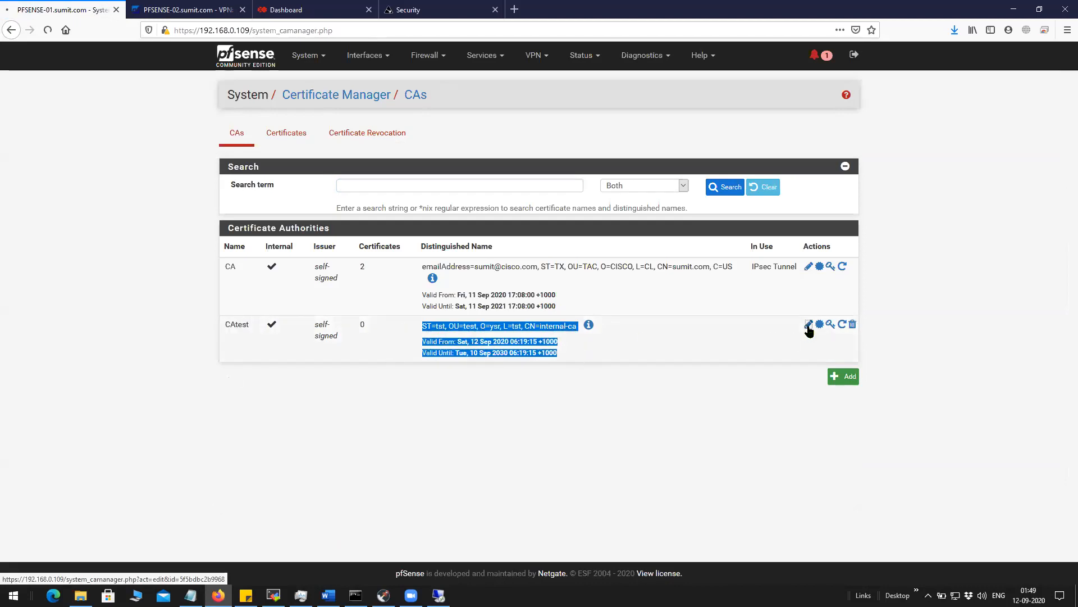
# Inspect CAtest's certificate data and private key, then show the certificates list.
pyautogui.click(327, 357)
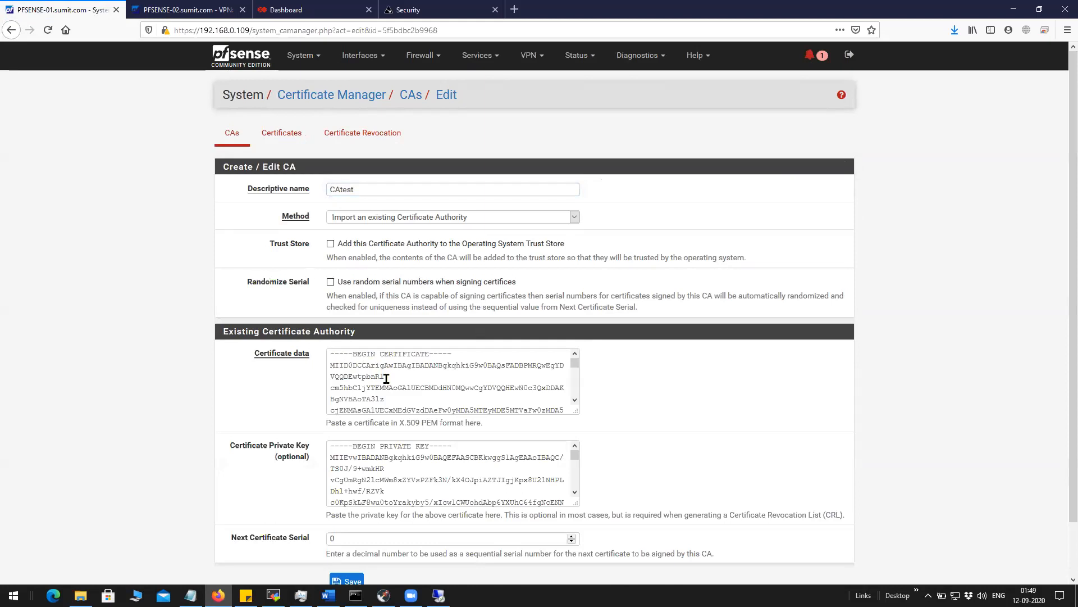
pyautogui.moveTo(332, 355); pyautogui.dragTo(487, 410)
pyautogui.click(393, 400)
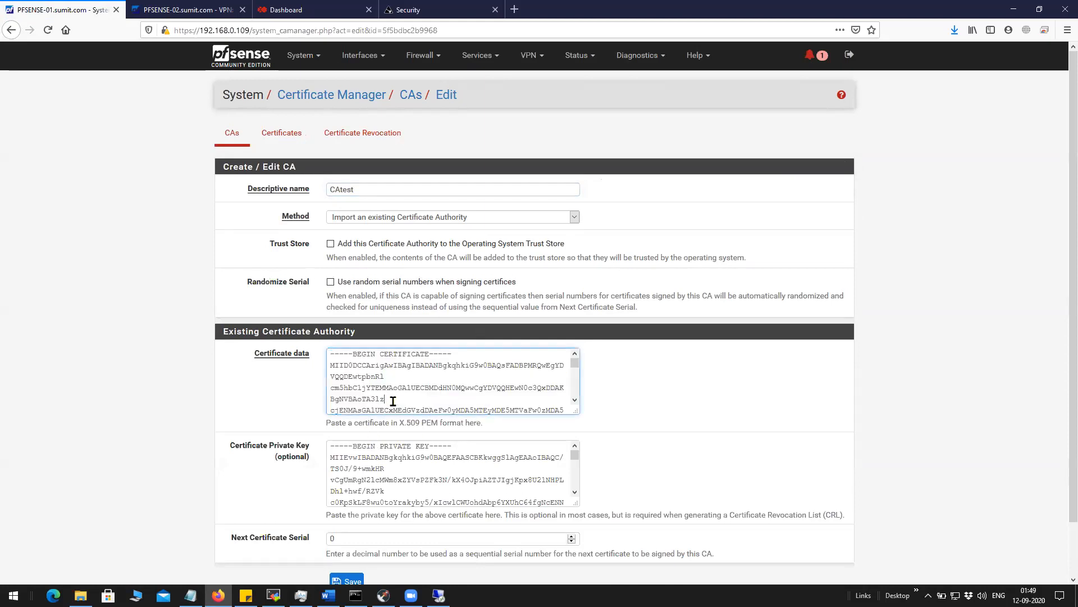
pyautogui.moveTo(332, 357); pyautogui.dragTo(569, 414)
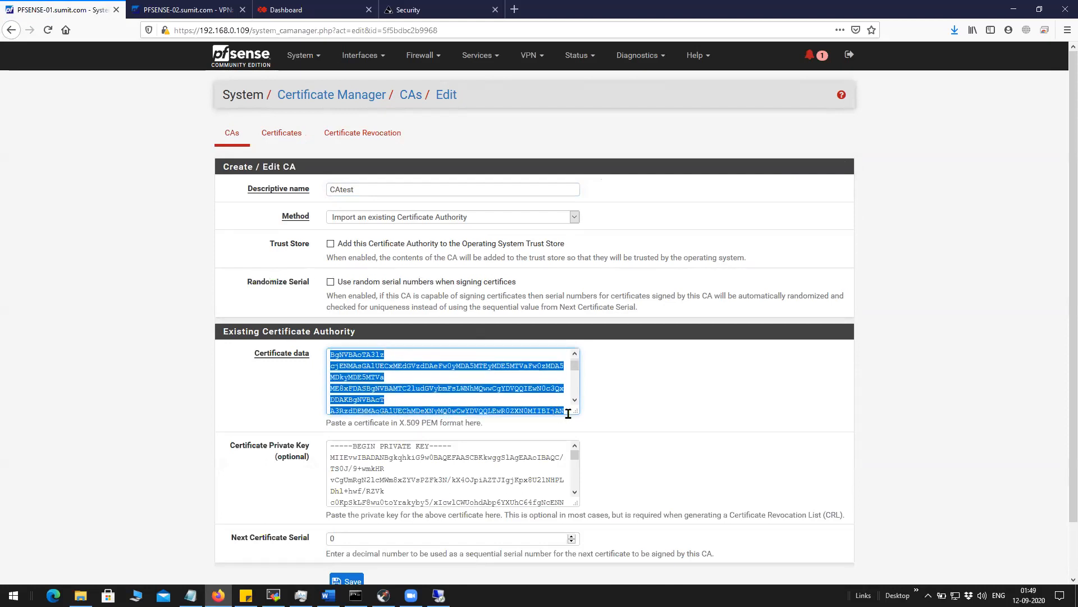
pyautogui.click(262, 399)
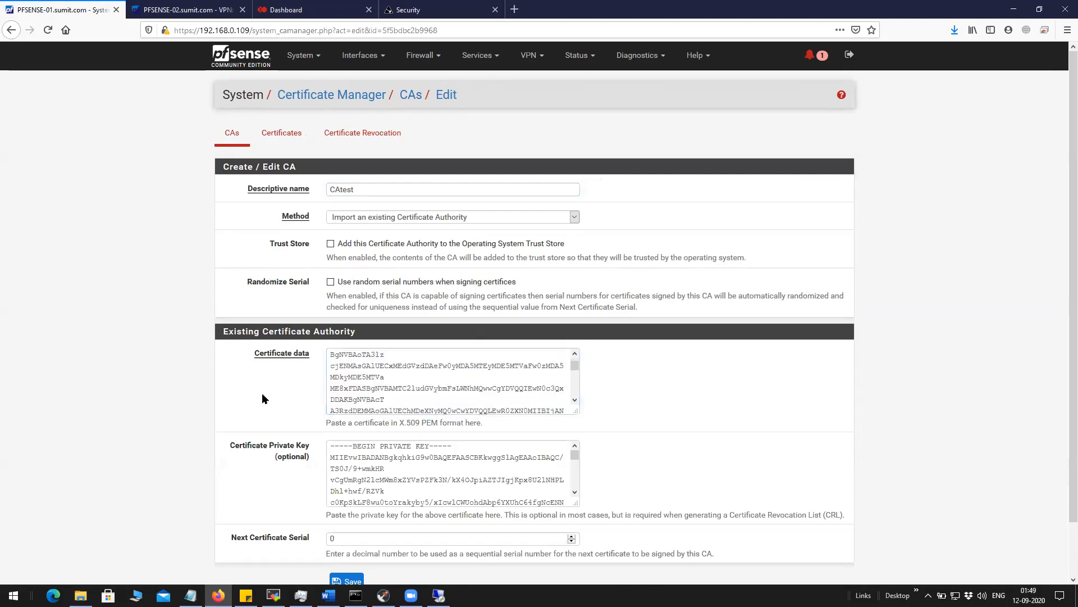
pyautogui.click(330, 355)
pyautogui.hotkey('ctrl', 'a')
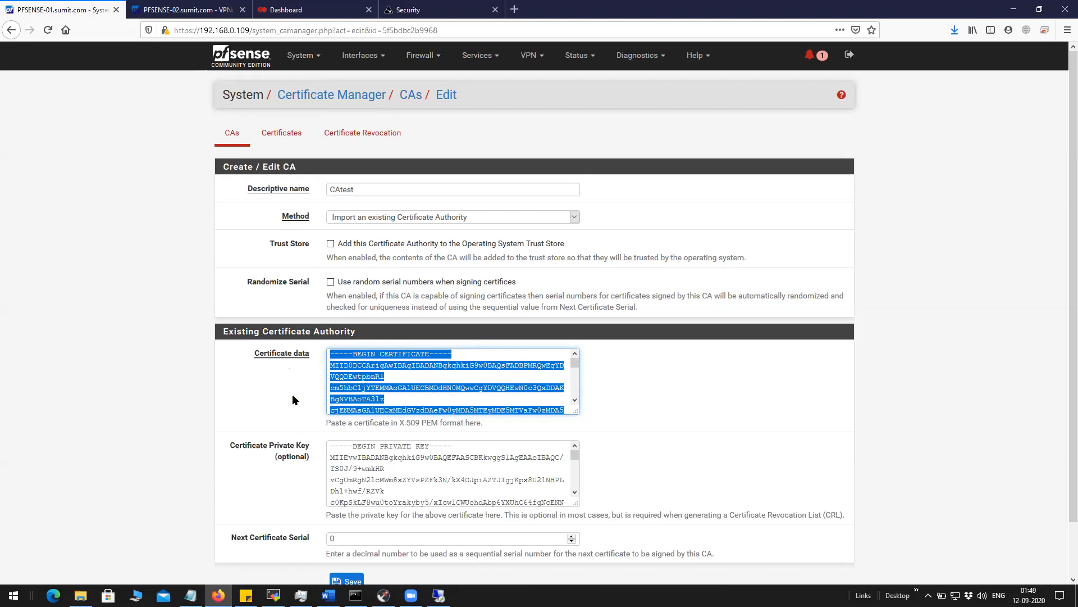
pyautogui.moveTo(331, 446); pyautogui.dragTo(445, 488)
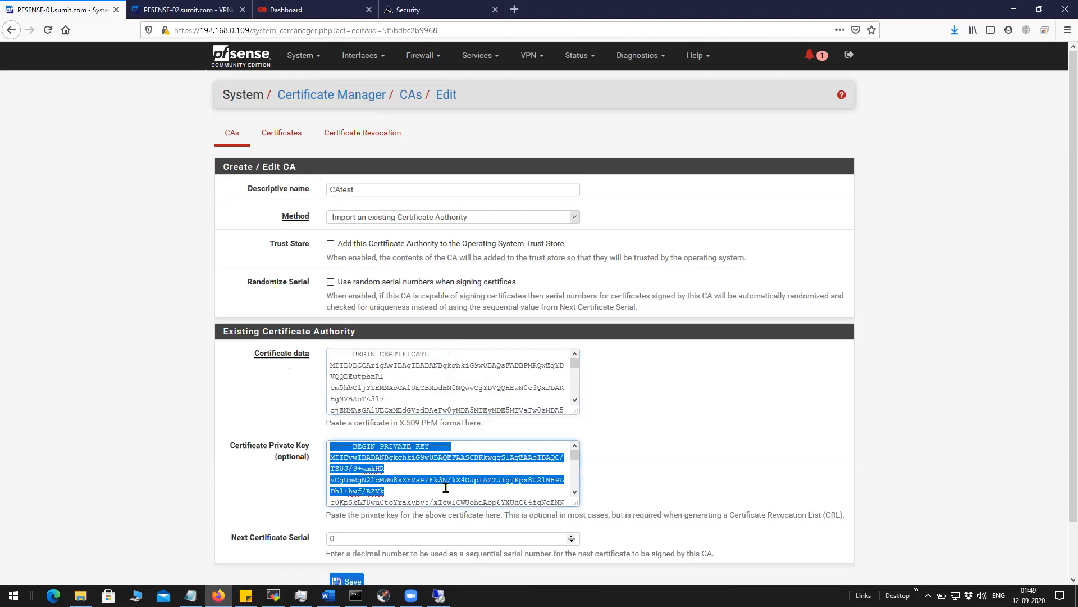
pyautogui.click(238, 135)
pyautogui.doubleClick(239, 325)
pyautogui.click(286, 133)
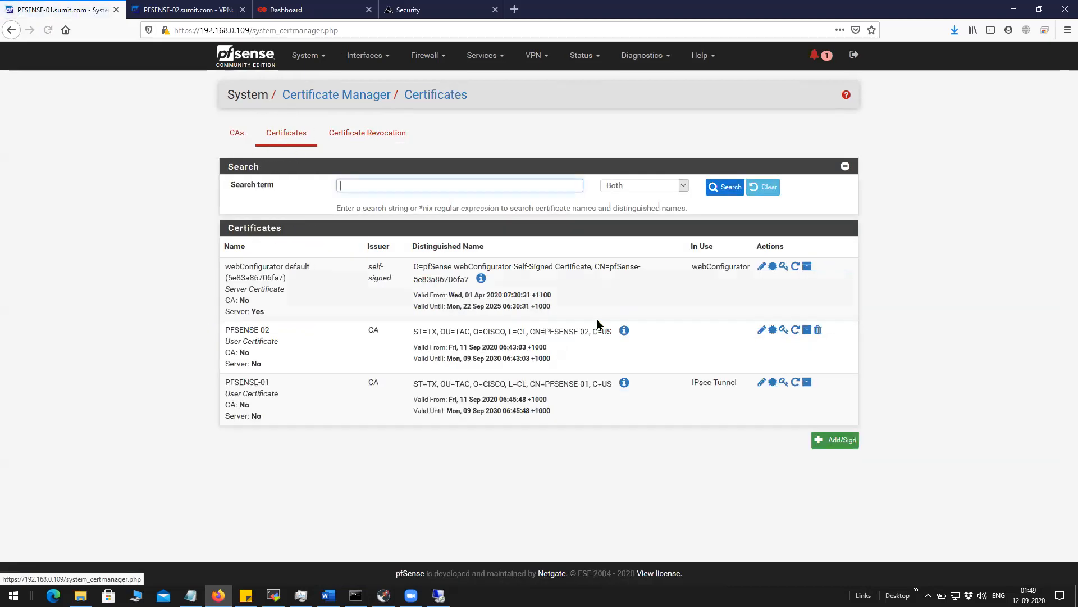
# Begin a new internal certificate signed by the CAtest authority.
pyautogui.click(836, 442)
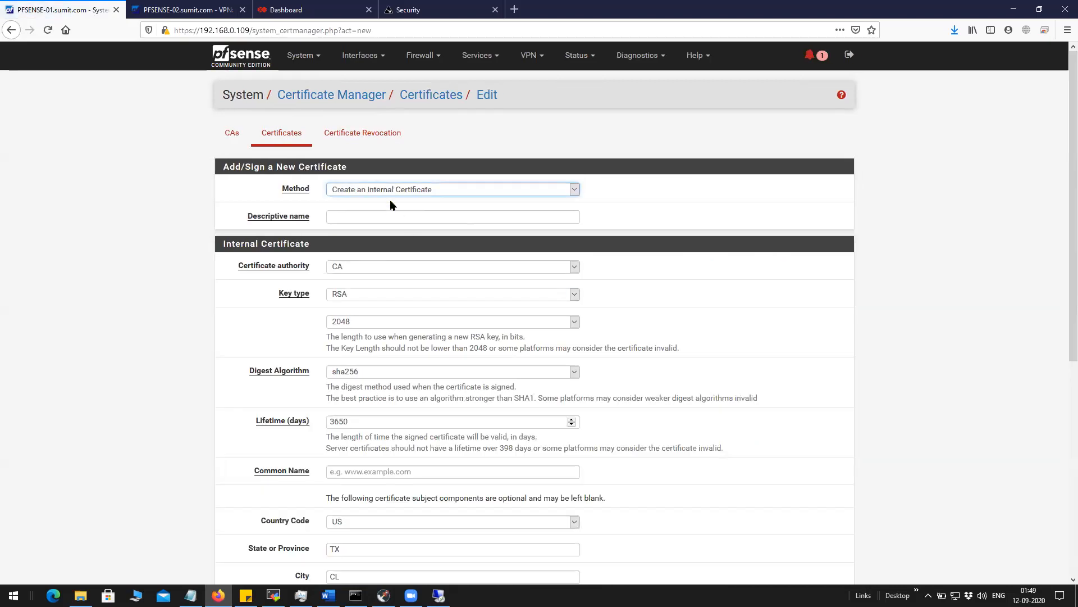
pyautogui.click(402, 191)
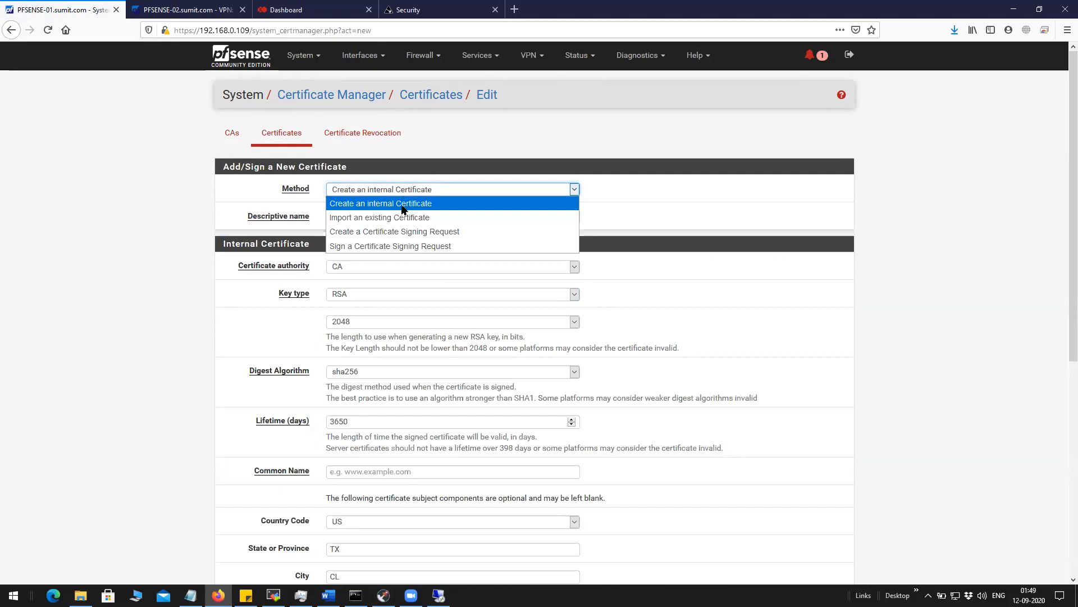
pyautogui.click(402, 207)
pyautogui.click(376, 267)
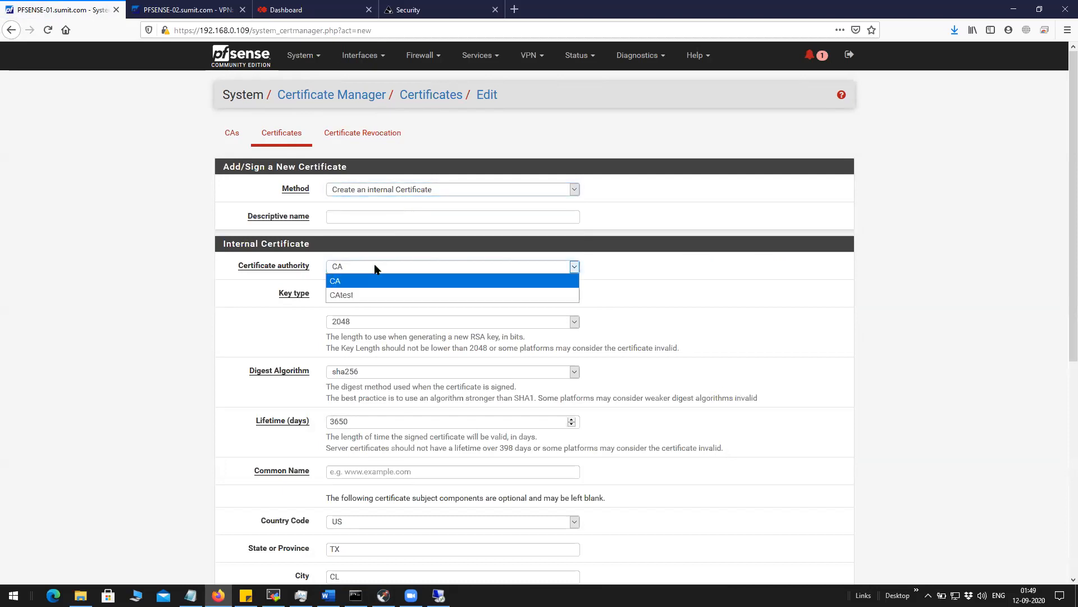
pyautogui.click(372, 269)
pyautogui.click(369, 270)
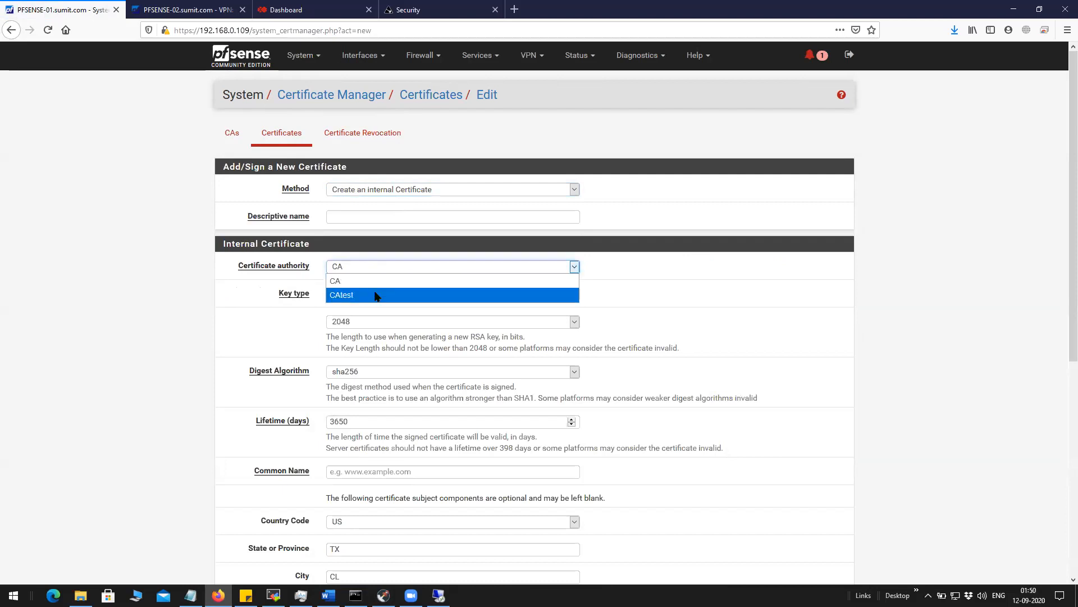
pyautogui.click(375, 295)
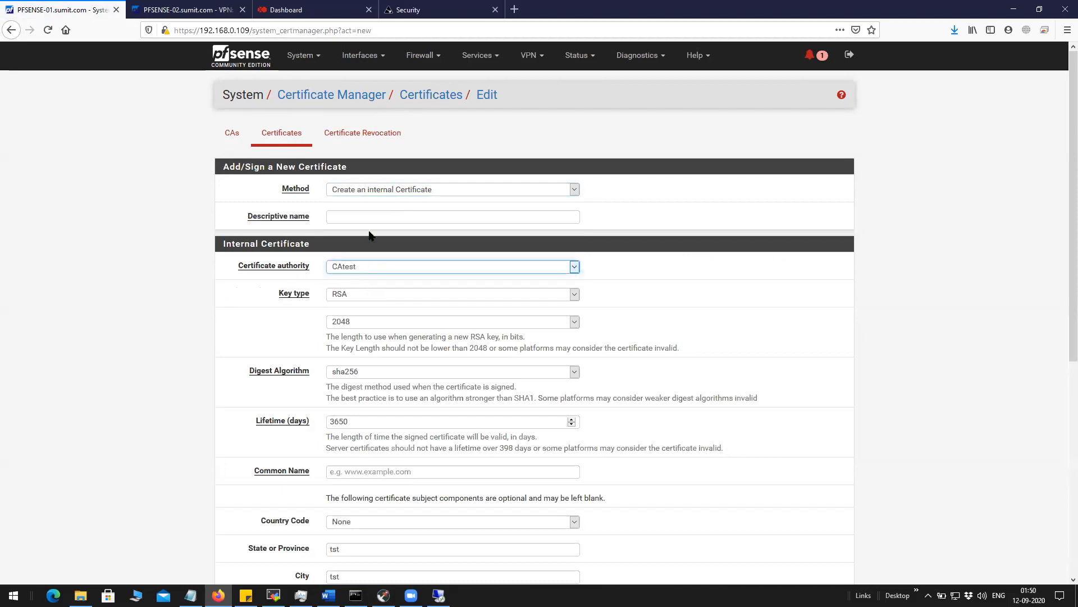
# Name it testfirewall1, make it a Server Certificate, and set alternative name firewall1.
pyautogui.click(369, 214)
pyautogui.write('test')
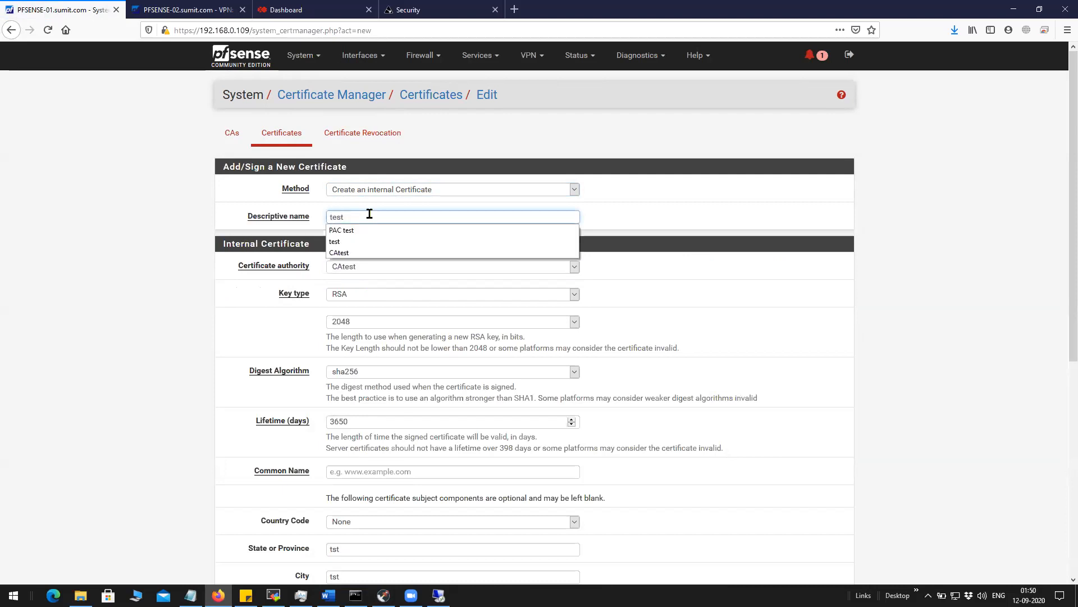
pyautogui.write('1')
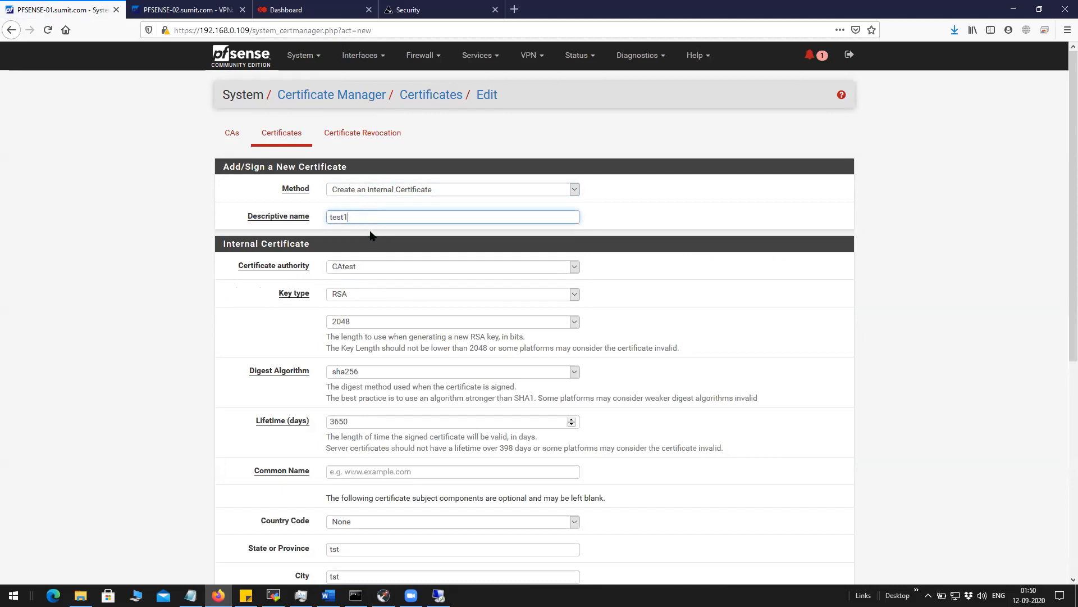
pyautogui.press('BackSpace')
pyautogui.write('firewall')
pyautogui.scroll(-6, 382, 382)
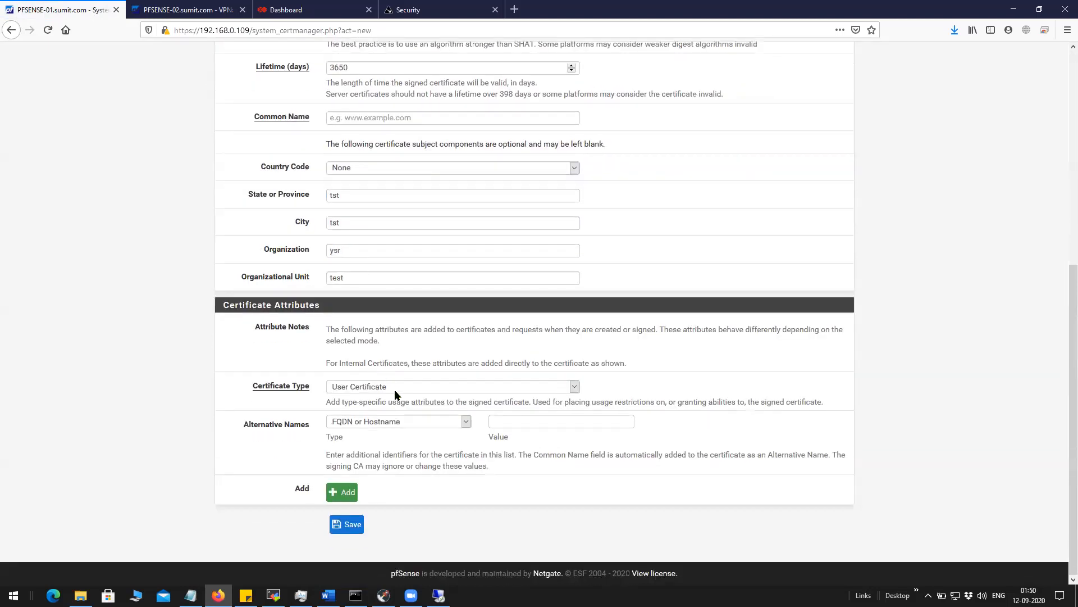
pyautogui.click(396, 388)
pyautogui.click(393, 400)
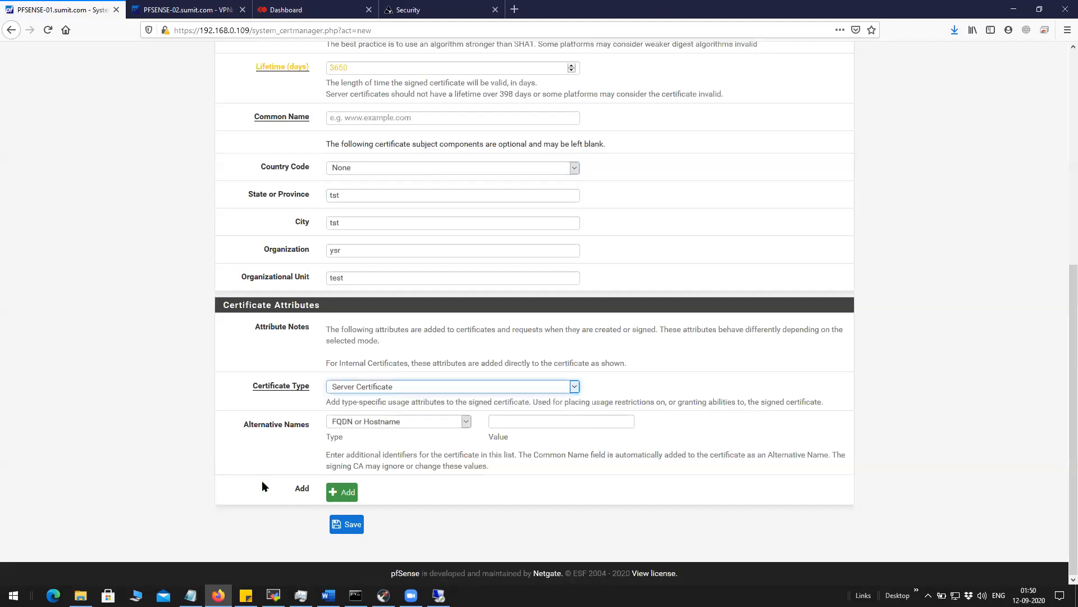
pyautogui.click(513, 422)
pyautogui.write('safdsg')
pyautogui.moveTo(551, 425); pyautogui.dragTo(448, 438)
pyautogui.write('firewall1')
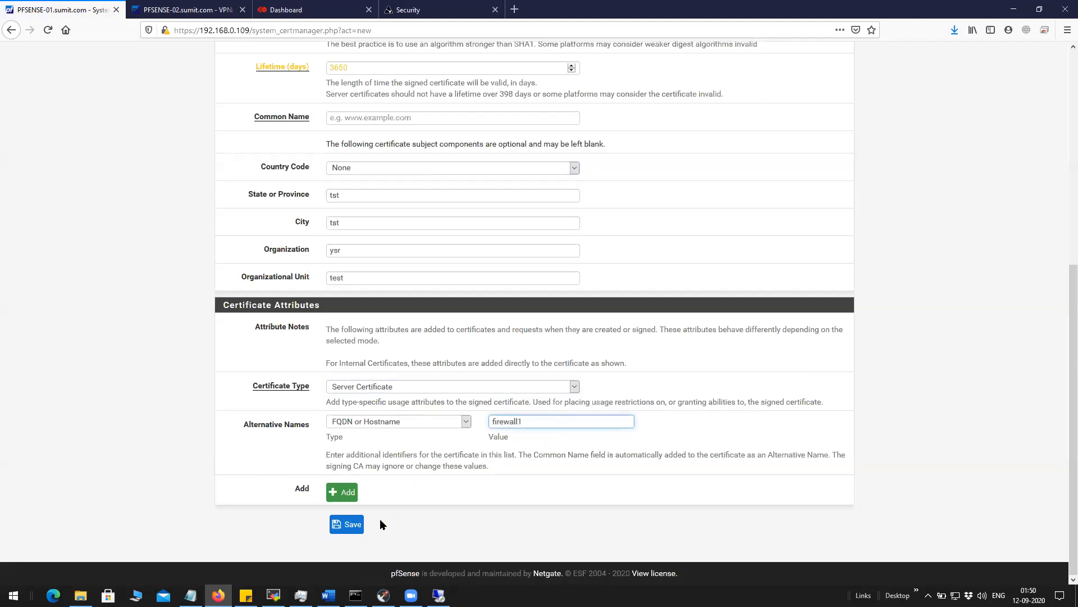
# Submit the testfirewall1 form, then set its country code to AD.
pyautogui.click(348, 528)
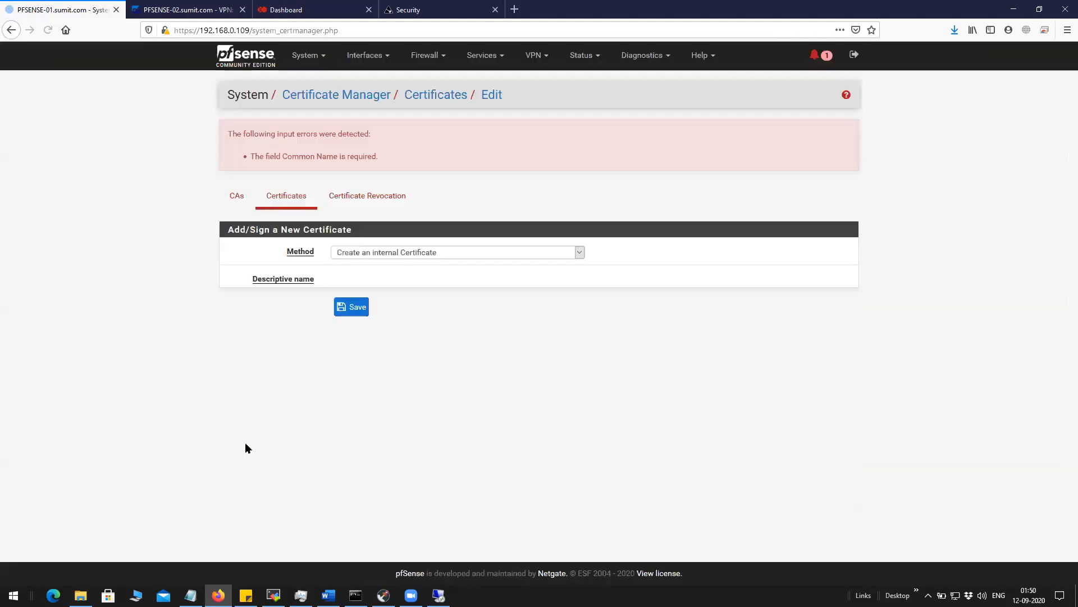
pyautogui.moveTo(376, 157); pyautogui.dragTo(261, 158)
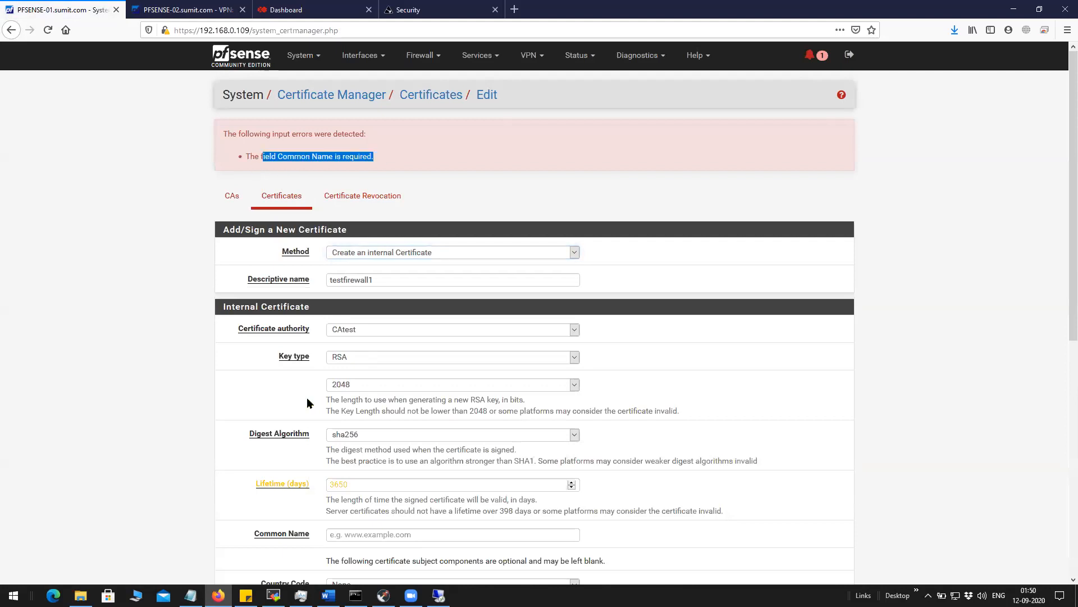
pyautogui.scroll(-6, 374, 299)
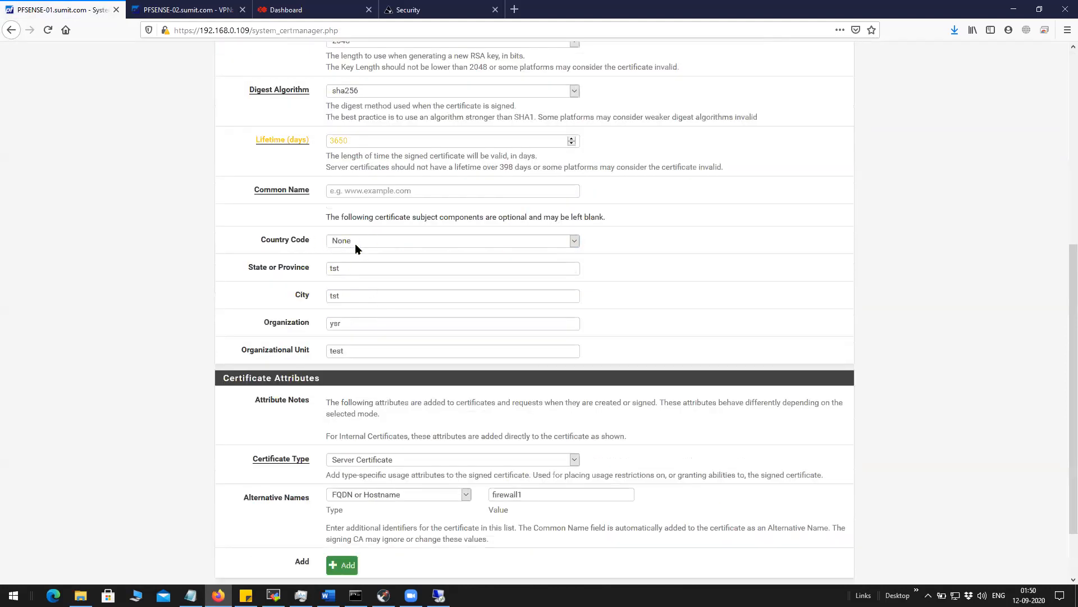
pyautogui.click(356, 241)
pyautogui.click(360, 296)
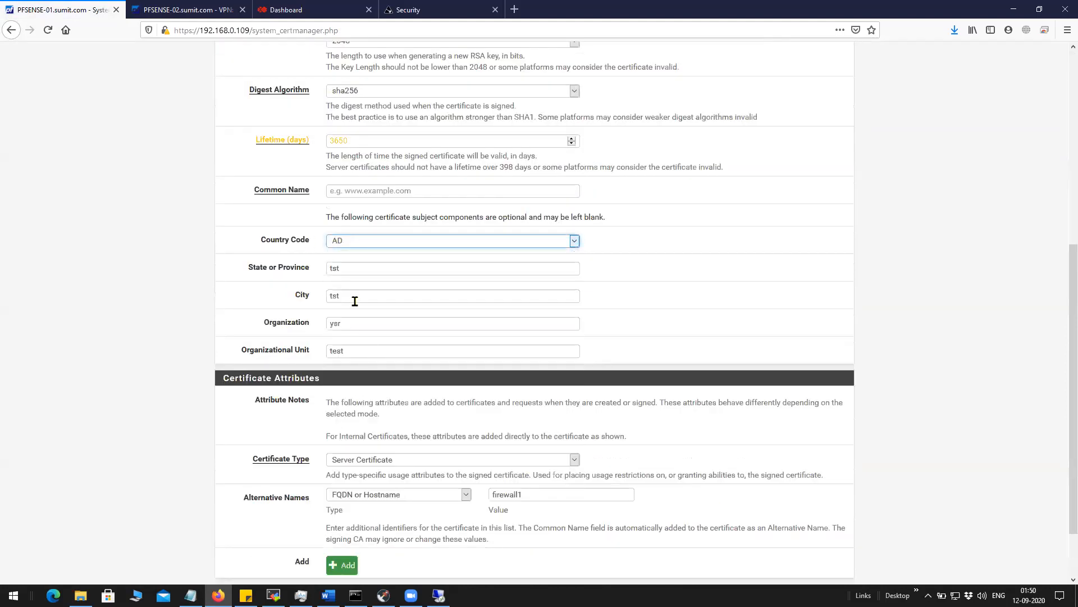
pyautogui.scroll(-3, 377, 399)
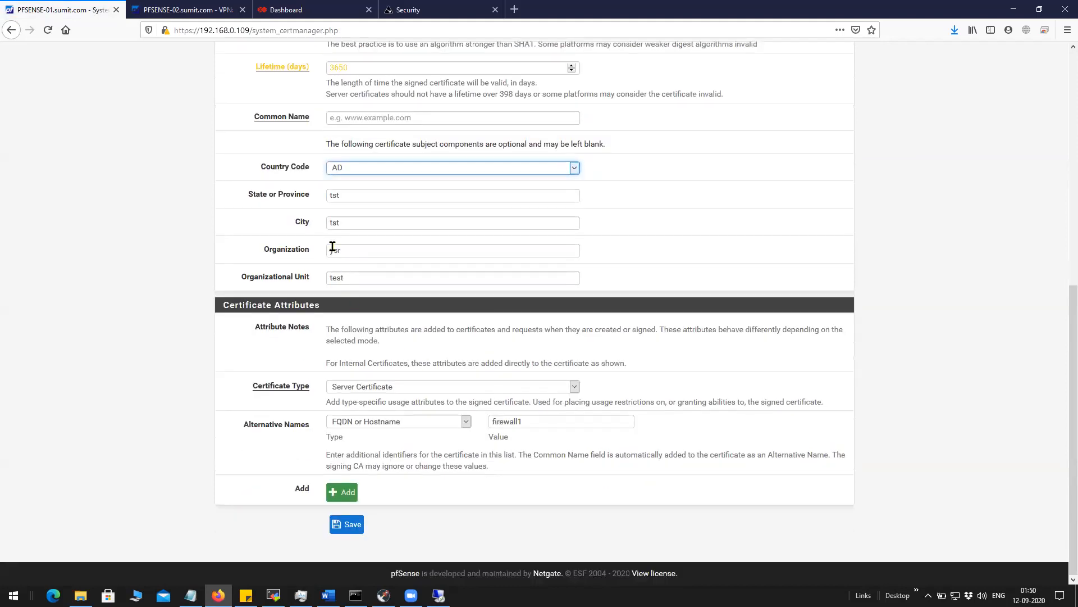
pyautogui.scroll(3, 333, 246)
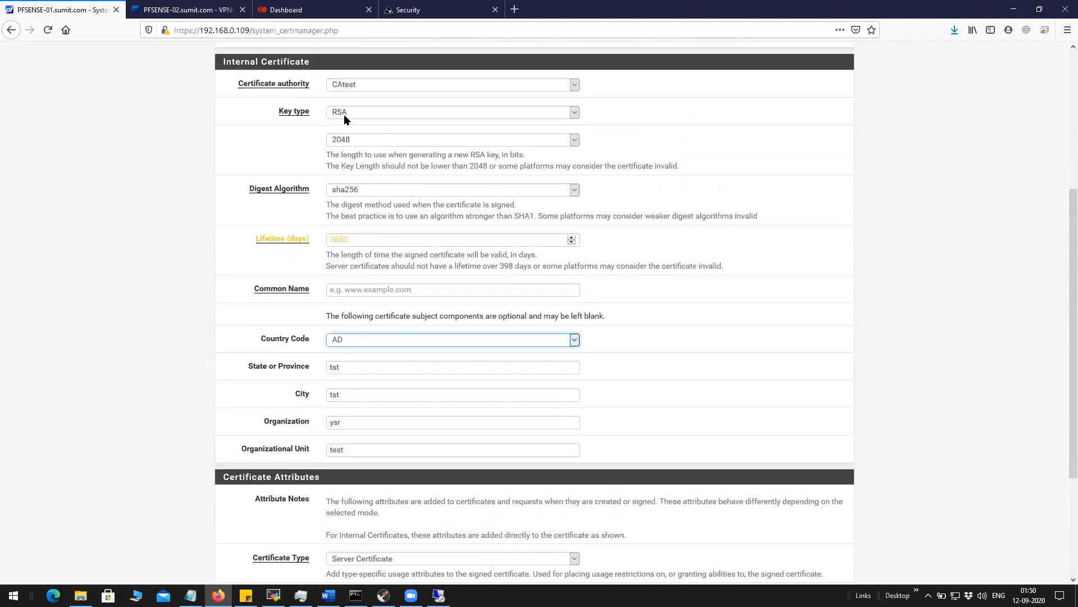
pyautogui.scroll(3, 348, 157)
pyautogui.scroll(-2, 331, 270)
# Replace the common name firewall1 with PFSENSE-01.
pyautogui.click(351, 346)
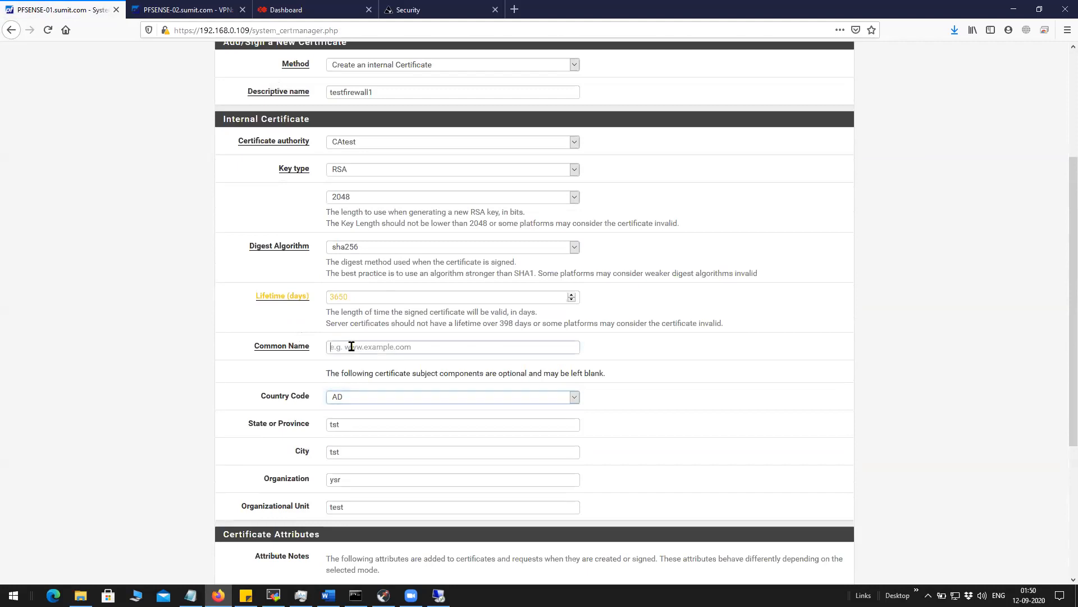
pyautogui.write('firewall1')
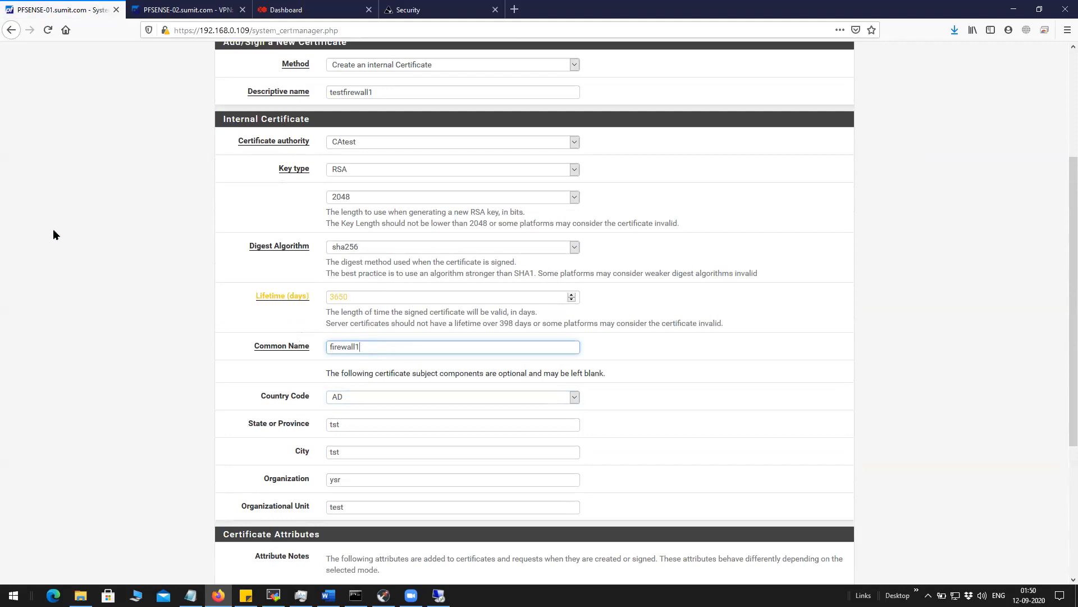
pyautogui.scroll(3, 53, 228)
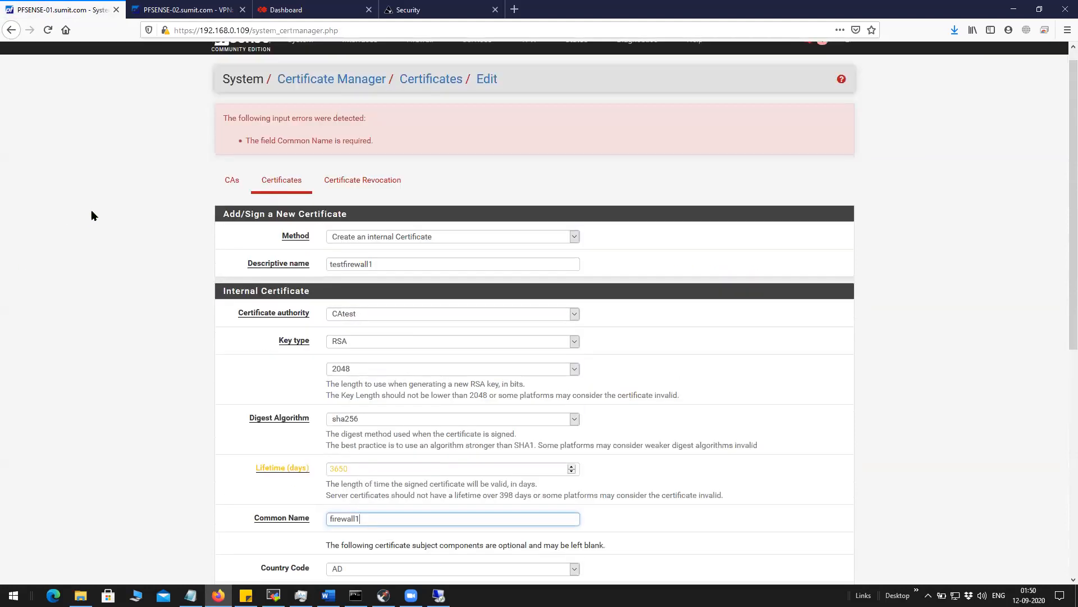
pyautogui.scroll(-4, 81, 208)
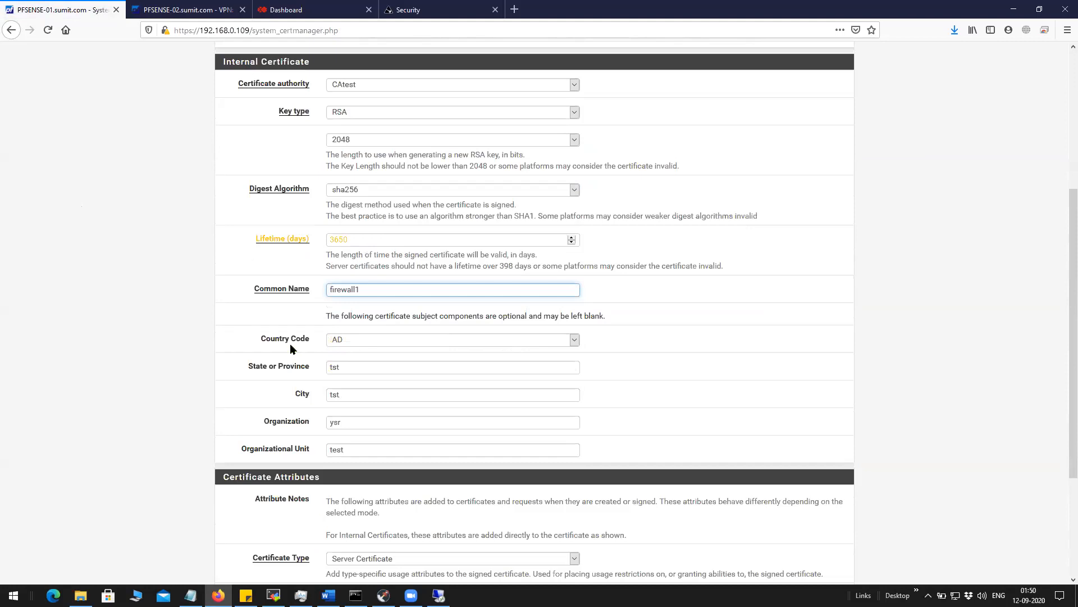
pyautogui.moveTo(318, 291); pyautogui.dragTo(290, 296)
pyautogui.click(257, 314)
pyautogui.moveTo(366, 290); pyautogui.dragTo(328, 290)
pyautogui.click(596, 289)
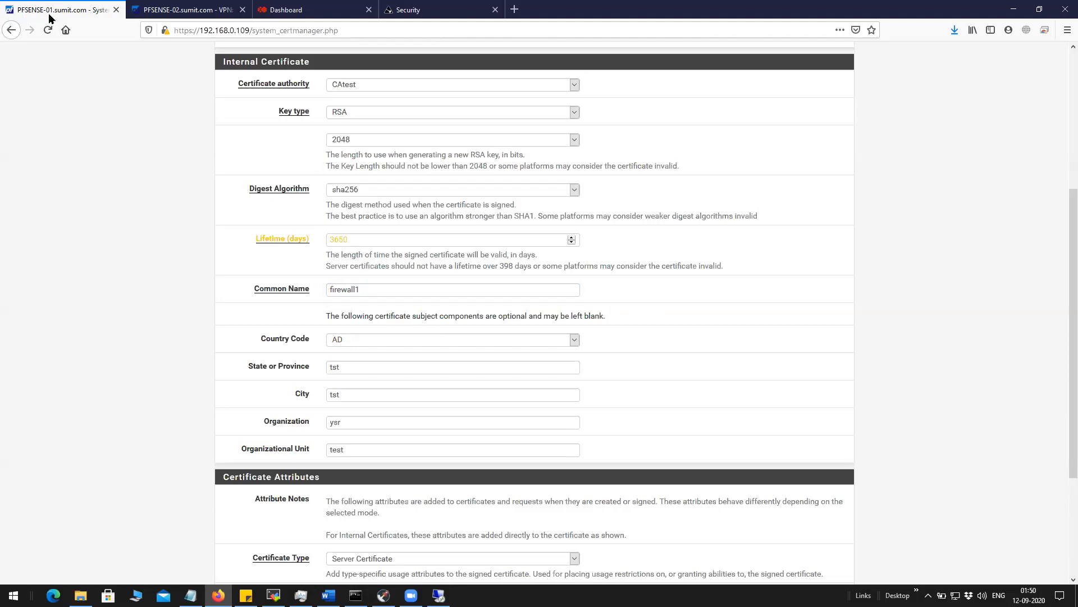
pyautogui.moveTo(378, 289); pyautogui.dragTo(326, 285)
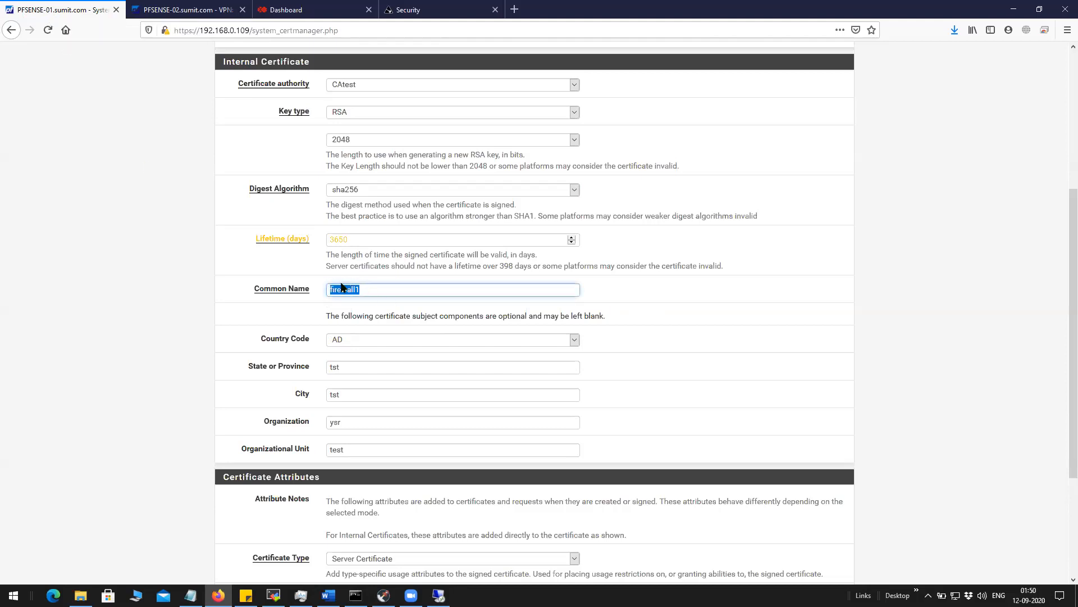
pyautogui.write('PFSENSE-01')
pyautogui.click(642, 315)
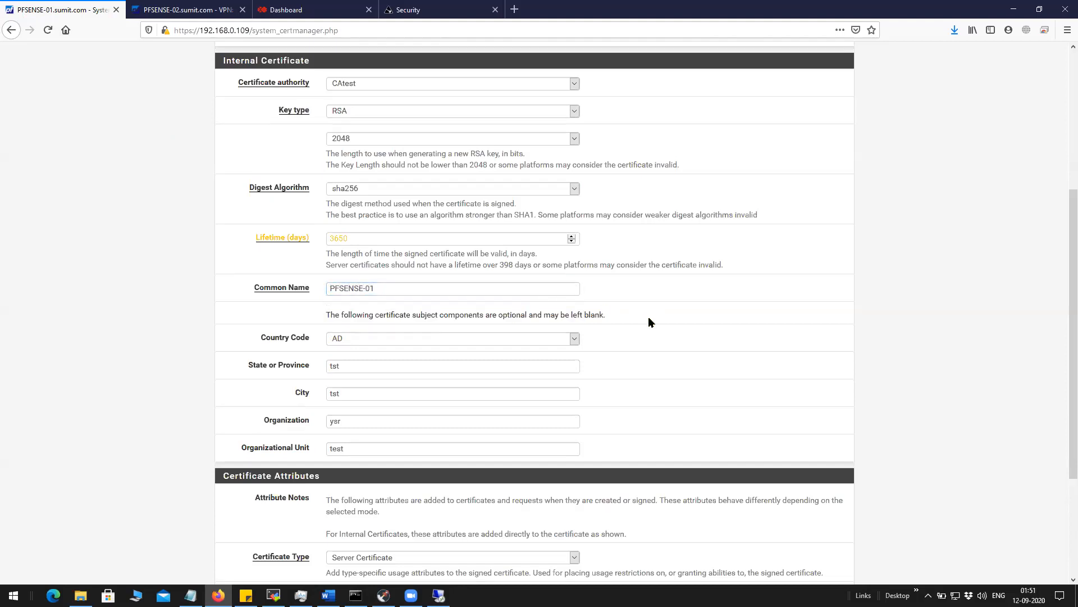
# Change the alternative name to IP address 192.168.0.109 and save the certificate.
pyautogui.scroll(-5, 644, 317)
pyautogui.click(394, 423)
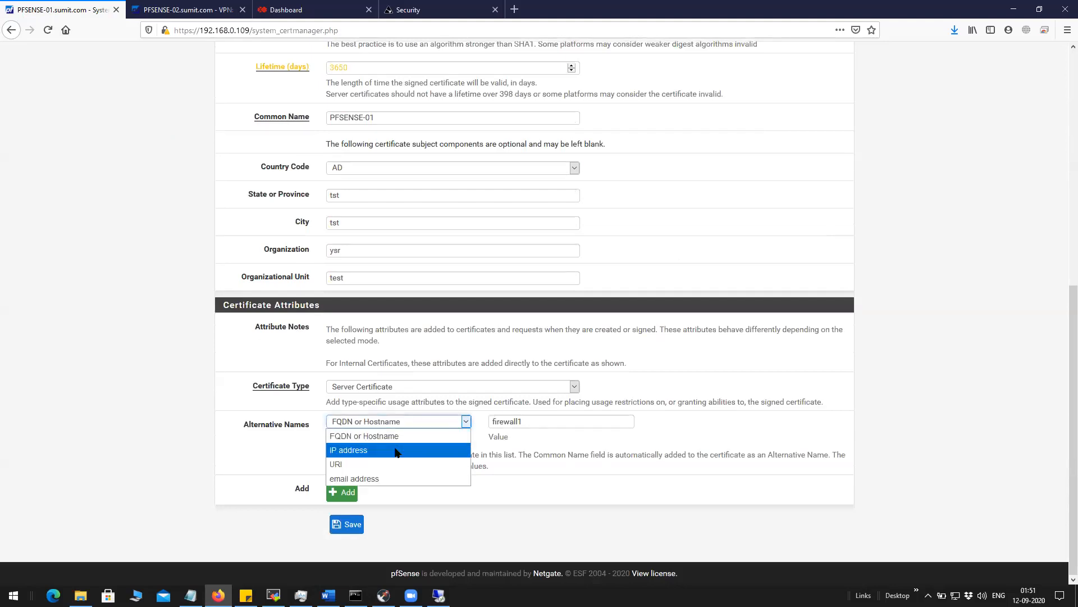
pyautogui.click(396, 453)
pyautogui.moveTo(545, 421); pyautogui.dragTo(486, 422)
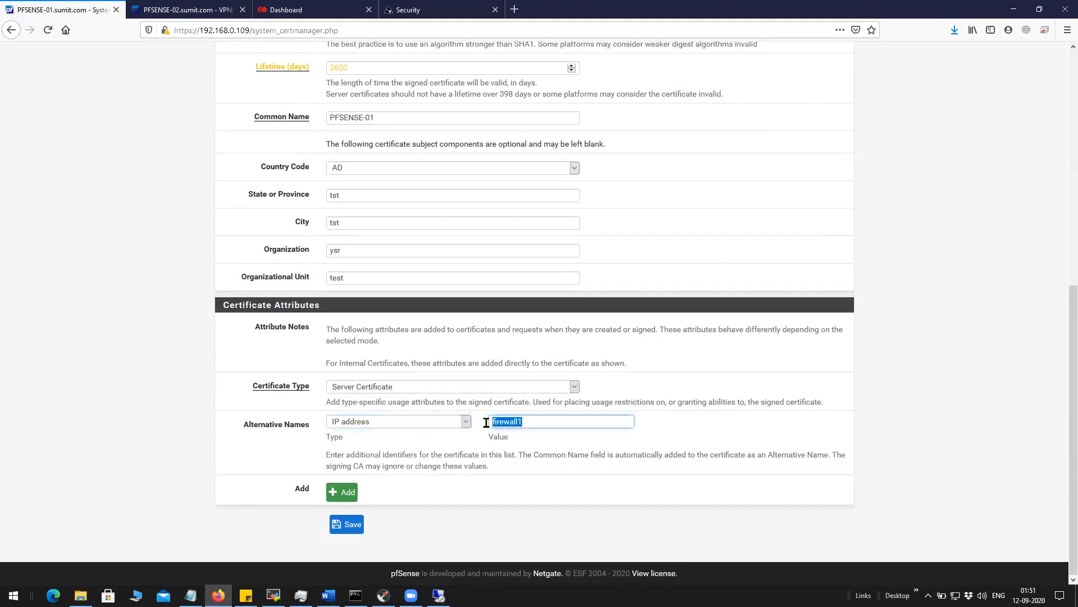
pyautogui.write('192')
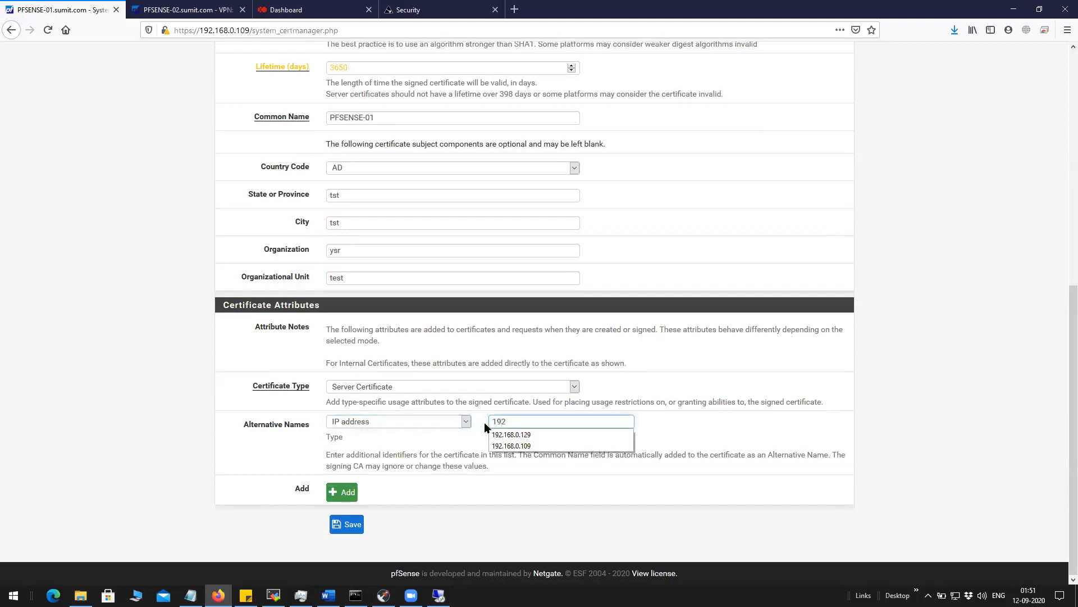
pyautogui.click(515, 447)
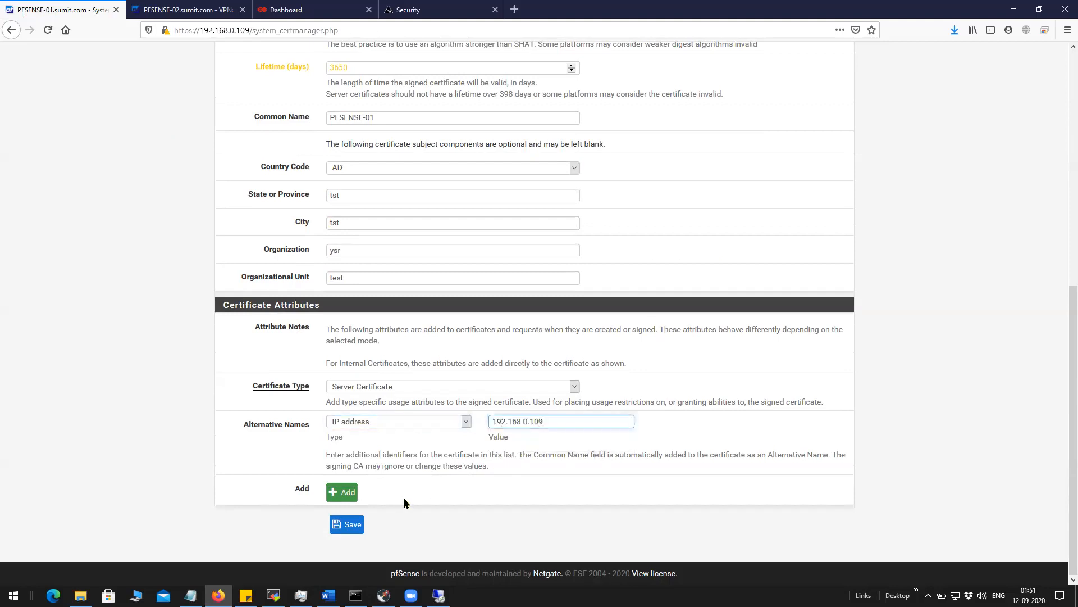
pyautogui.click(346, 524)
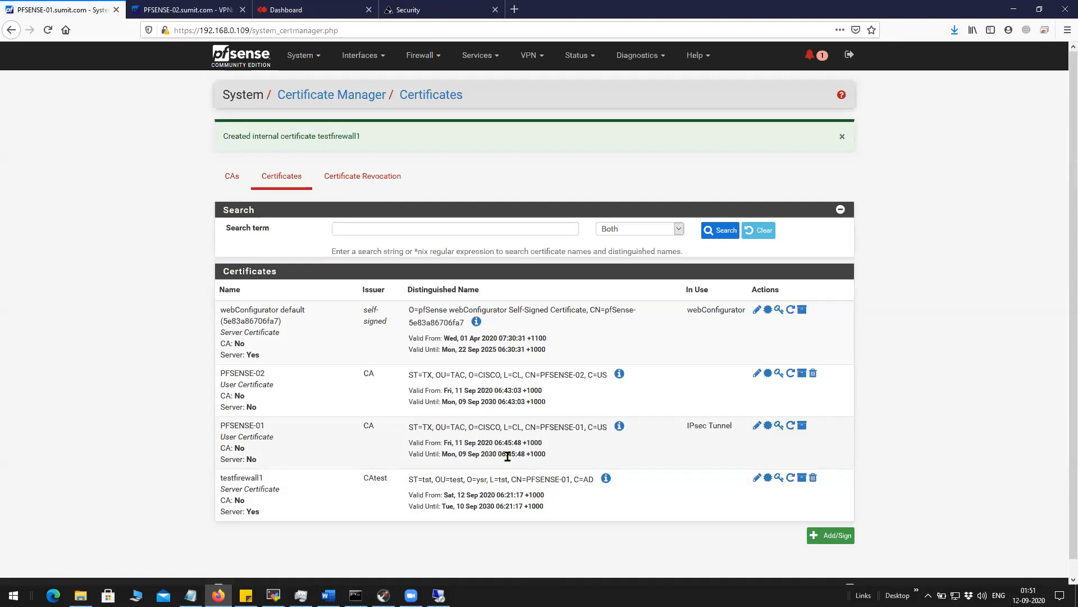
# Open the PFSENSE-01 certificate's edit page, then return to the certificates list.
pyautogui.click(757, 425)
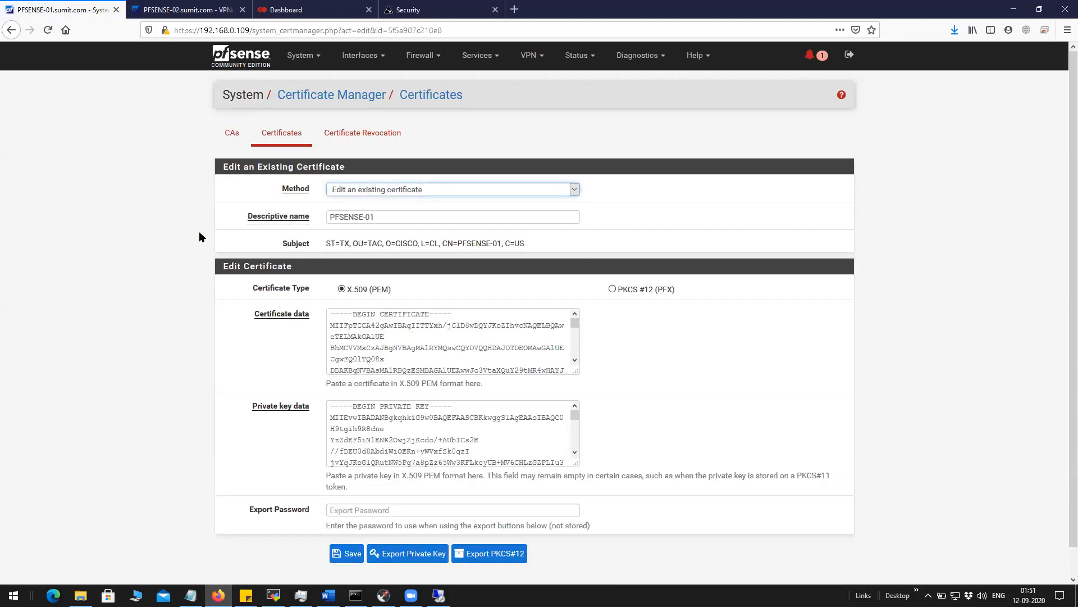
pyautogui.click(12, 30)
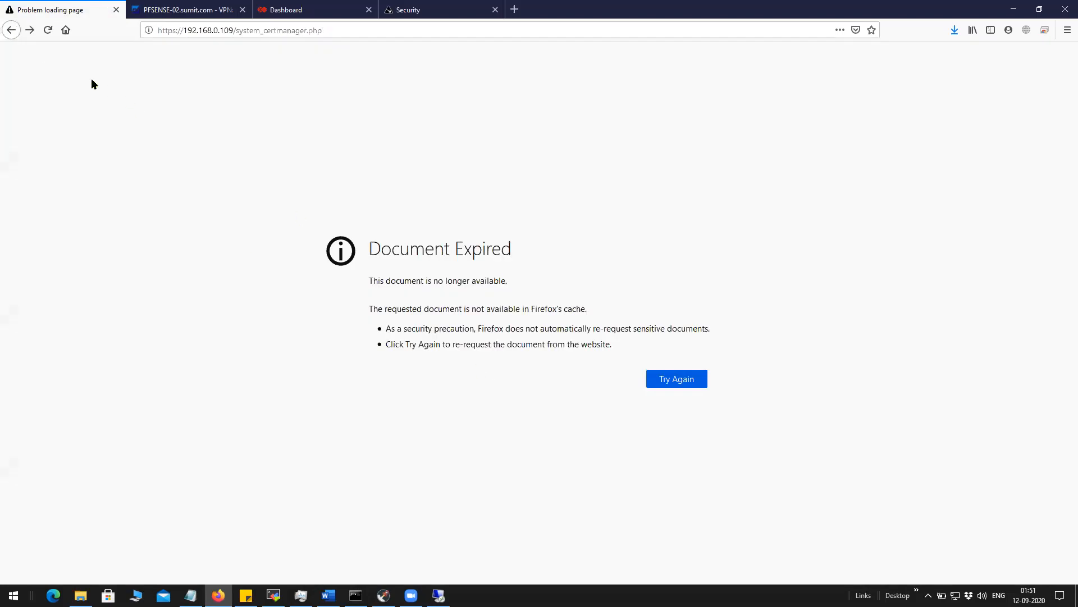
pyautogui.click(30, 30)
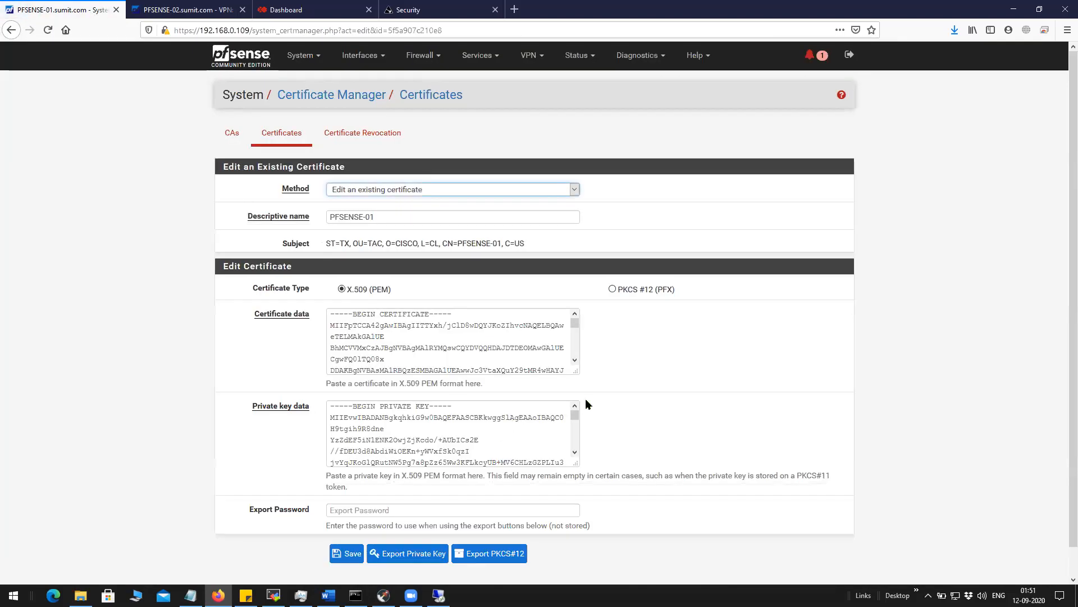
pyautogui.click(281, 132)
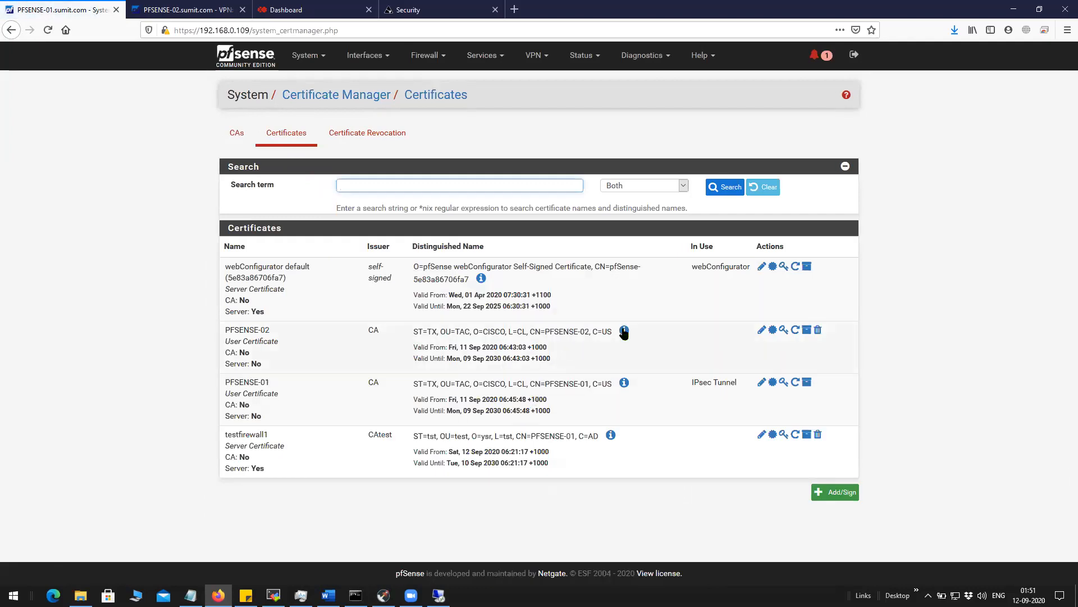
# Inspect PFSENSE-02's subject alternative name entry, highlighting its DNS name PFSENSE-02.
pyautogui.moveTo(623, 332)
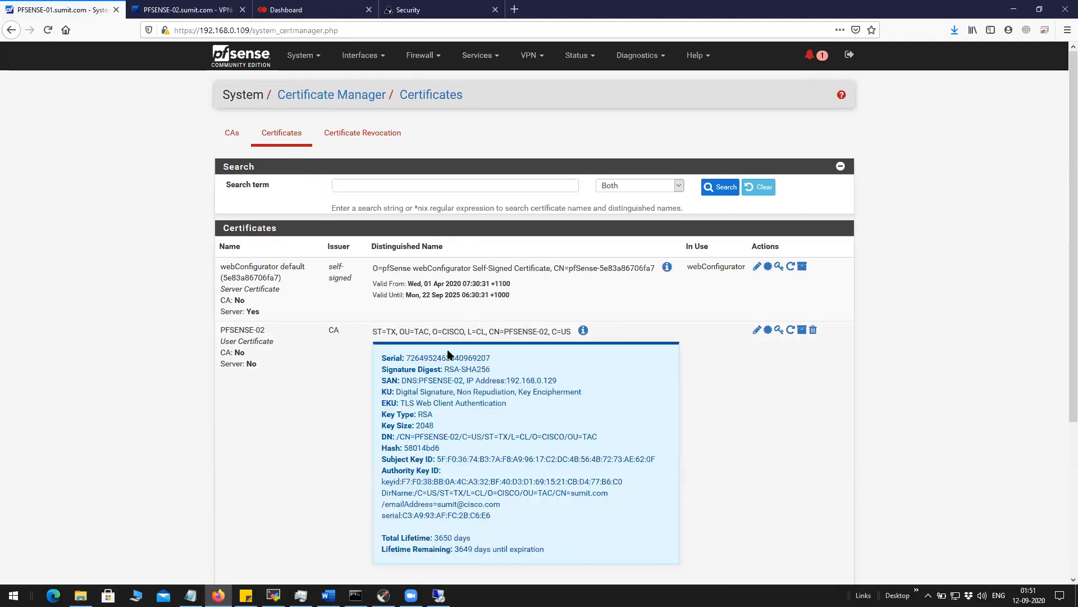
pyautogui.scroll(-2, 448, 354)
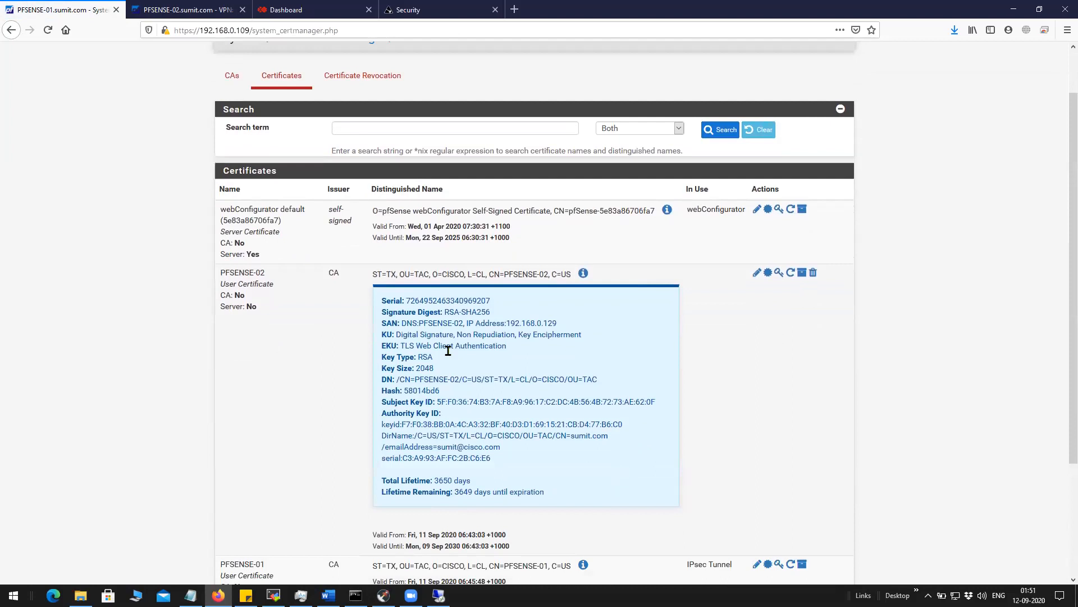
pyautogui.scroll(-2, 486, 377)
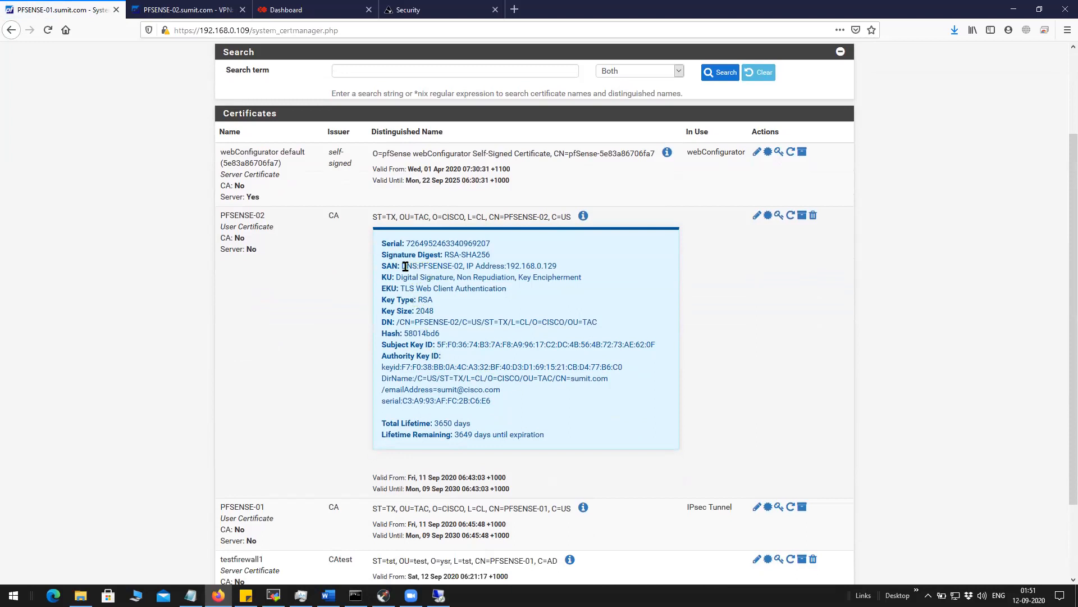
pyautogui.moveTo(401, 266); pyautogui.dragTo(553, 266)
pyautogui.moveTo(416, 266); pyautogui.dragTo(461, 269)
pyautogui.scroll(-3, 427, 378)
pyautogui.scroll(3, 425, 376)
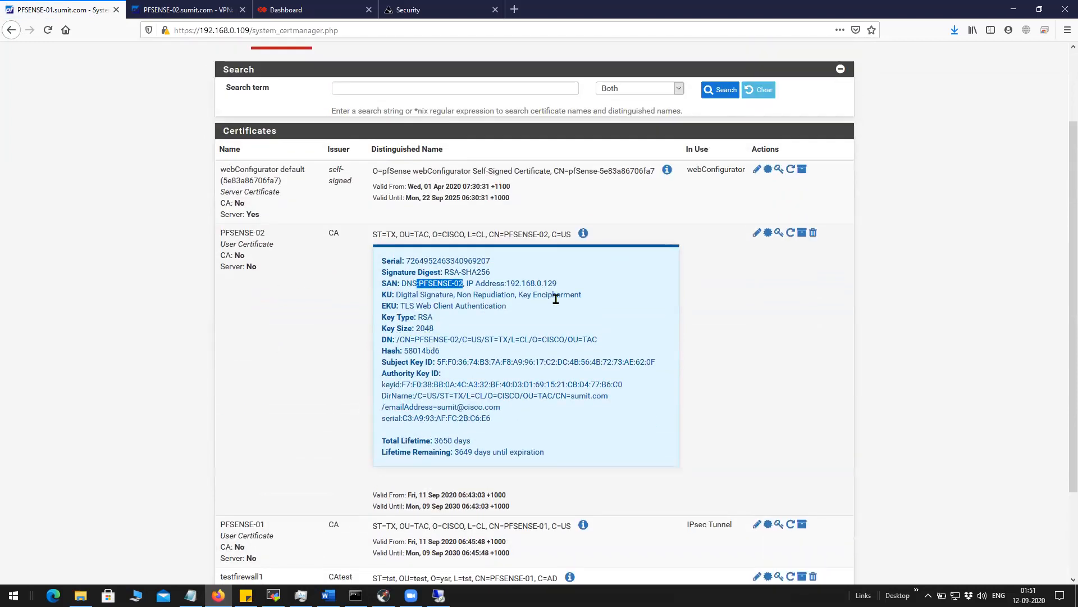
pyautogui.scroll(-3, 556, 299)
# Expand PFSENSE-01's details and compare its common name with PFSENSE-02's.
pyautogui.click(583, 410)
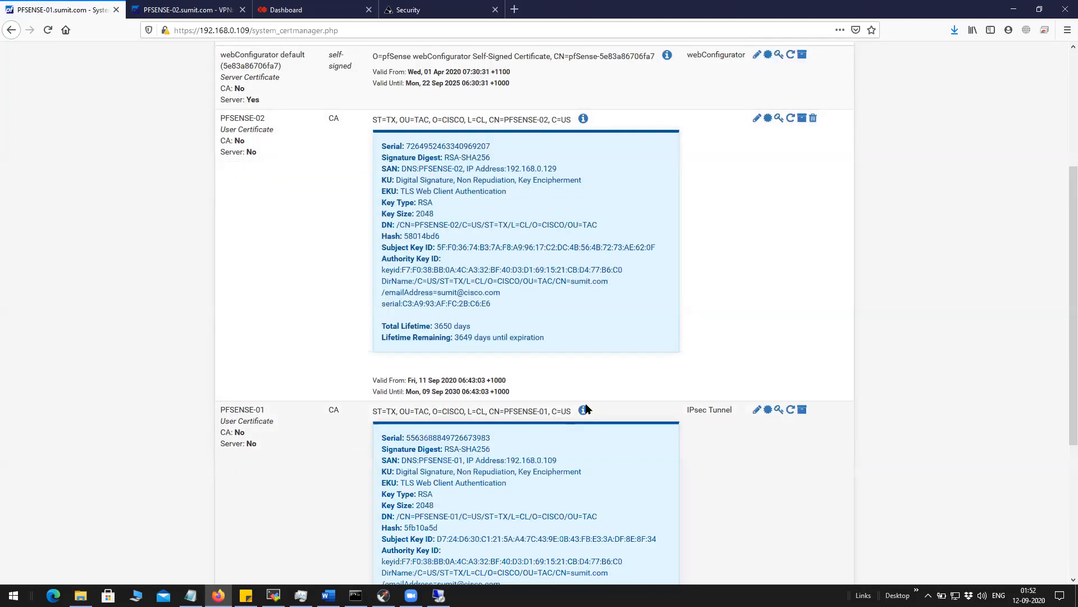
pyautogui.scroll(-3, 585, 408)
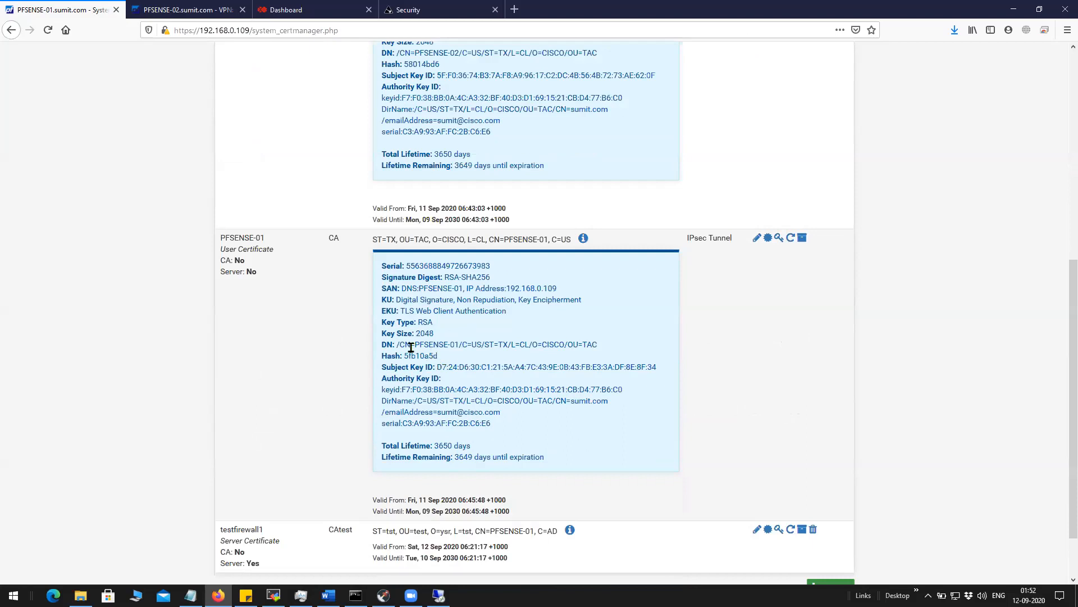
pyautogui.moveTo(415, 346); pyautogui.dragTo(463, 346)
pyautogui.scroll(1, 427, 135)
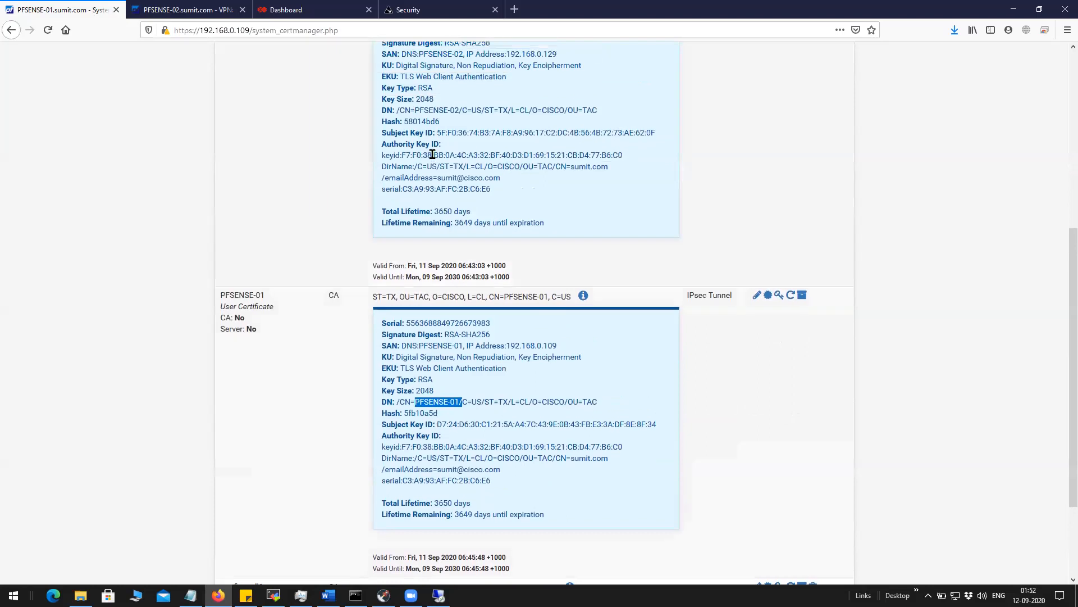
pyautogui.moveTo(416, 111); pyautogui.dragTo(459, 110)
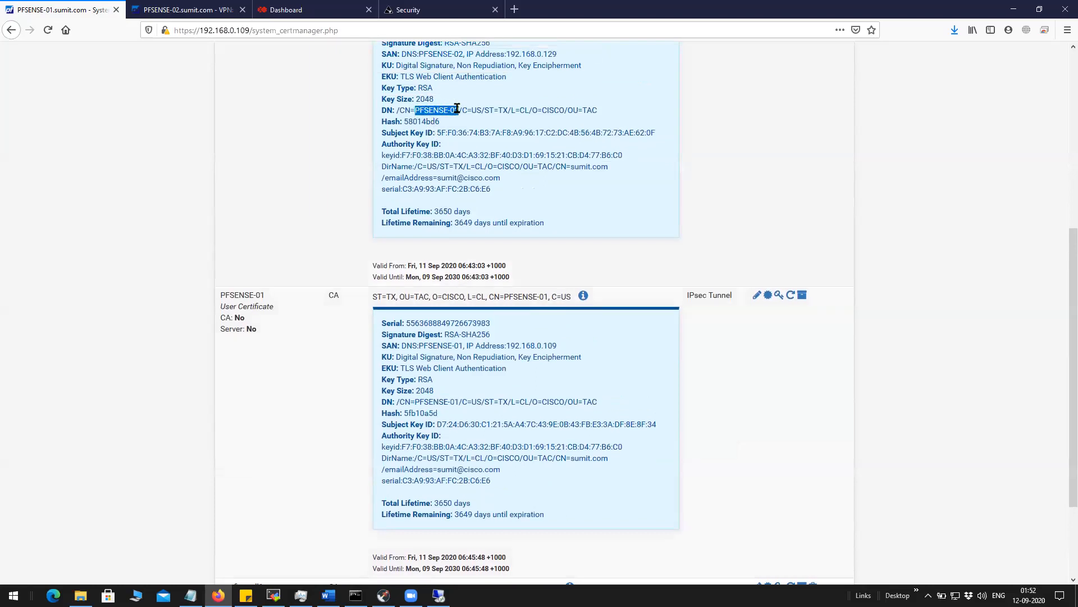
pyautogui.moveTo(416, 402); pyautogui.dragTo(460, 403)
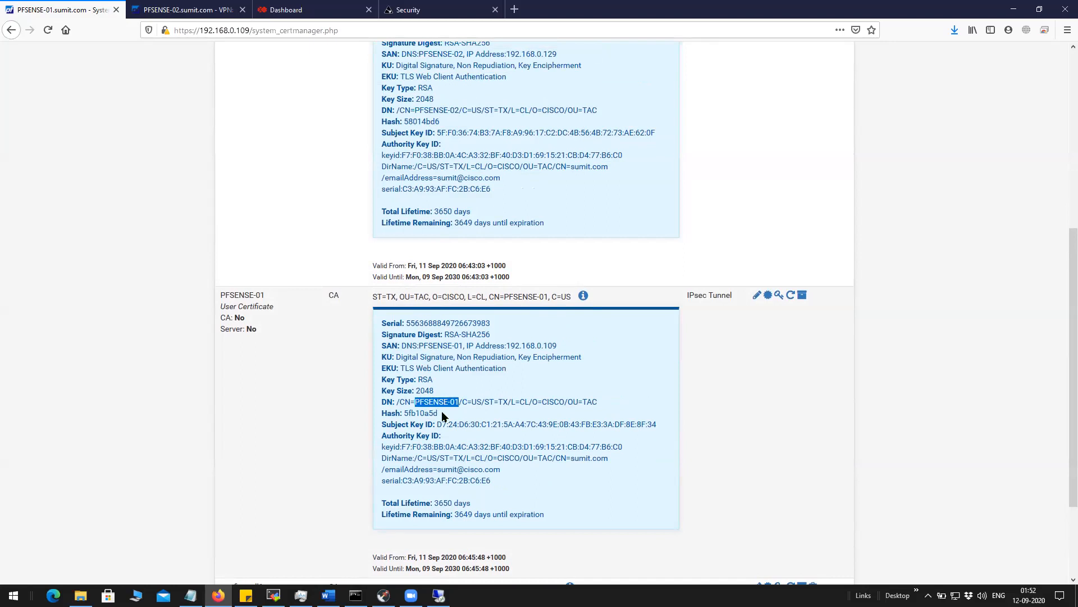
# Compare the SAN IP addresses: 192.168.0.109 for PFSENSE-01 and 192.168.0.129 for PFSENSE-02.
pyautogui.moveTo(387, 348); pyautogui.dragTo(557, 347)
pyautogui.click(532, 359)
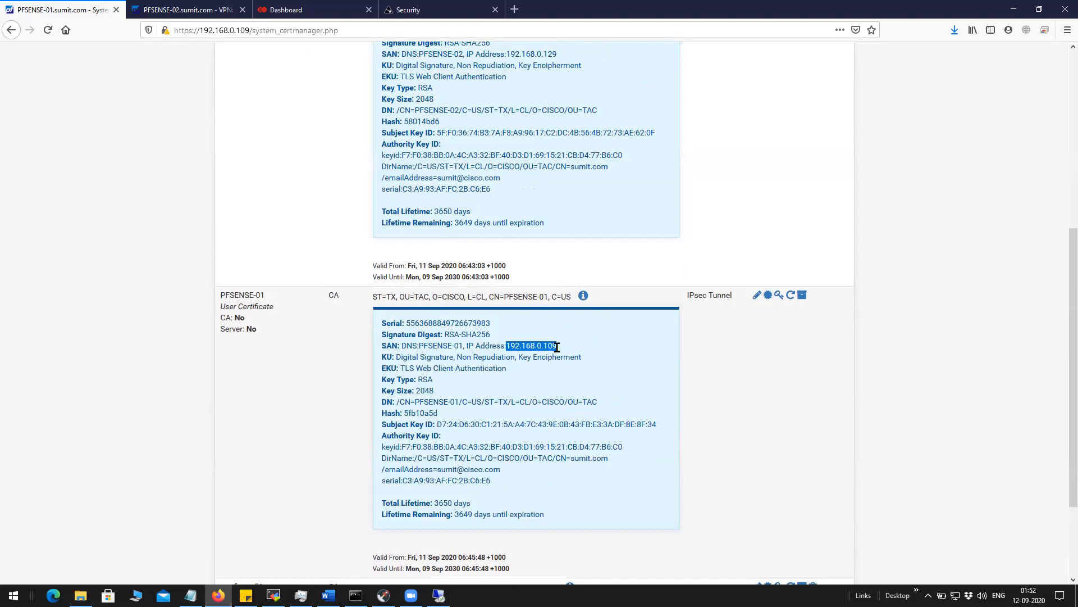
pyautogui.scroll(3, 562, 337)
pyautogui.moveTo(509, 226); pyautogui.dragTo(559, 229)
pyautogui.scroll(3, 295, 239)
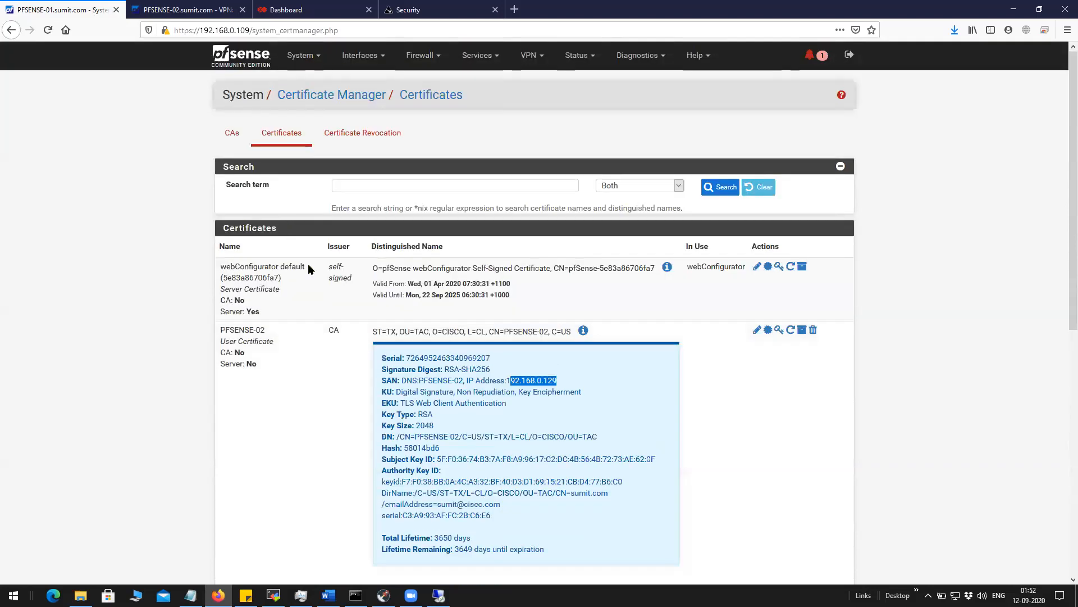
pyautogui.scroll(-8, 551, 348)
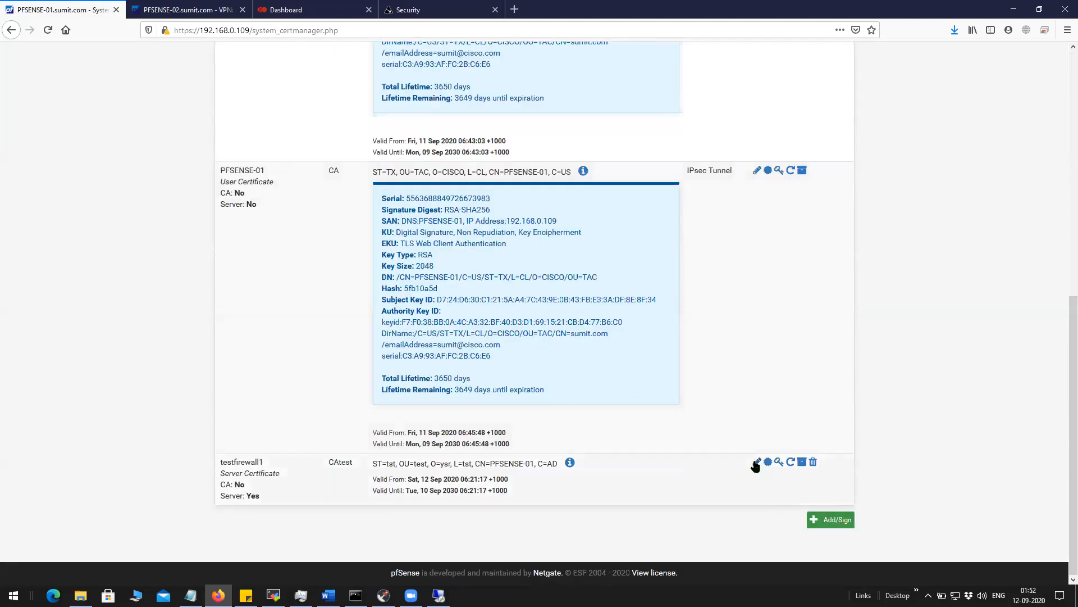
# Review the testfirewall1 certificate issued by CAtest, then go to VPN > IPsec.
pyautogui.click(757, 463)
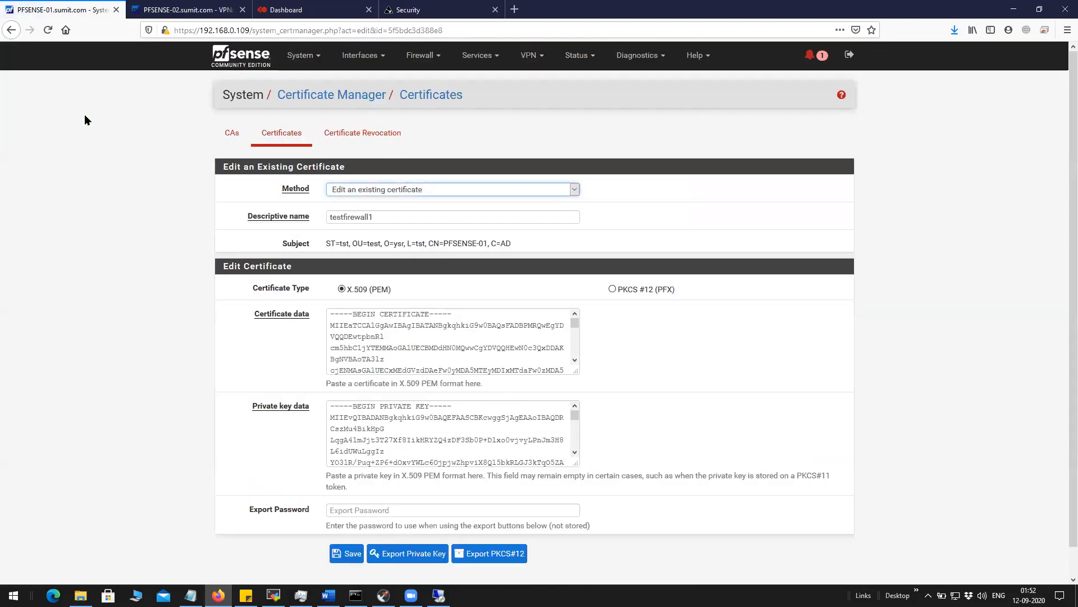
pyautogui.click(10, 30)
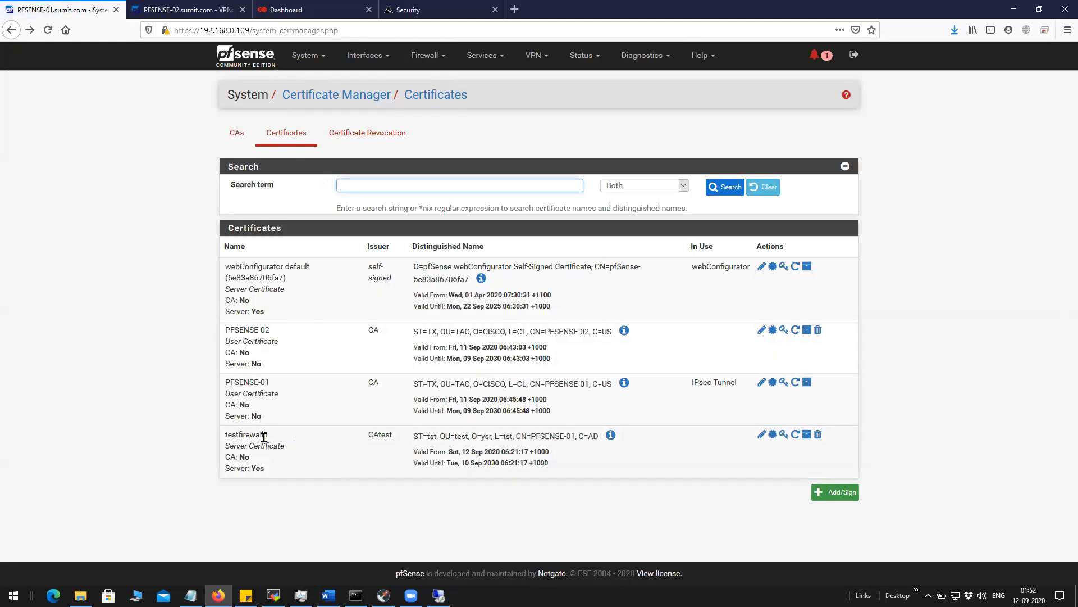
pyautogui.moveTo(225, 437); pyautogui.dragTo(272, 439)
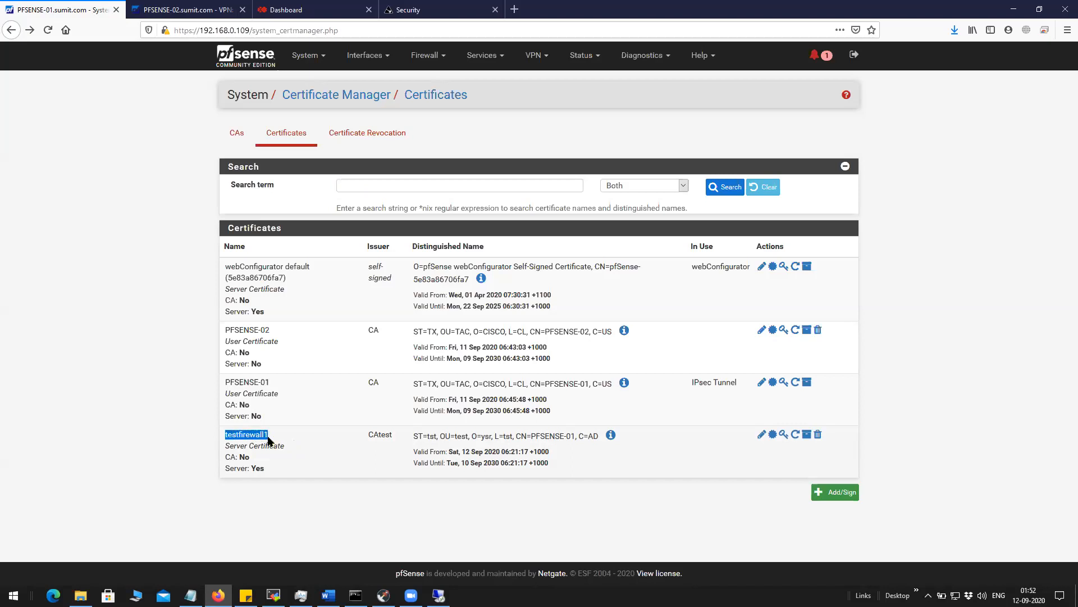
pyautogui.moveTo(365, 433); pyautogui.dragTo(396, 437)
pyautogui.click(511, 463)
pyautogui.moveTo(511, 463); pyautogui.dragTo(224, 434)
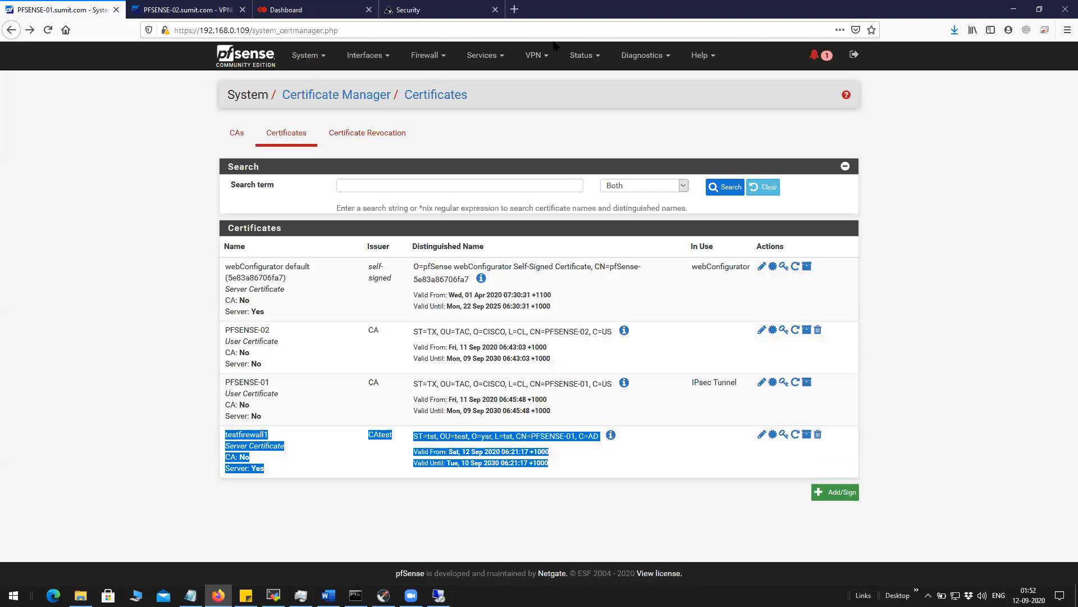
pyautogui.click(536, 55)
pyautogui.click(536, 80)
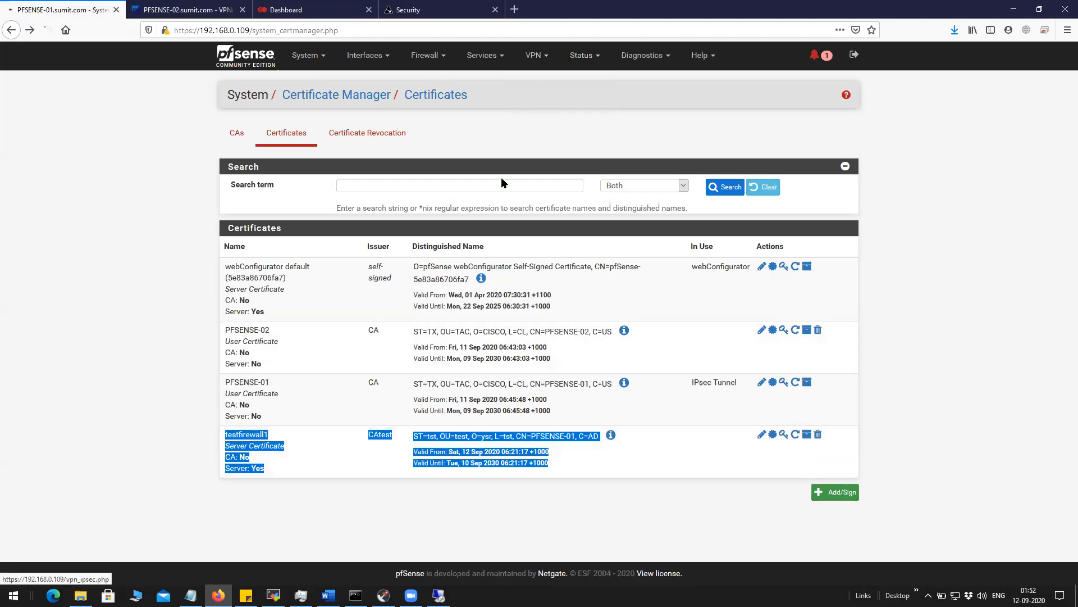
pyautogui.click(814, 204)
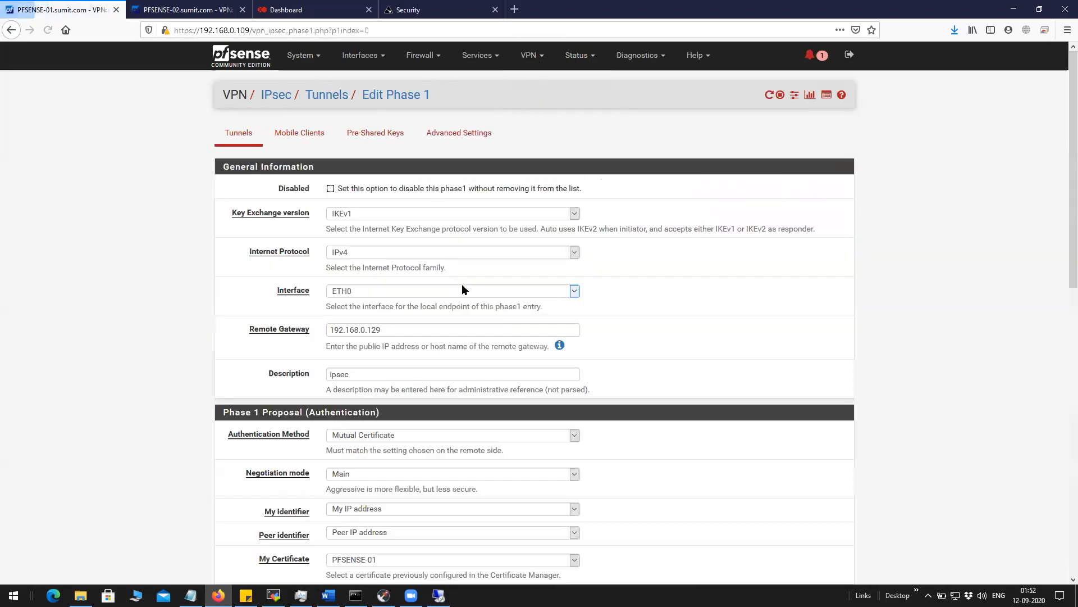
pyautogui.scroll(-3, 456, 276)
pyautogui.scroll(-5, 456, 276)
pyautogui.scroll(3, 433, 265)
pyautogui.scroll(-4, 433, 265)
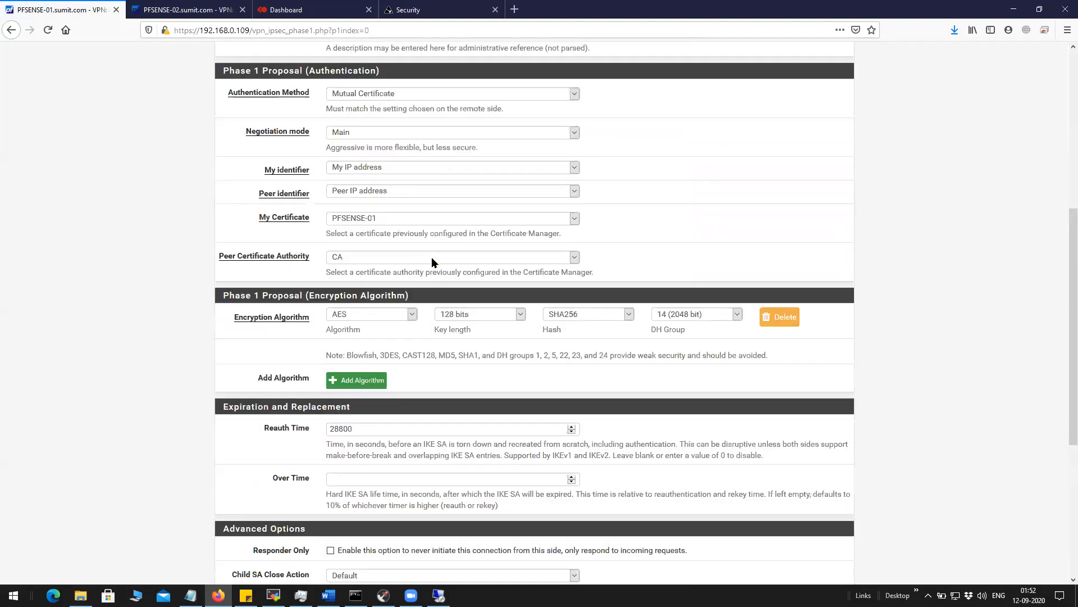
pyautogui.scroll(-1, 393, 287)
pyautogui.scroll(5, 363, 303)
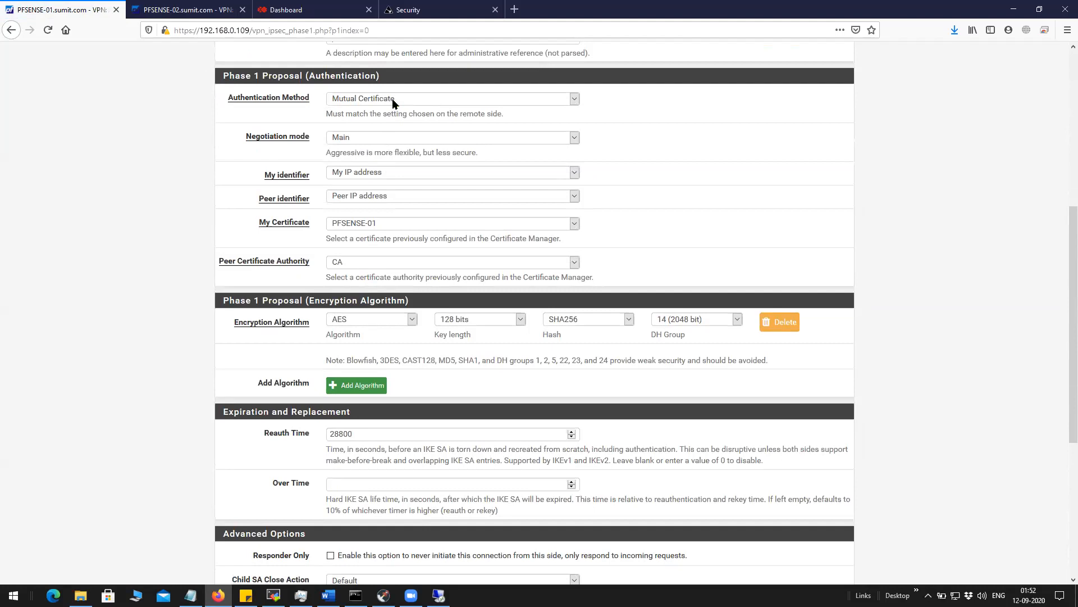
pyautogui.click(385, 225)
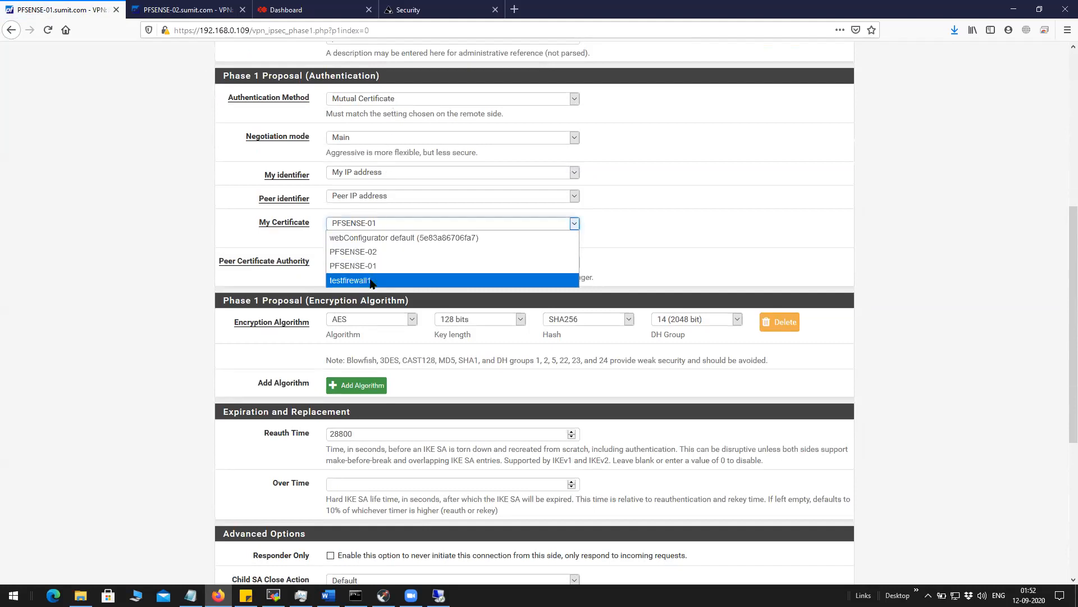
pyautogui.click(122, 227)
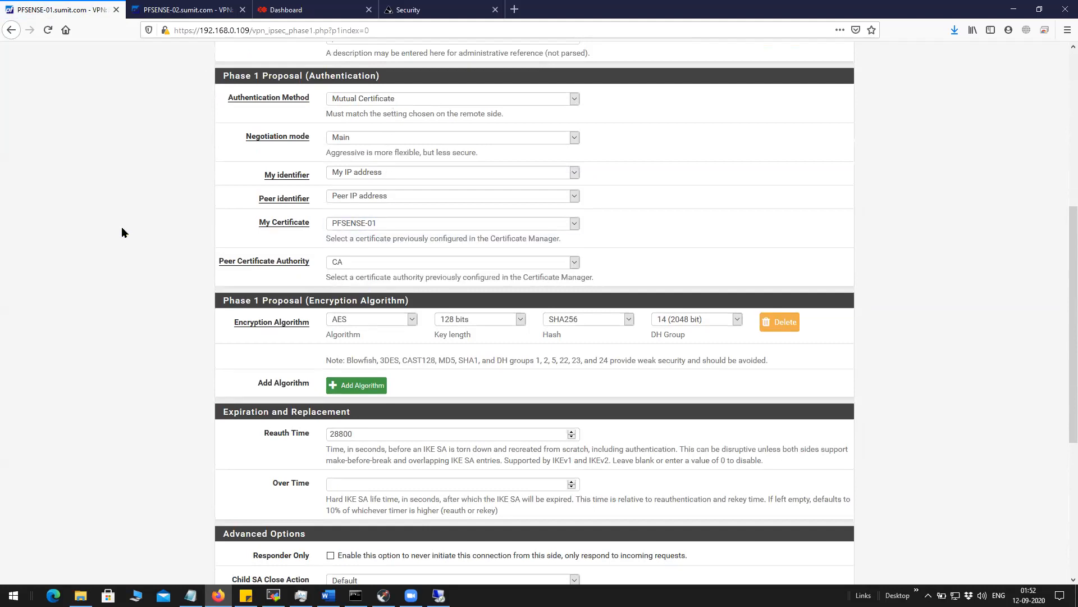
pyautogui.scroll(6, 122, 232)
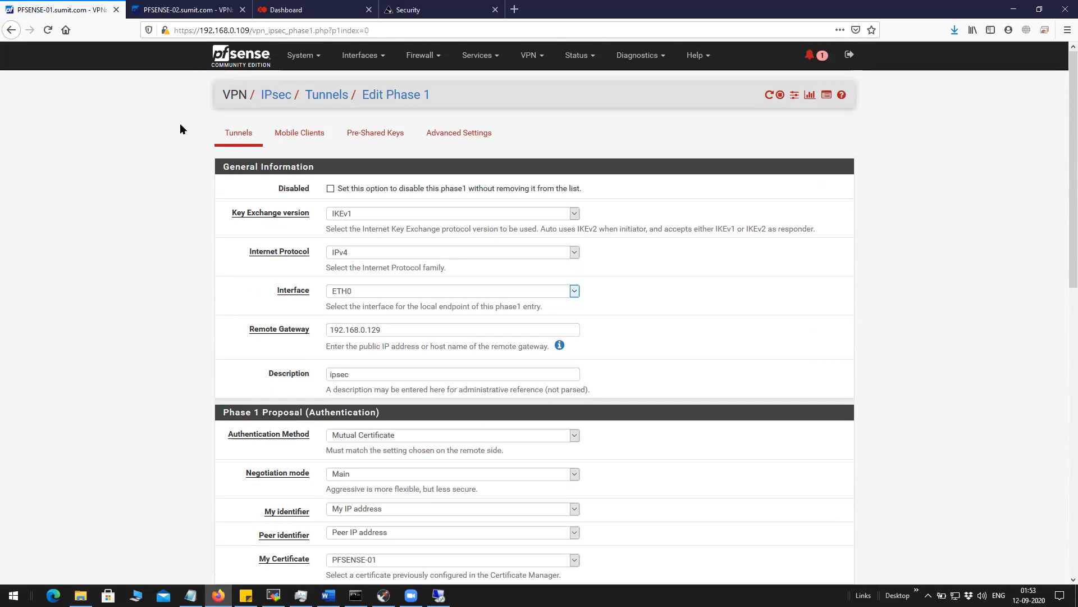
pyautogui.click(205, 11)
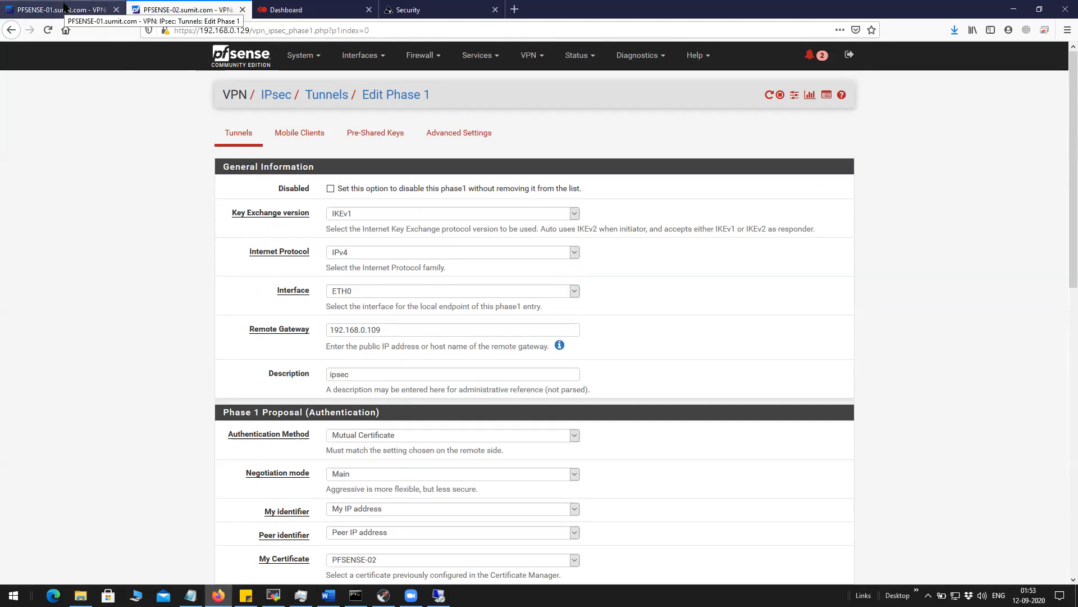
pyautogui.click(65, 8)
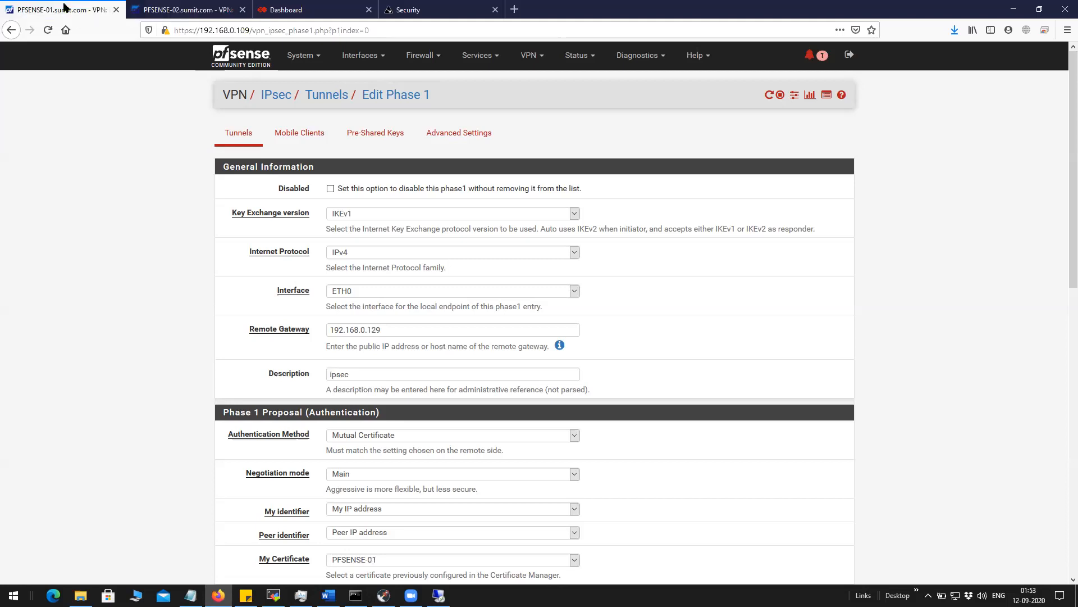
pyautogui.click(298, 56)
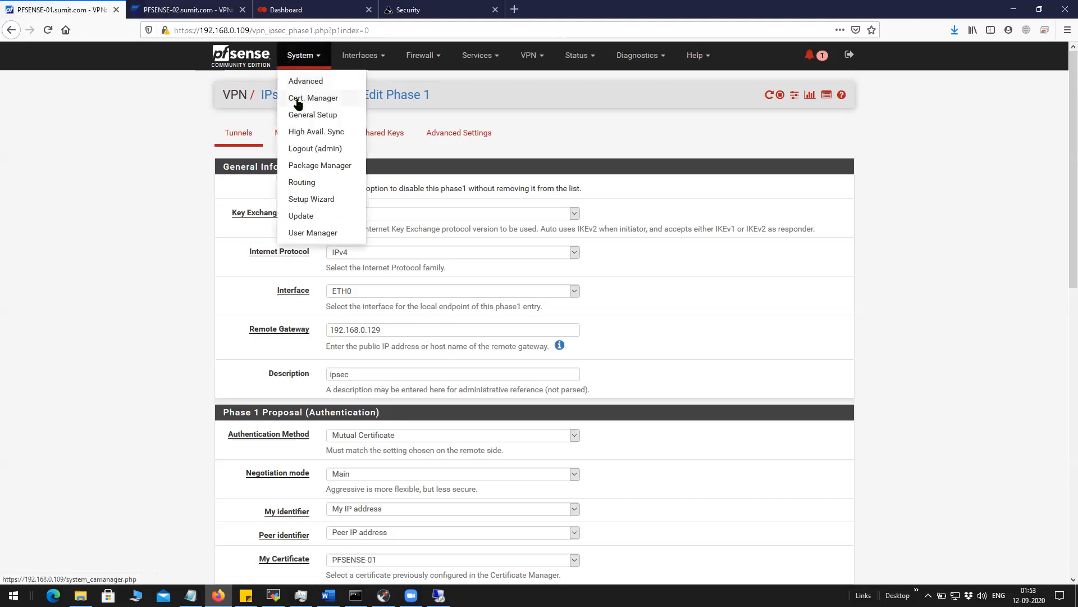
# On PFSENSE-01's CA list, review the CA row's details and validity dates, plus CAtest.
pyautogui.click(297, 98)
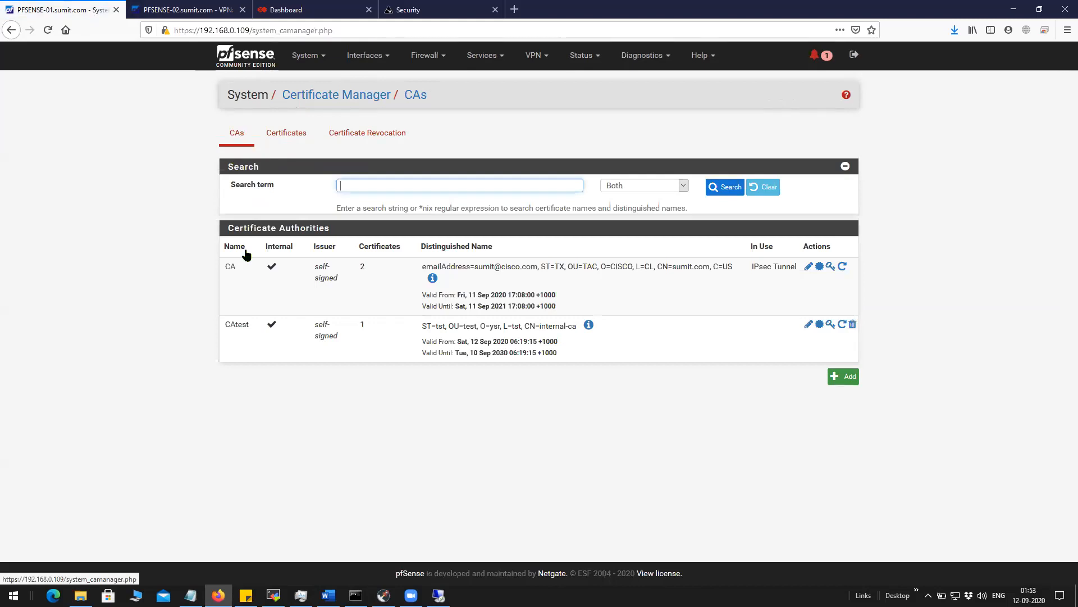
pyautogui.doubleClick(231, 266)
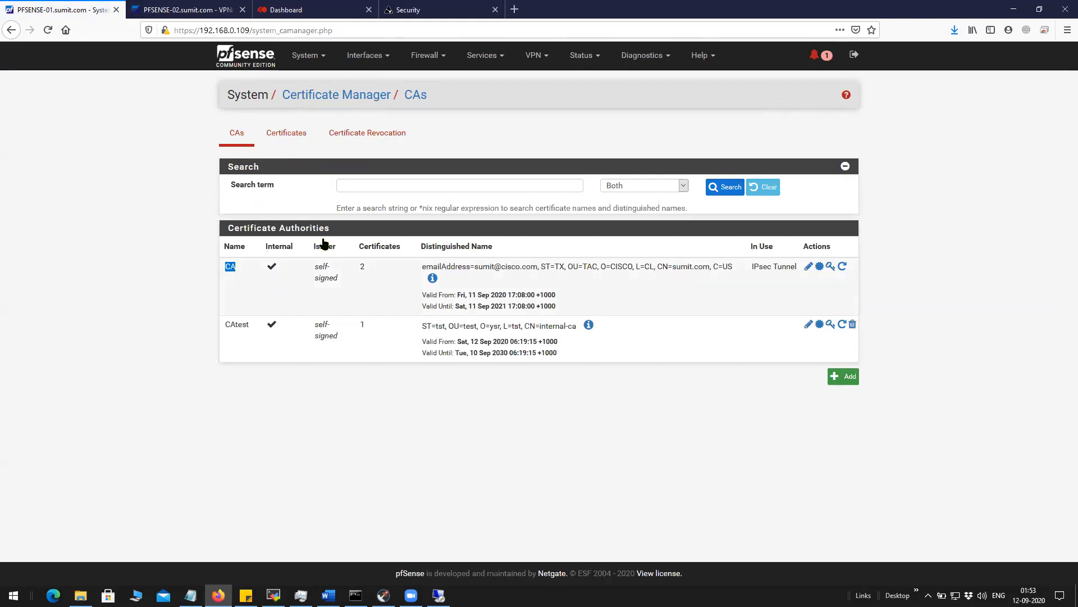
pyautogui.moveTo(312, 270); pyautogui.dragTo(562, 318)
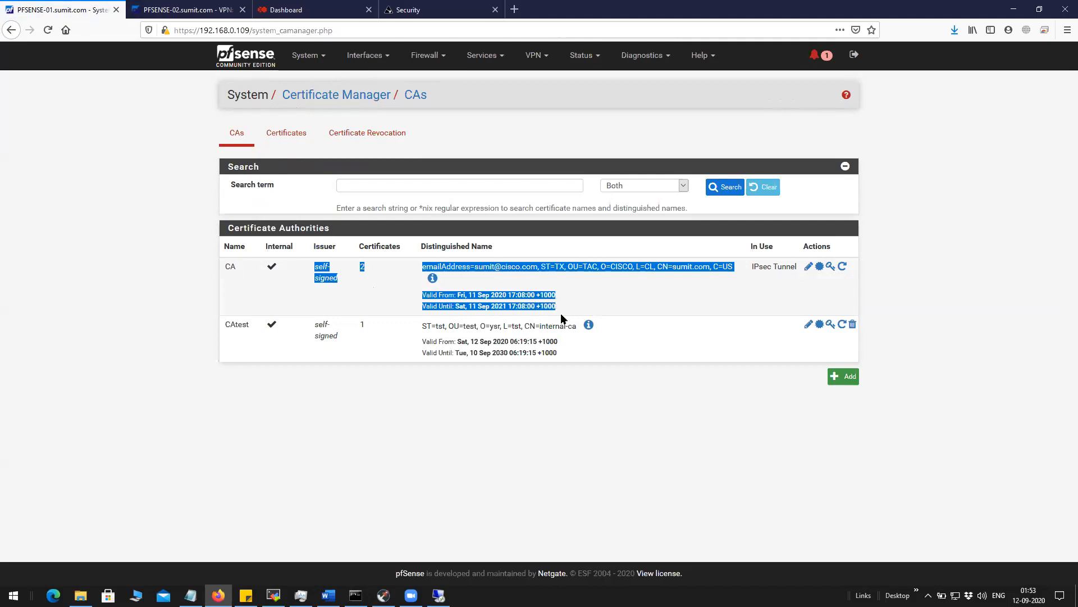
pyautogui.moveTo(236, 268); pyautogui.dragTo(223, 266)
pyautogui.moveTo(557, 307); pyautogui.dragTo(215, 268)
pyautogui.click(242, 278)
pyautogui.moveTo(240, 273); pyautogui.dragTo(219, 274)
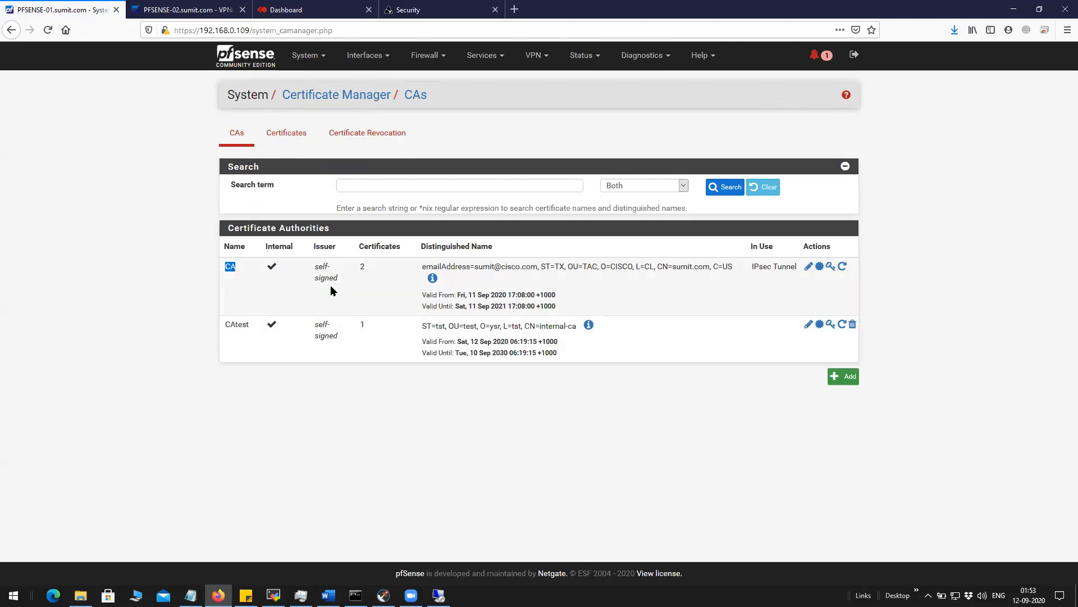
pyautogui.moveTo(556, 306); pyautogui.dragTo(220, 268)
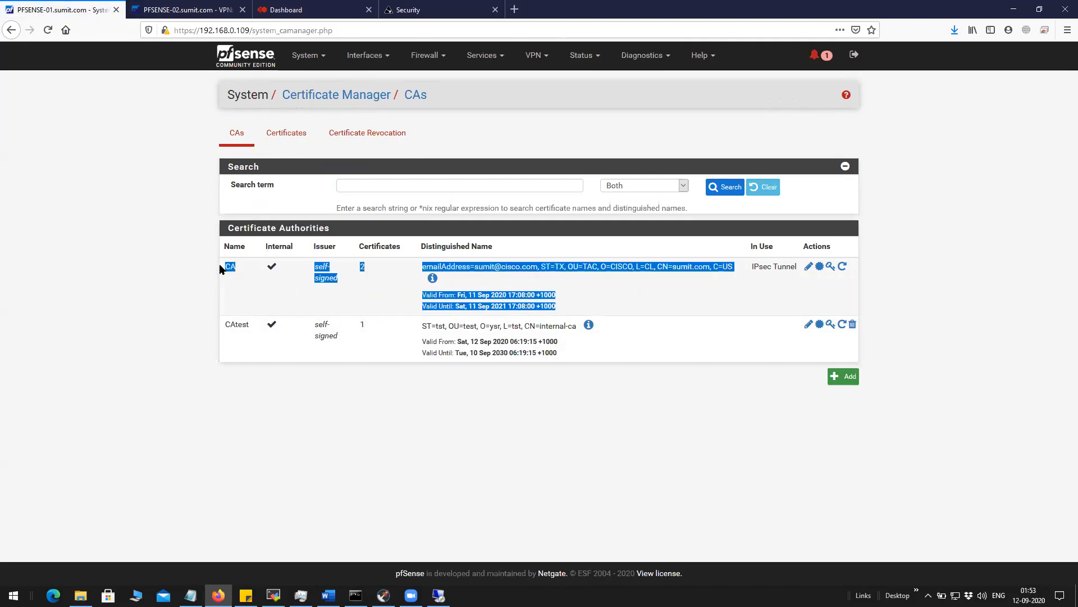
pyautogui.click(197, 271)
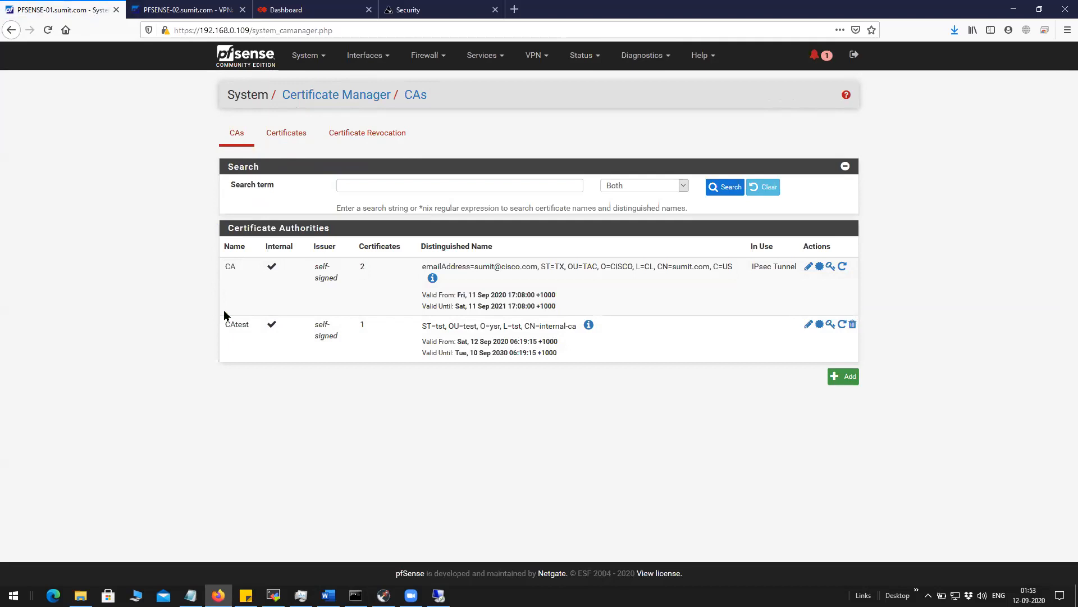
pyautogui.moveTo(251, 326); pyautogui.dragTo(223, 326)
# Open CAtest, then check the CA listed in the second firewall's certificate manager.
pyautogui.click(809, 326)
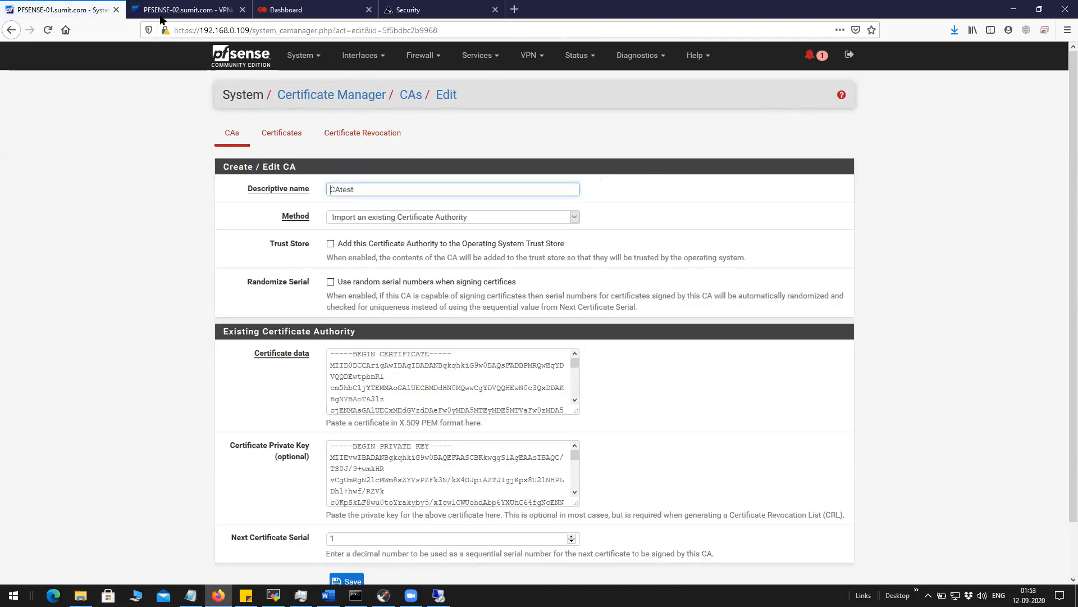
pyautogui.click(185, 10)
pyautogui.click(301, 55)
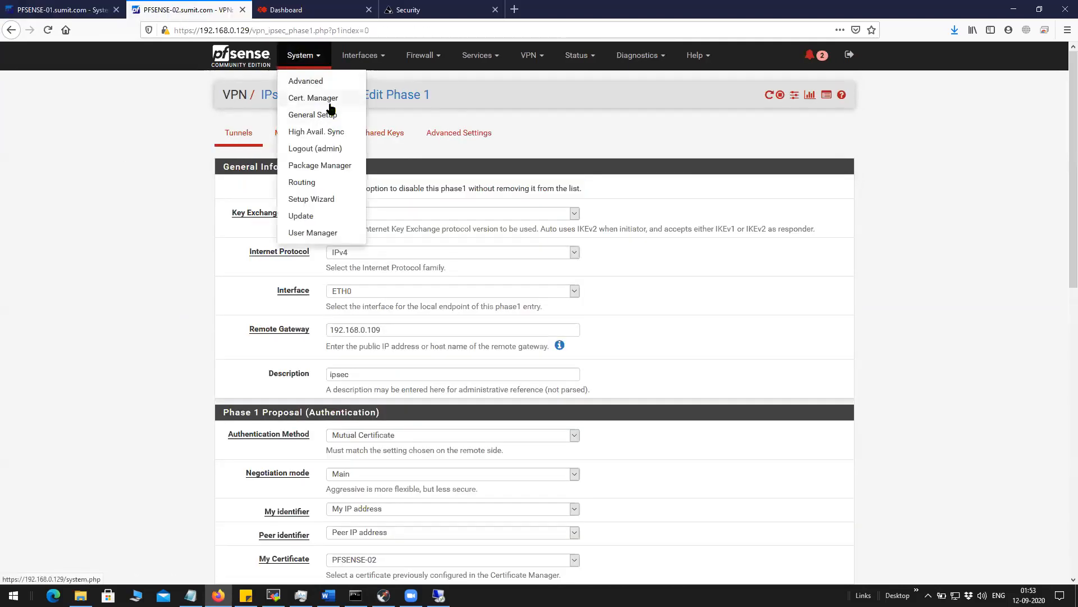
pyautogui.click(329, 101)
pyautogui.moveTo(237, 268); pyautogui.dragTo(224, 272)
pyautogui.click(337, 373)
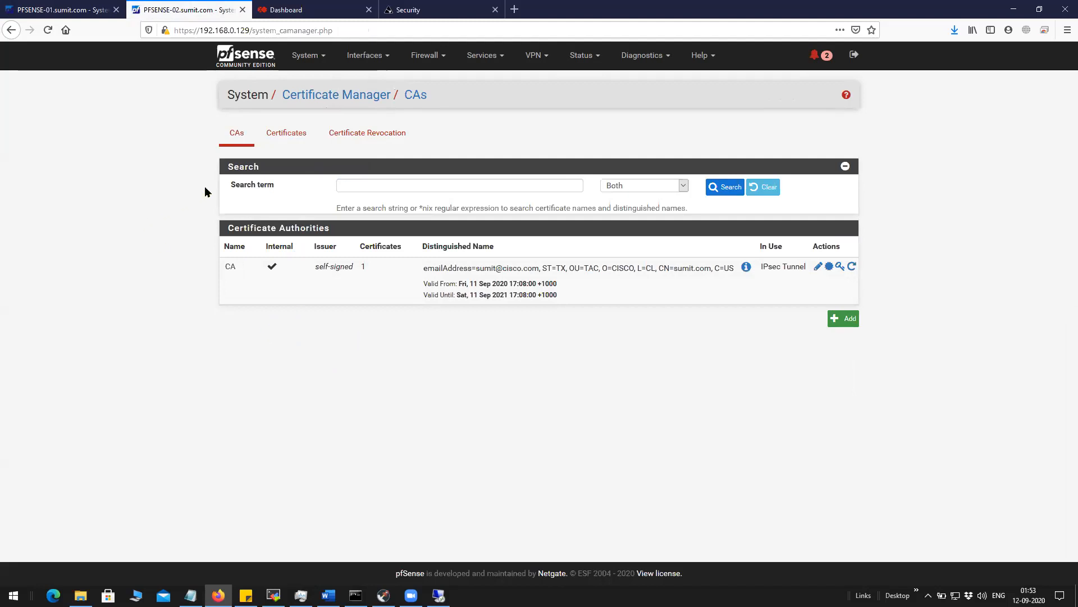
# Back on PFSENSE-01, view its certificates and open Status > IPsec showing the tunnel Disconnected.
pyautogui.click(85, 9)
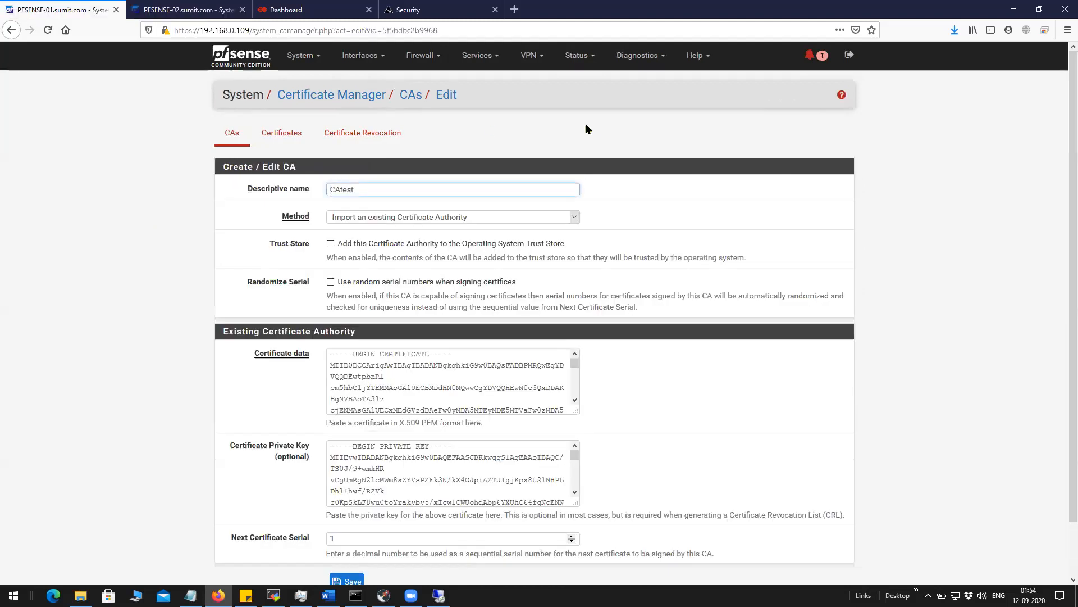
pyautogui.click(305, 132)
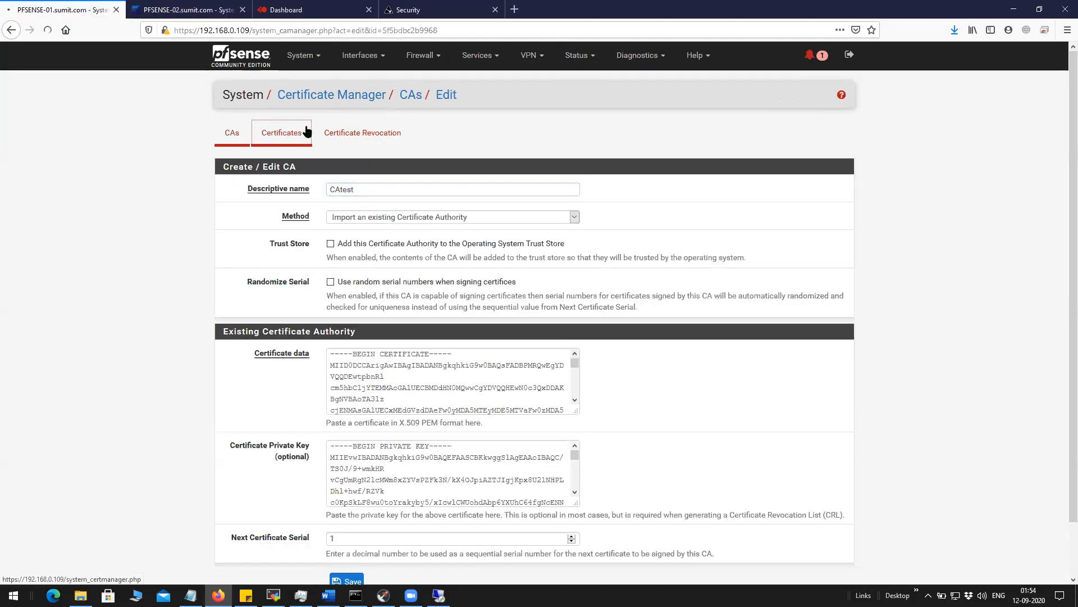
pyautogui.click(583, 55)
pyautogui.click(594, 254)
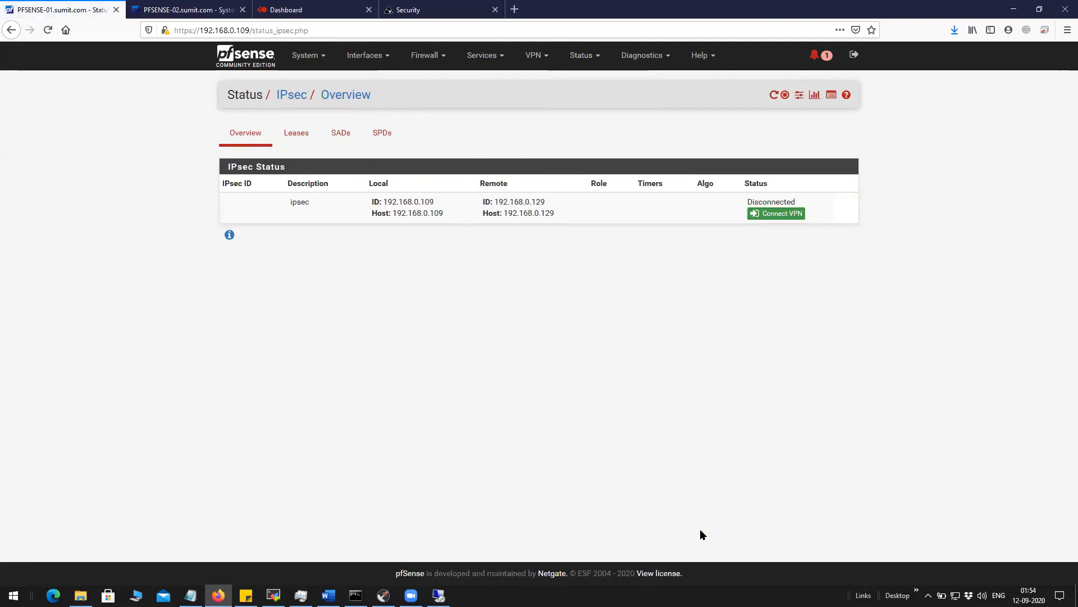
pyautogui.click(273, 595)
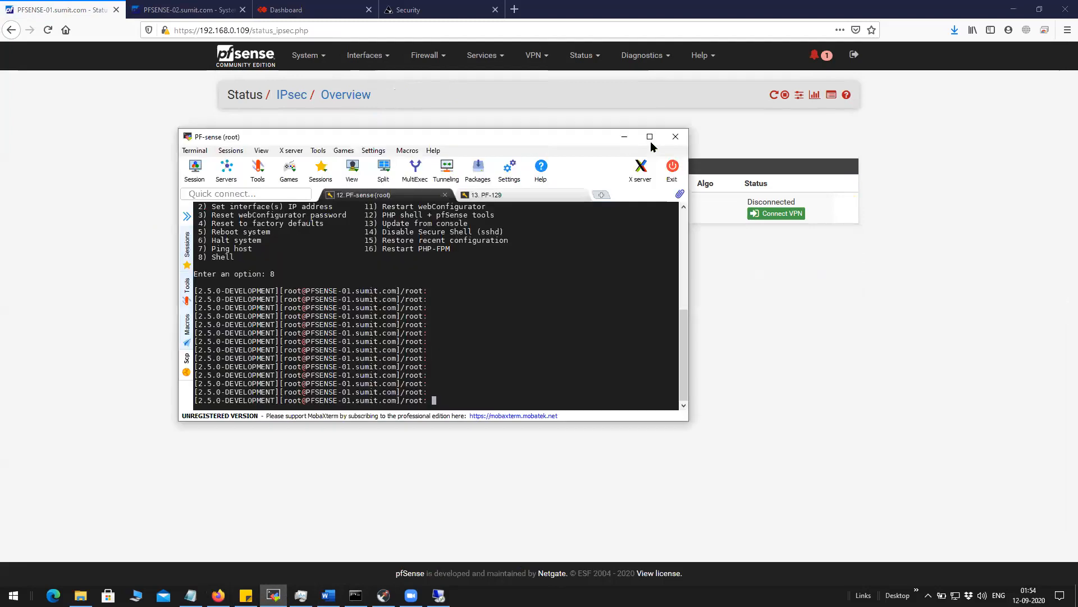
# Maximise the terminal and locate the log with find / -name ipsec.log.
pyautogui.click(650, 138)
pyautogui.press('Return')
pyautogui.press('Return')
pyautogui.press('Return')
pyautogui.press('Return')
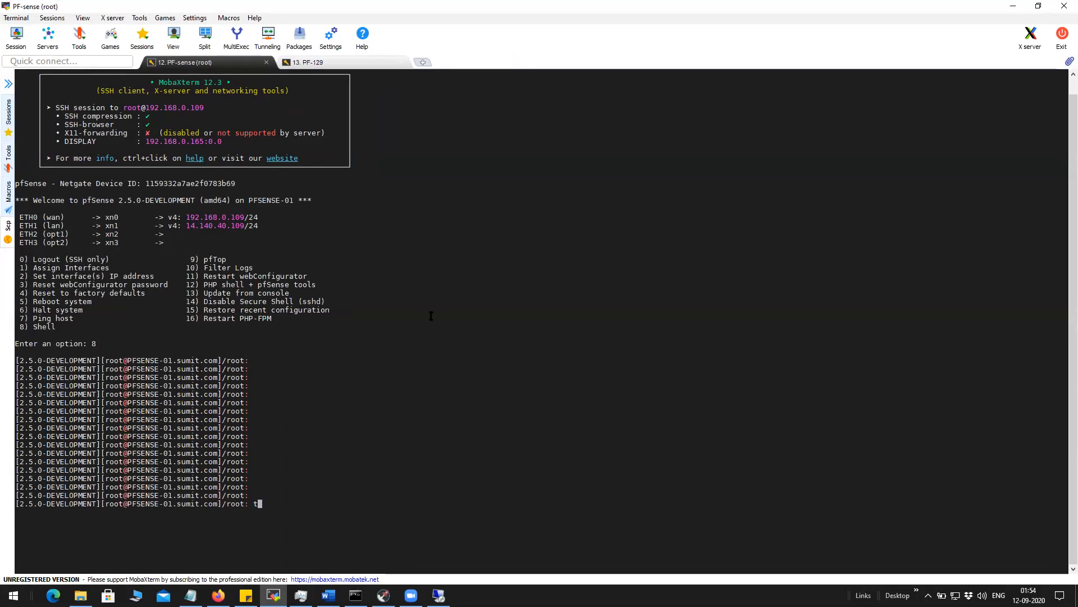
pyautogui.write('find / -name ipsec.log')
pyautogui.press('Return')
pyautogui.press('Return')
pyautogui.press('Return')
pyautogui.press('Return')
# Run tail -f /var/log/ipsec.log on PF-sense, then on the PF-129 session.
pyautogui.write('ta')
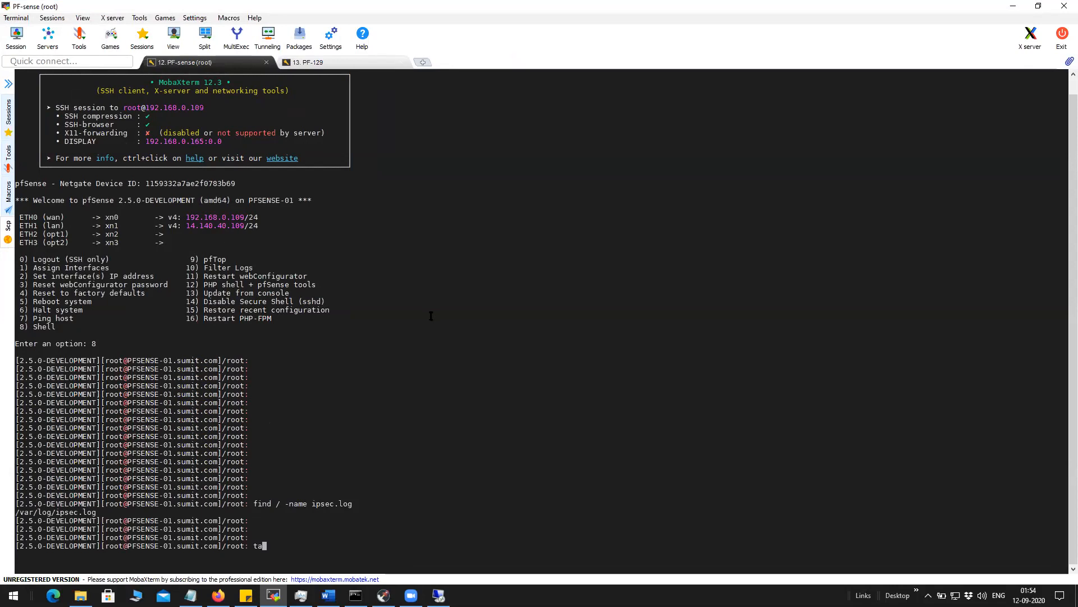
pyautogui.write('il -f /var/log/ipsec')
pyautogui.press('Tab')
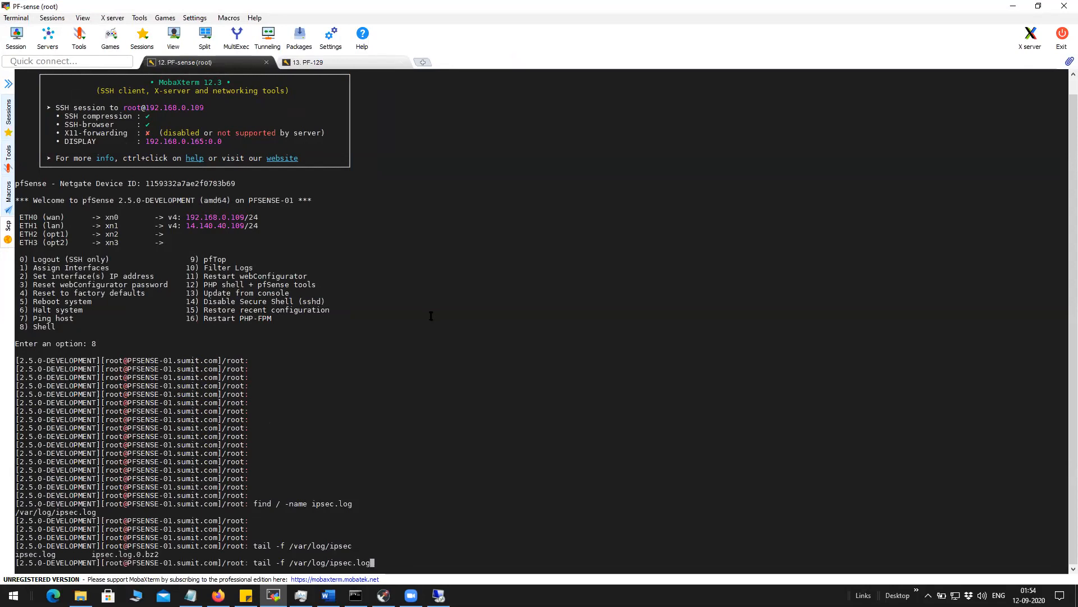
pyautogui.press('Return')
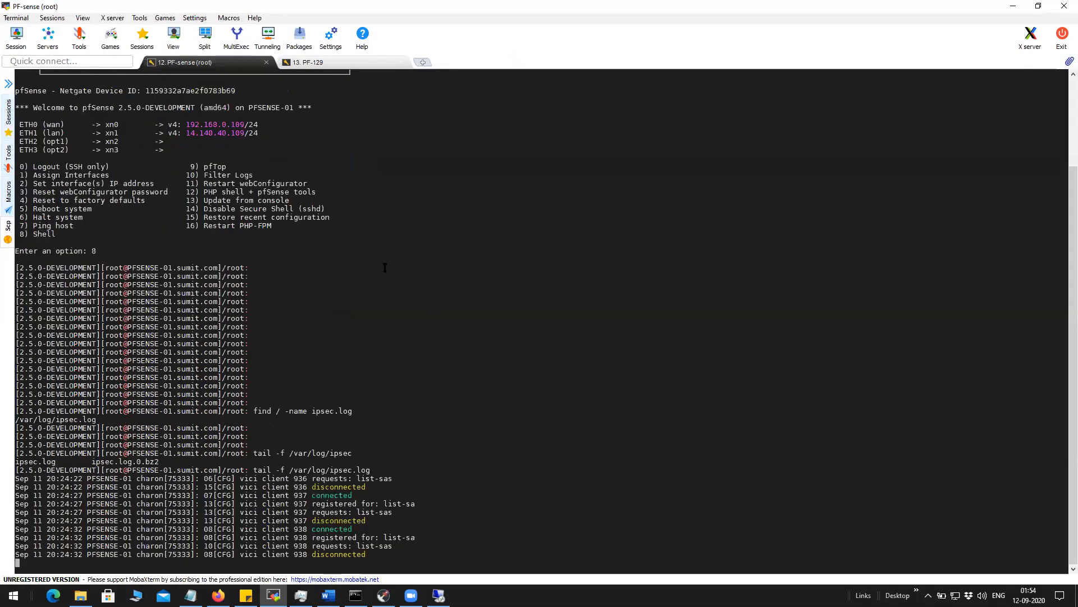
pyautogui.moveTo(253, 471); pyautogui.dragTo(370, 471)
pyautogui.hotkey('ctrl', 'c')
pyautogui.click(331, 63)
pyautogui.rightClick(488, 335)
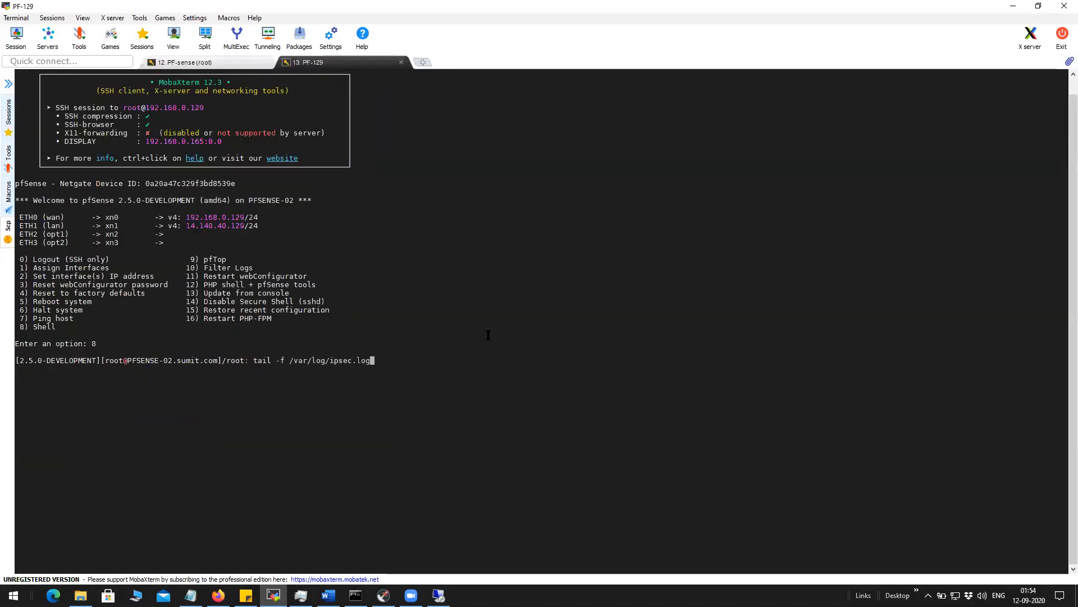
pyautogui.press('Return')
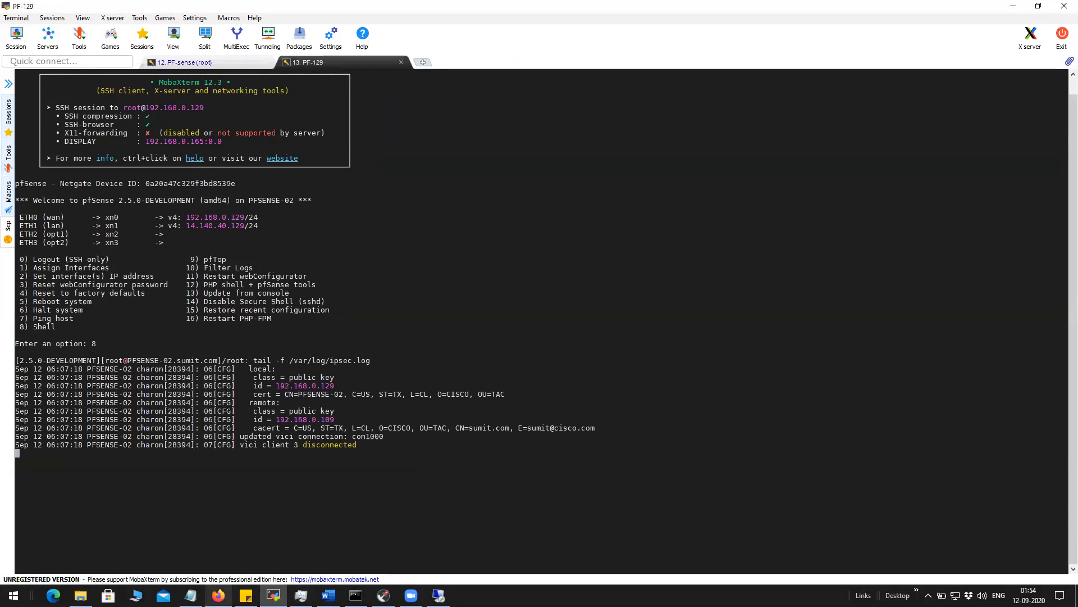
pyautogui.click(218, 595)
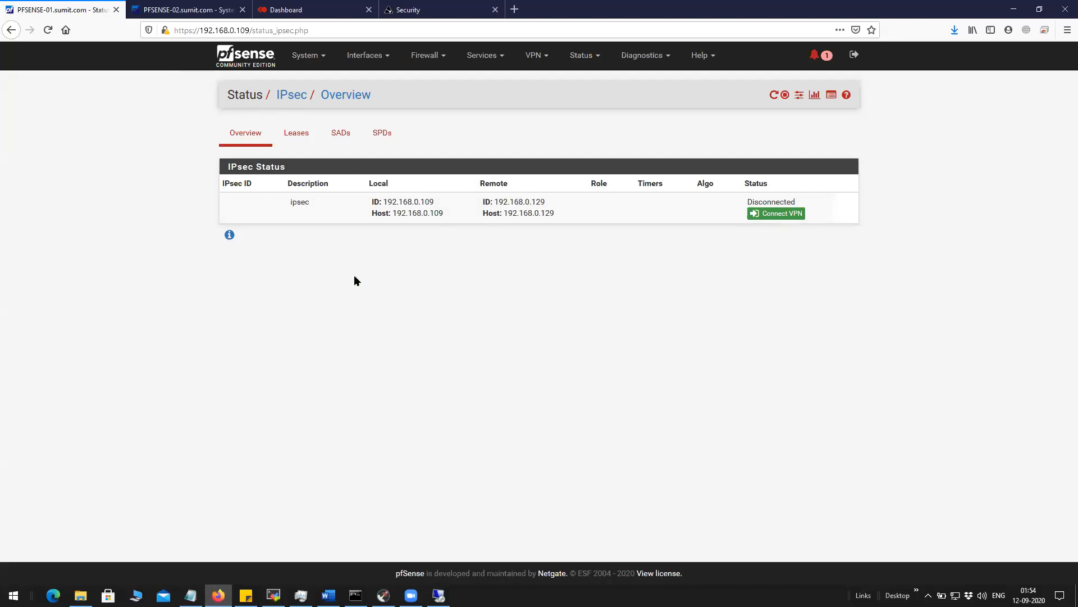
# Connect the con1000 VPN from Status > IPsec and confirm it reads ESTABLISHED.
pyautogui.click(218, 594)
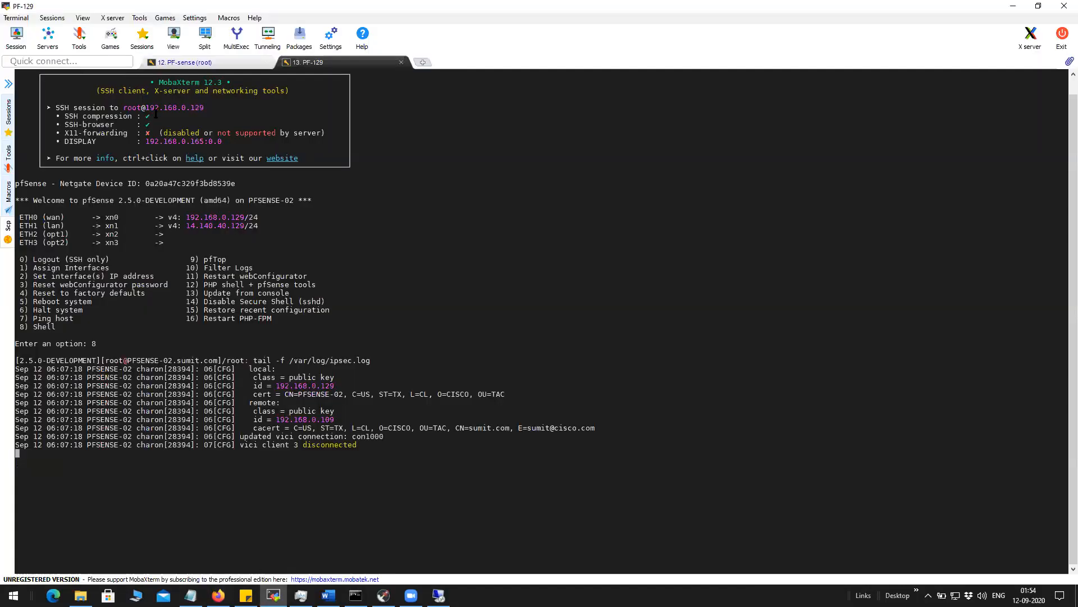
pyautogui.click(201, 65)
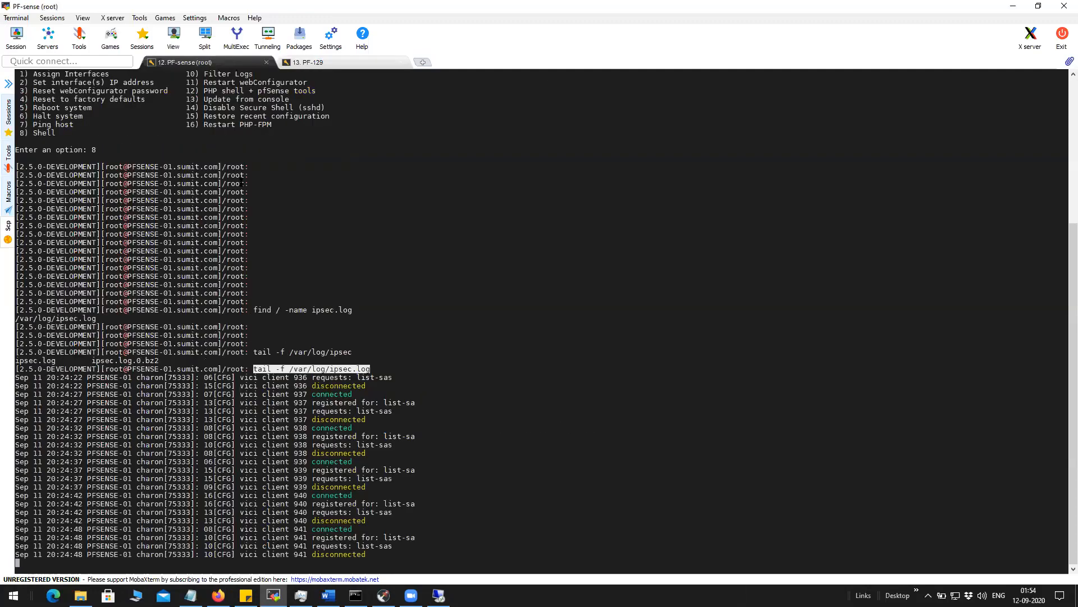
pyautogui.hotkey('alt', 'Tab')
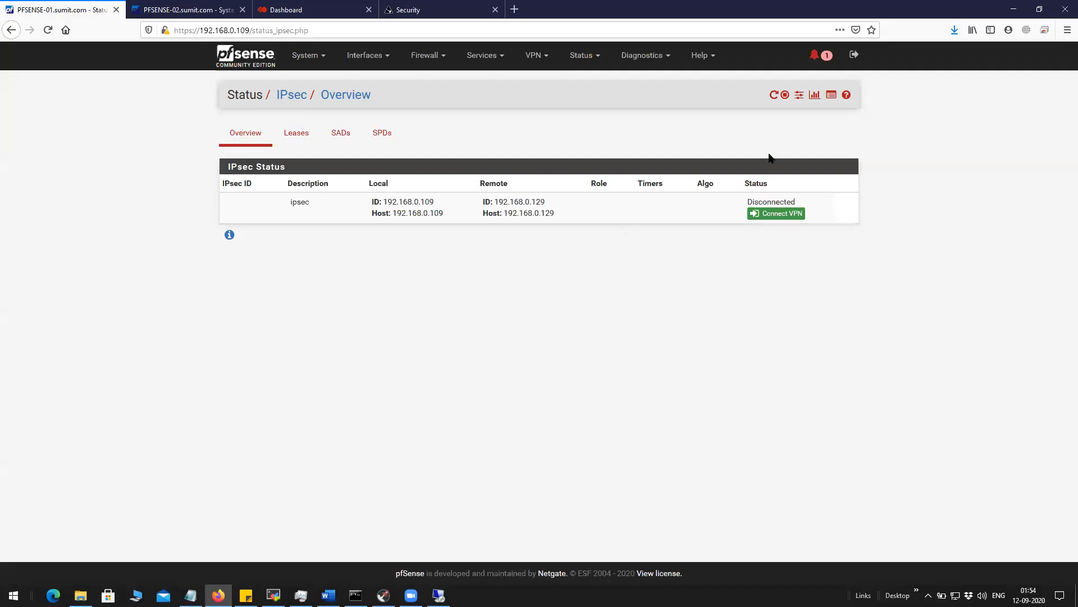
pyautogui.click(781, 214)
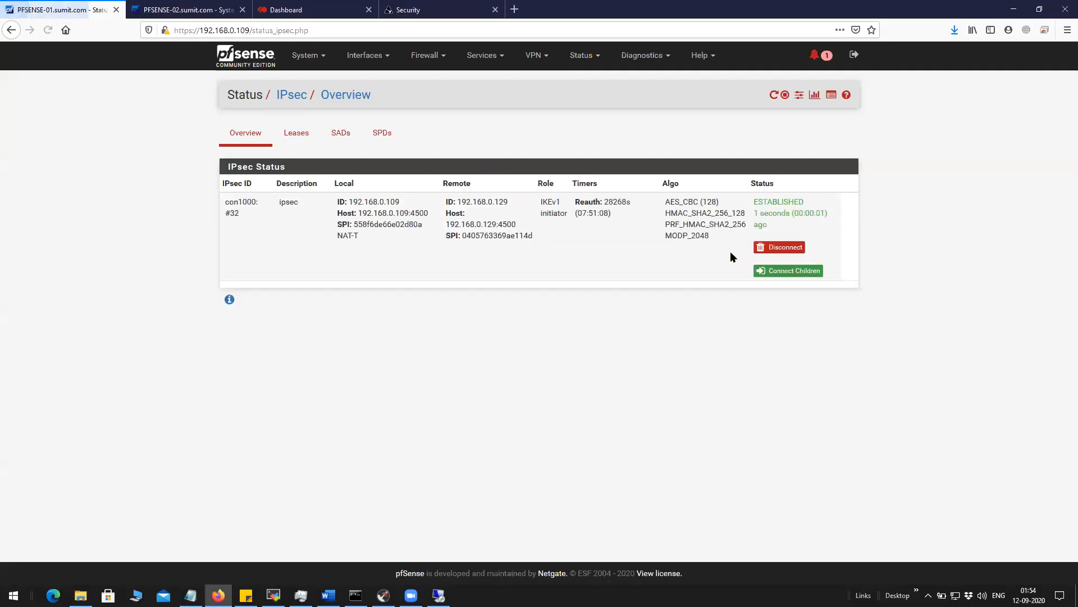
pyautogui.doubleClick(756, 202)
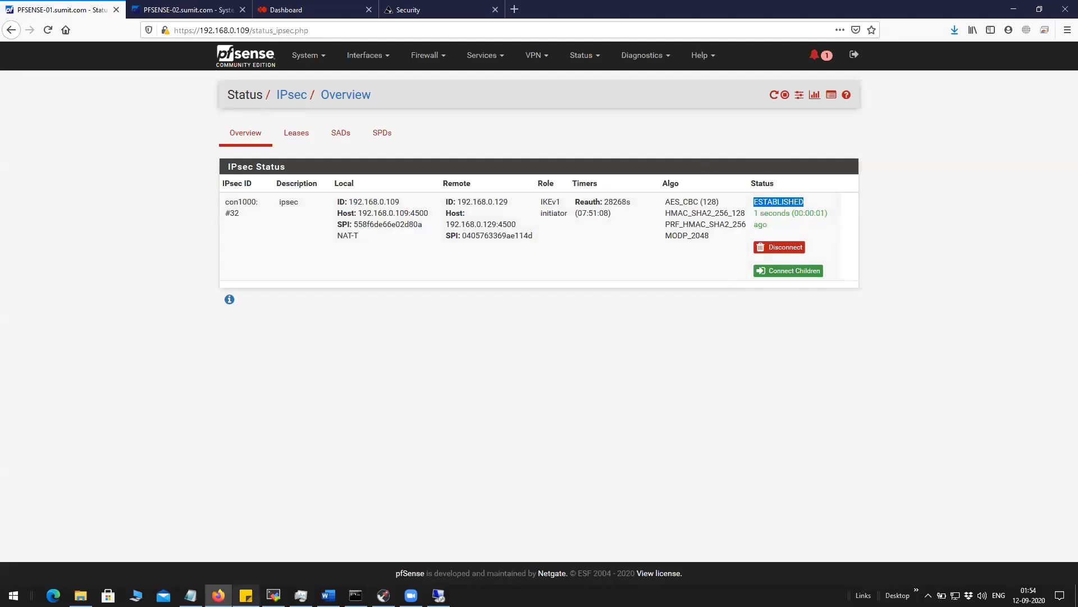
pyautogui.click(273, 596)
pyautogui.scroll(20, 399, 225)
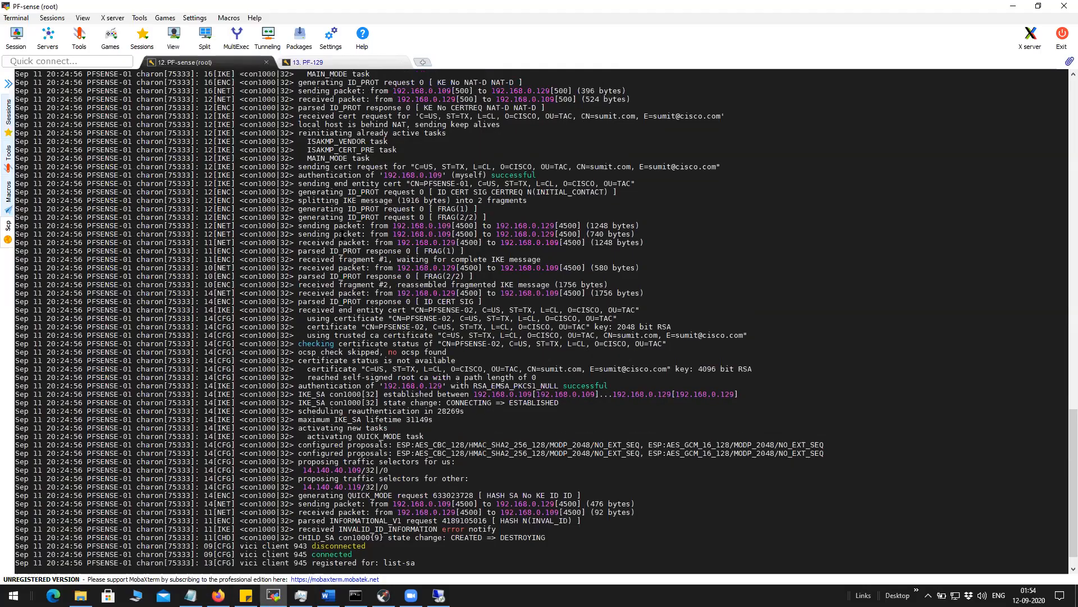
pyautogui.scroll(8, 330, 227)
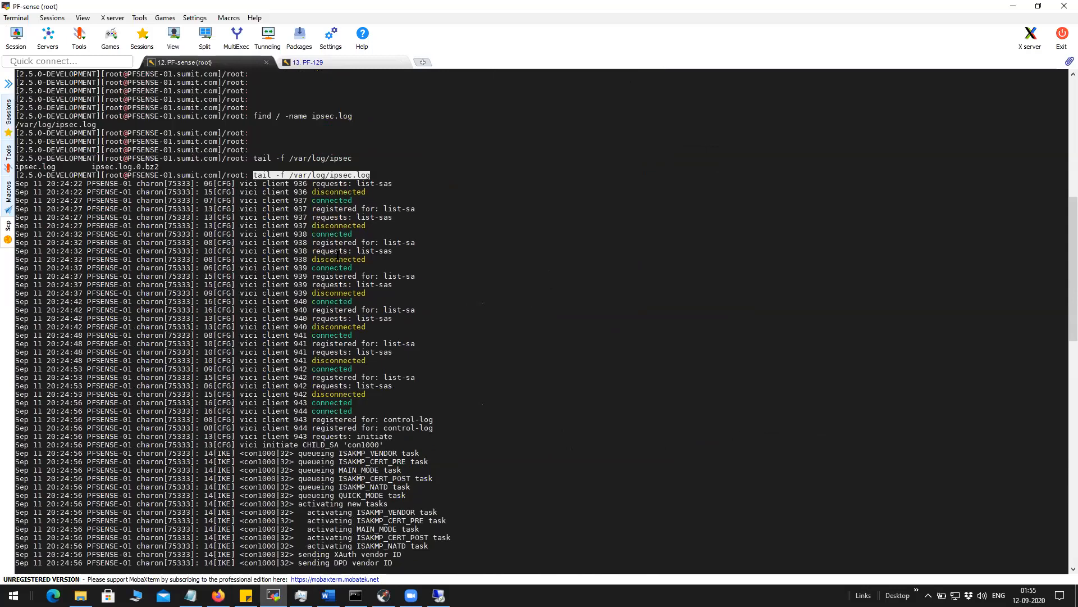
pyautogui.scroll(-15, 330, 227)
pyautogui.moveTo(298, 150); pyautogui.dragTo(424, 274)
pyautogui.click(424, 274)
pyautogui.moveTo(296, 277); pyautogui.dragTo(375, 306)
pyautogui.click(371, 298)
pyautogui.moveTo(296, 293); pyautogui.dragTo(413, 408)
pyautogui.moveTo(298, 427); pyautogui.dragTo(658, 429)
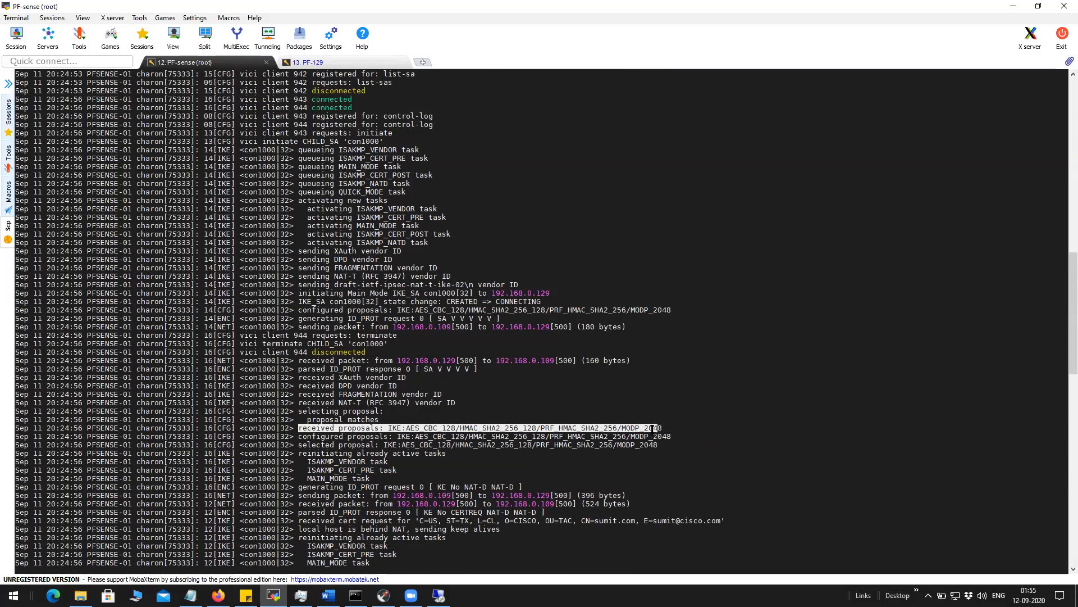
pyautogui.moveTo(295, 436); pyautogui.dragTo(667, 437)
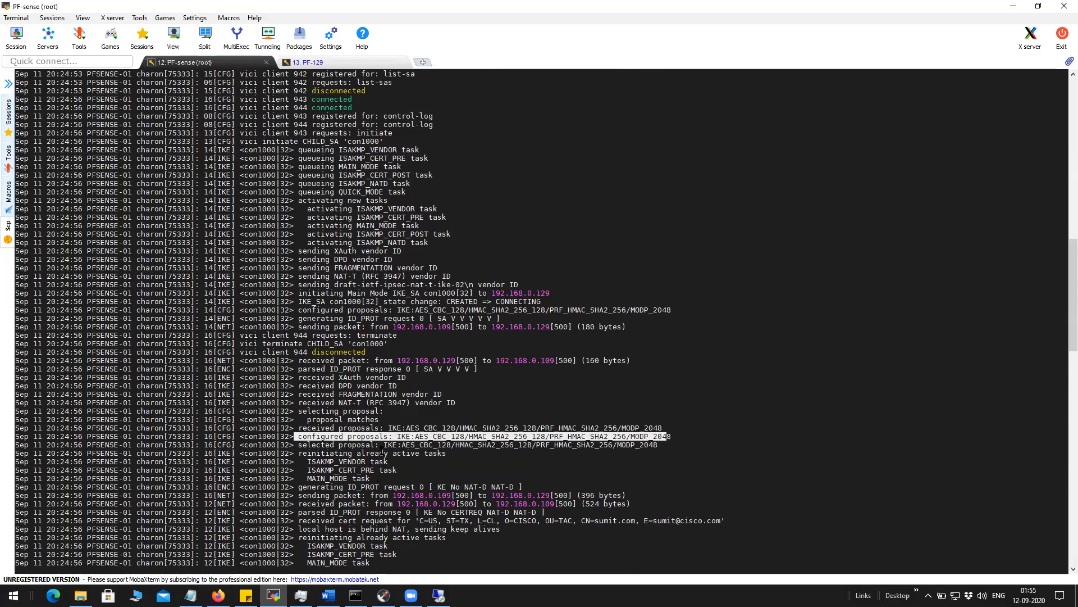
pyautogui.moveTo(359, 444); pyautogui.dragTo(657, 445)
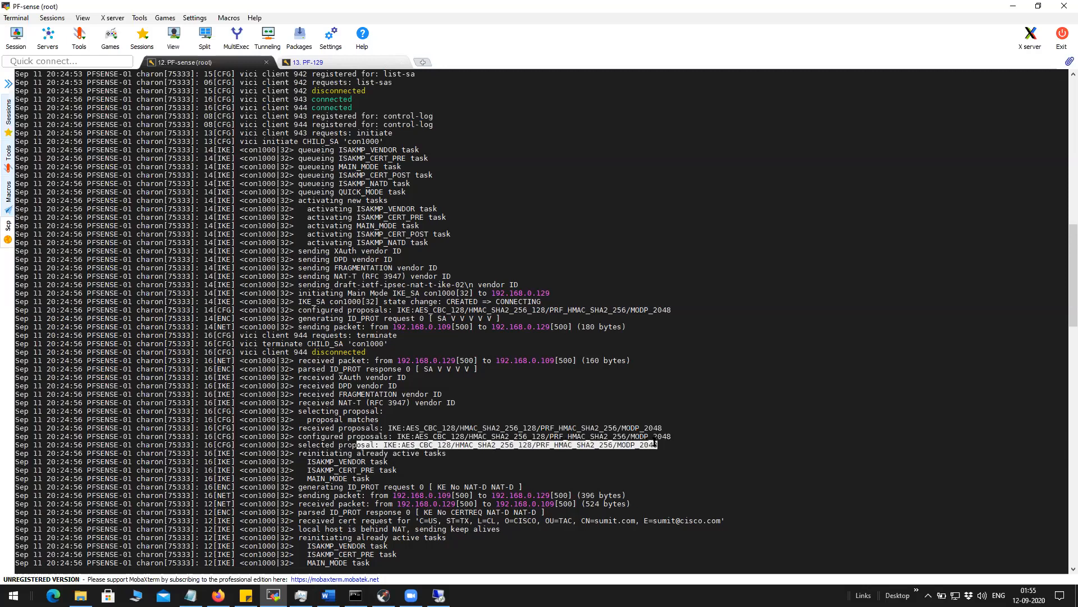
pyautogui.click(552, 458)
pyautogui.moveTo(537, 446); pyautogui.dragTo(650, 451)
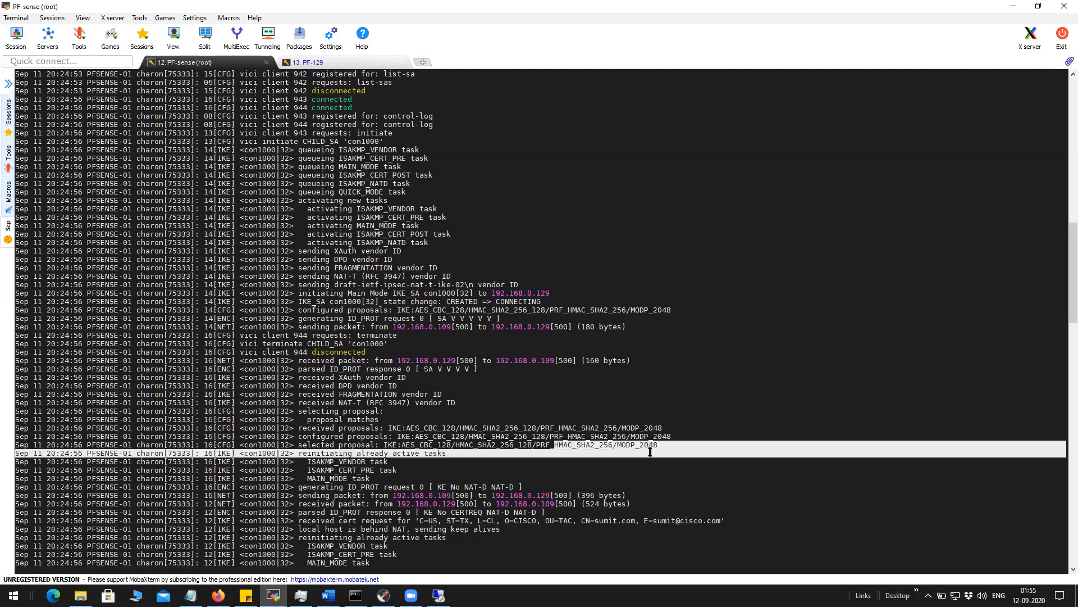
pyautogui.click(415, 467)
pyautogui.moveTo(310, 469); pyautogui.dragTo(362, 487)
pyautogui.click(376, 482)
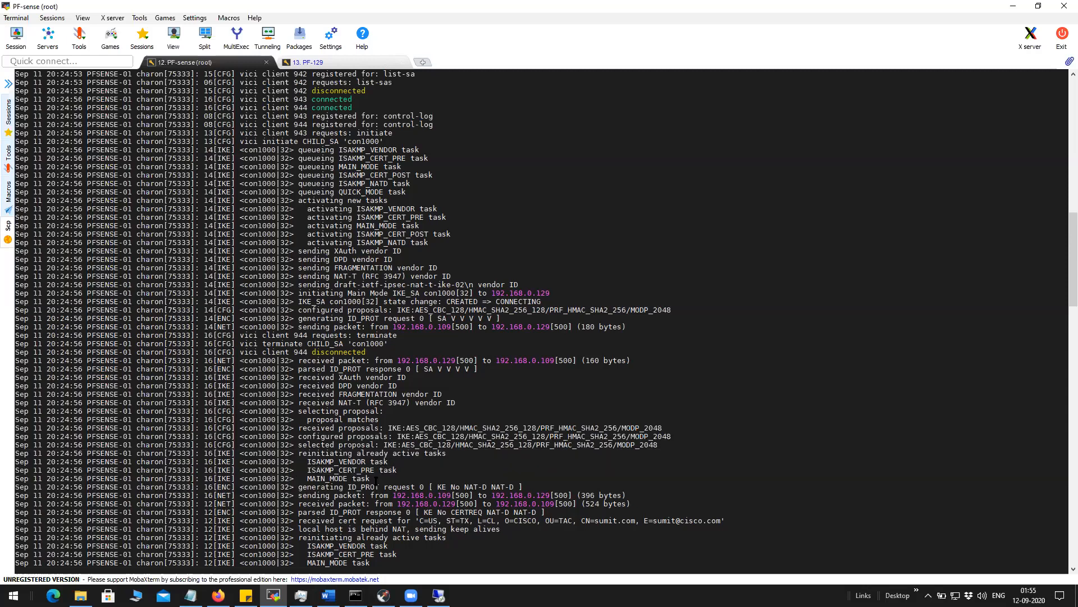
pyautogui.moveTo(305, 470); pyautogui.dragTo(396, 472)
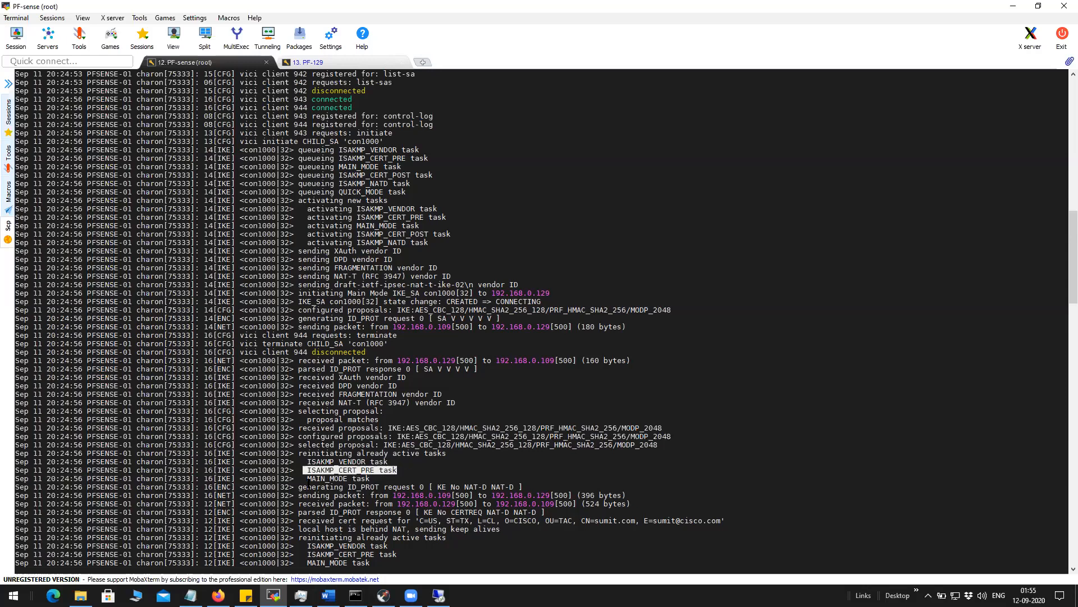
pyautogui.moveTo(303, 478); pyautogui.dragTo(405, 478)
pyautogui.click(410, 513)
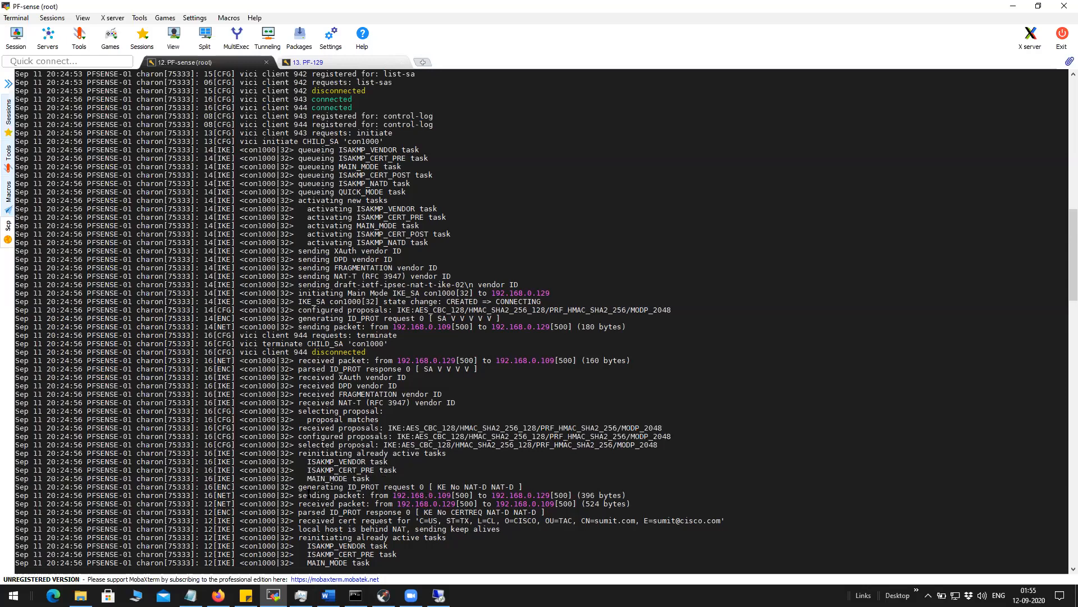
pyautogui.moveTo(299, 482); pyautogui.dragTo(505, 487)
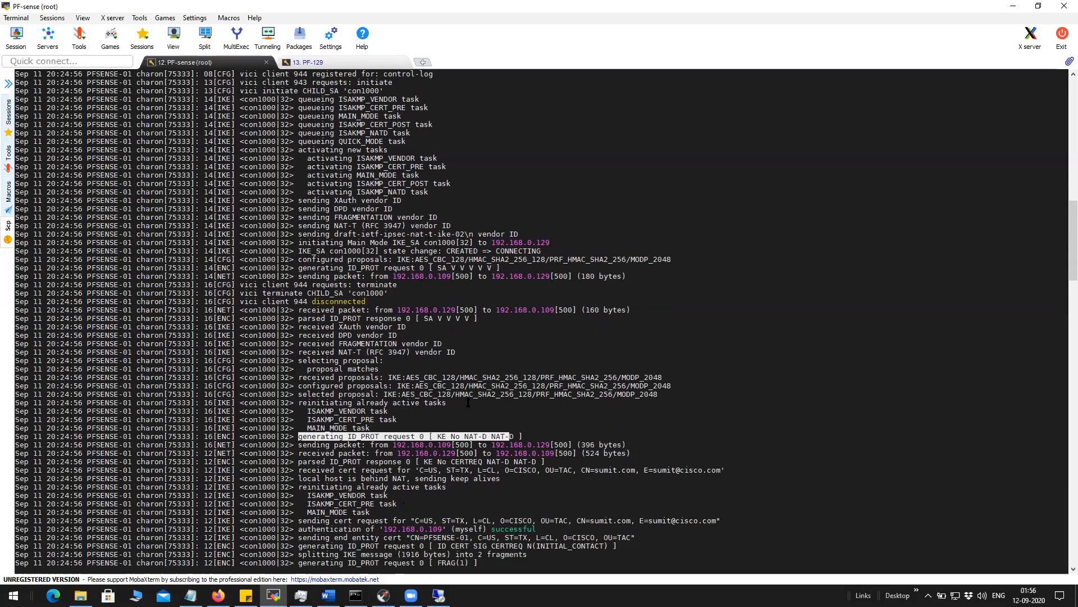
pyautogui.scroll(-2, 468, 402)
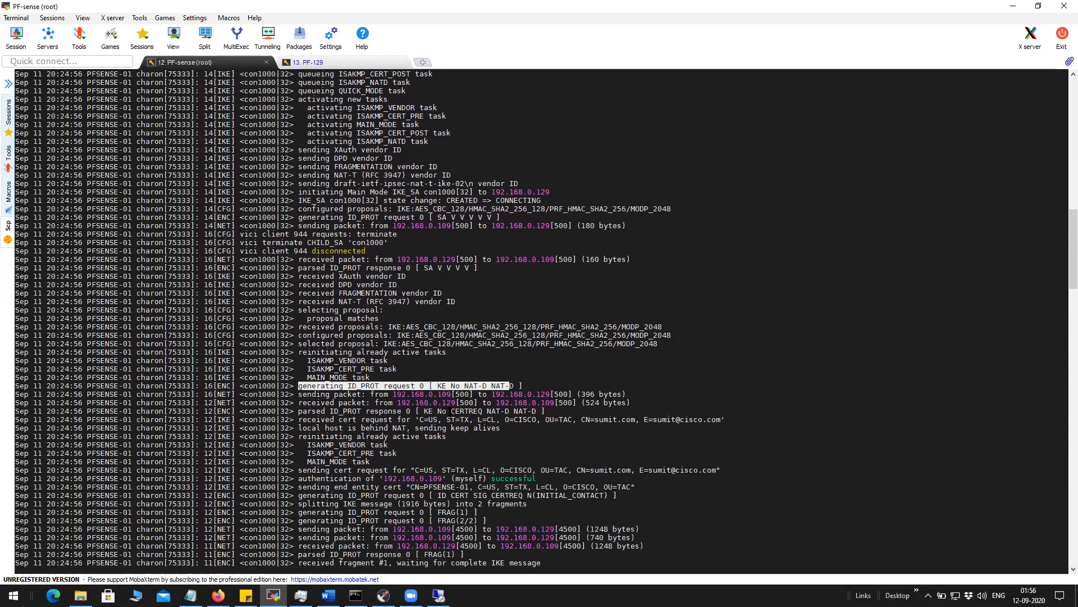
pyautogui.moveTo(307, 445); pyautogui.dragTo(388, 461)
pyautogui.click(373, 478)
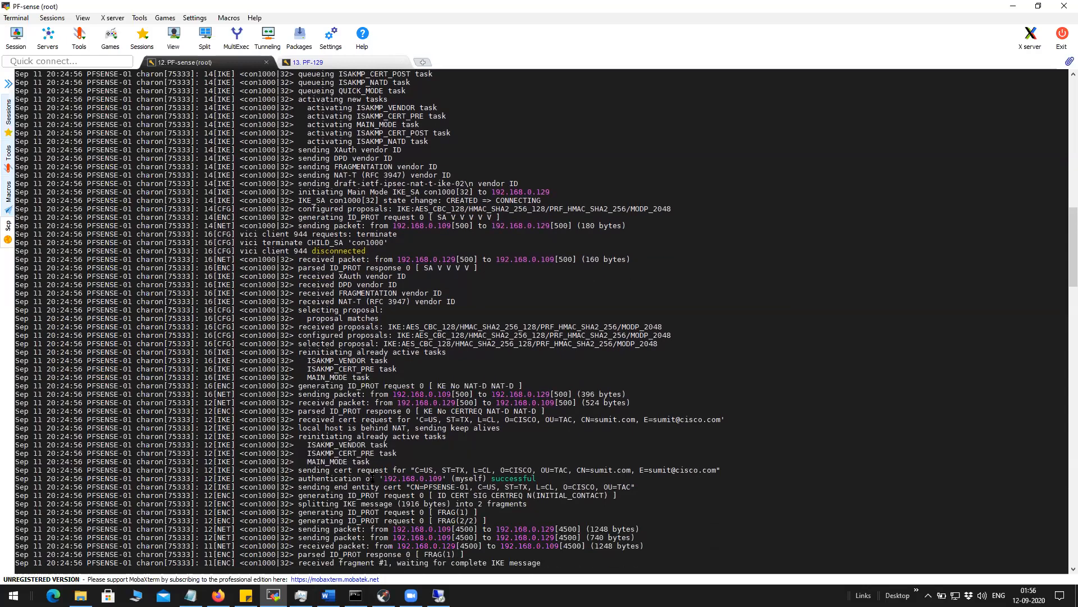
pyautogui.moveTo(299, 472); pyautogui.dragTo(712, 473)
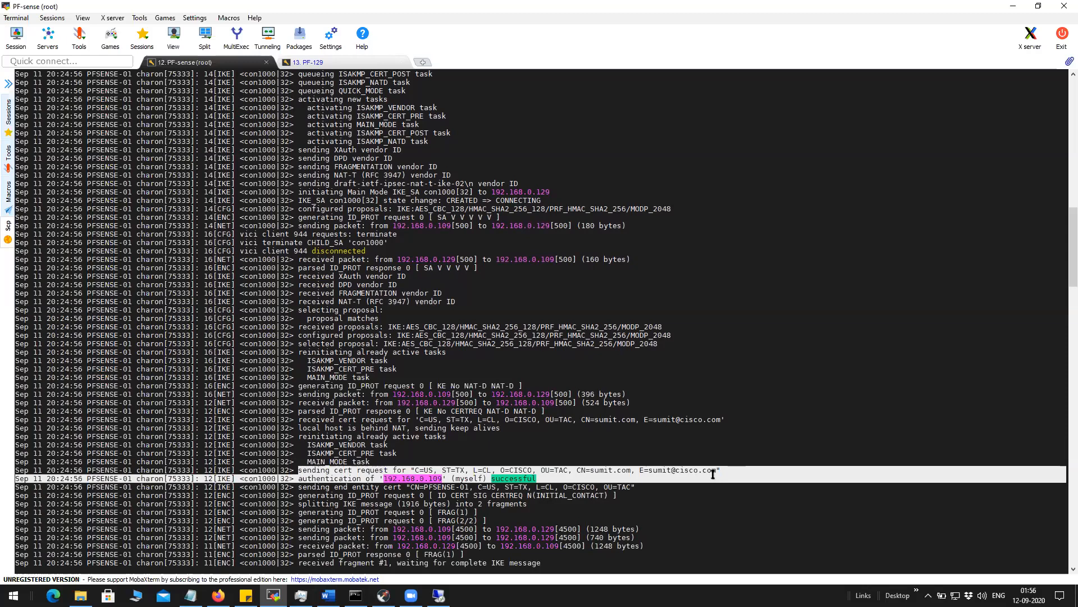
pyautogui.moveTo(713, 474); pyautogui.dragTo(483, 487)
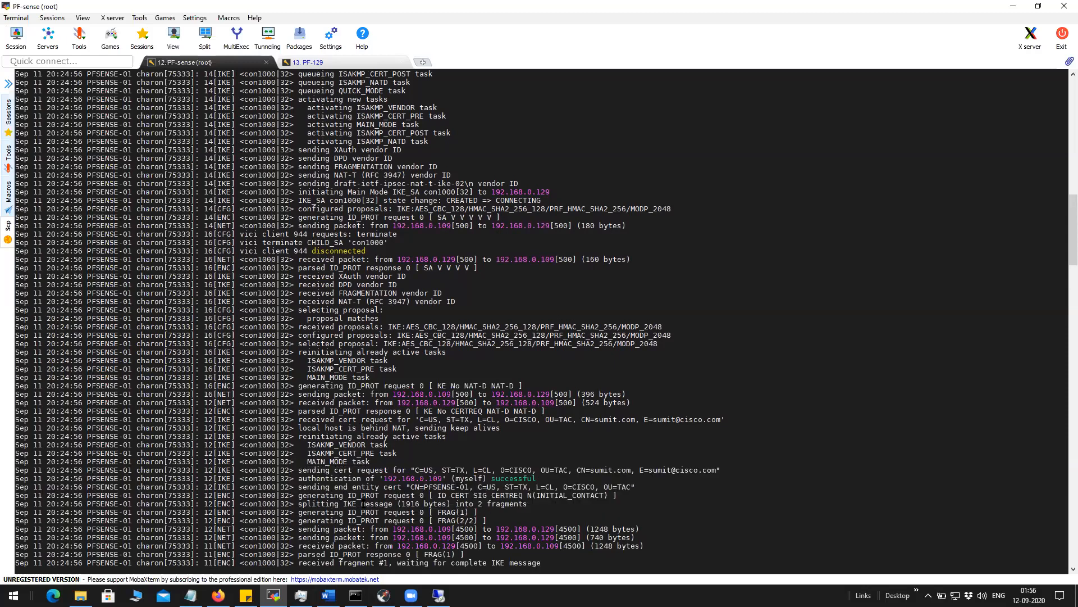
pyautogui.moveTo(295, 498); pyautogui.dragTo(495, 524)
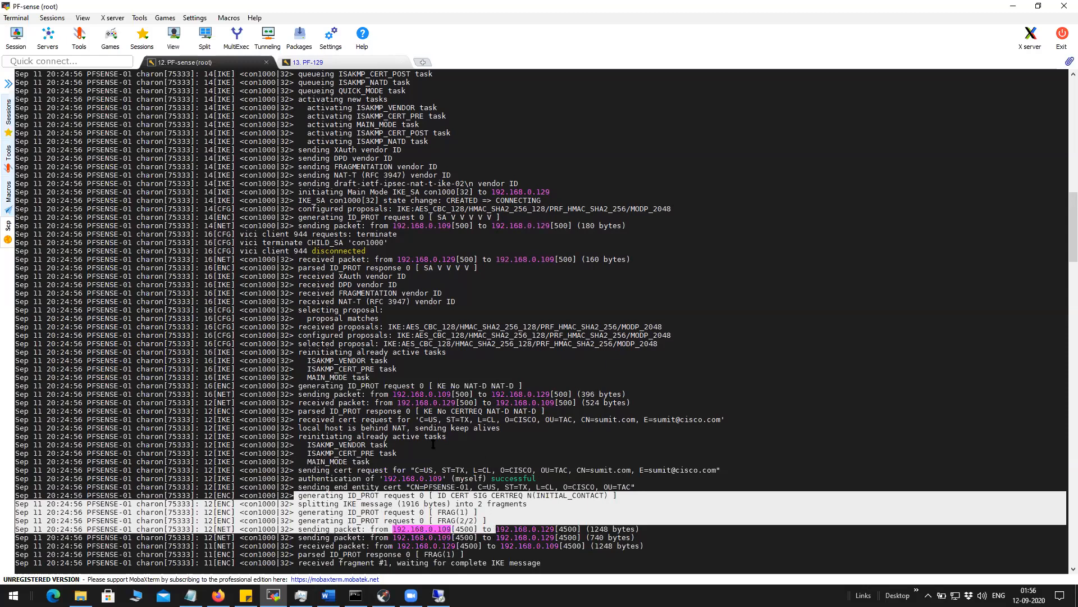
pyautogui.moveTo(296, 419); pyautogui.dragTo(528, 437)
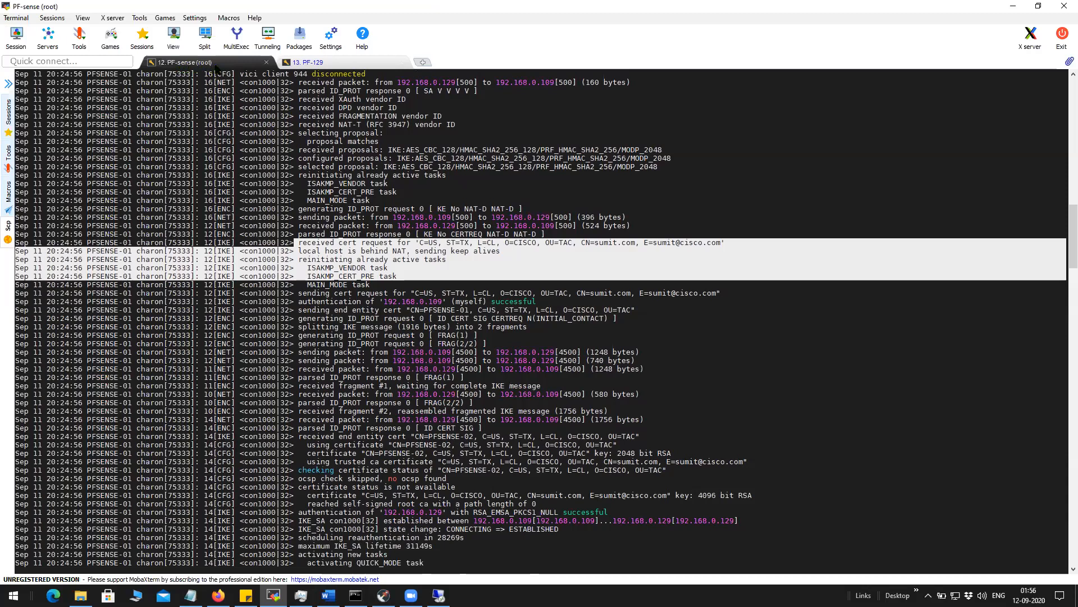
pyautogui.click(305, 63)
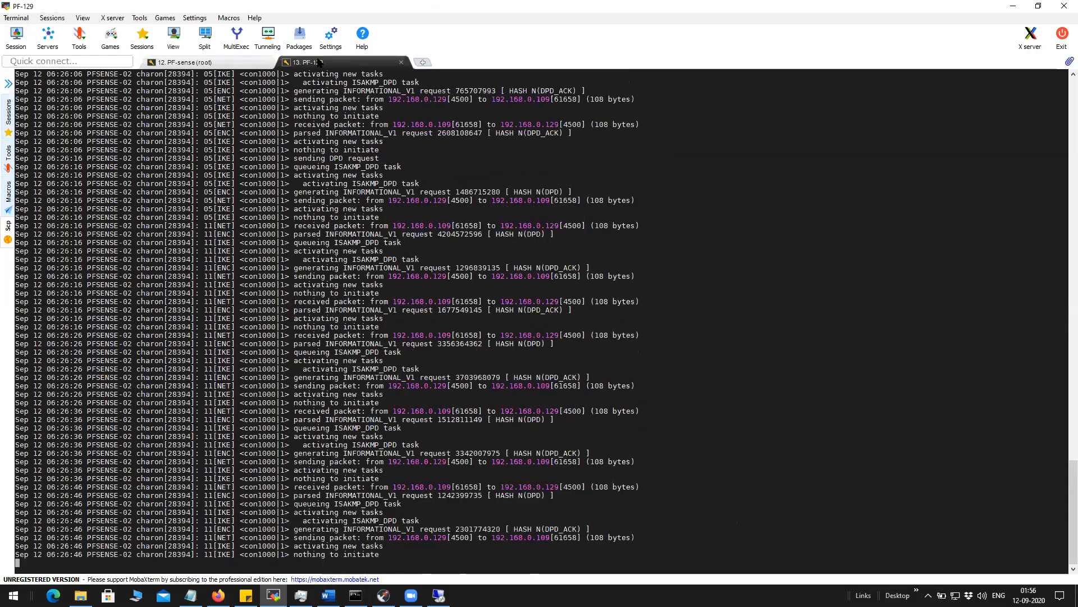
pyautogui.click(231, 66)
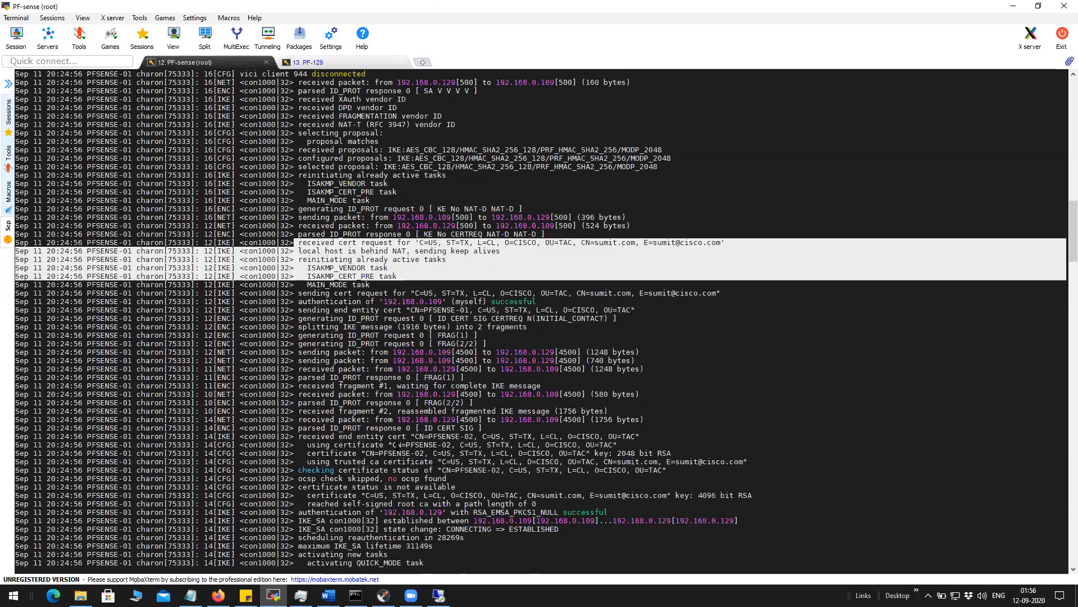
pyautogui.moveTo(299, 439); pyautogui.dragTo(450, 446)
pyautogui.click(441, 452)
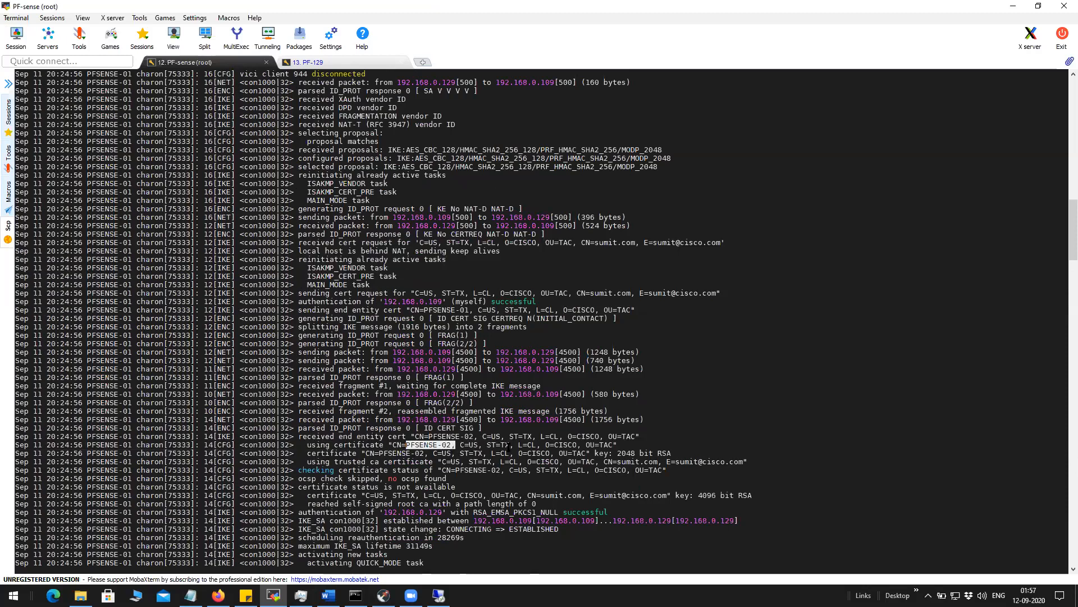
pyautogui.moveTo(365, 453); pyautogui.dragTo(422, 455)
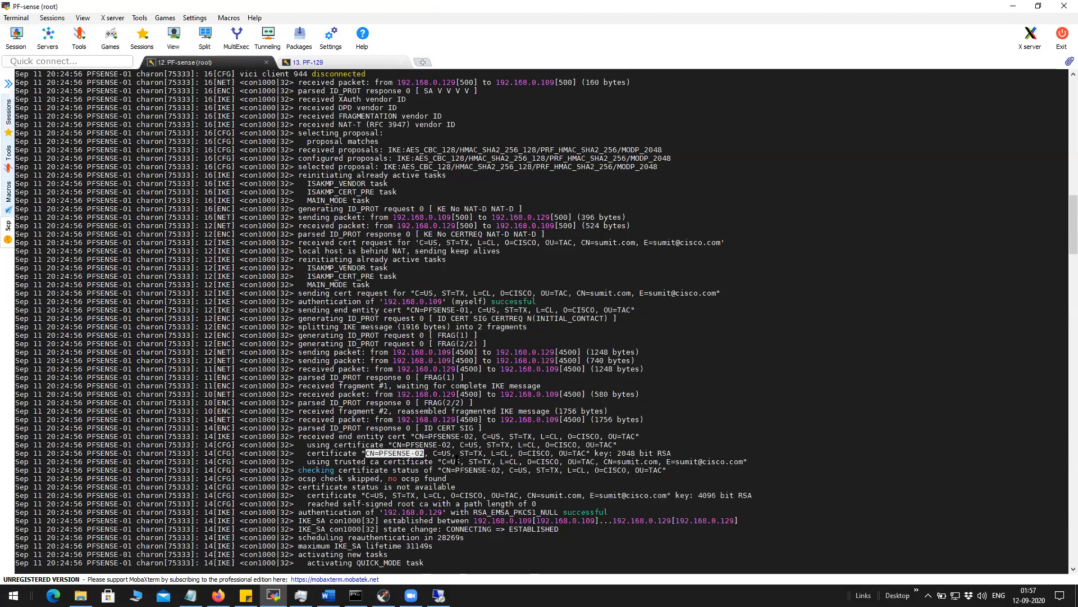
# On the PFSENSE-02 firewall, list certificates and locate PFSENSE-02's name and CN.
pyautogui.click(219, 595)
pyautogui.click(189, 10)
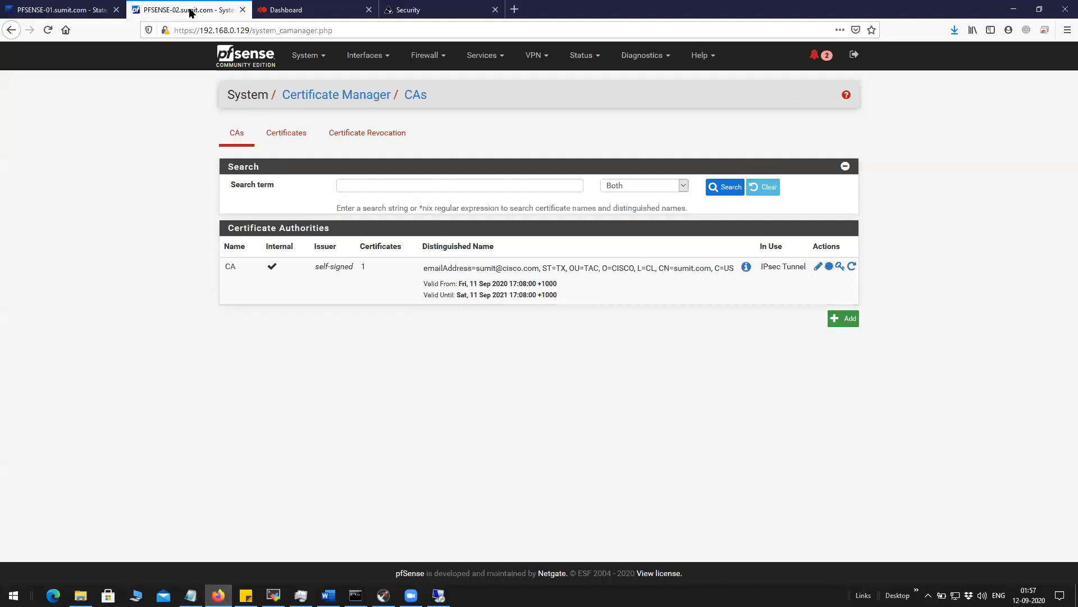
pyautogui.click(283, 135)
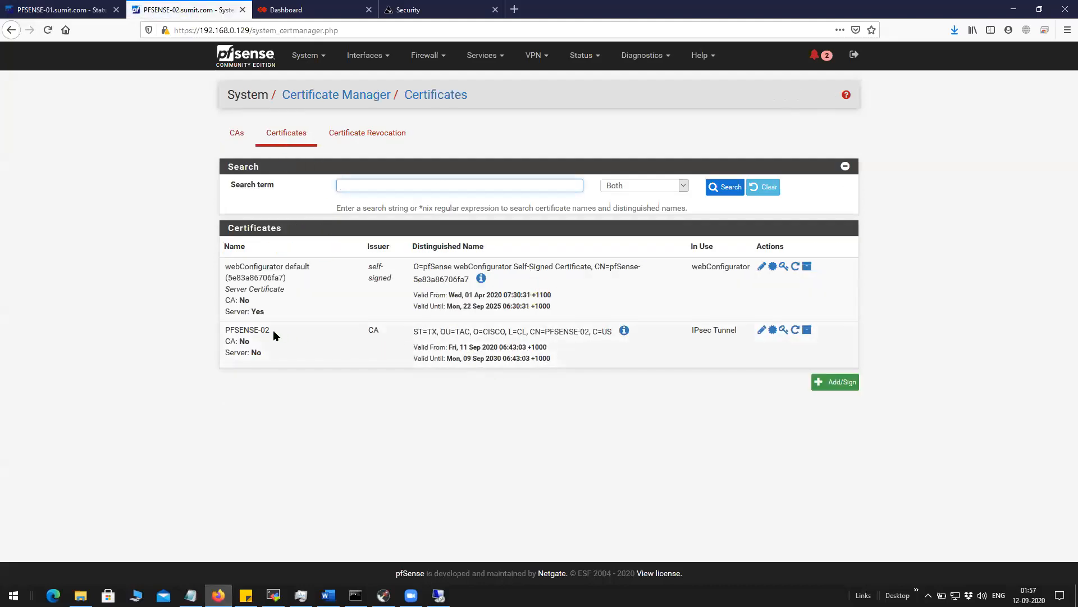
pyautogui.moveTo(272, 332); pyautogui.dragTo(224, 330)
pyautogui.moveTo(545, 331); pyautogui.dragTo(593, 331)
# Compare the log's CISCO organisation and trusted CA e-mail fields, then expand PFSENSE-02's details.
pyautogui.click(273, 595)
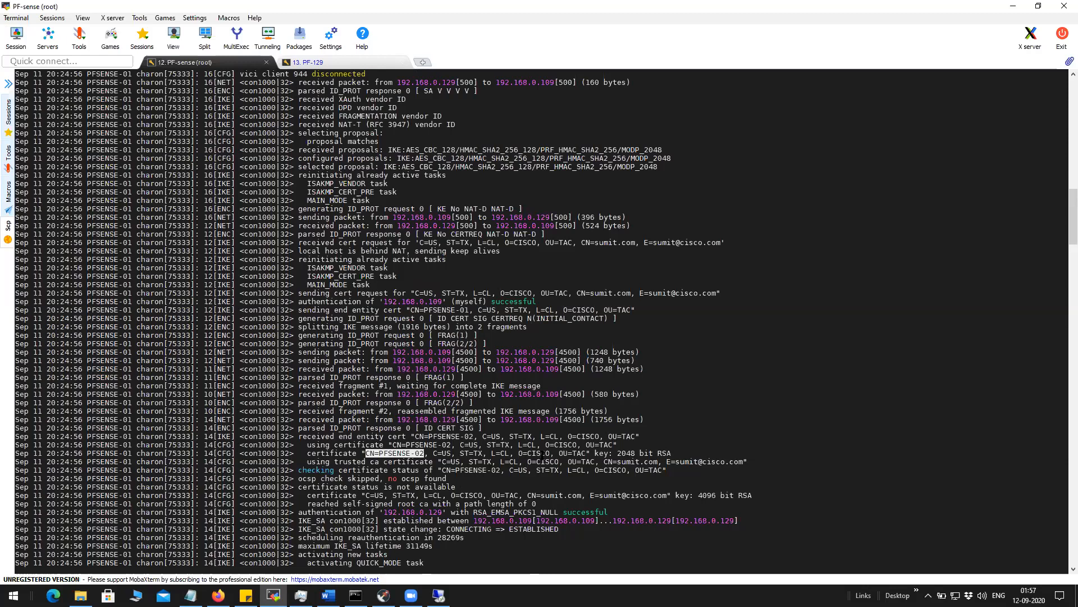
pyautogui.moveTo(525, 455); pyautogui.dragTo(584, 457)
pyautogui.moveTo(674, 463); pyautogui.dragTo(748, 461)
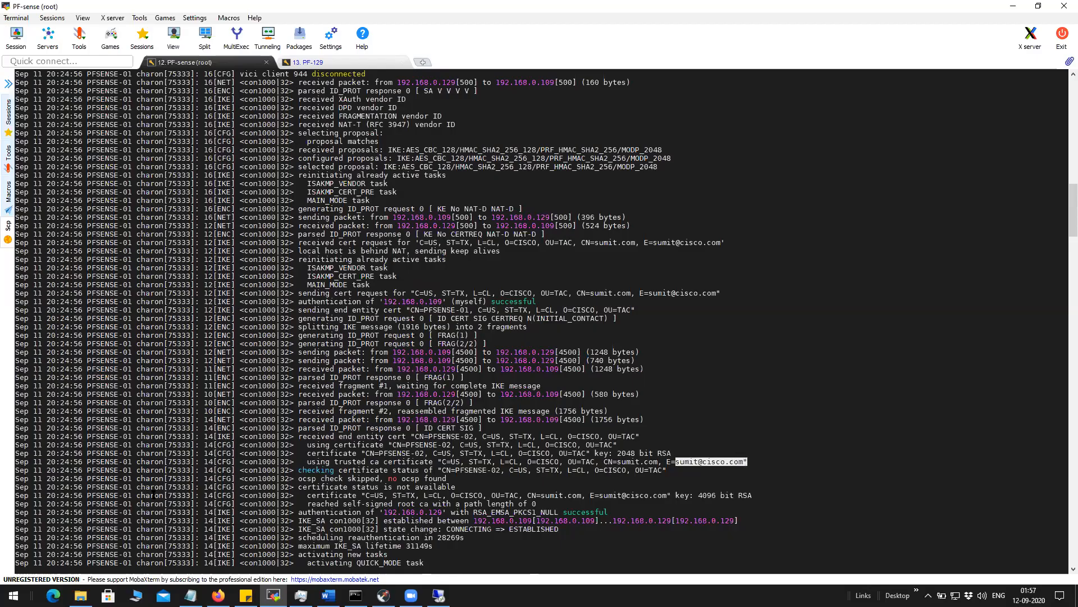
pyautogui.click(219, 595)
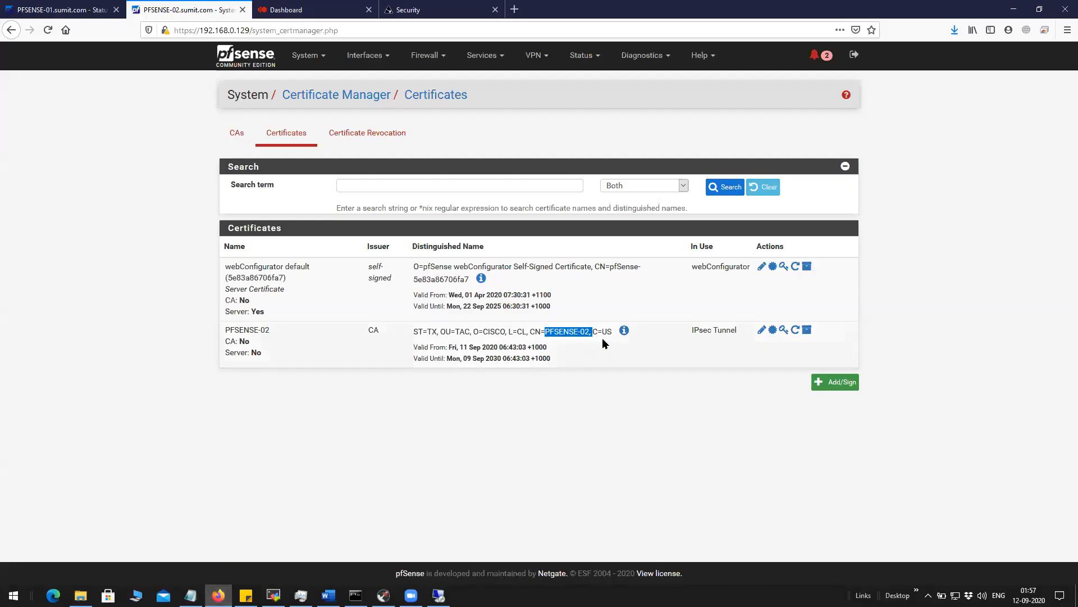
pyautogui.click(624, 331)
pyautogui.scroll(-2, 502, 413)
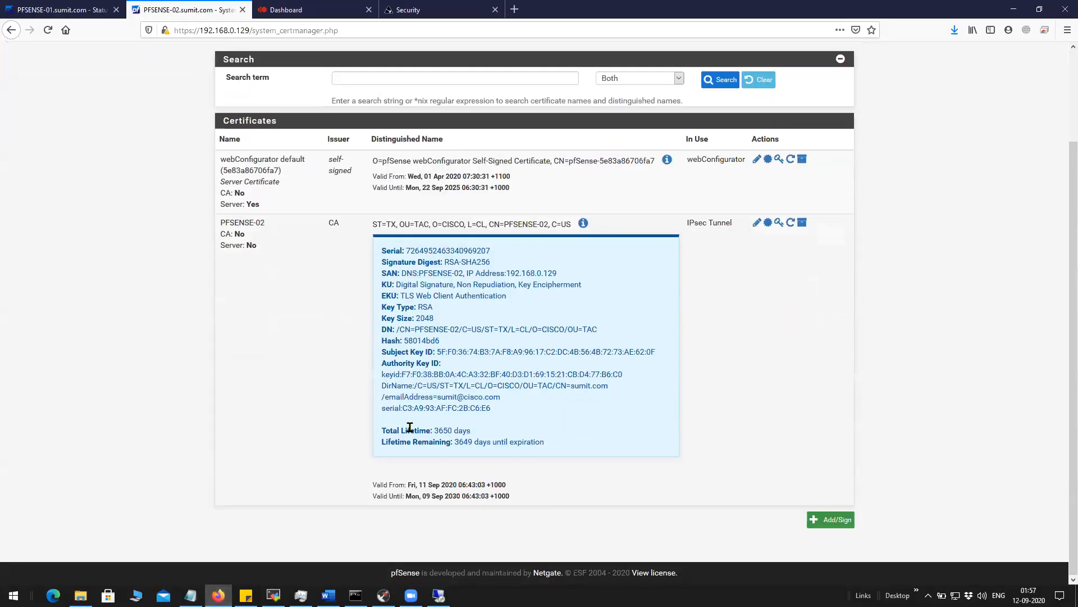
# Select PFSENSE-02's certificate detail fields through Lifetime Remaining.
pyautogui.moveTo(408, 262)
pyautogui.mouseDown()
pyautogui.moveTo(457, 423)
pyautogui.moveTo(444, 421)
pyautogui.moveTo(458, 396)
pyautogui.moveTo(513, 440)
pyautogui.moveTo(548, 441)
pyautogui.mouseUp()
pyautogui.click(679, 445)
pyautogui.scroll(1, 587, 415)
# View the web interface's own certificate through the browser's site security information.
pyautogui.click(166, 30)
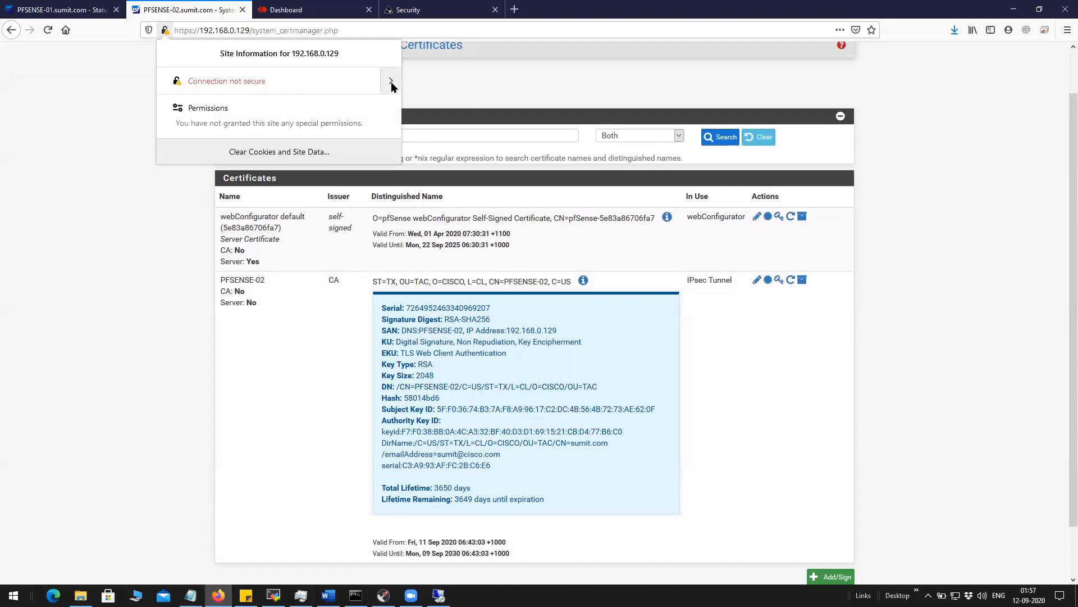
pyautogui.click(391, 83)
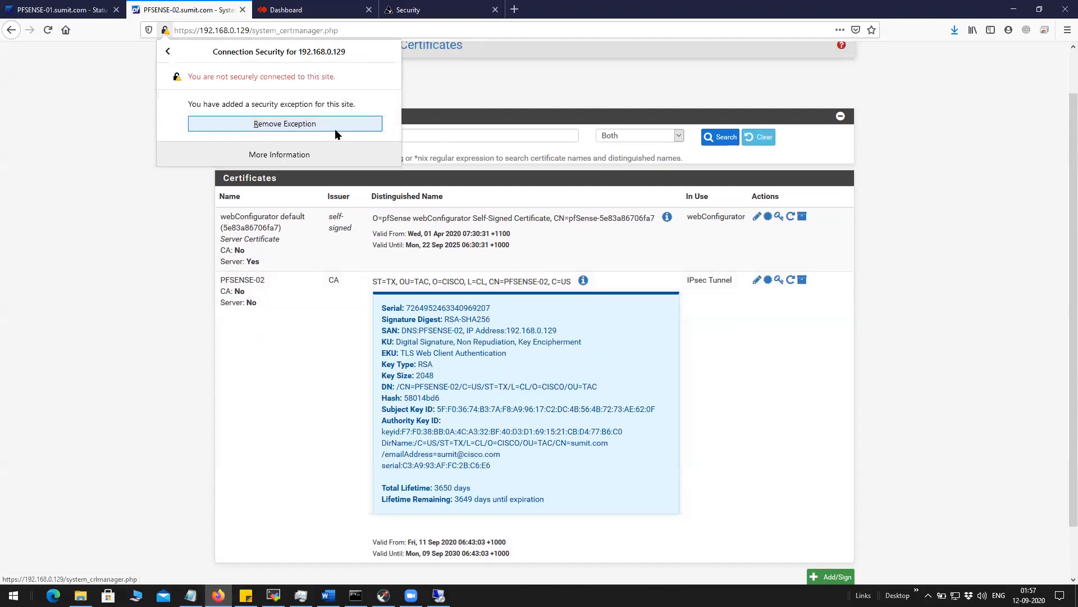
pyautogui.click(304, 155)
pyautogui.click(304, 166)
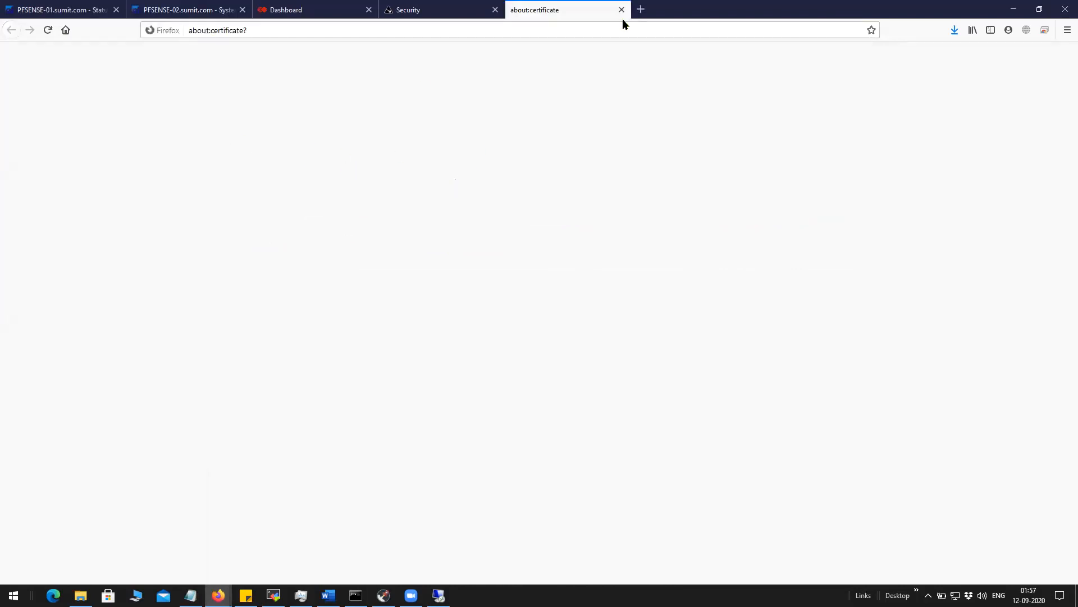
# Review PFSENSE-02's issuer e-mail and distinguished name, then list the certificate authorities.
pyautogui.click(183, 10)
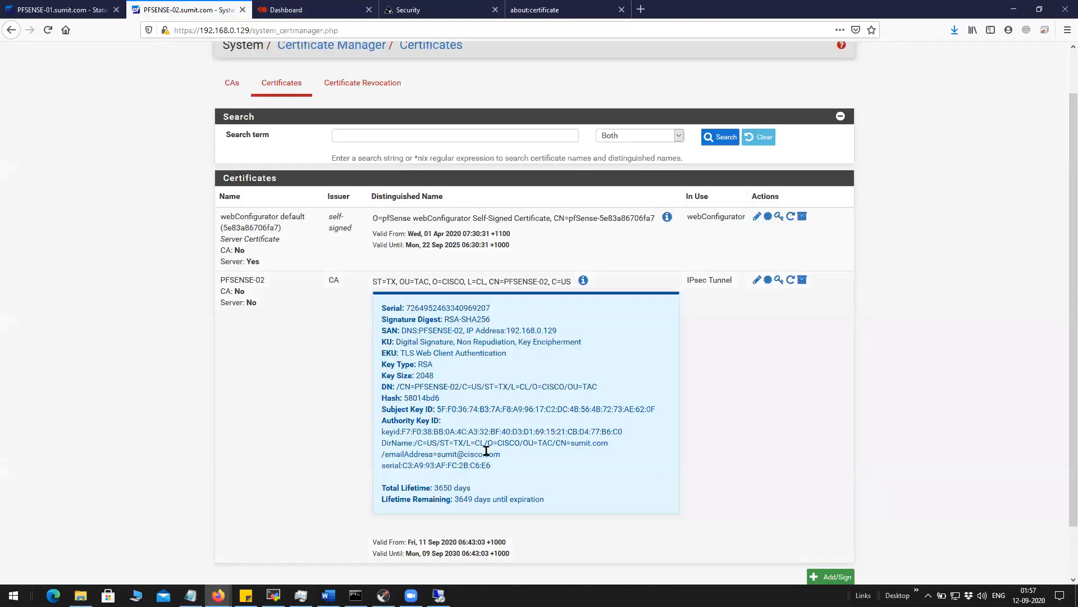
pyautogui.moveTo(438, 452); pyautogui.dragTo(497, 455)
pyautogui.moveTo(404, 281); pyautogui.dragTo(560, 283)
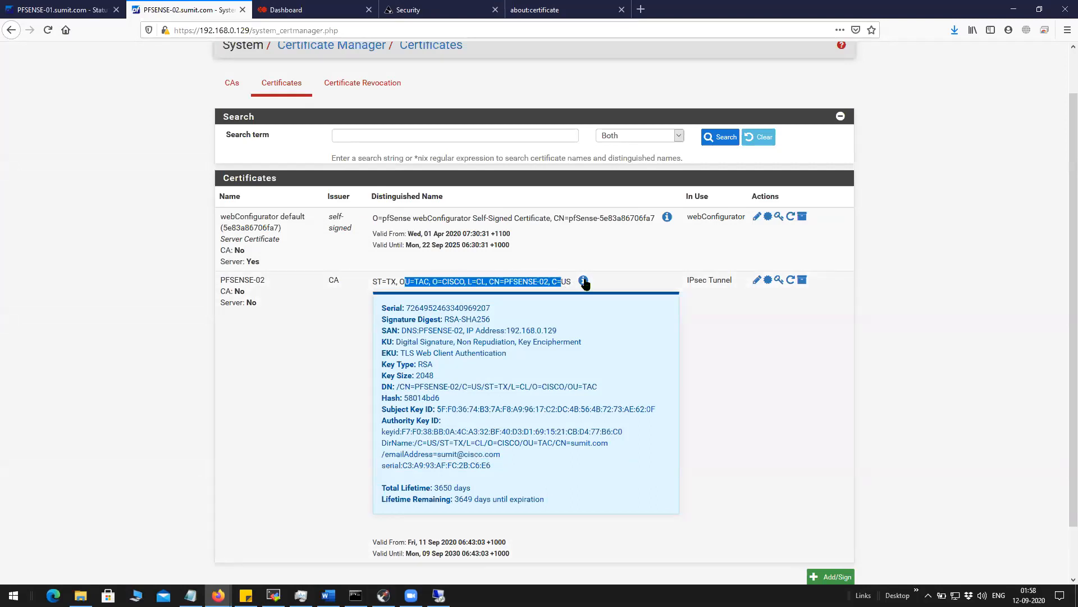
pyautogui.click(584, 280)
pyautogui.click(623, 332)
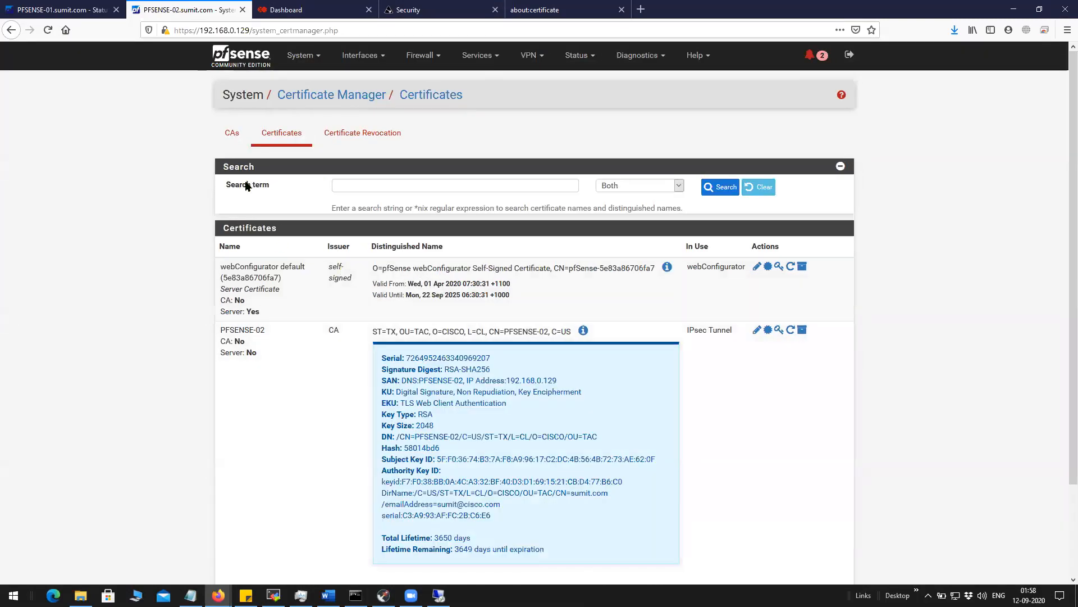
pyautogui.click(238, 134)
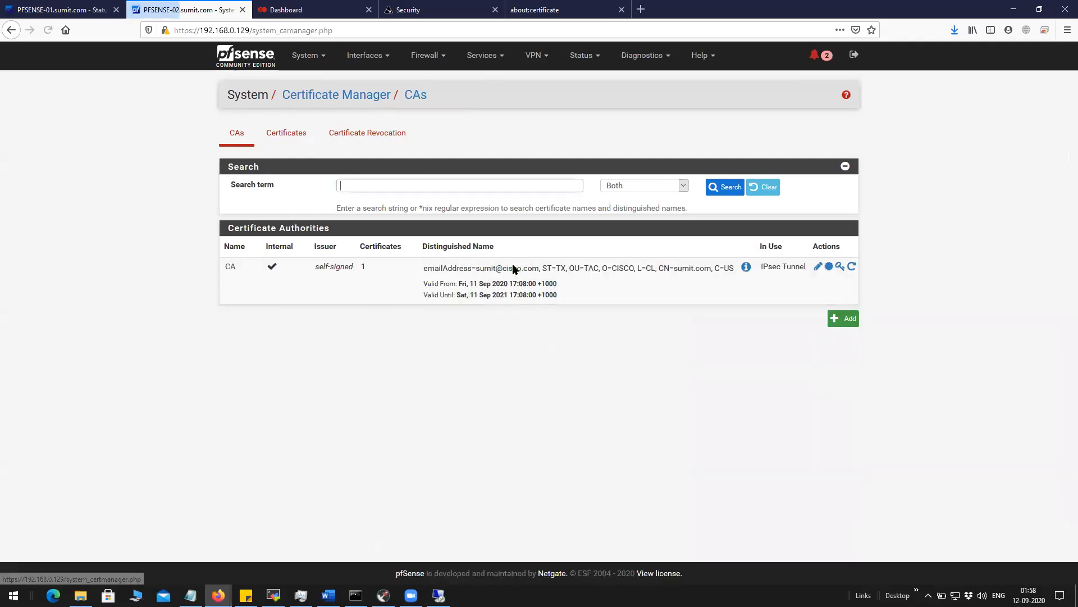
# Expand the CA's certificate details and check its contact address.
pyautogui.click(746, 268)
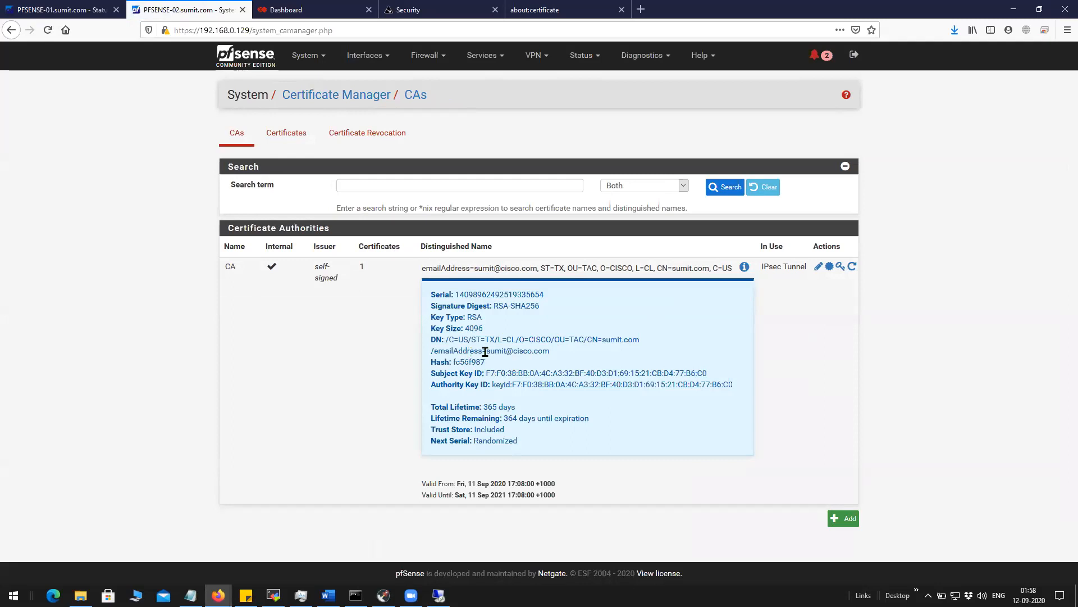
pyautogui.moveTo(487, 351); pyautogui.dragTo(560, 439)
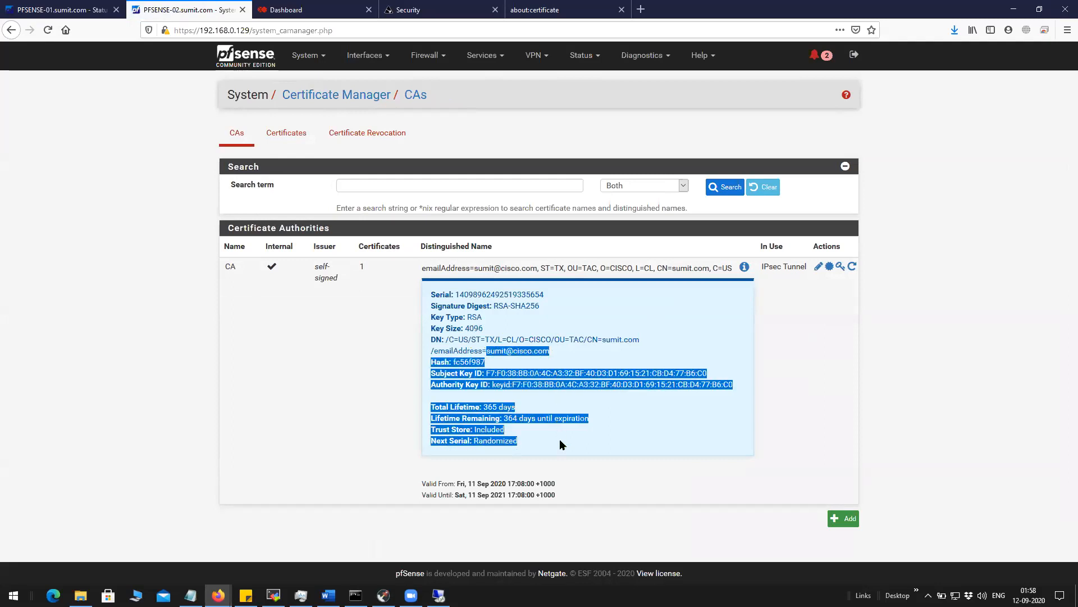
pyautogui.click(290, 138)
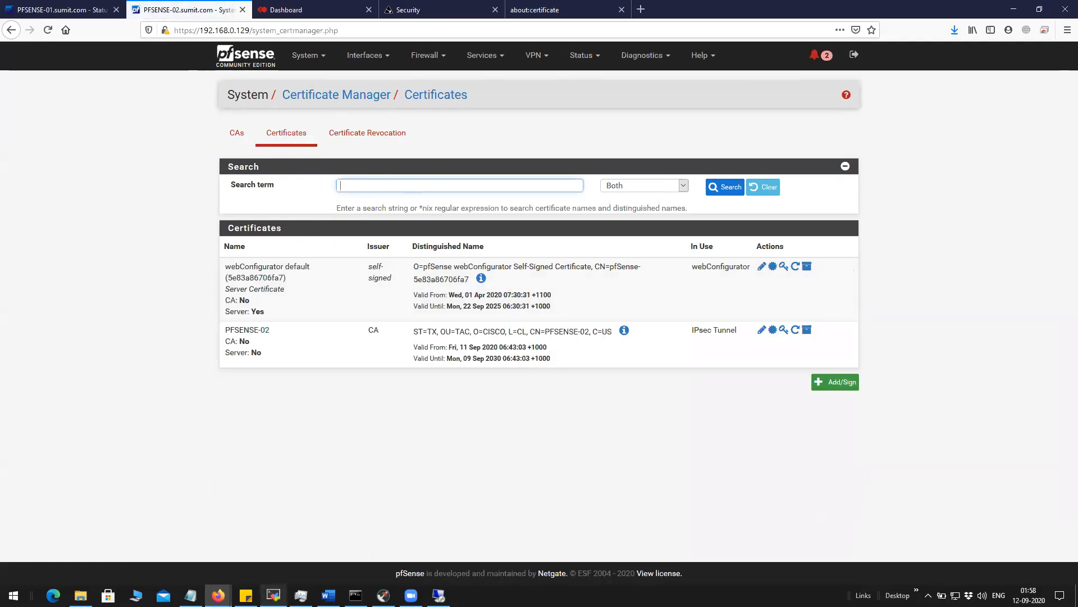
# Match the trusted CA's common name in the IPsec log against the CA's distinguished name.
pyautogui.click(273, 595)
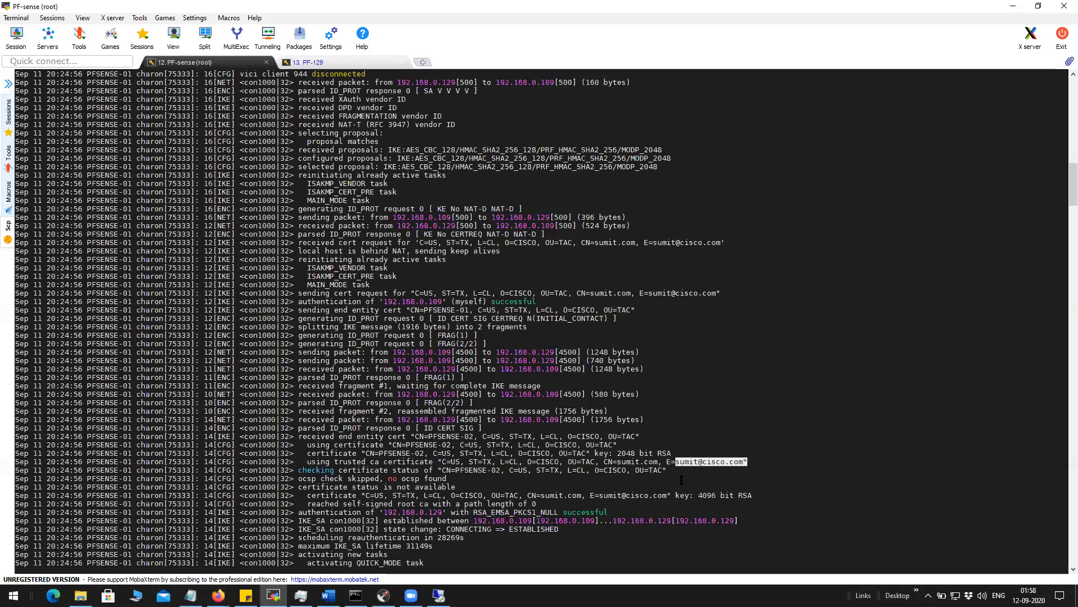
pyautogui.moveTo(617, 461); pyautogui.dragTo(657, 461)
pyautogui.click(218, 595)
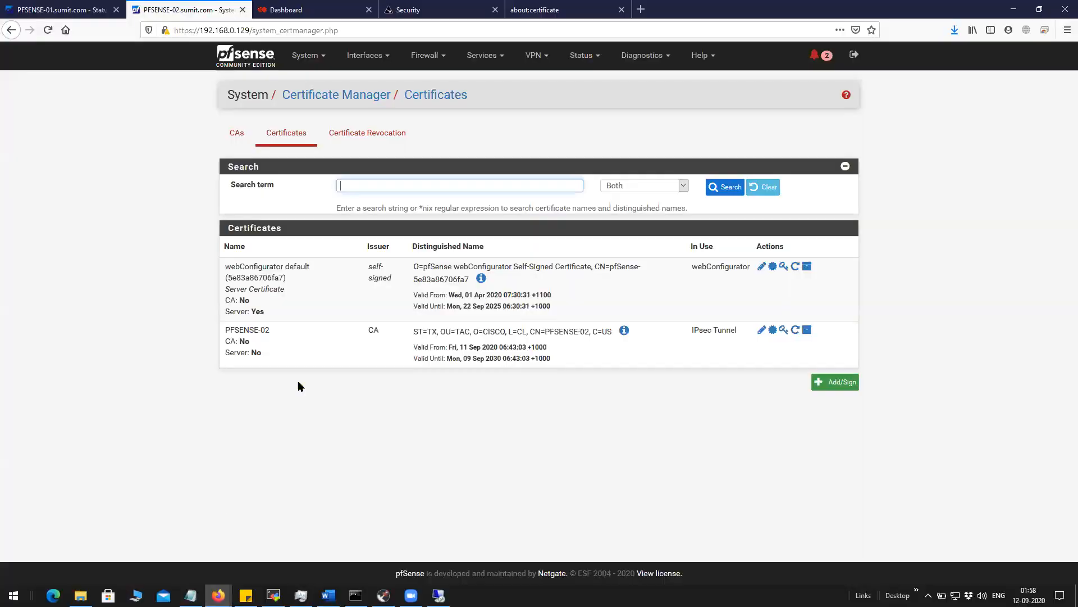
pyautogui.click(197, 546)
pyautogui.click(238, 134)
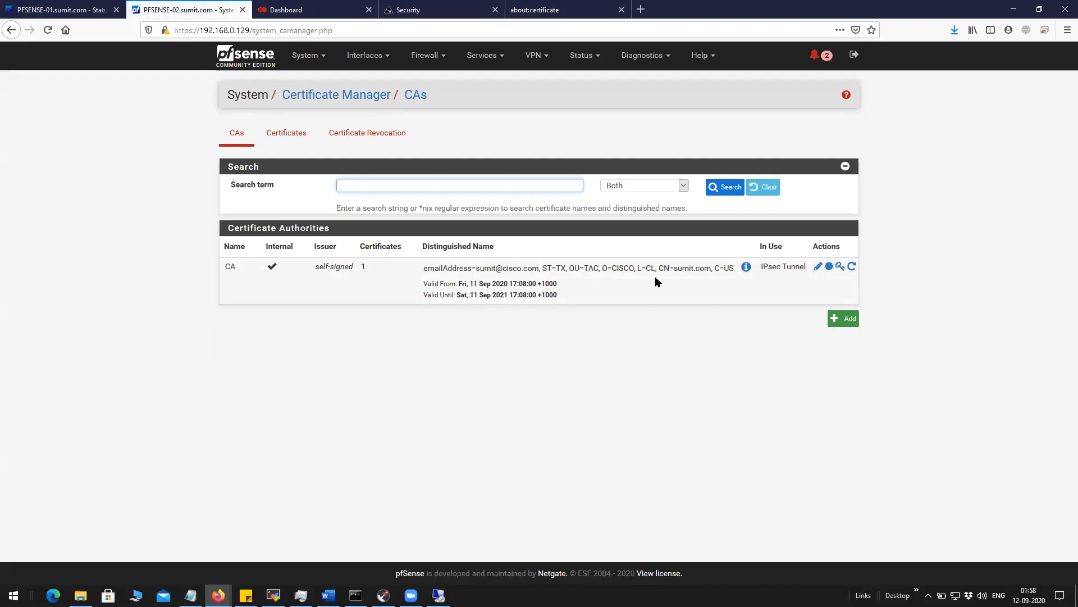
pyautogui.moveTo(678, 269); pyautogui.dragTo(712, 269)
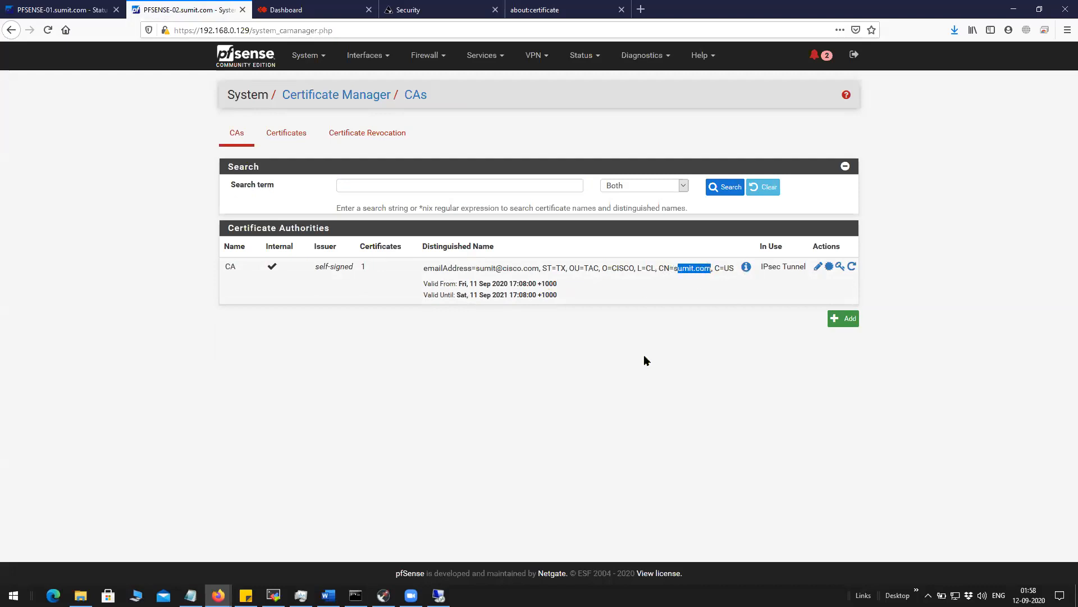
pyautogui.click(273, 594)
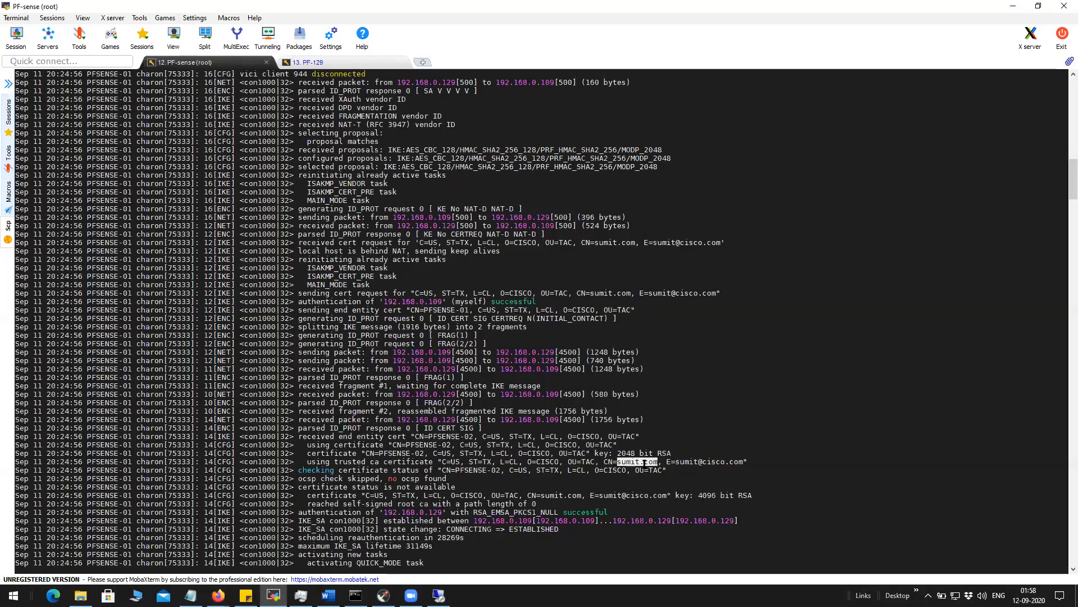
# Trace the log's trusted CA, 4096-bit root CA and successful authentication of 192.168.0.129.
pyautogui.moveTo(435, 461); pyautogui.dragTo(747, 462)
pyautogui.moveTo(380, 452); pyautogui.dragTo(421, 454)
pyautogui.moveTo(307, 461); pyautogui.dragTo(665, 471)
pyautogui.moveTo(307, 494); pyautogui.dragTo(510, 509)
pyautogui.click(428, 525)
pyautogui.moveTo(296, 512); pyautogui.dragTo(608, 513)
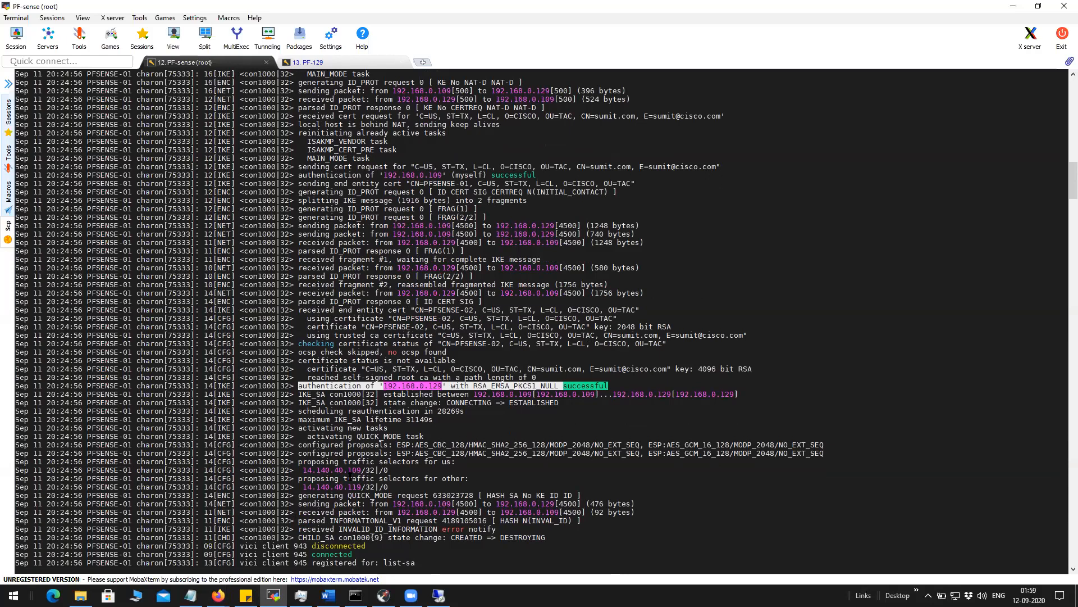
# Follow QUICK_MODE with traffic selectors 14.140.40.109/32 and 14.140.40.119/32, then show Firefox's page info.
pyautogui.moveTo(414, 430); pyautogui.dragTo(18, 181)
pyautogui.moveTo(300, 441); pyautogui.dragTo(427, 437)
pyautogui.click(307, 440)
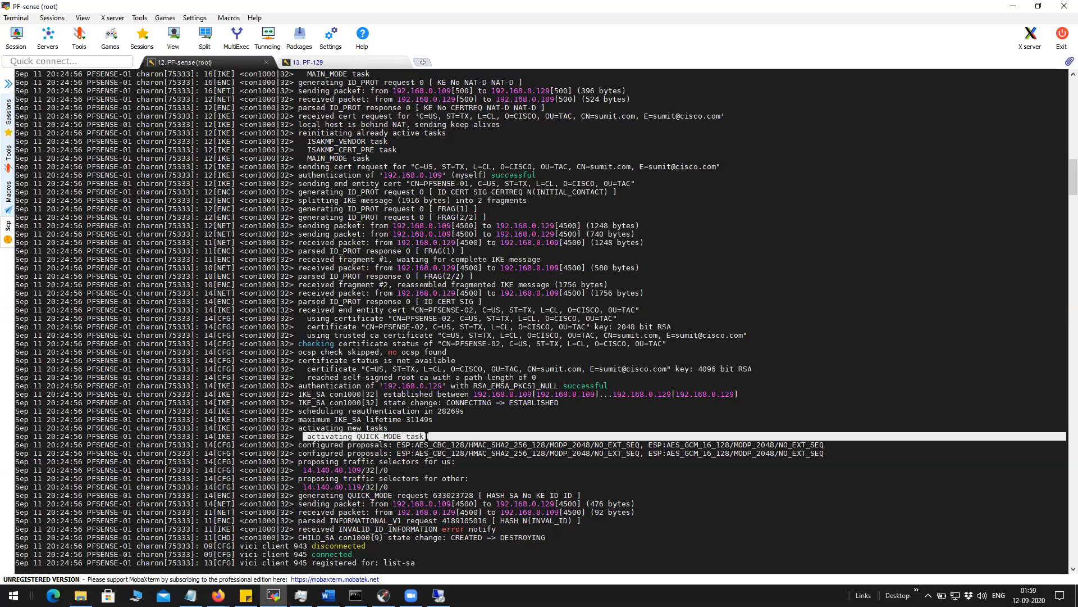
pyautogui.moveTo(428, 436); pyautogui.dragTo(441, 485)
pyautogui.click(337, 495)
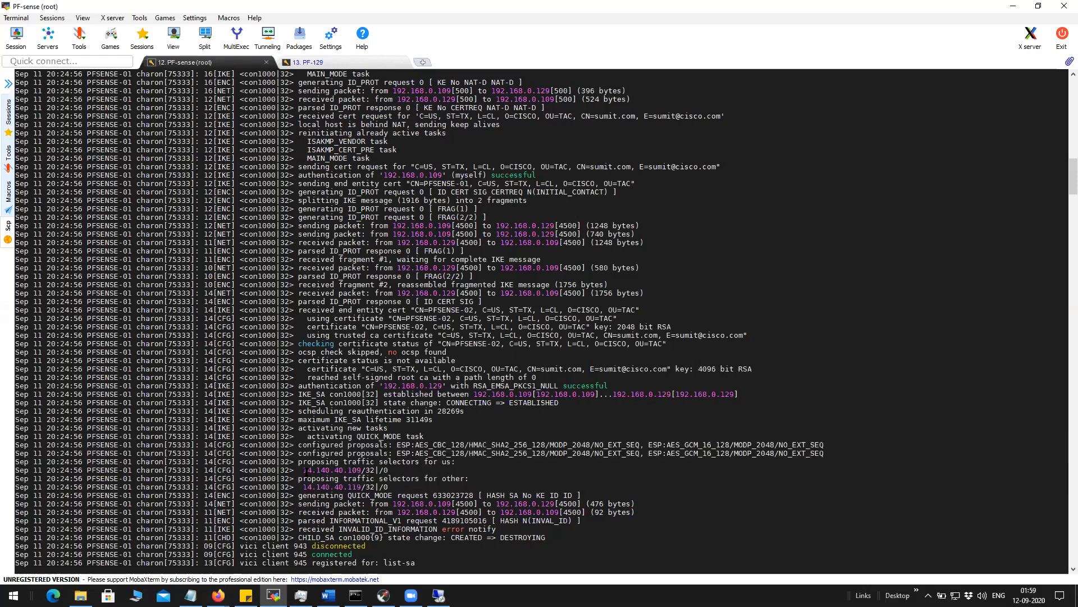
pyautogui.moveTo(302, 470); pyautogui.dragTo(395, 472)
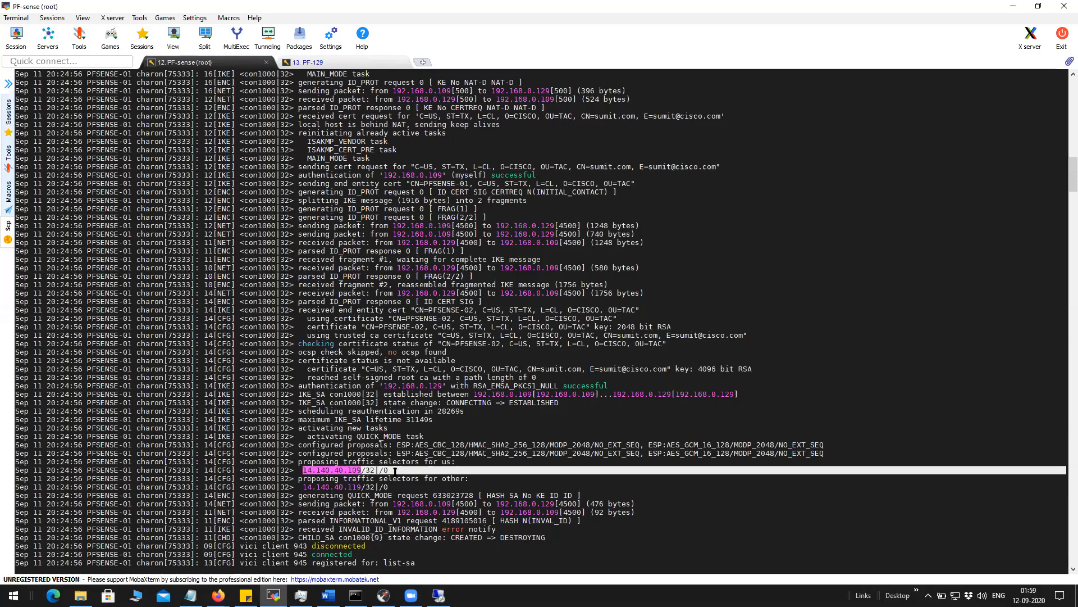
pyautogui.moveTo(302, 486); pyautogui.dragTo(381, 487)
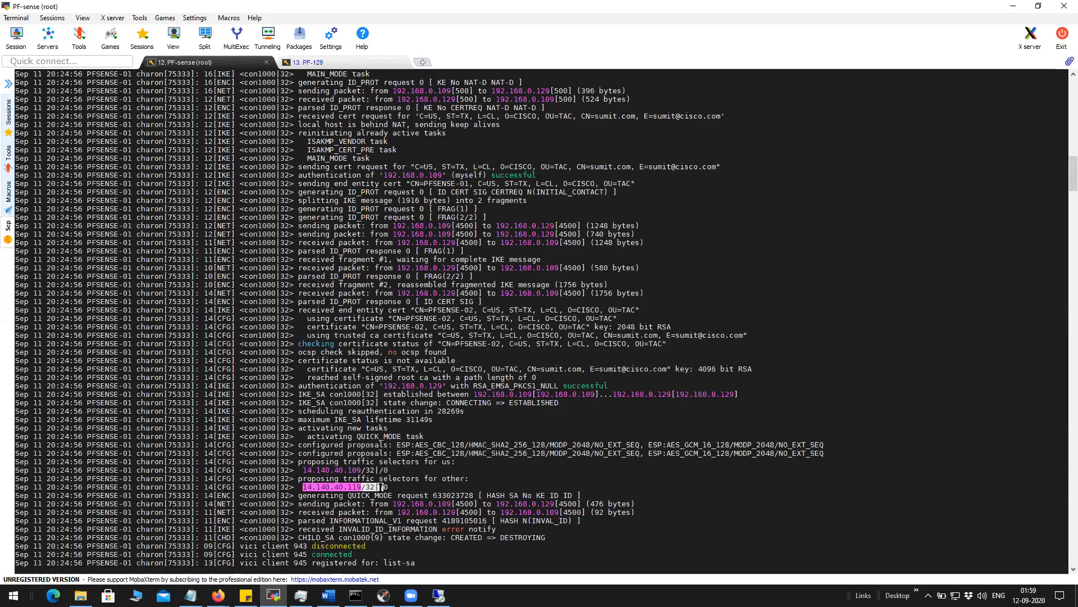
pyautogui.moveTo(296, 497); pyautogui.dragTo(366, 545)
pyautogui.scroll(-8, 431, 522)
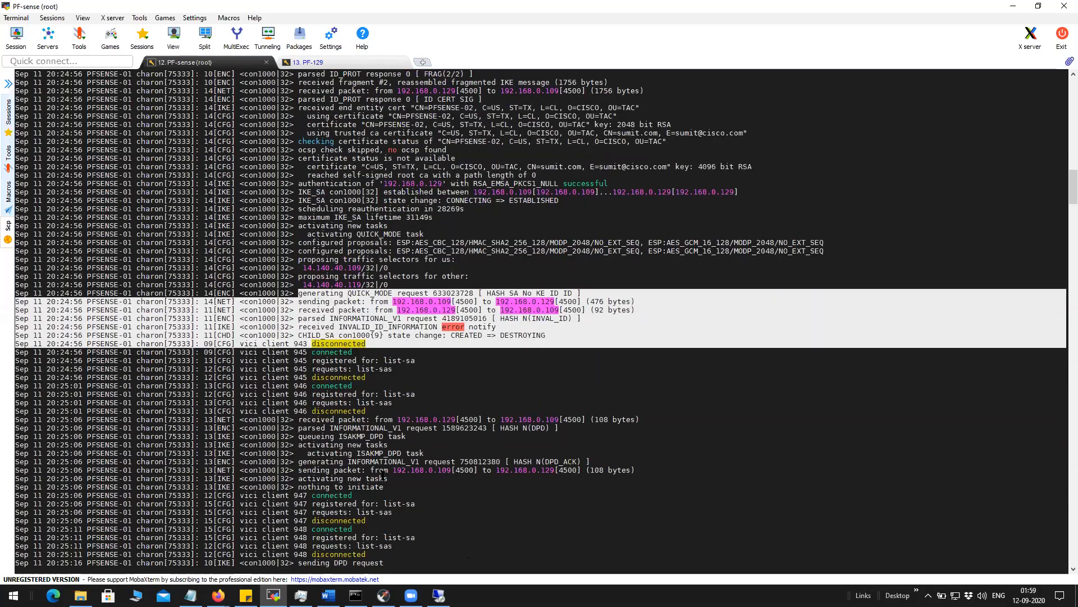
pyautogui.scroll(-20, 383, 475)
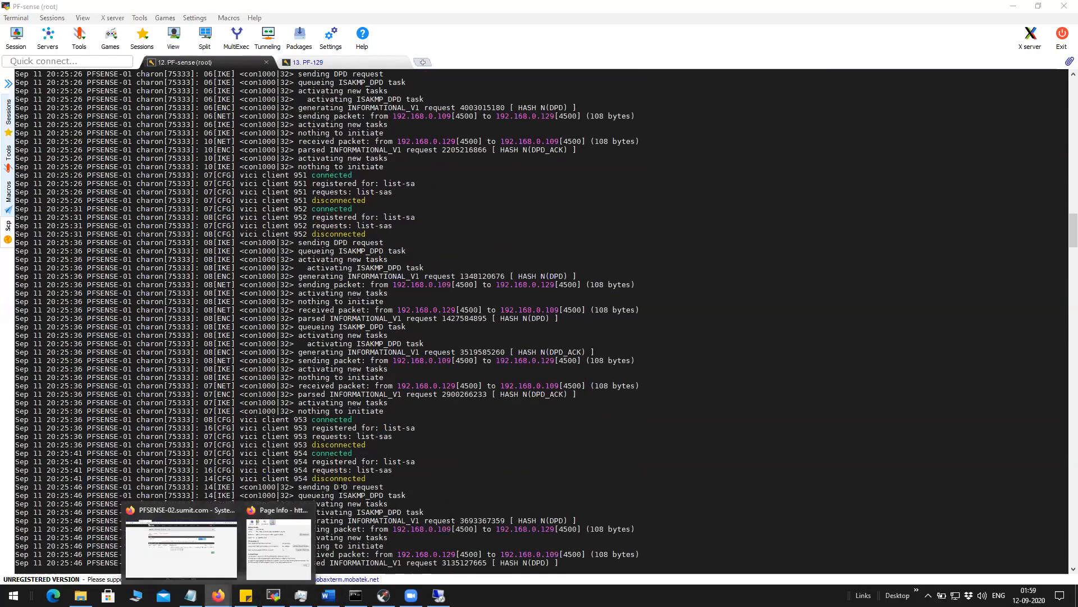
pyautogui.click(260, 568)
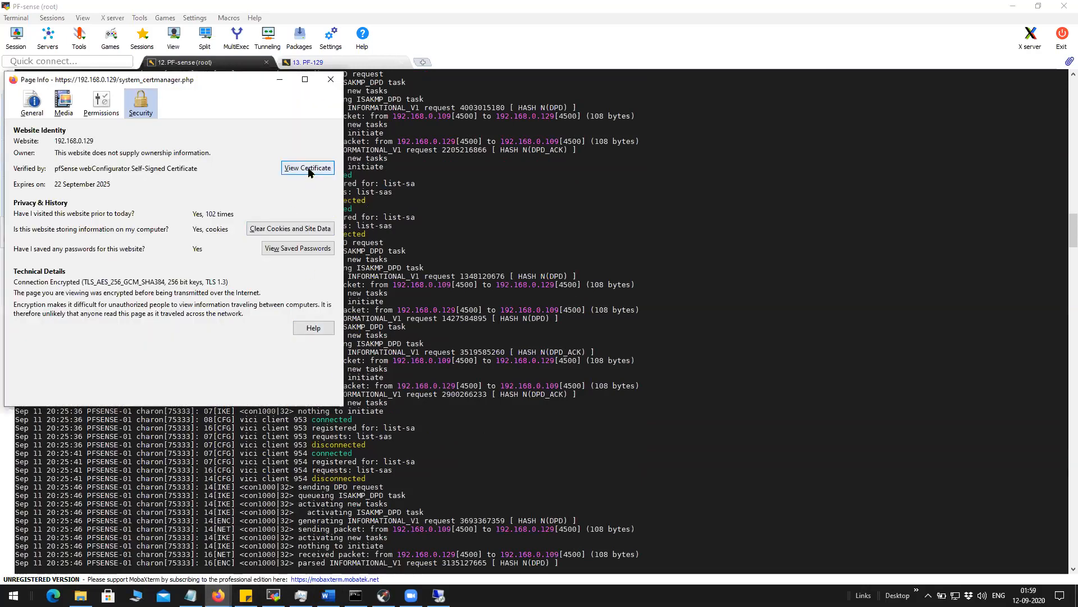
# Close Page Info, then open PFSENSE-01's System > Cert. Manager listing CA and CAtest.
pyautogui.click(331, 79)
pyautogui.click(218, 595)
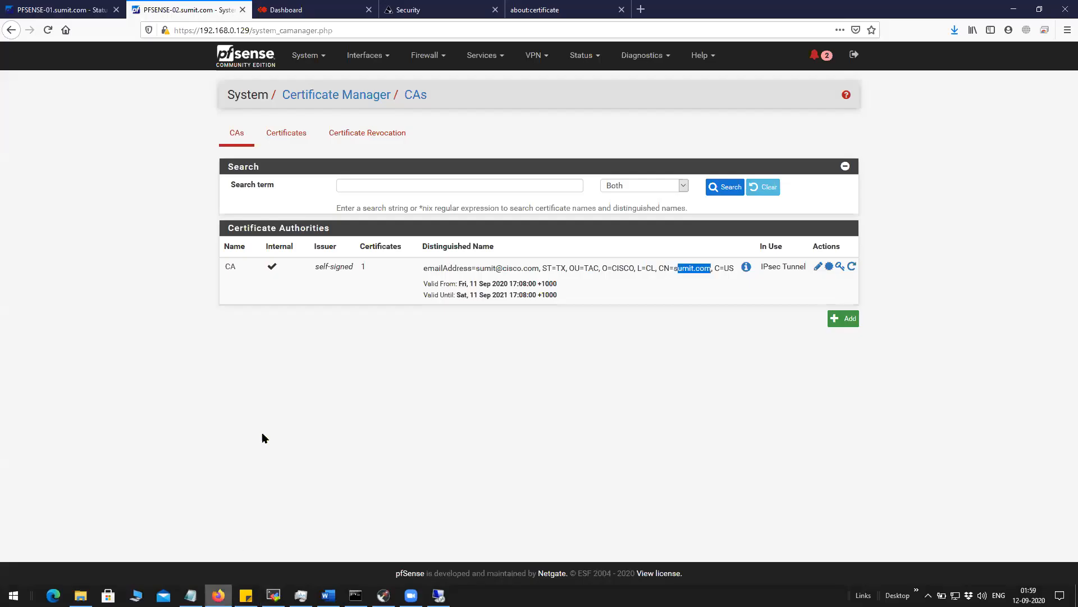
pyautogui.click(126, 240)
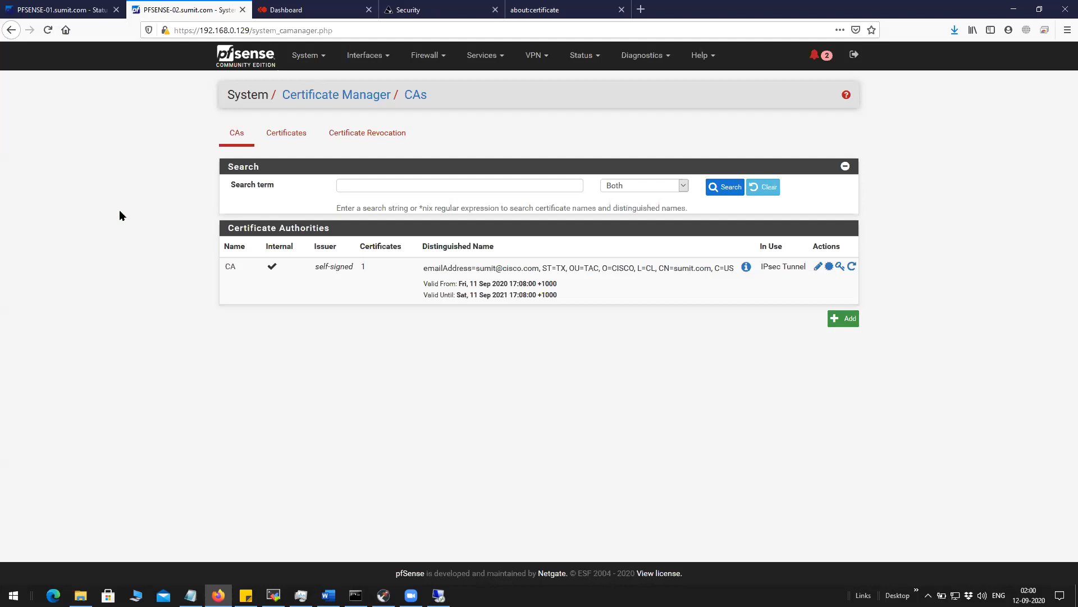
pyautogui.click(286, 135)
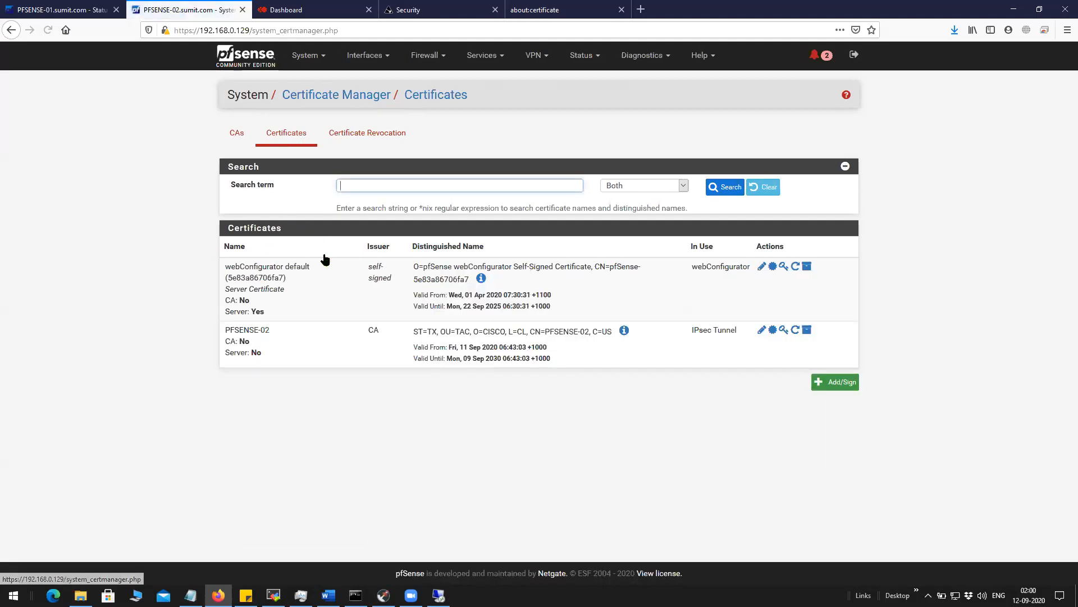
pyautogui.click(237, 145)
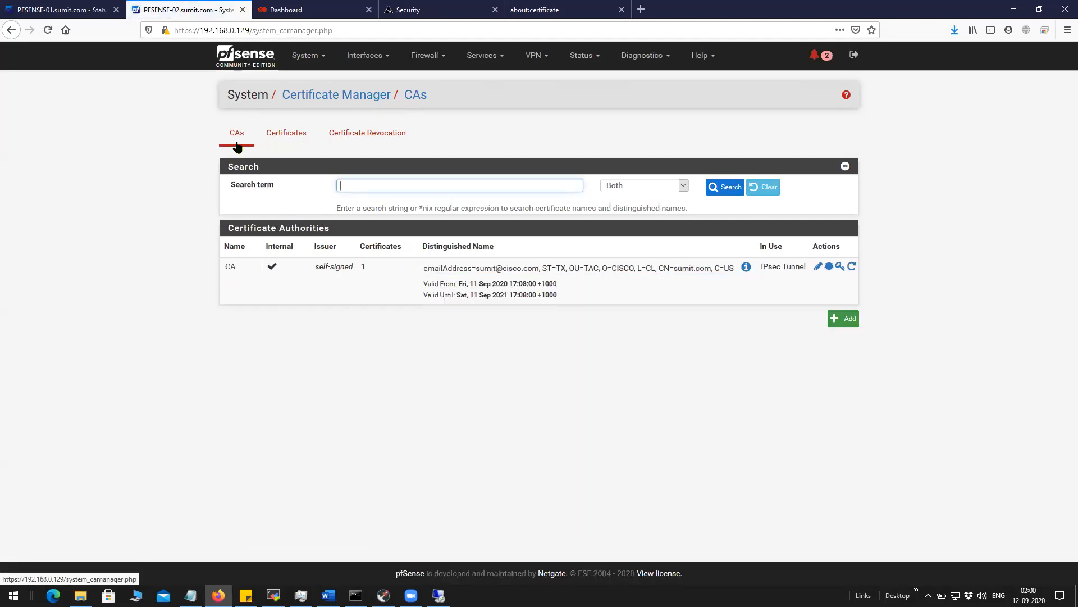
pyautogui.click(62, 10)
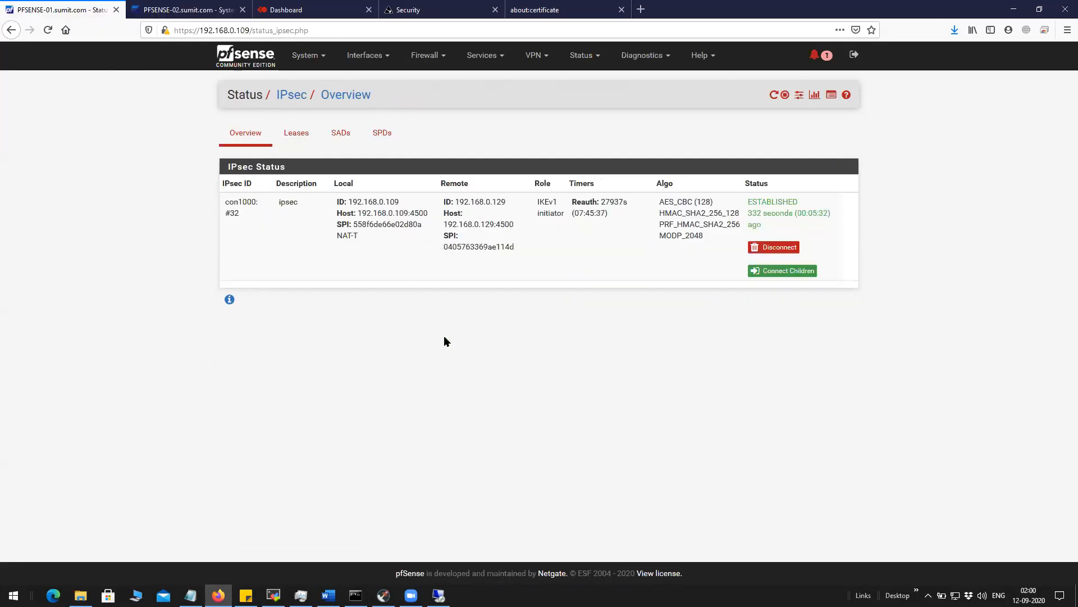
pyautogui.click(306, 55)
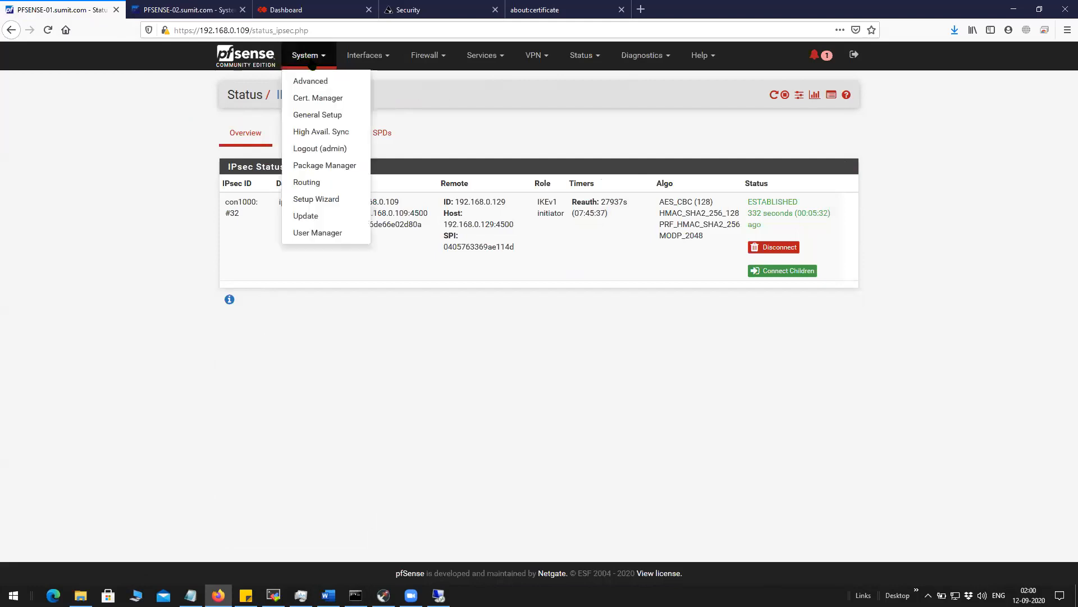
pyautogui.click(331, 101)
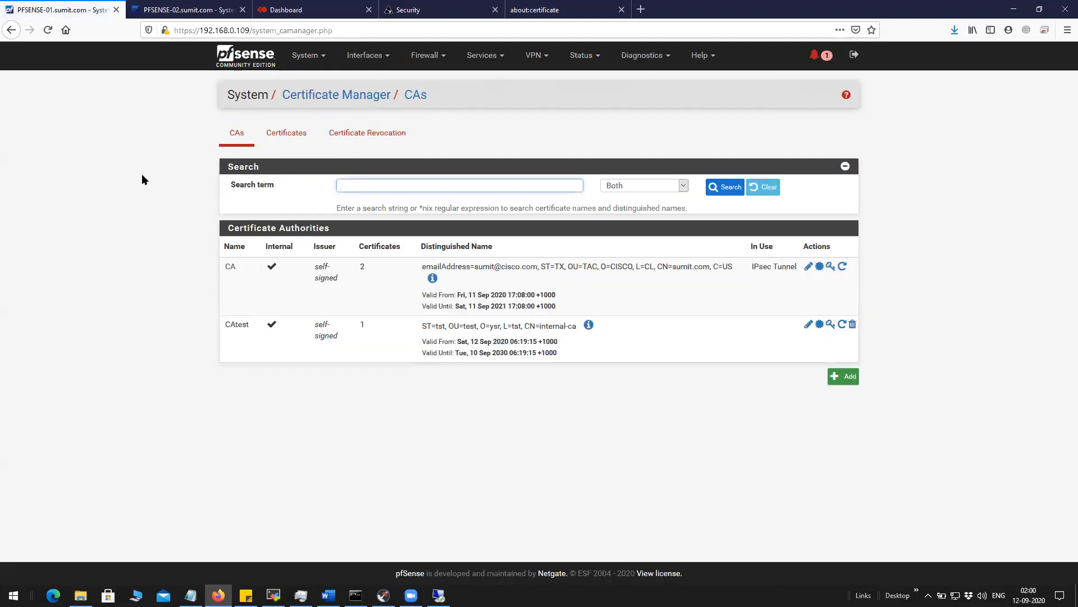